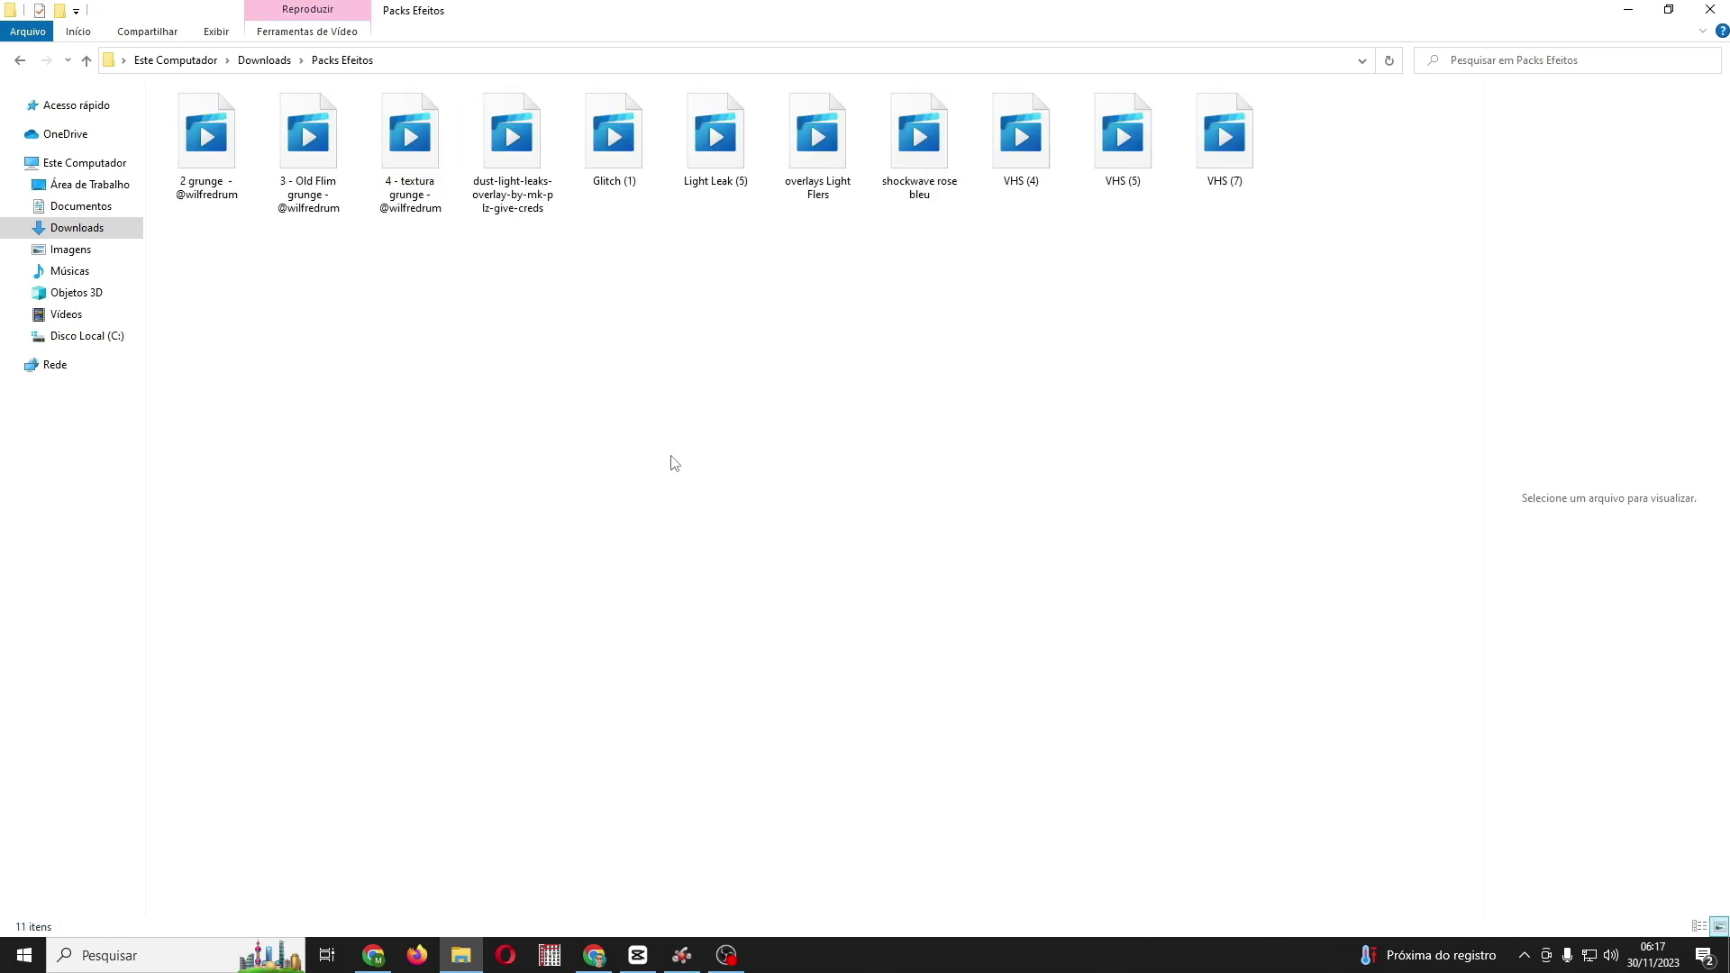
Step: Preview the 2 grunge and 4 - textura grunge overlay videos in the Packs Efeitos folder, closing each one after viewing
{"action": "double_click", "coordinate": [214, 186]}
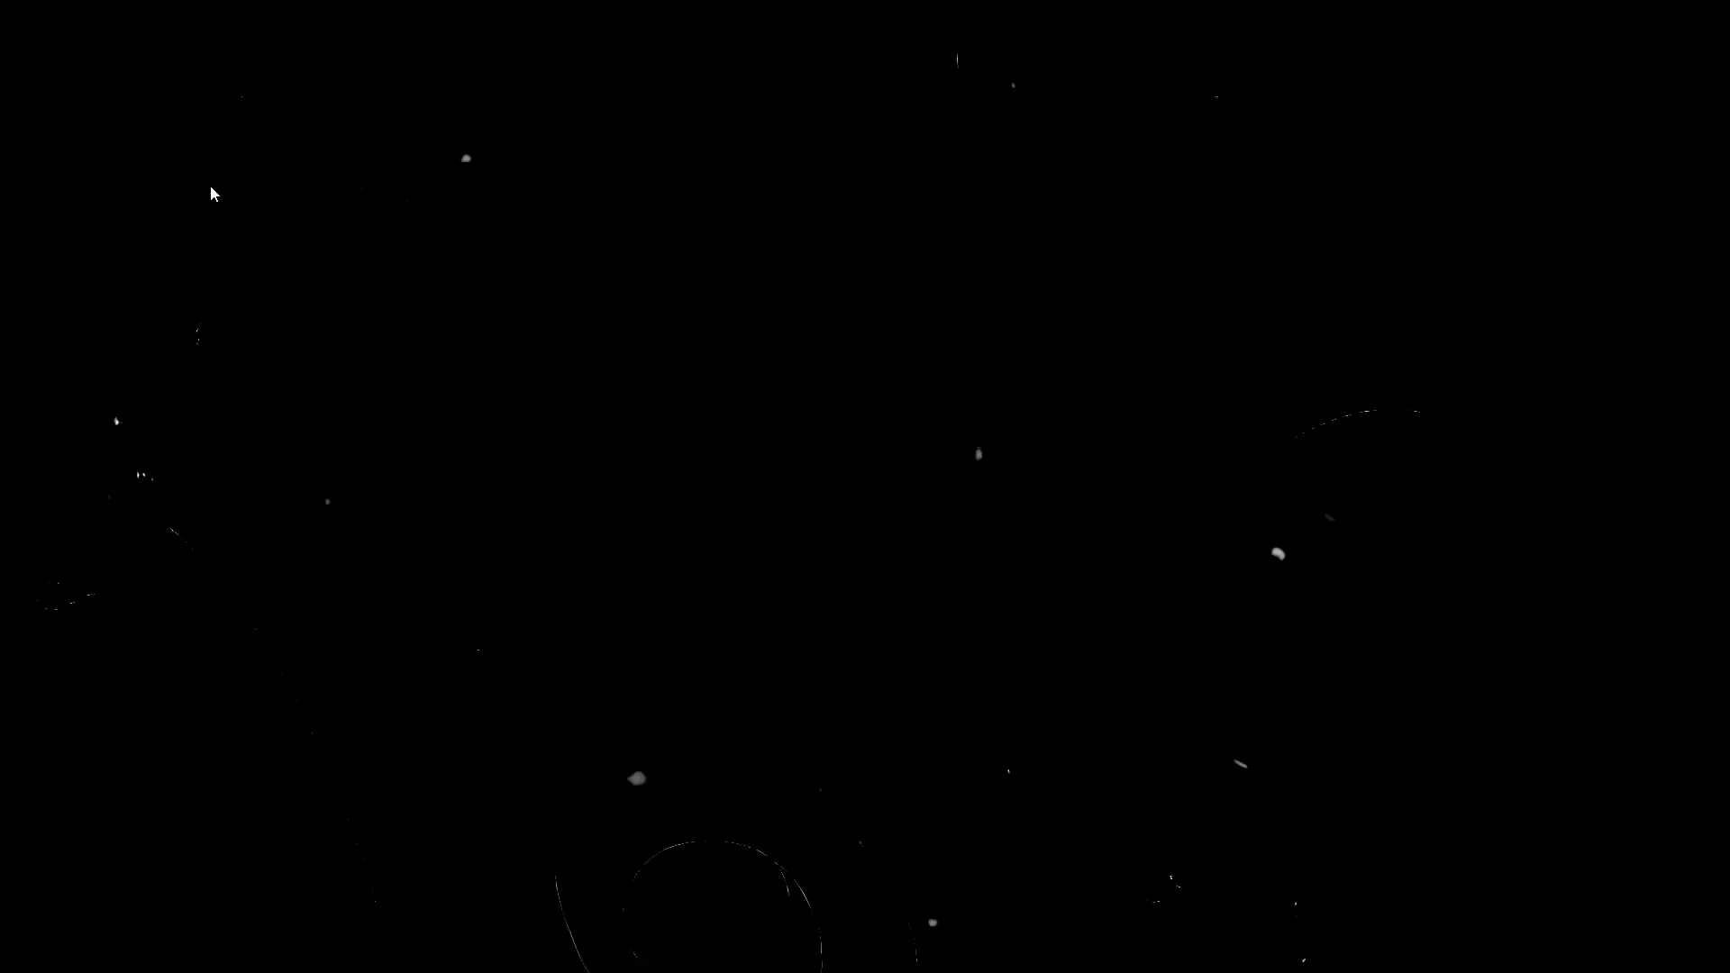
{"action": "key", "text": "alt+F4"}
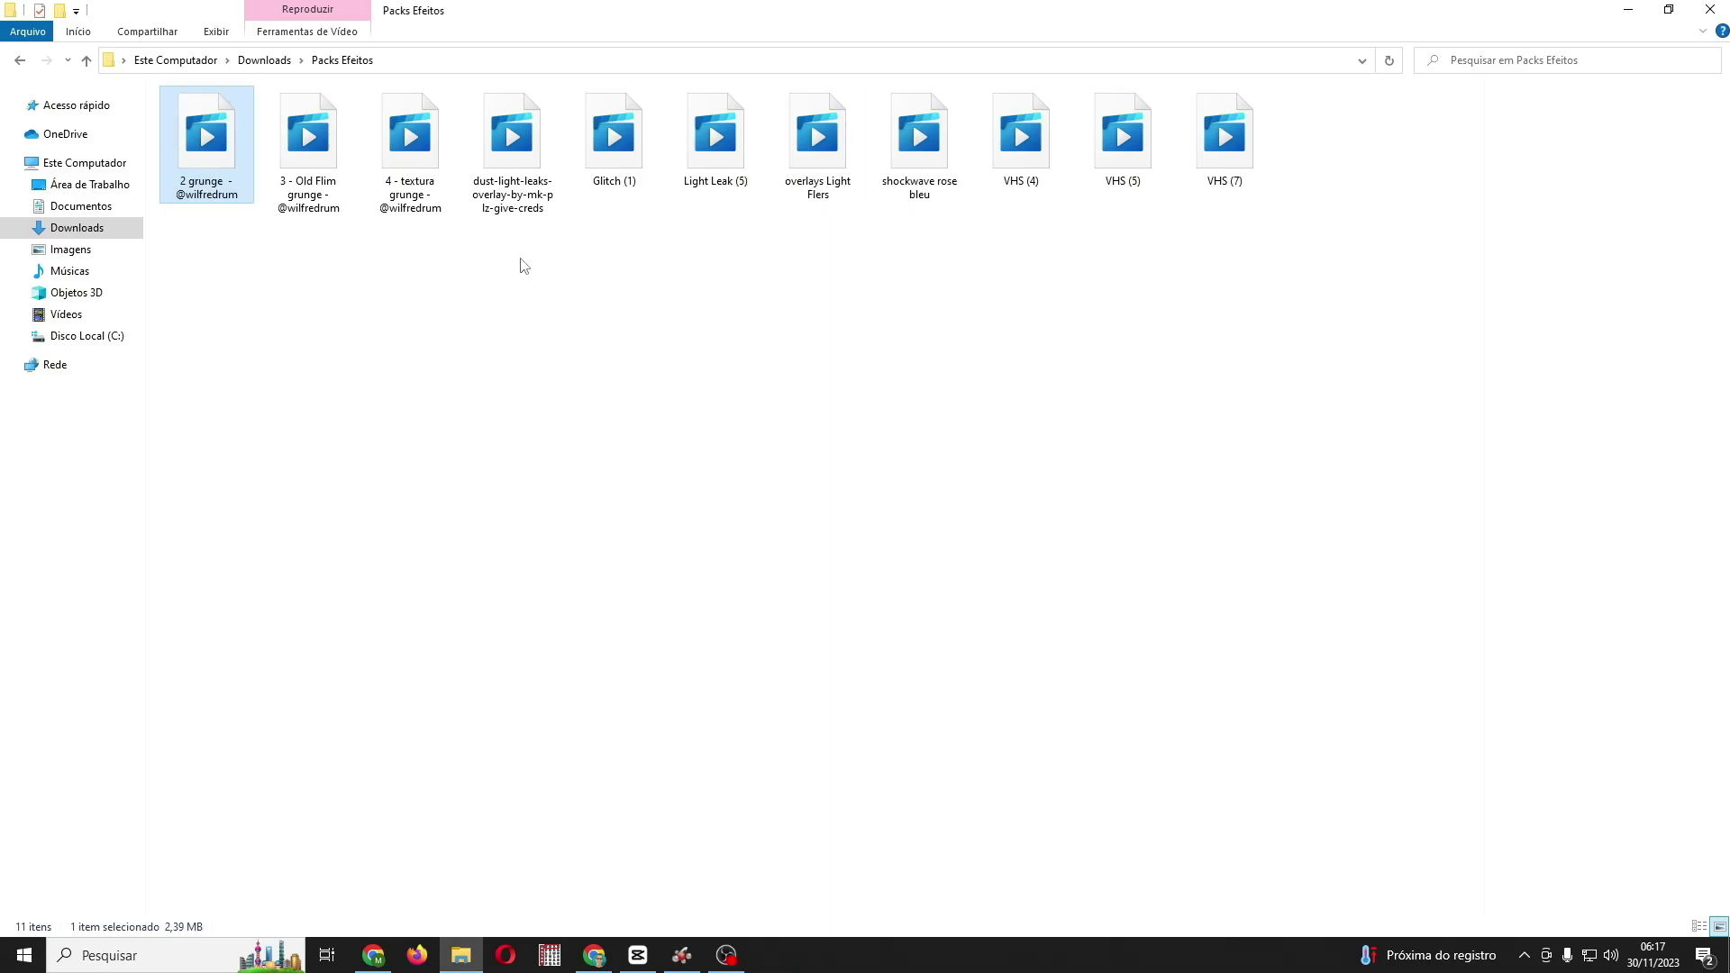
{"action": "double_click", "coordinate": [390, 187]}
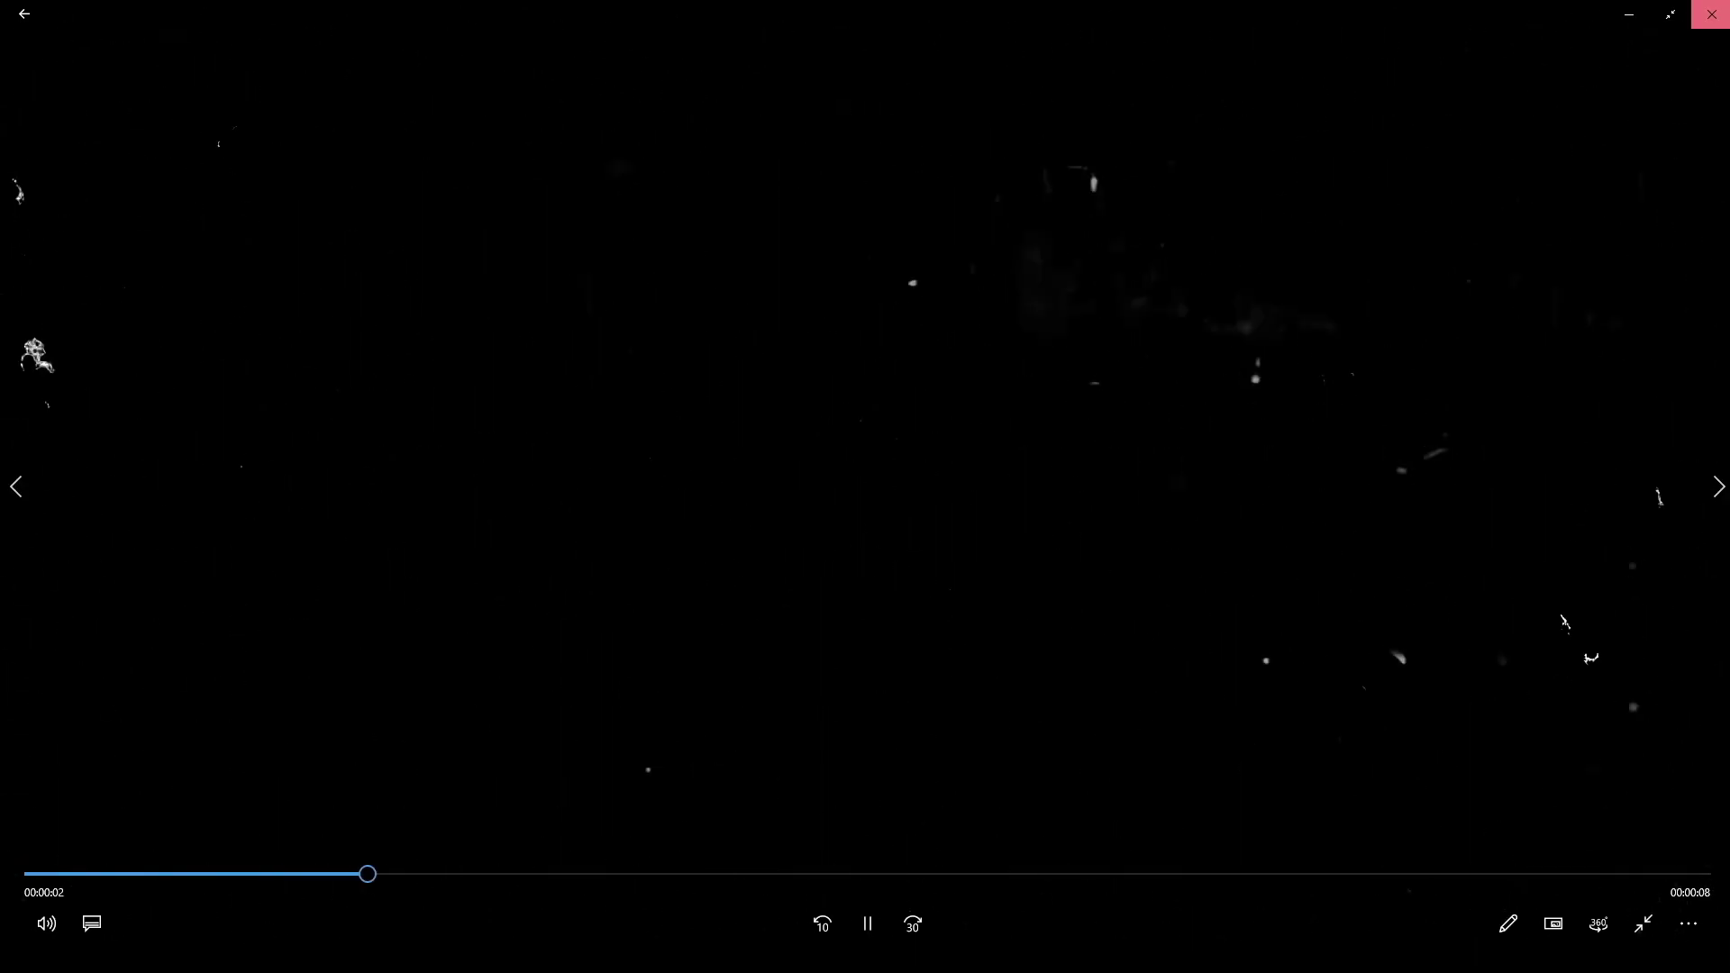
{"action": "left_click", "coordinate": [1710, 14]}
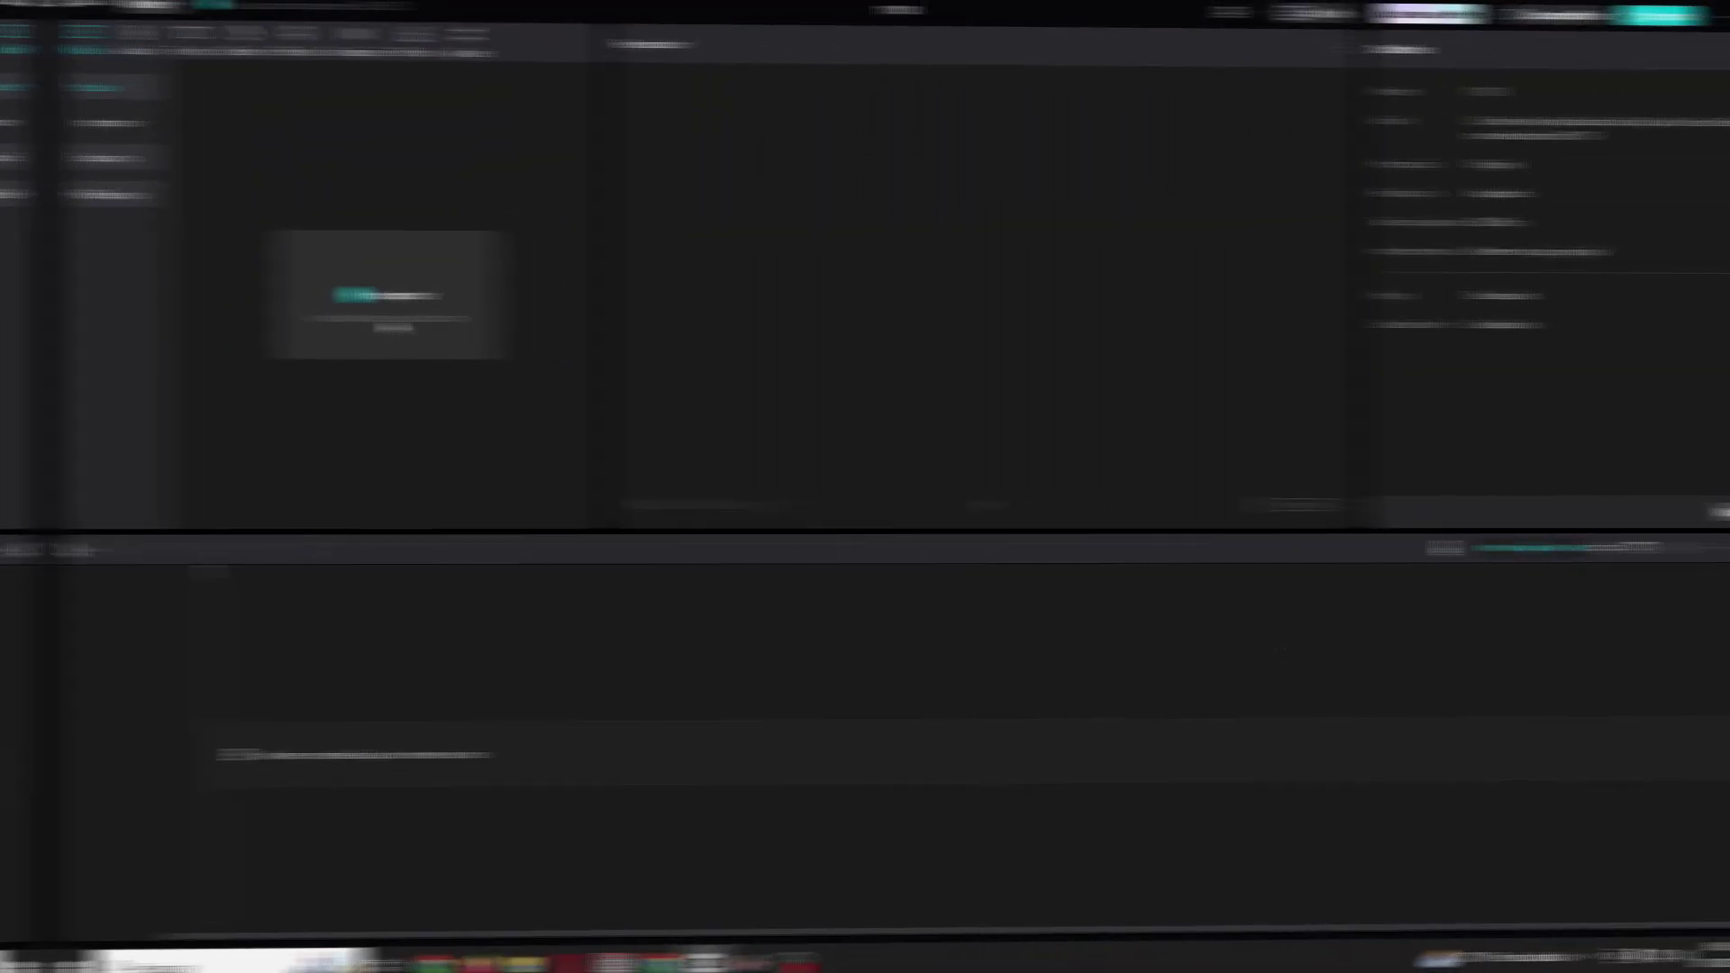
Step: In CapCut, import all media files from the Edição dinâmica folder in Downloads into the project
{"action": "left_click", "coordinate": [331, 324]}
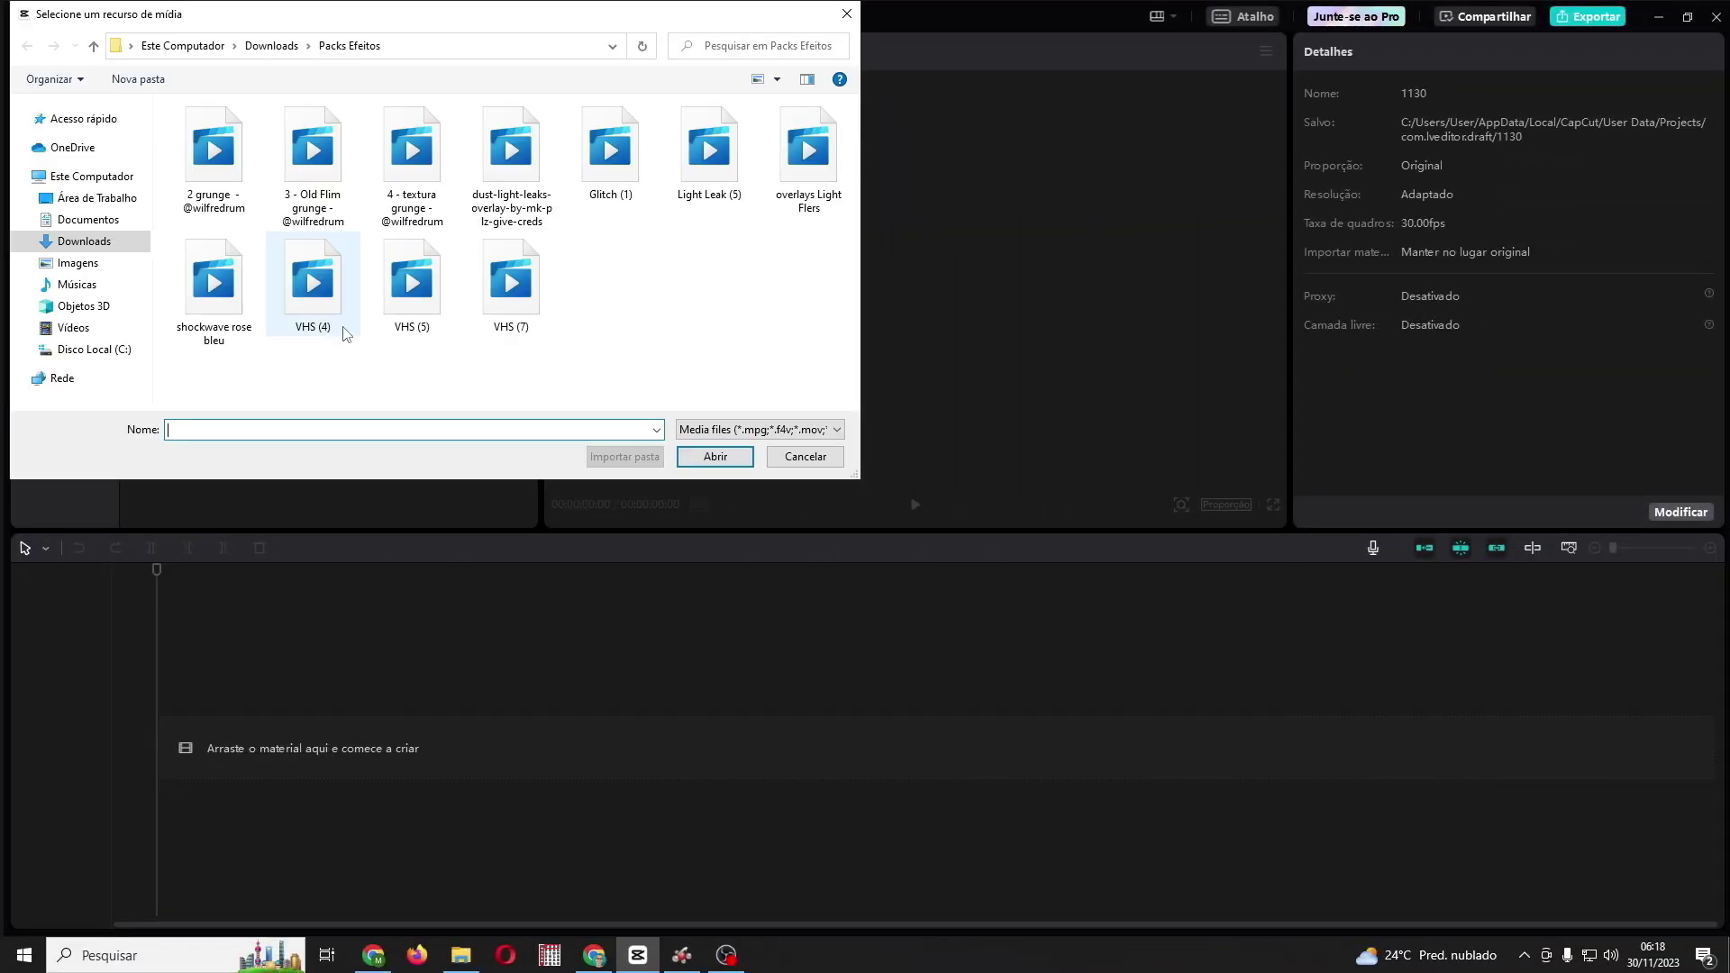
{"action": "left_click", "coordinate": [99, 242]}
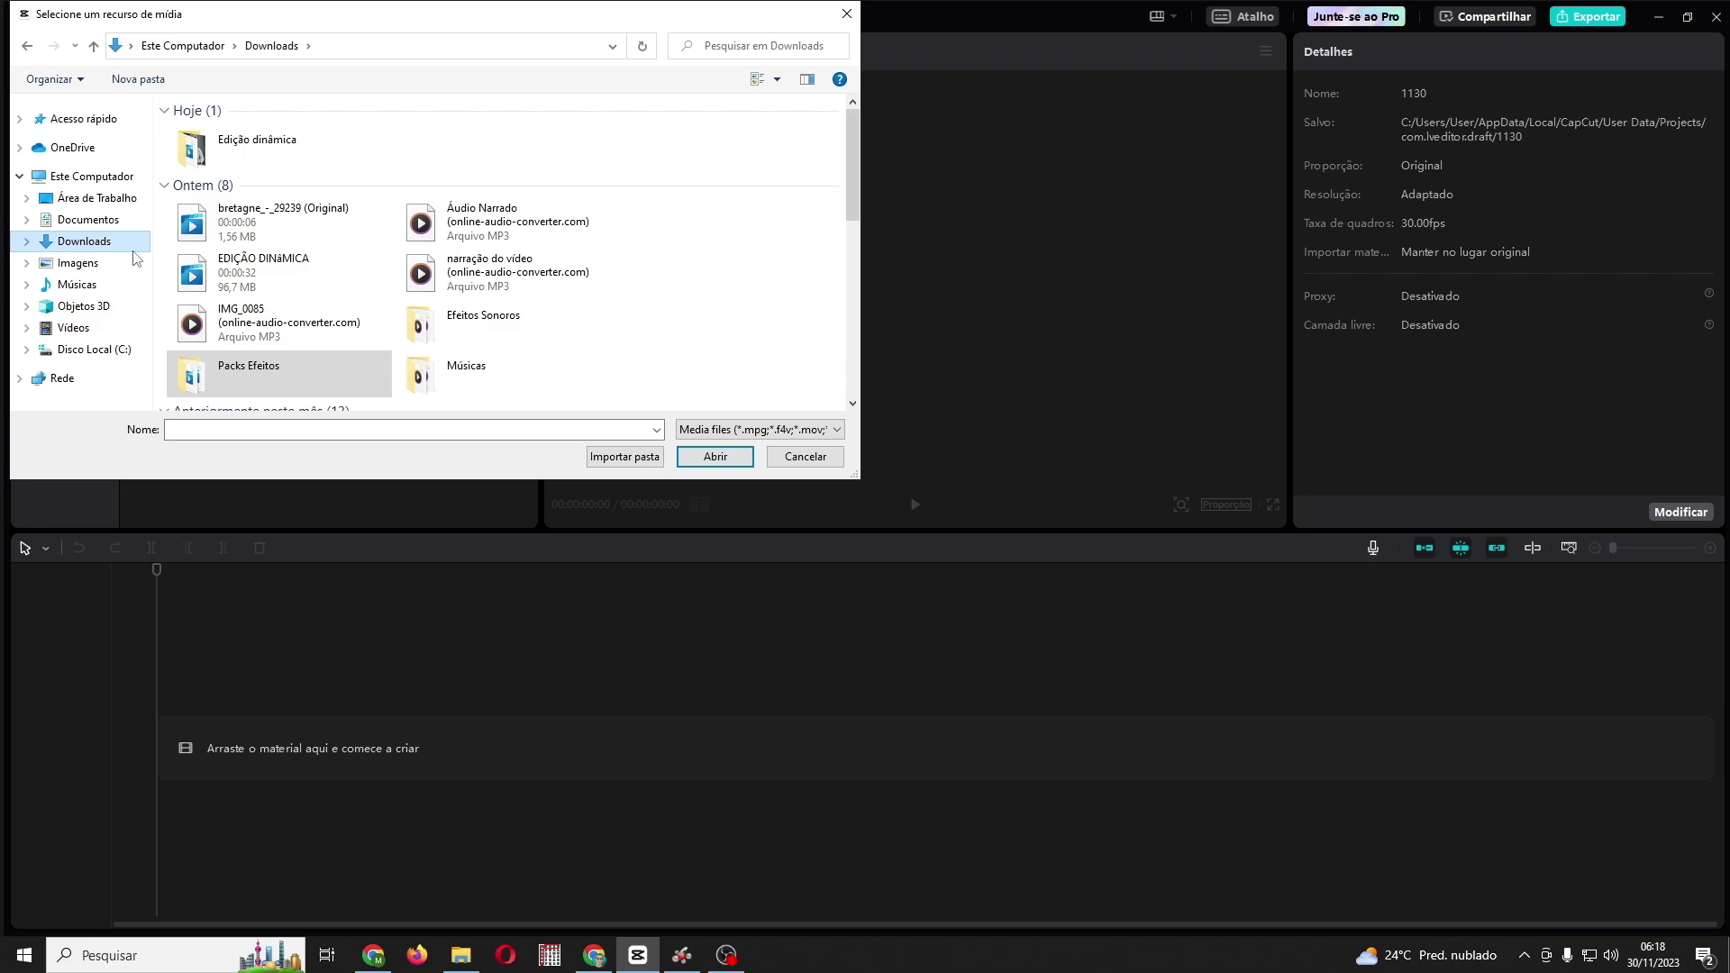
{"action": "double_click", "coordinate": [257, 141]}
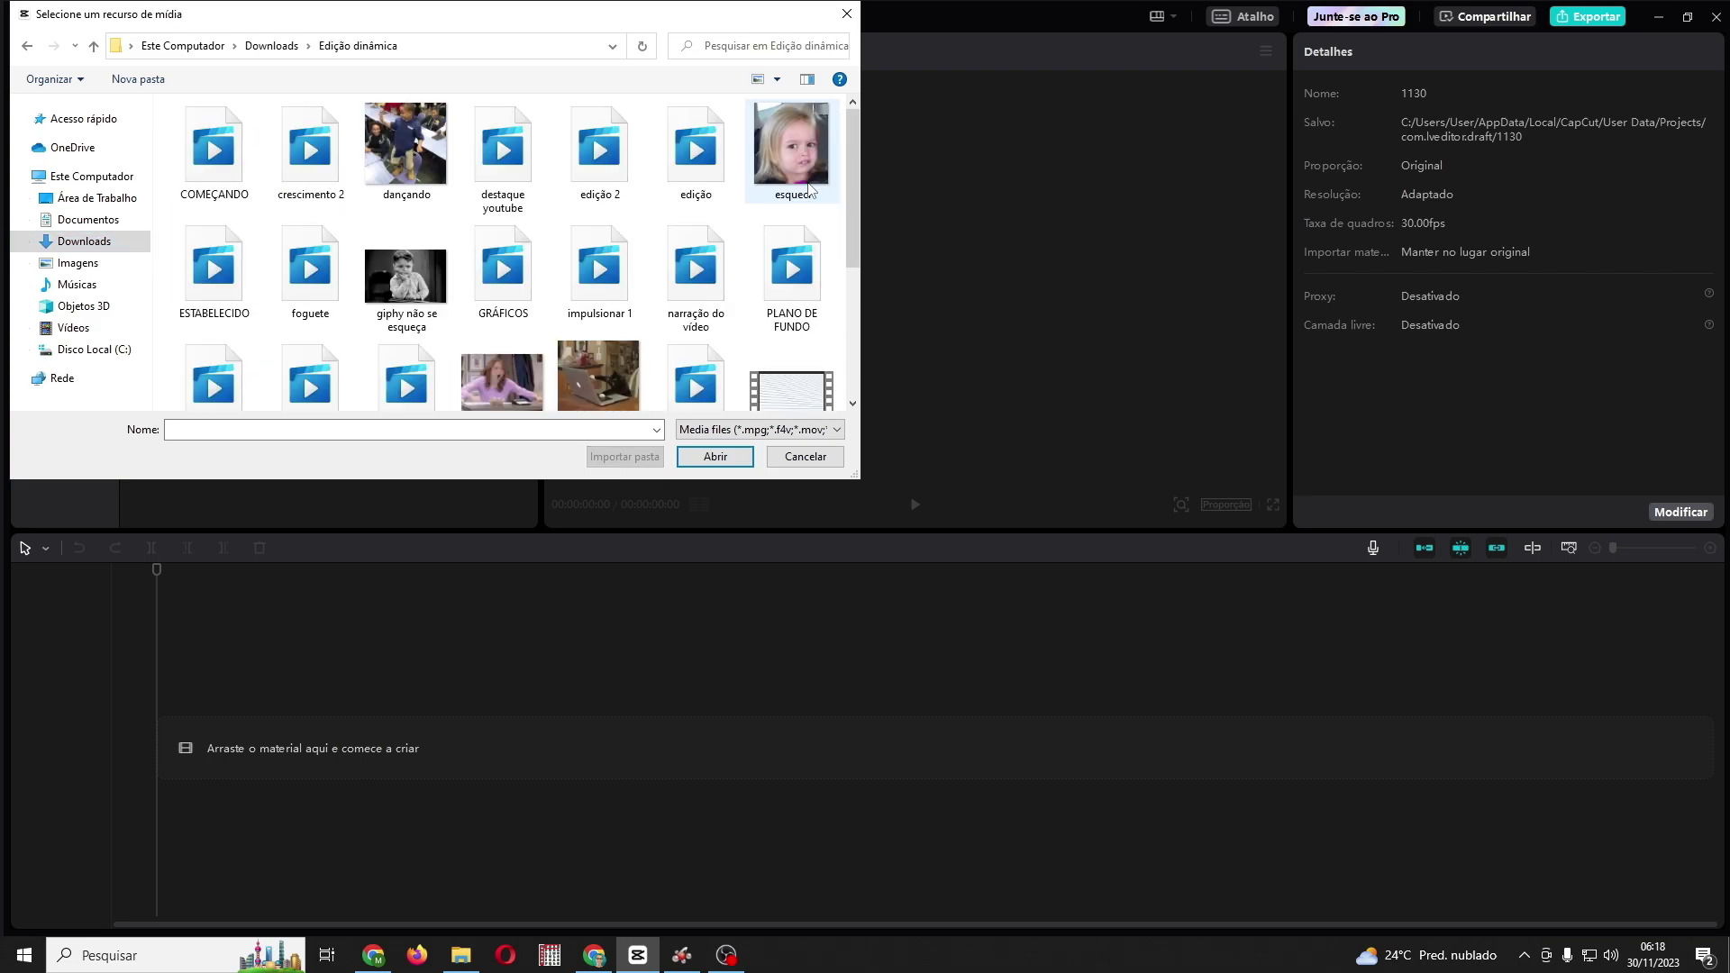
{"action": "key", "text": "ctrl+a"}
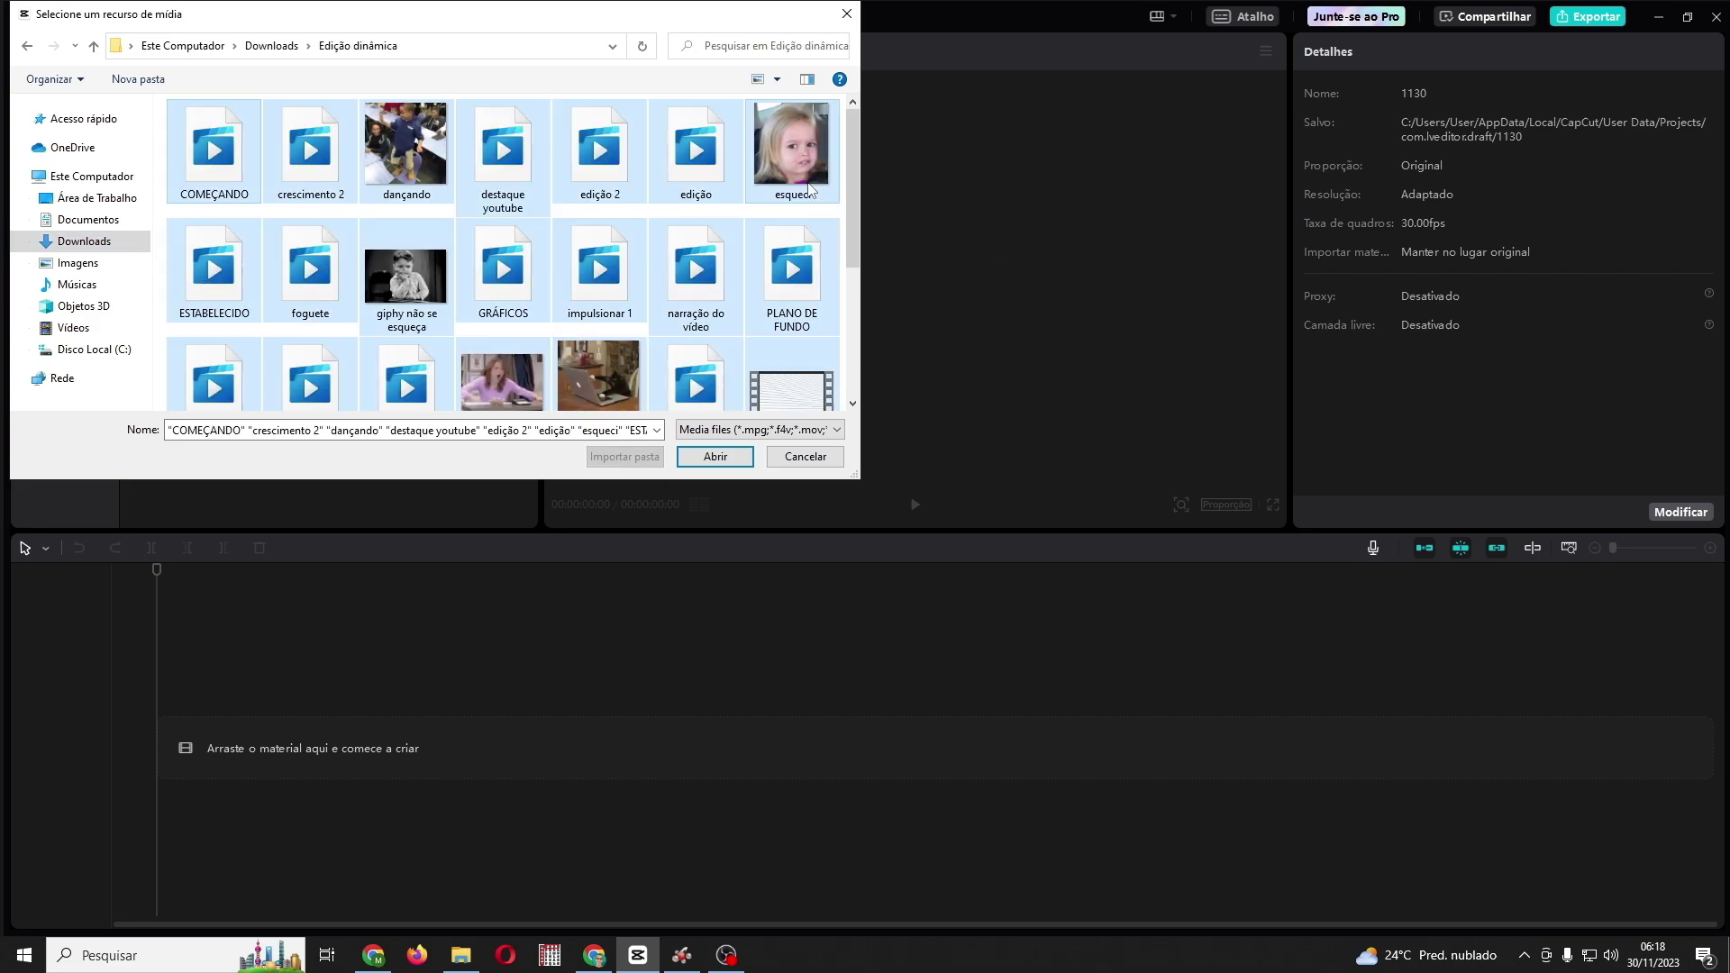
{"action": "key", "text": "Return"}
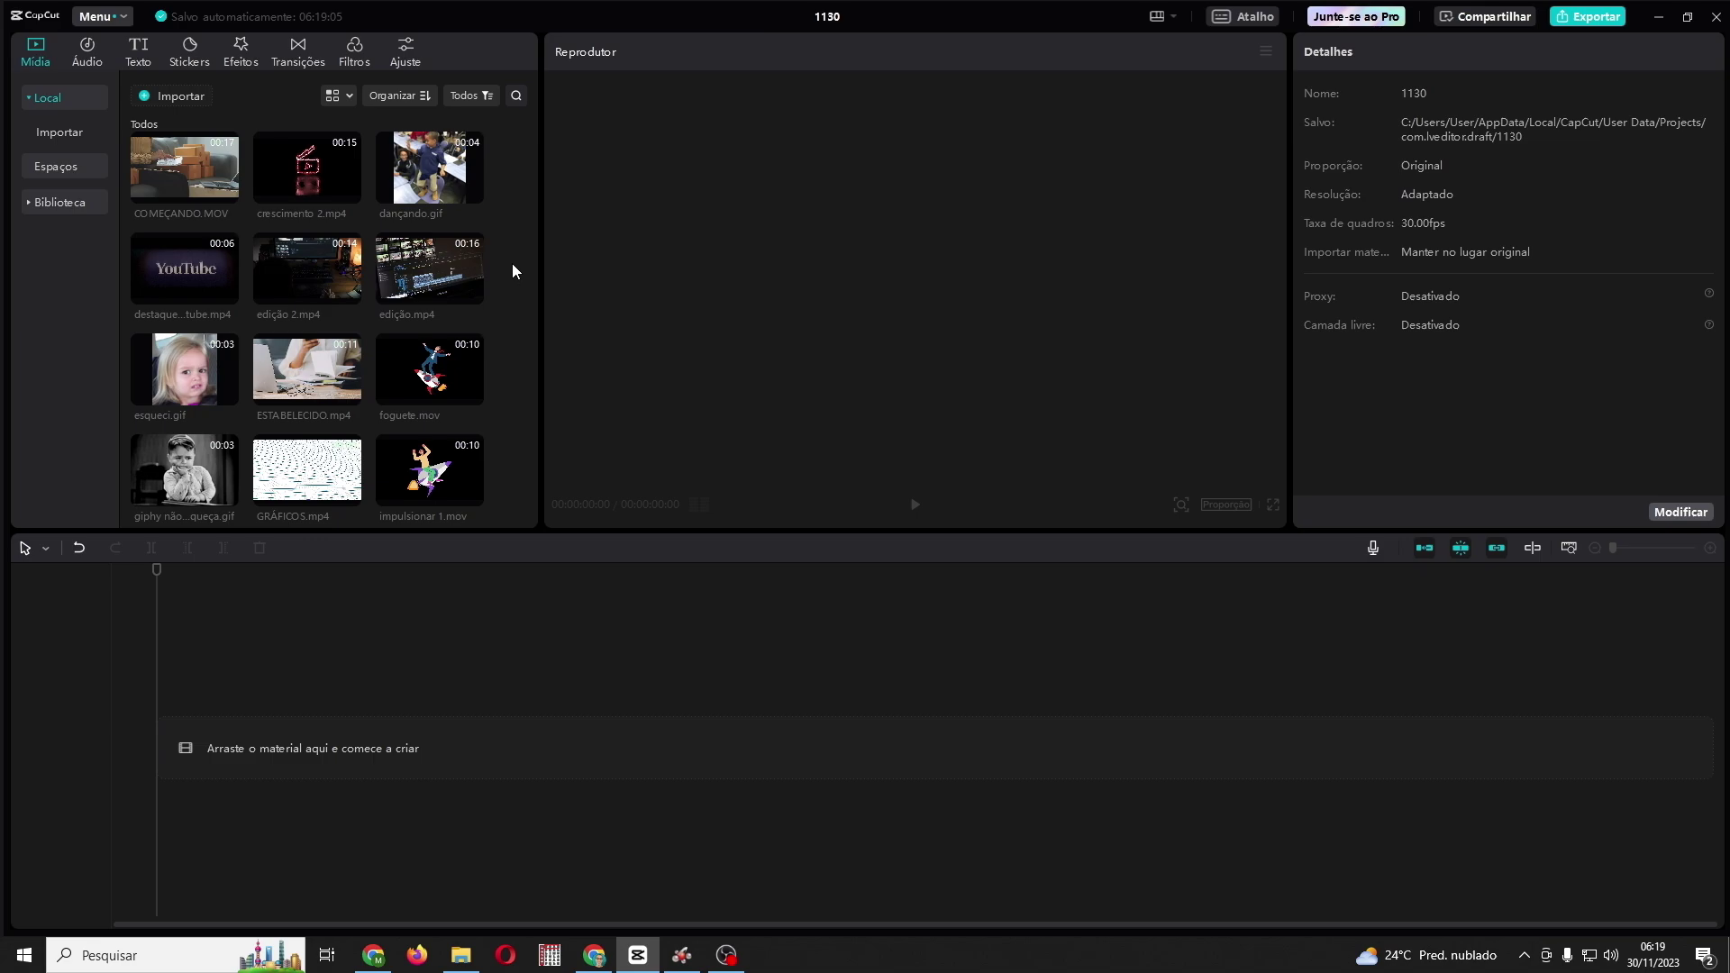
Step: Place the Áudio Narrado MP3 at the start of the timeline and enlarge the timeline scale to spread the clip out
{"action": "scroll", "coordinate": [512, 264], "scroll_direction": "down", "scroll_amount": 5}
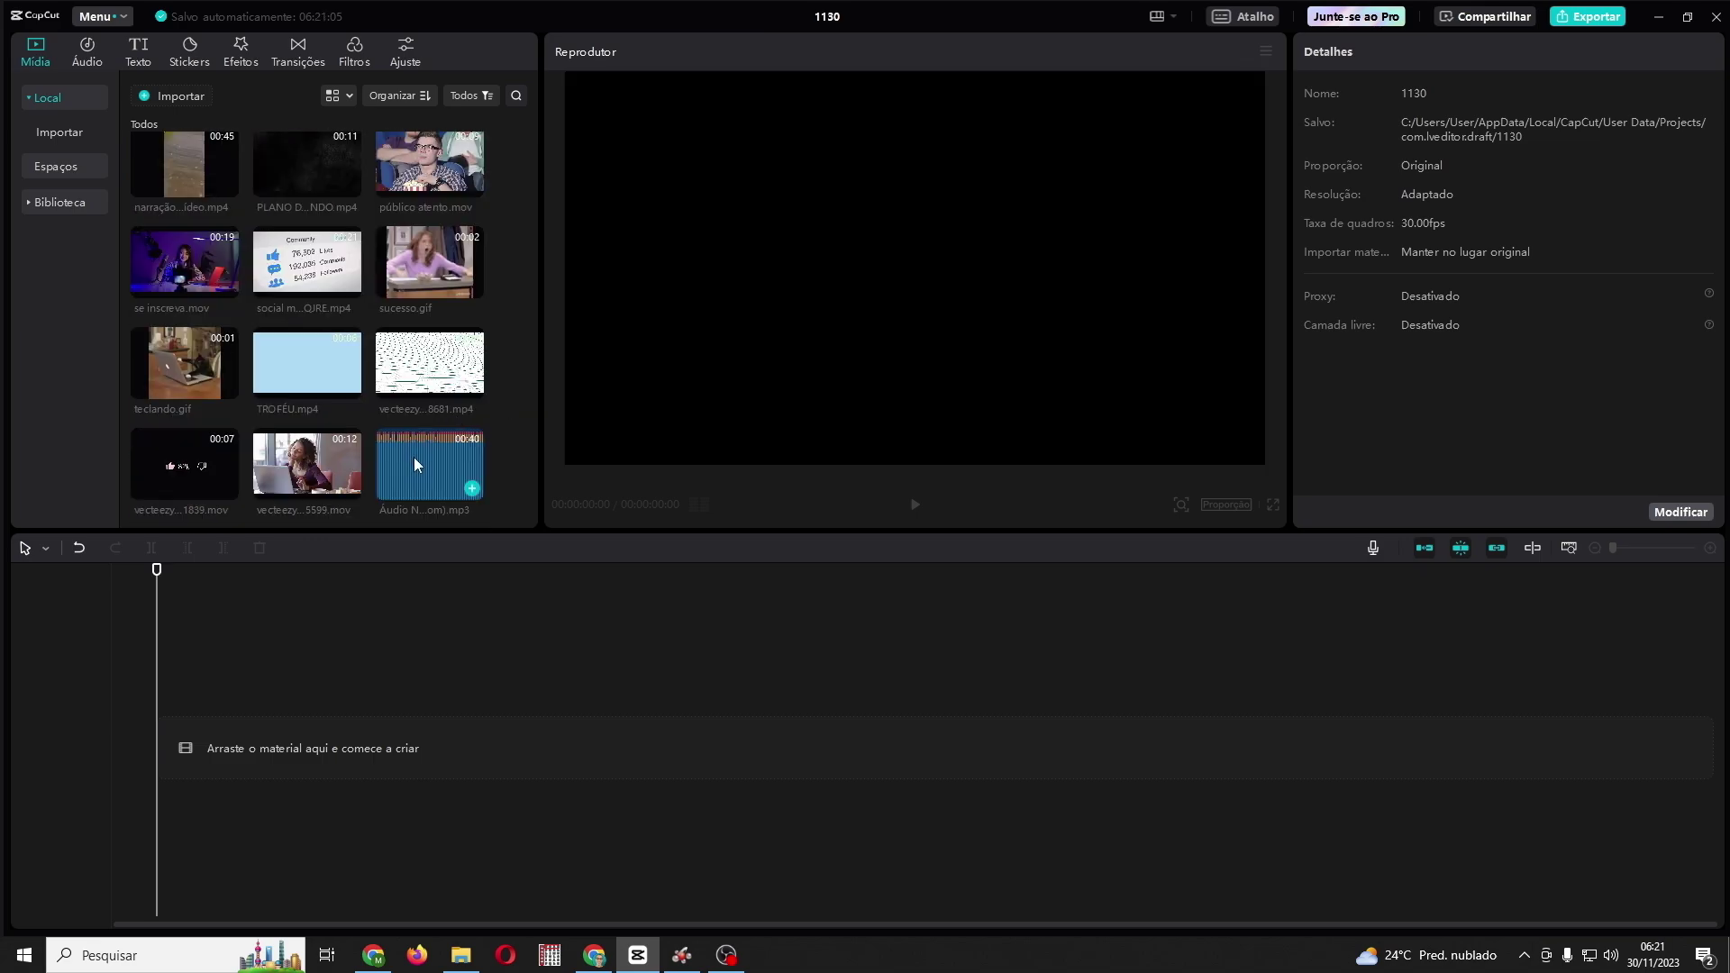
{"action": "left_click_drag", "start_coordinate": [414, 457], "coordinate": [151, 753]}
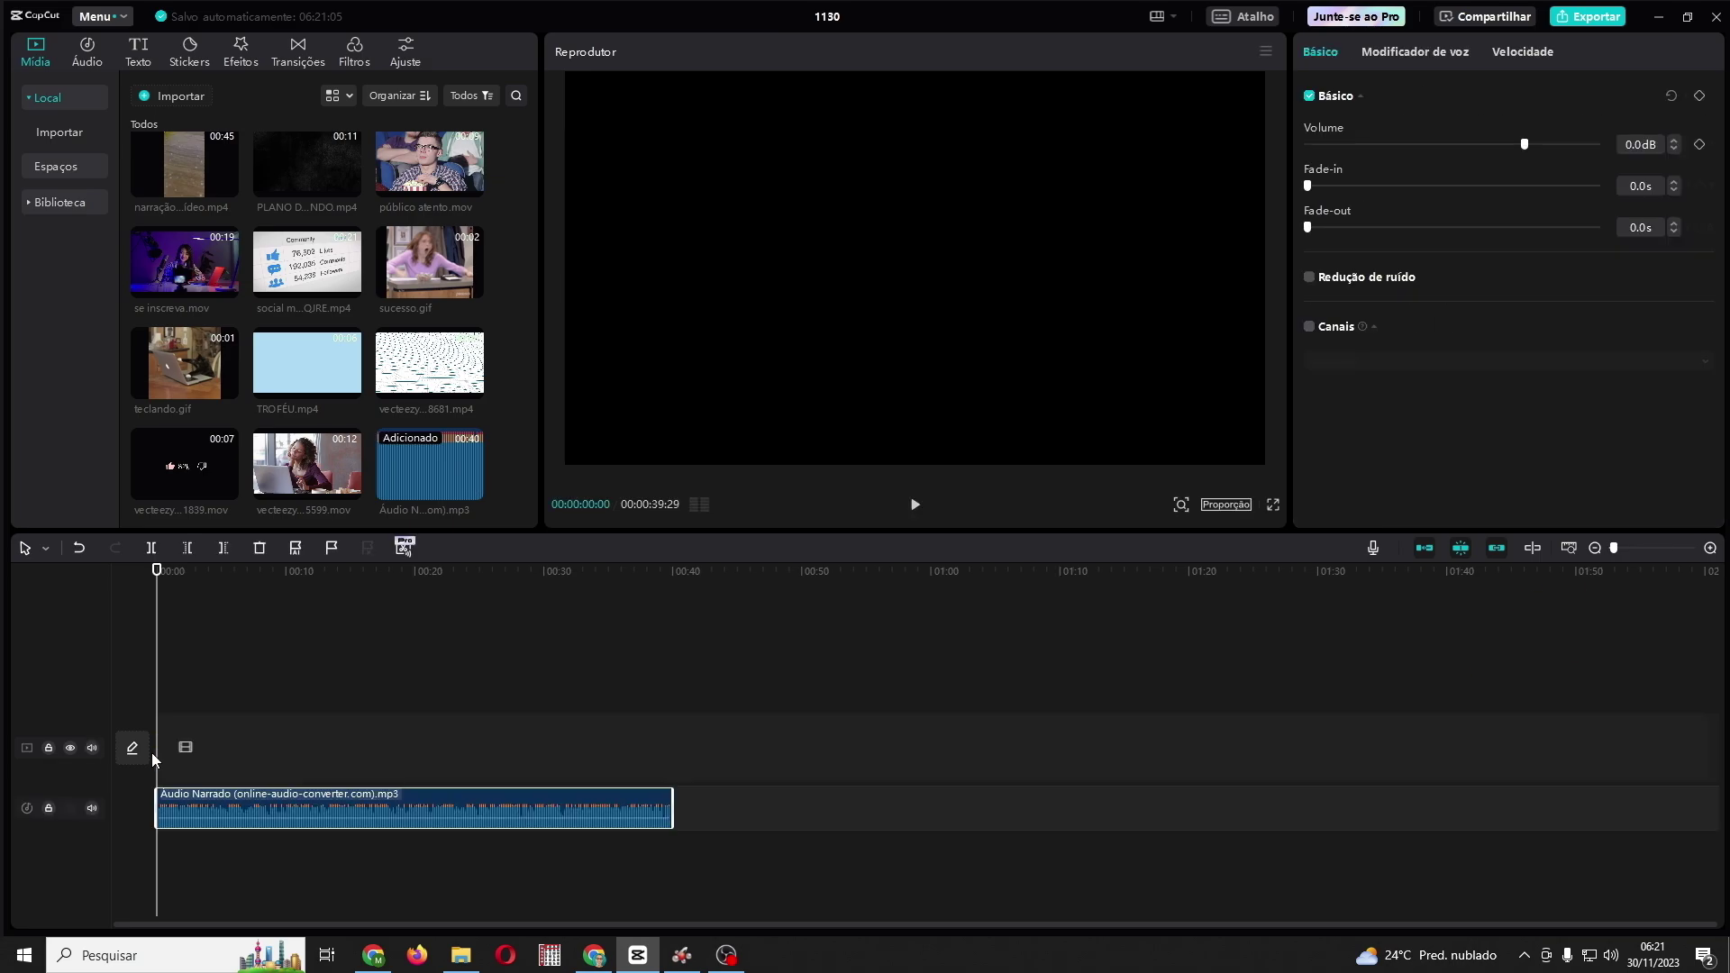
{"action": "left_click_drag", "start_coordinate": [1616, 550], "coordinate": [1623, 550]}
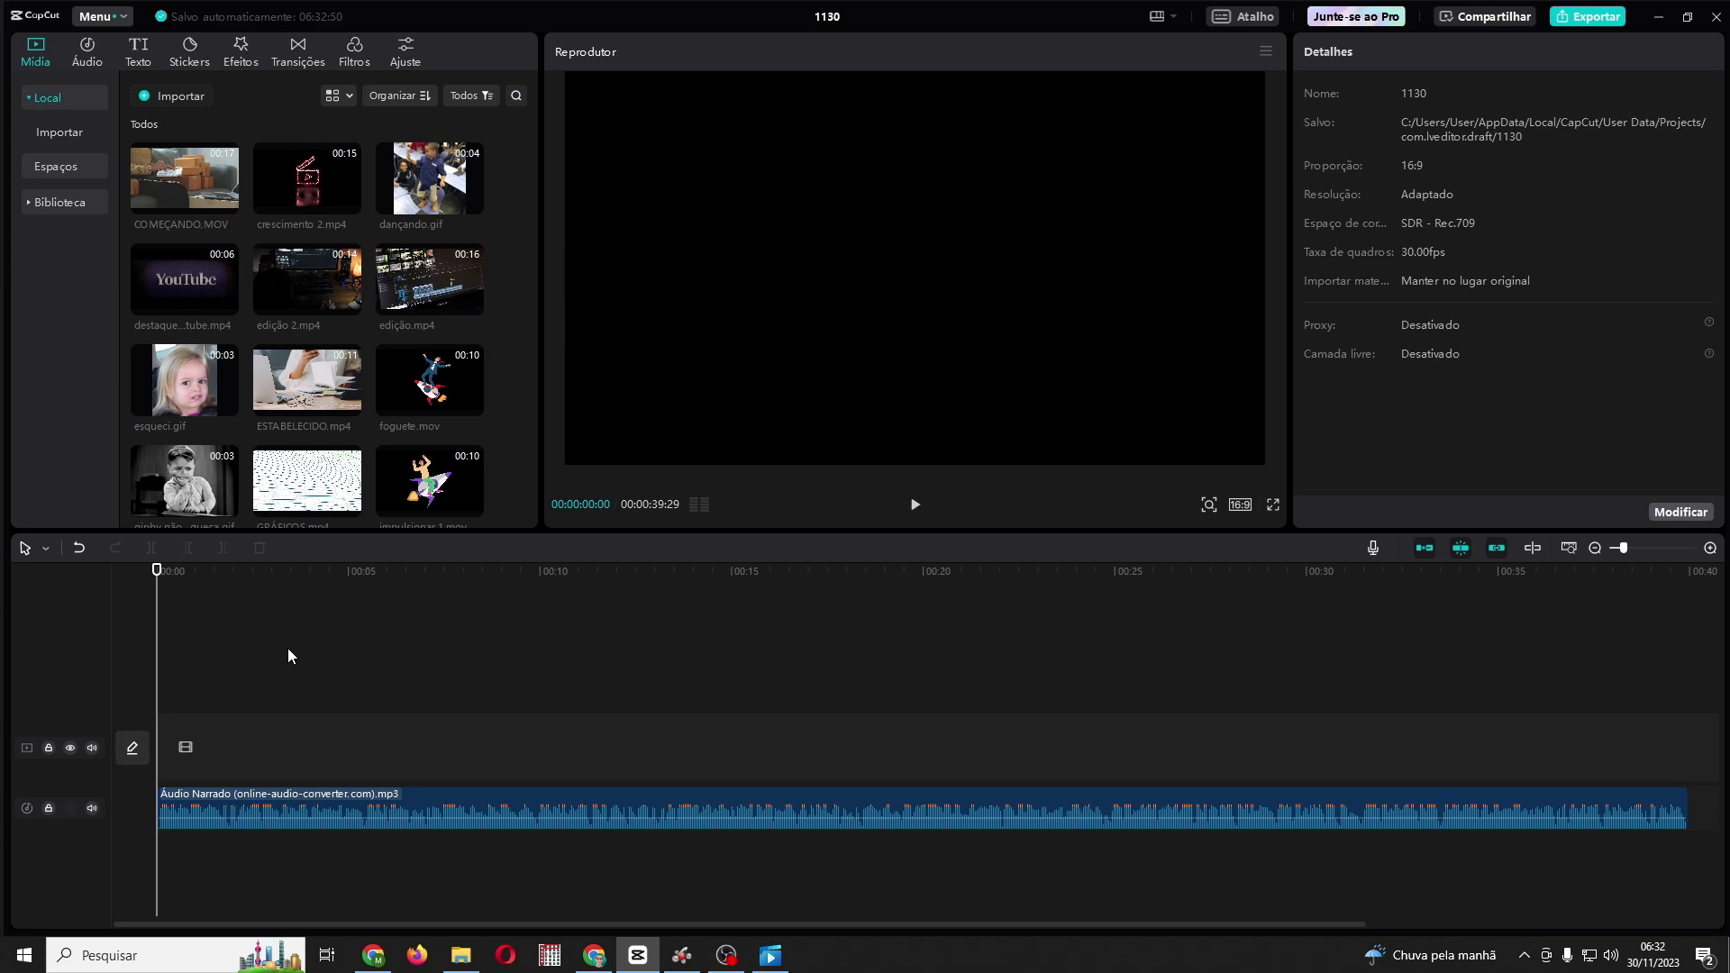
Step: Play the narration up to 00:00:01:24, then add edição.mp4 at the start of the video track with a 16:9 project ratio
{"action": "left_click", "coordinate": [915, 507]}
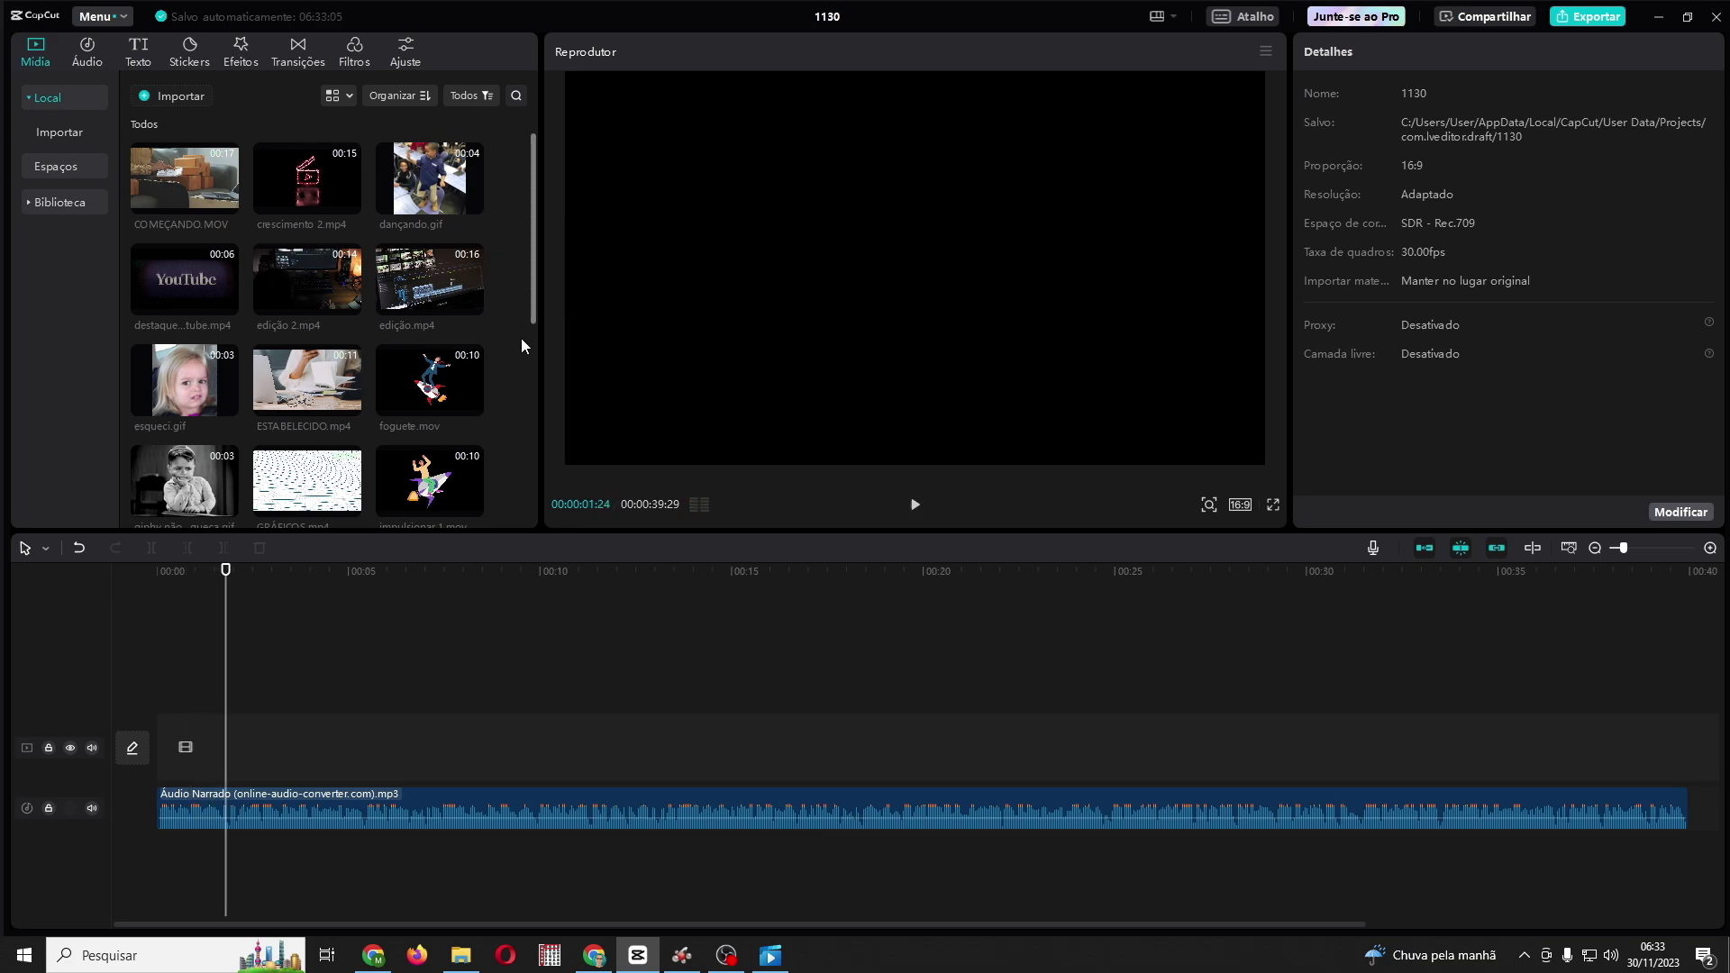
{"action": "left_click_drag", "start_coordinate": [430, 287], "coordinate": [161, 748]}
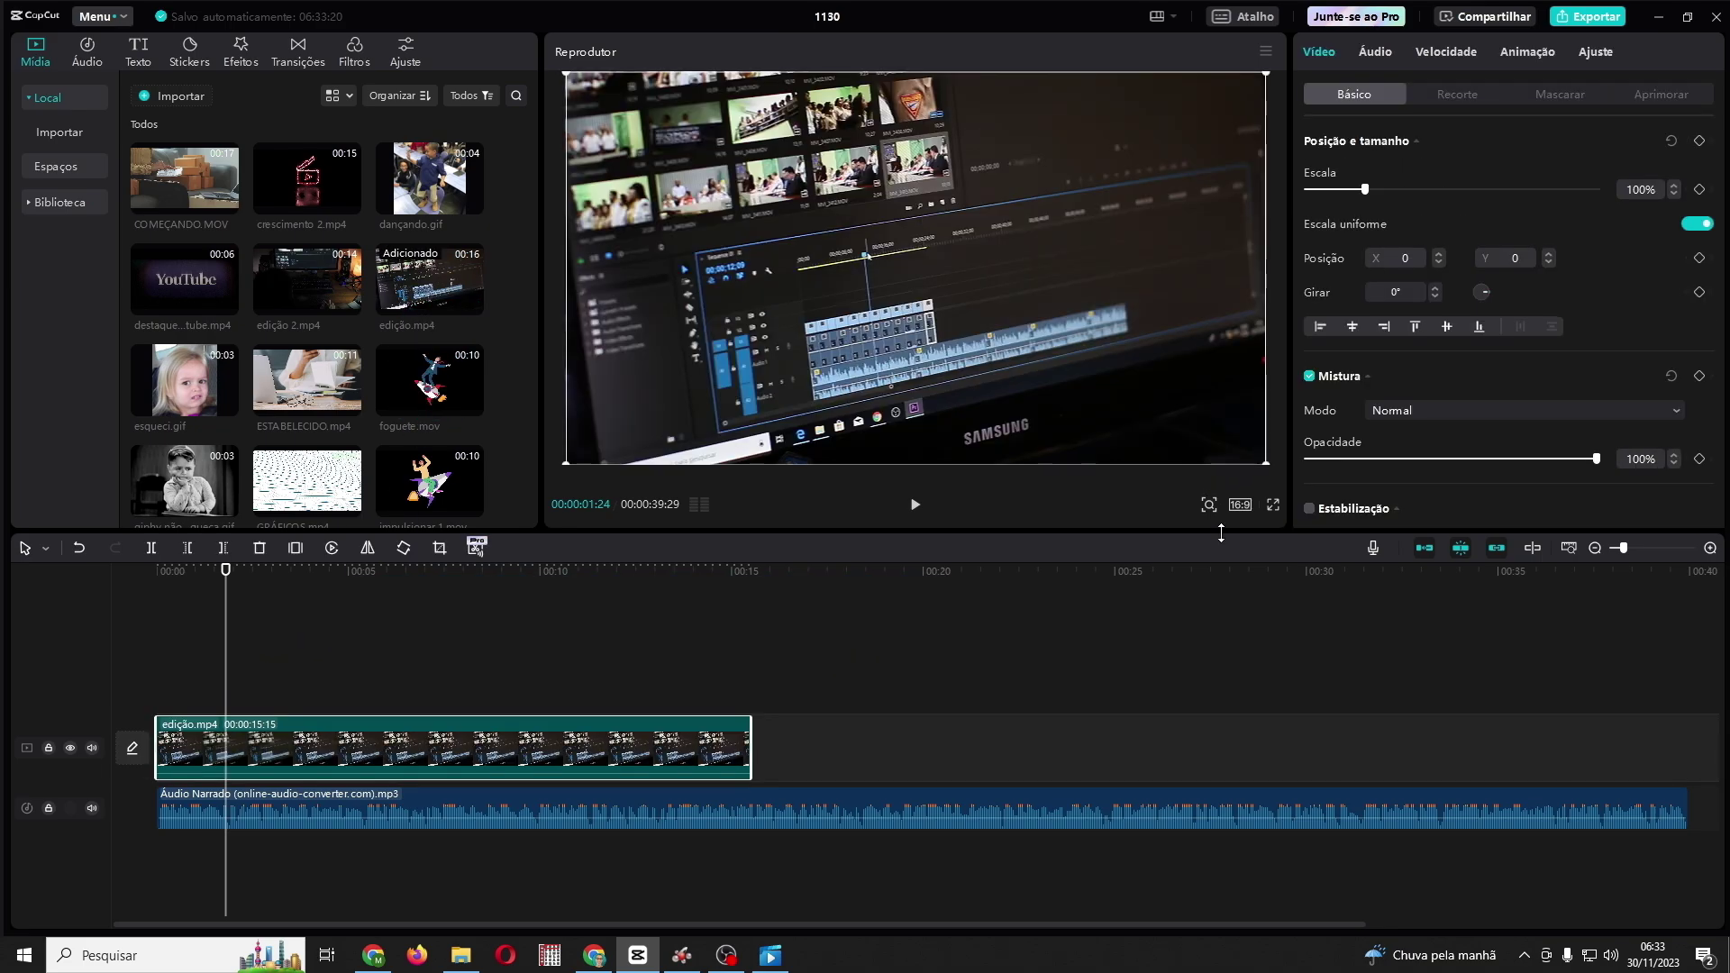
{"action": "left_click", "coordinate": [1245, 507]}
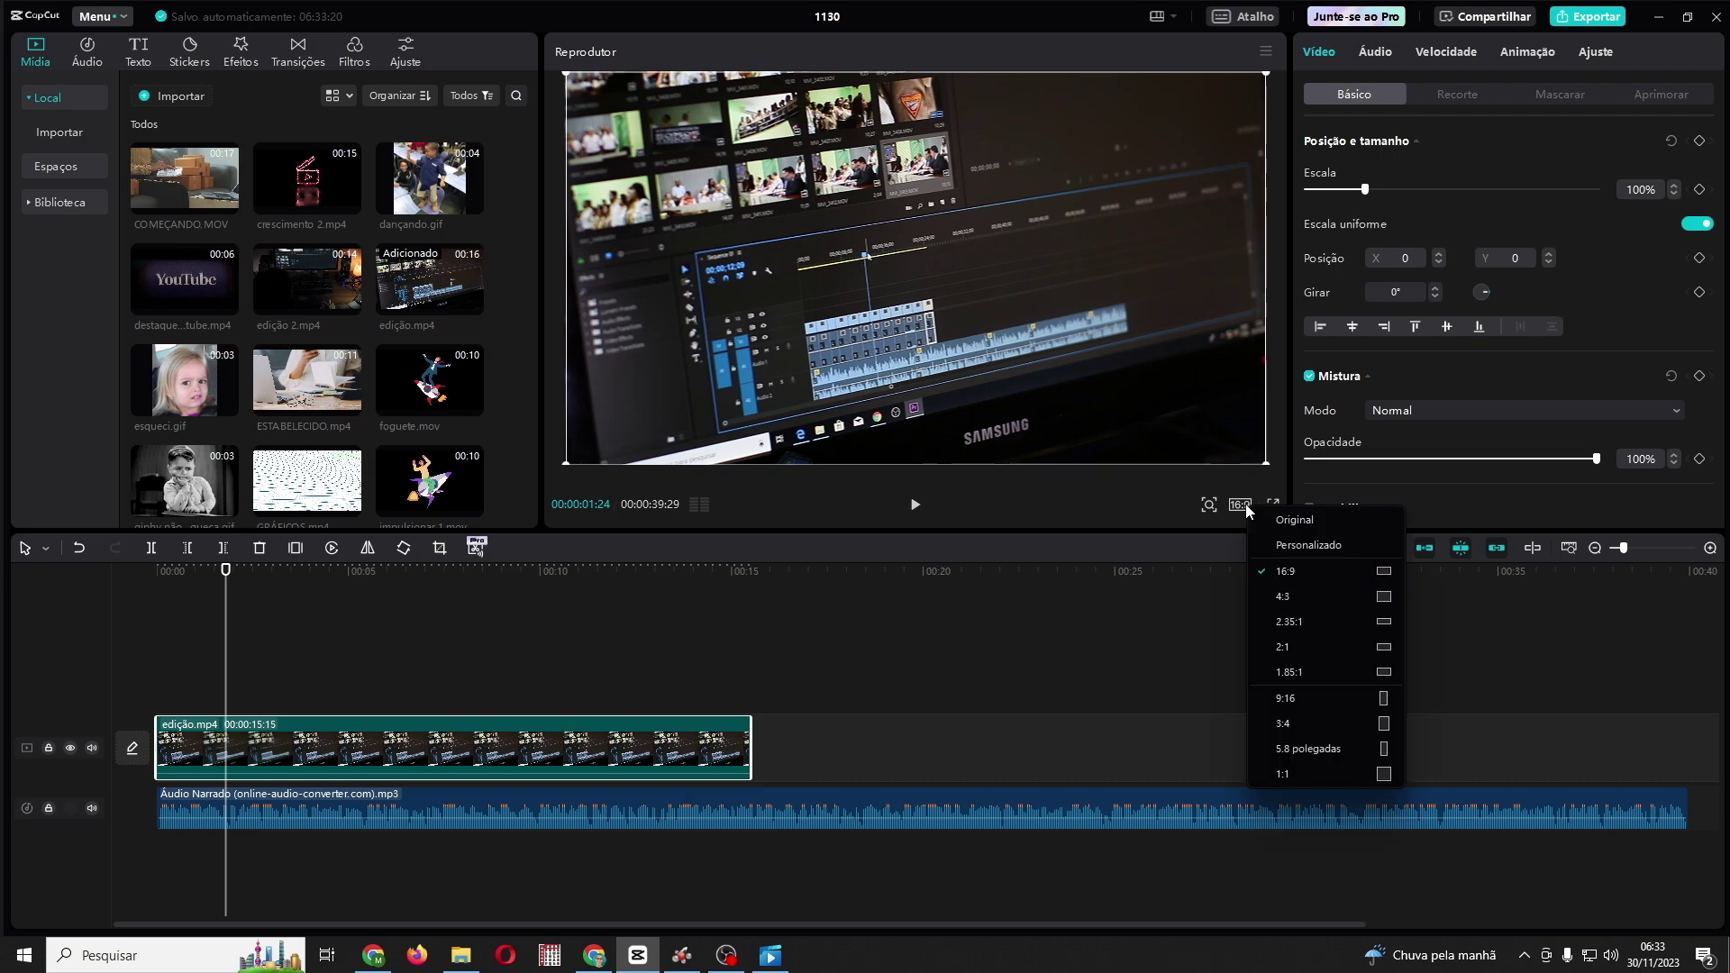
{"action": "left_click", "coordinate": [1284, 573]}
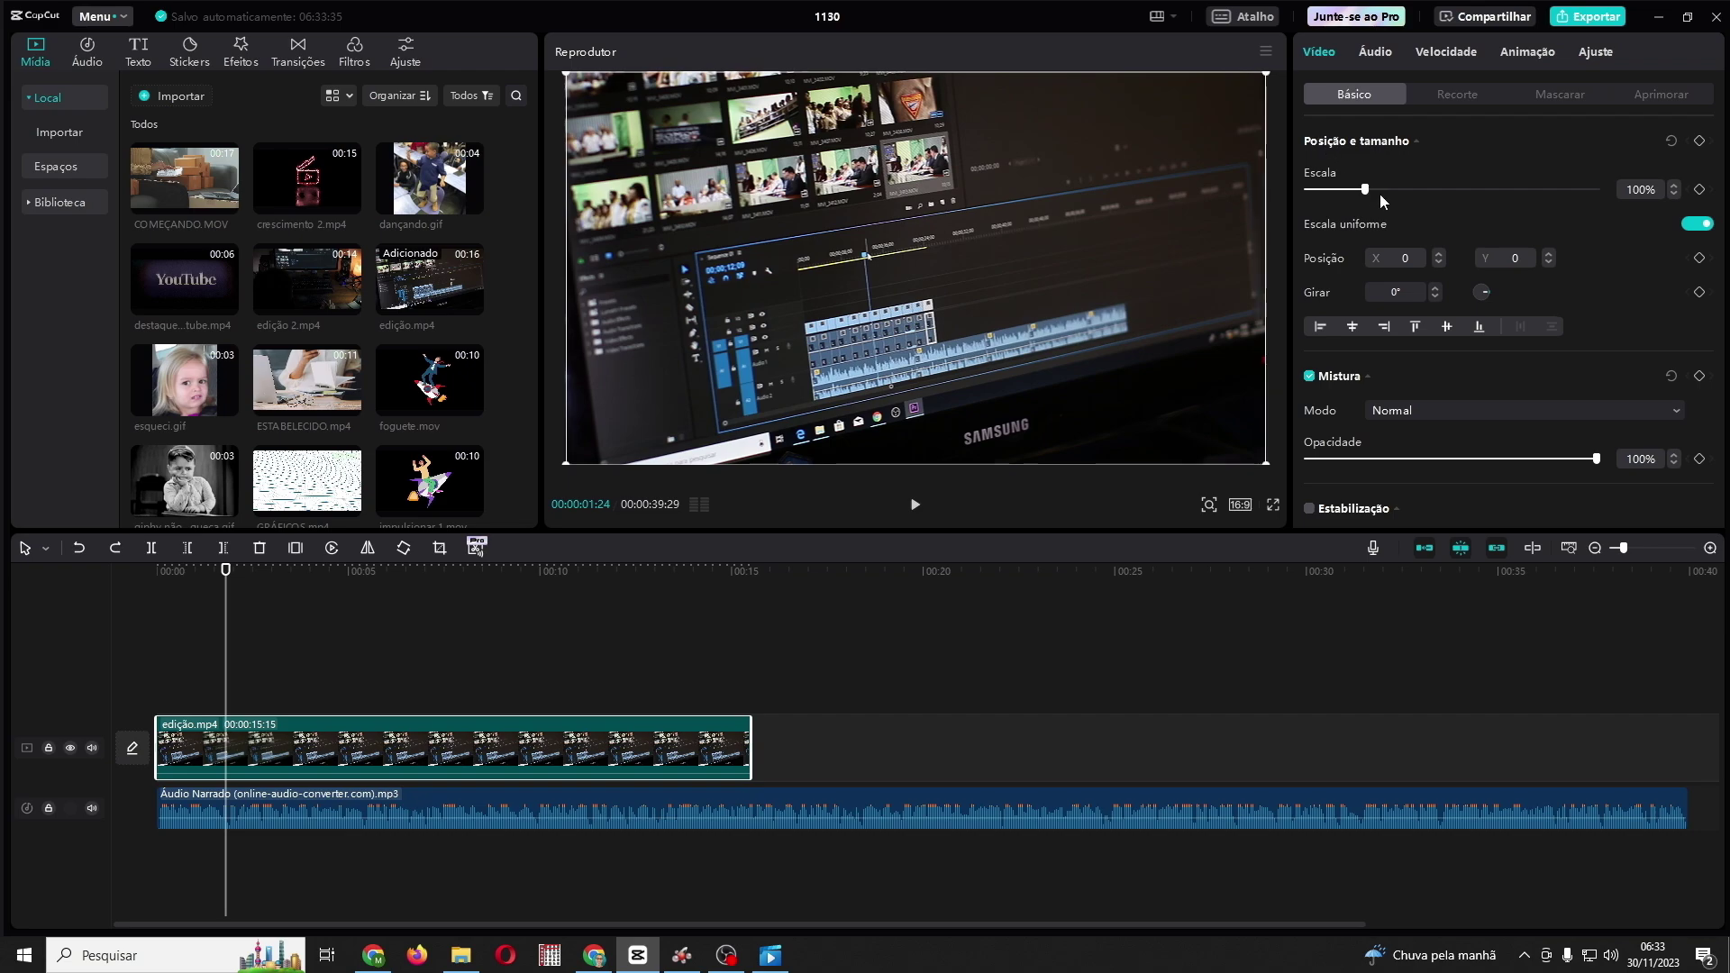
Step: Scale edição.mp4 to 105% and trim its end to the playhead at 00:00:01:24
{"action": "left_click_drag", "start_coordinate": [1365, 190], "coordinate": [1369, 190]}
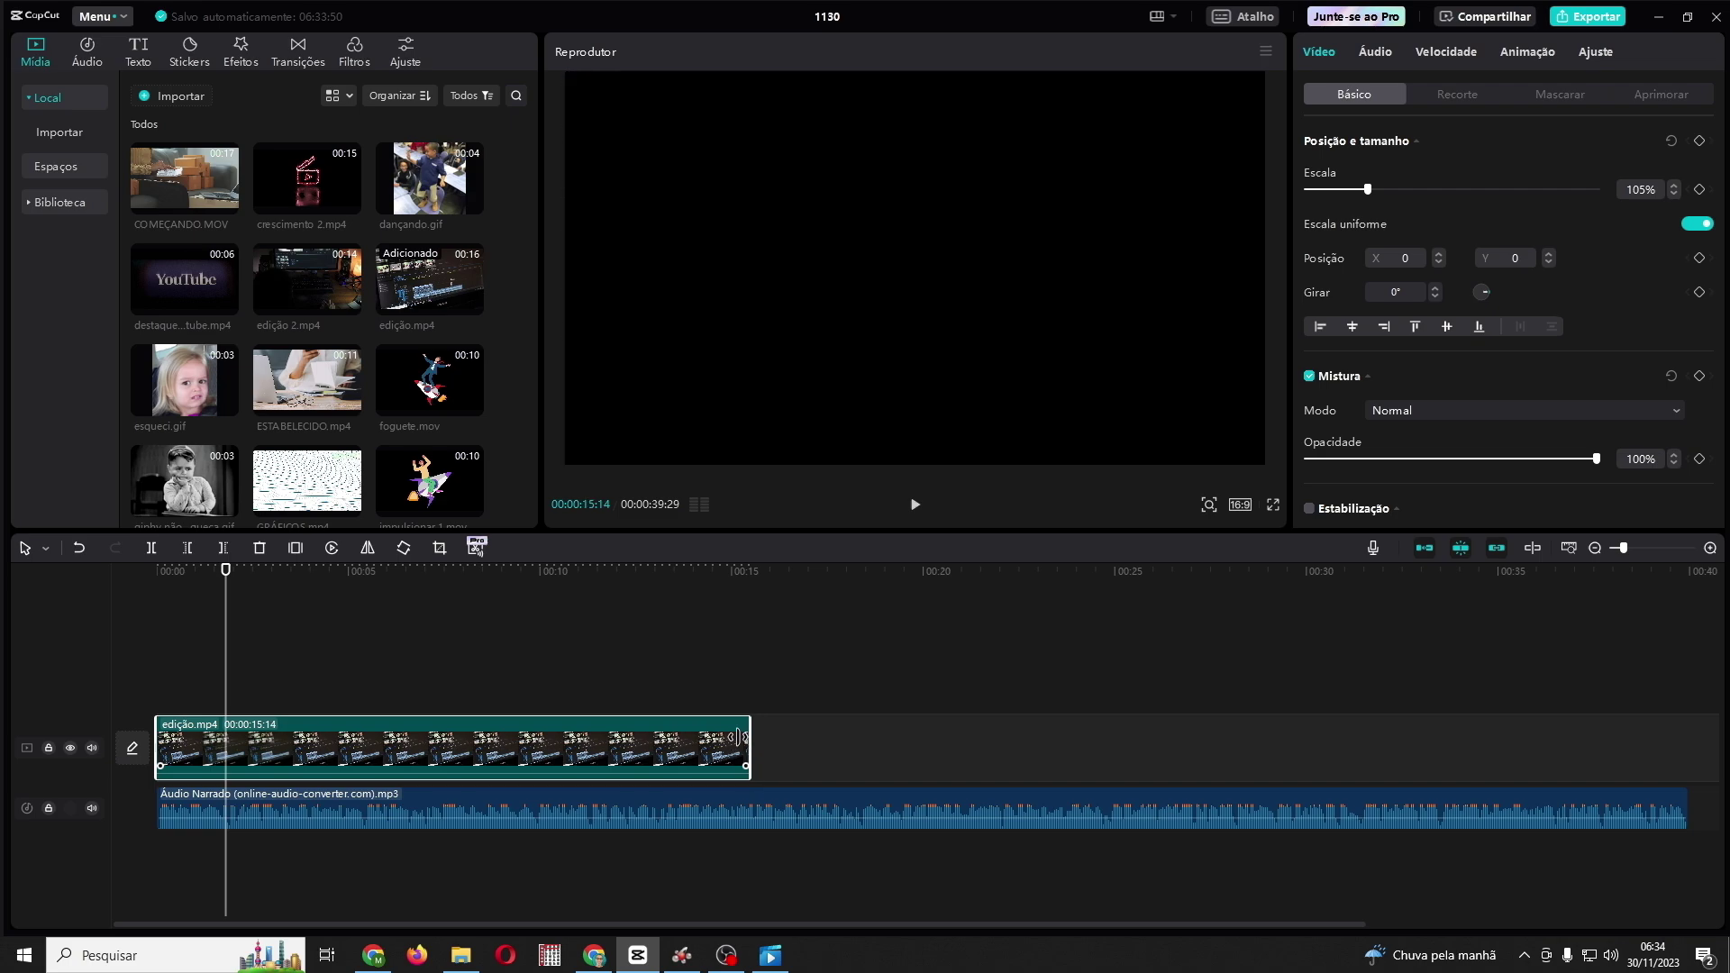
{"action": "left_click_drag", "start_coordinate": [750, 745], "coordinate": [227, 726]}
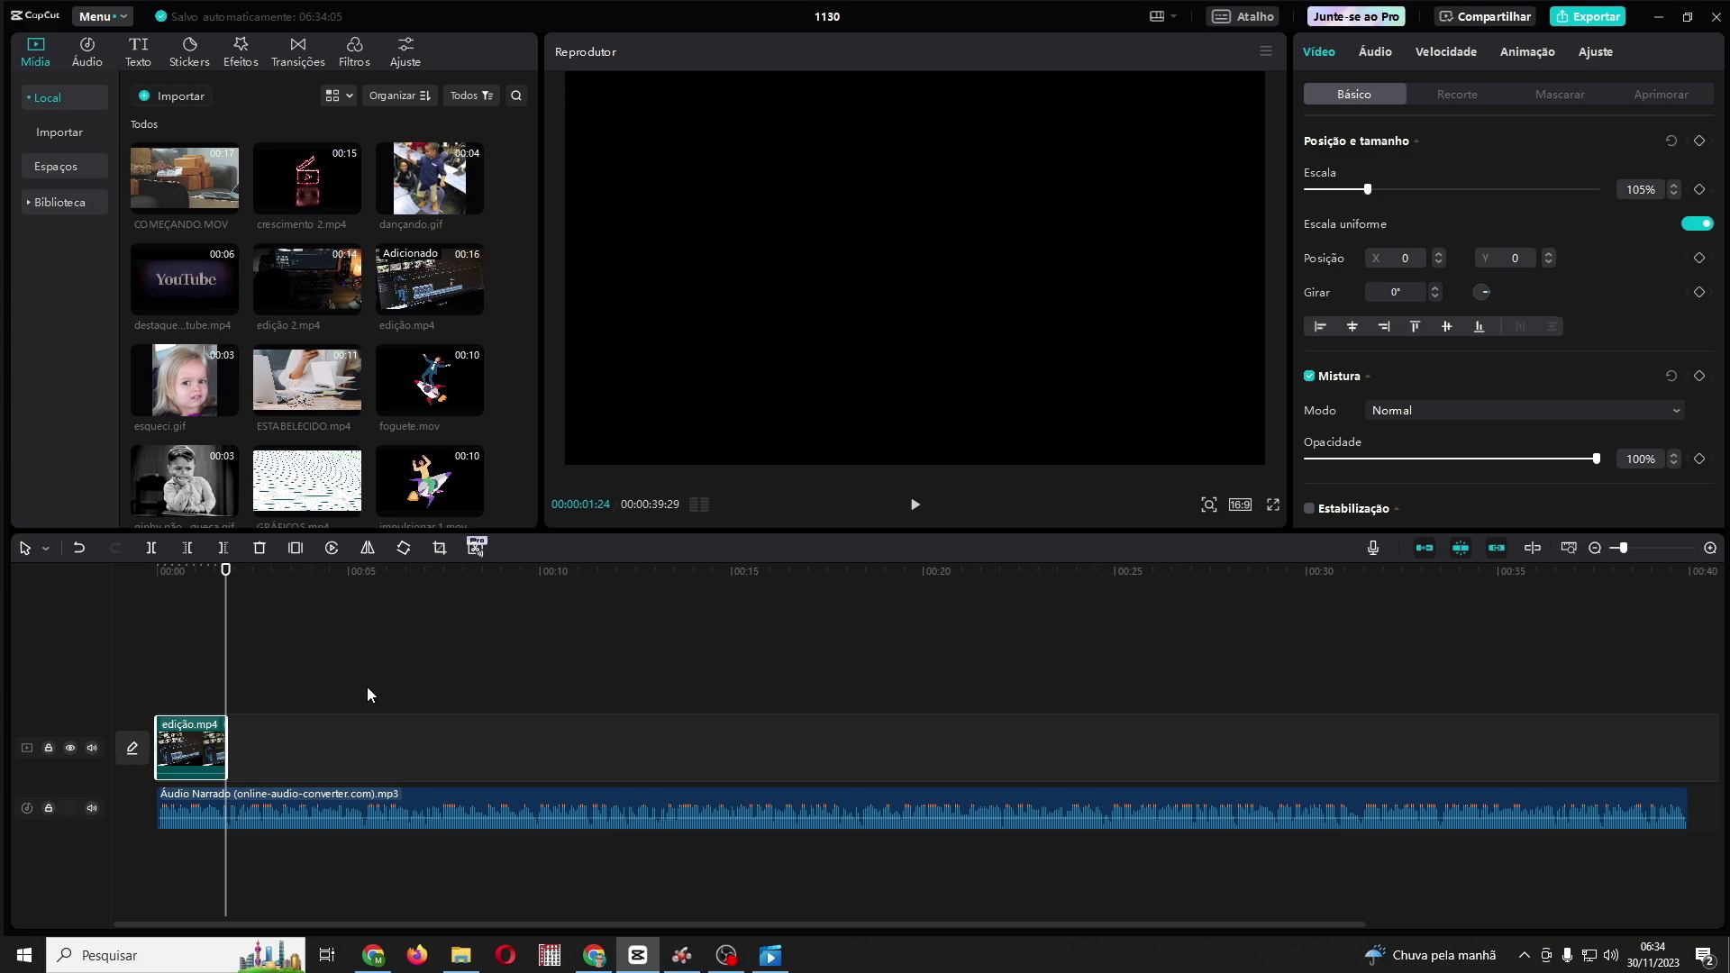
{"action": "left_click", "coordinate": [366, 687]}
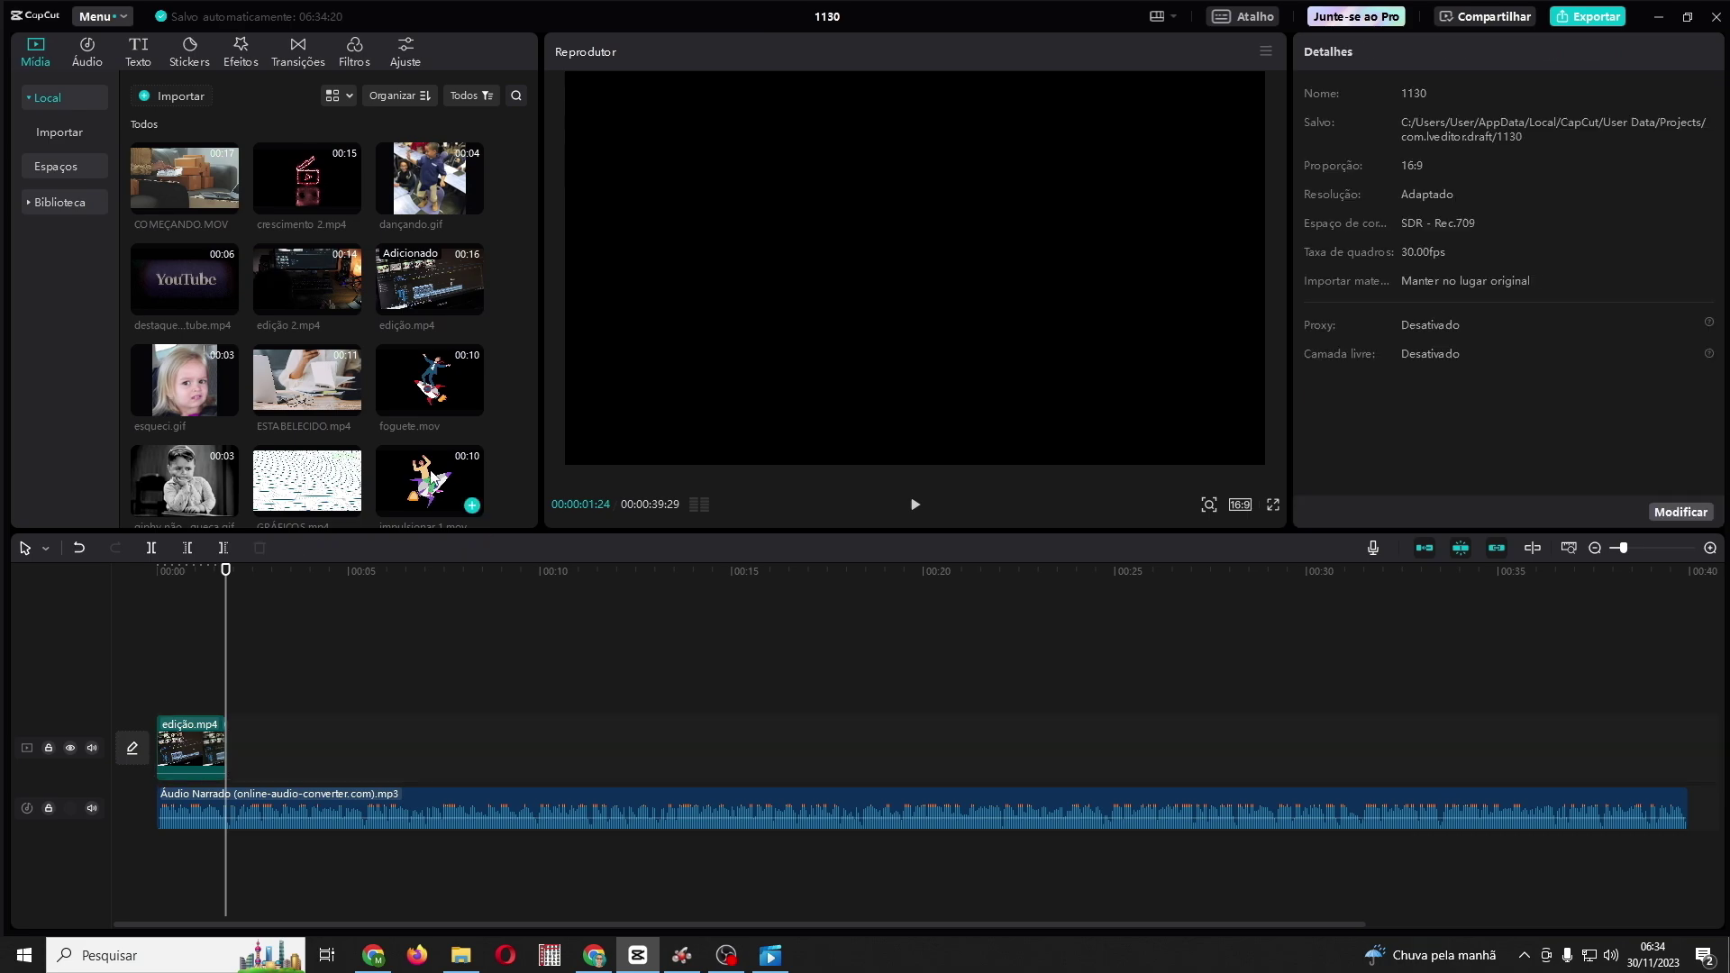
Step: Add impulsionar 1.mov right after edição.mp4, scale it to 105% and trim its end to 00:00:03:26
{"action": "left_click_drag", "start_coordinate": [430, 478], "coordinate": [230, 745]}
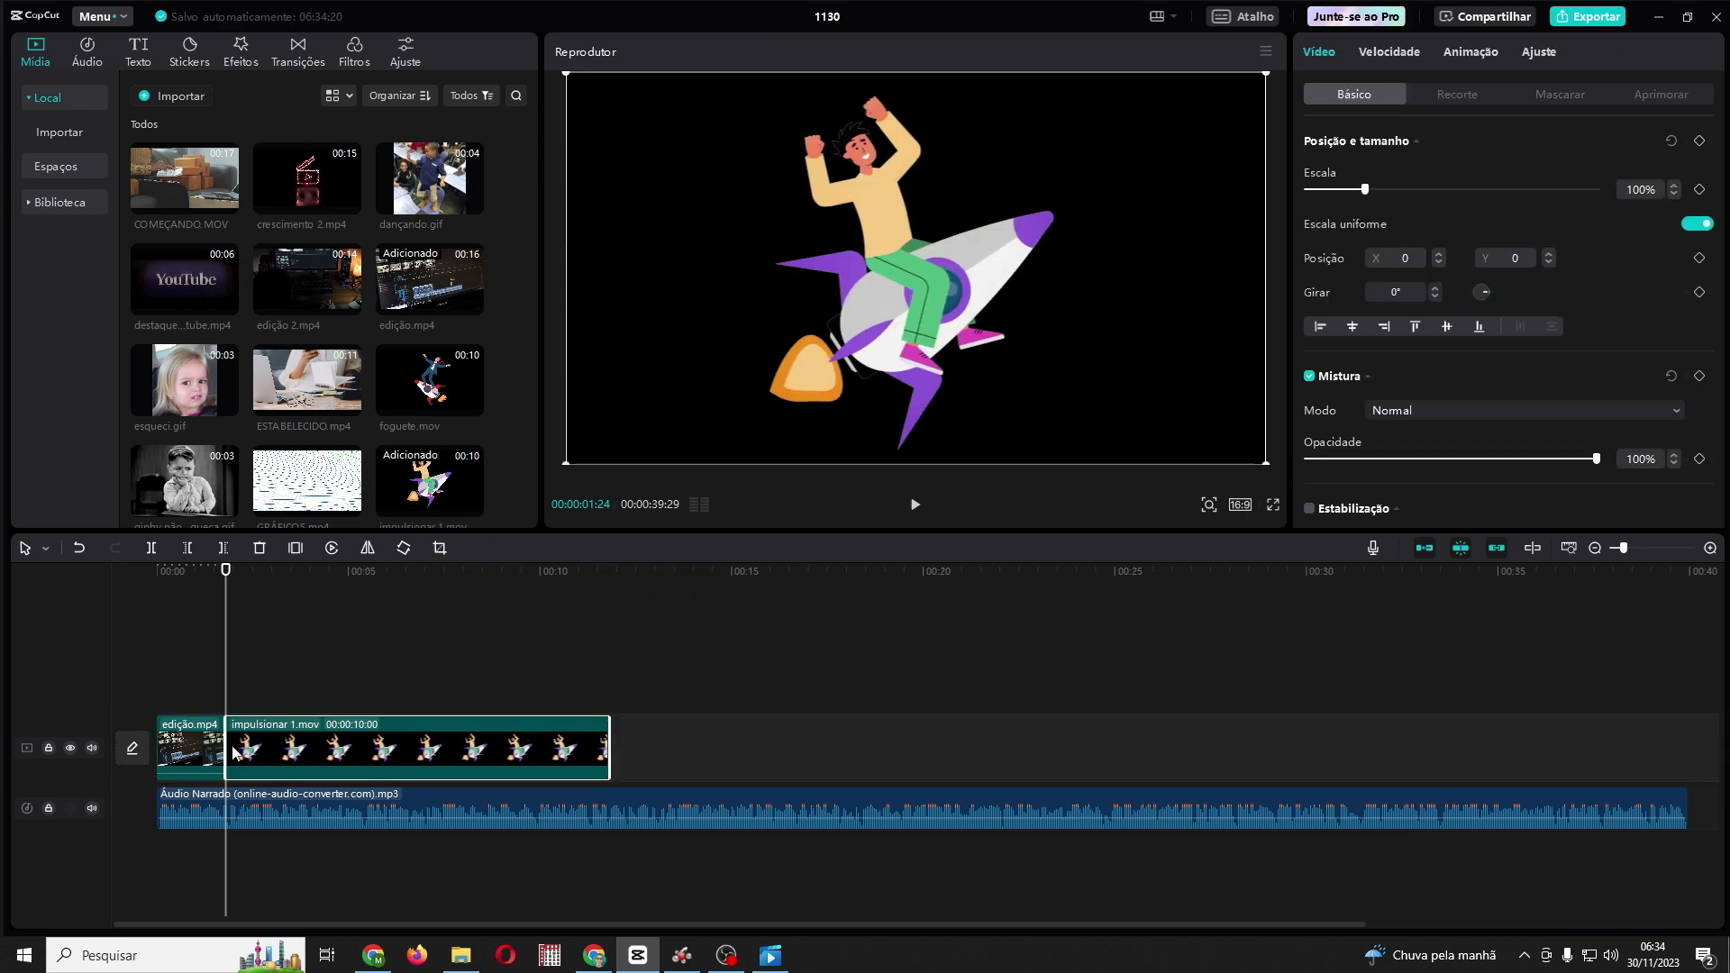
{"action": "left_click_drag", "start_coordinate": [1367, 191], "coordinate": [1370, 191]}
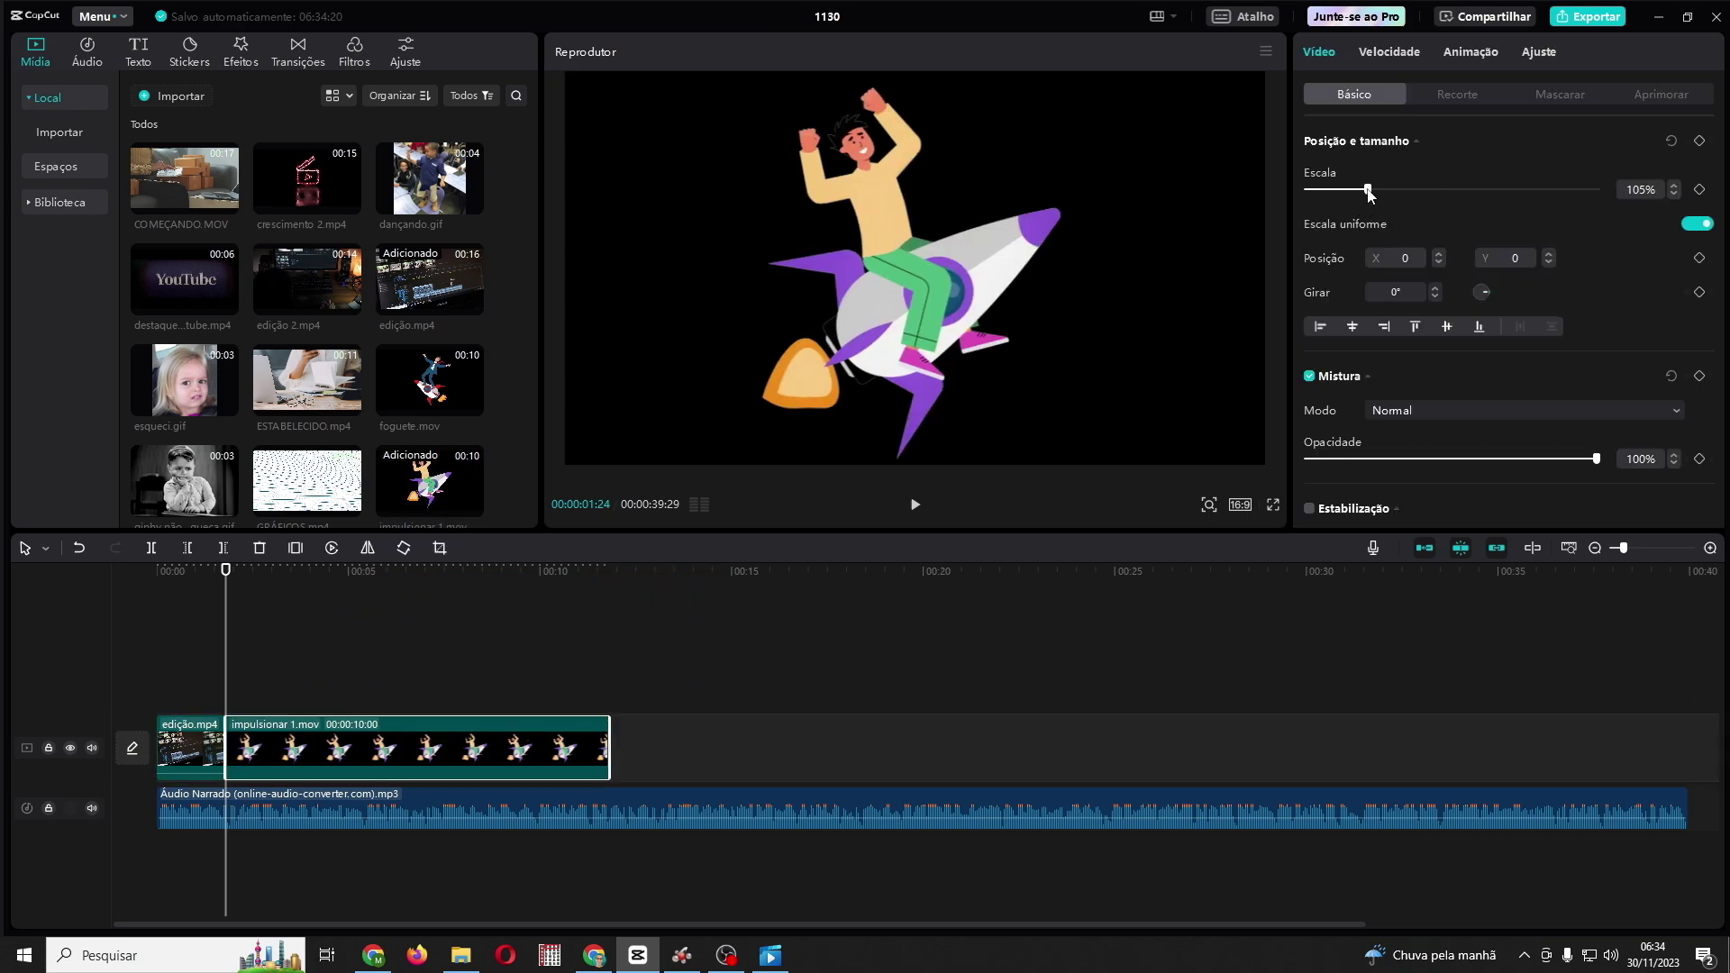
{"action": "left_click", "coordinate": [914, 504]}
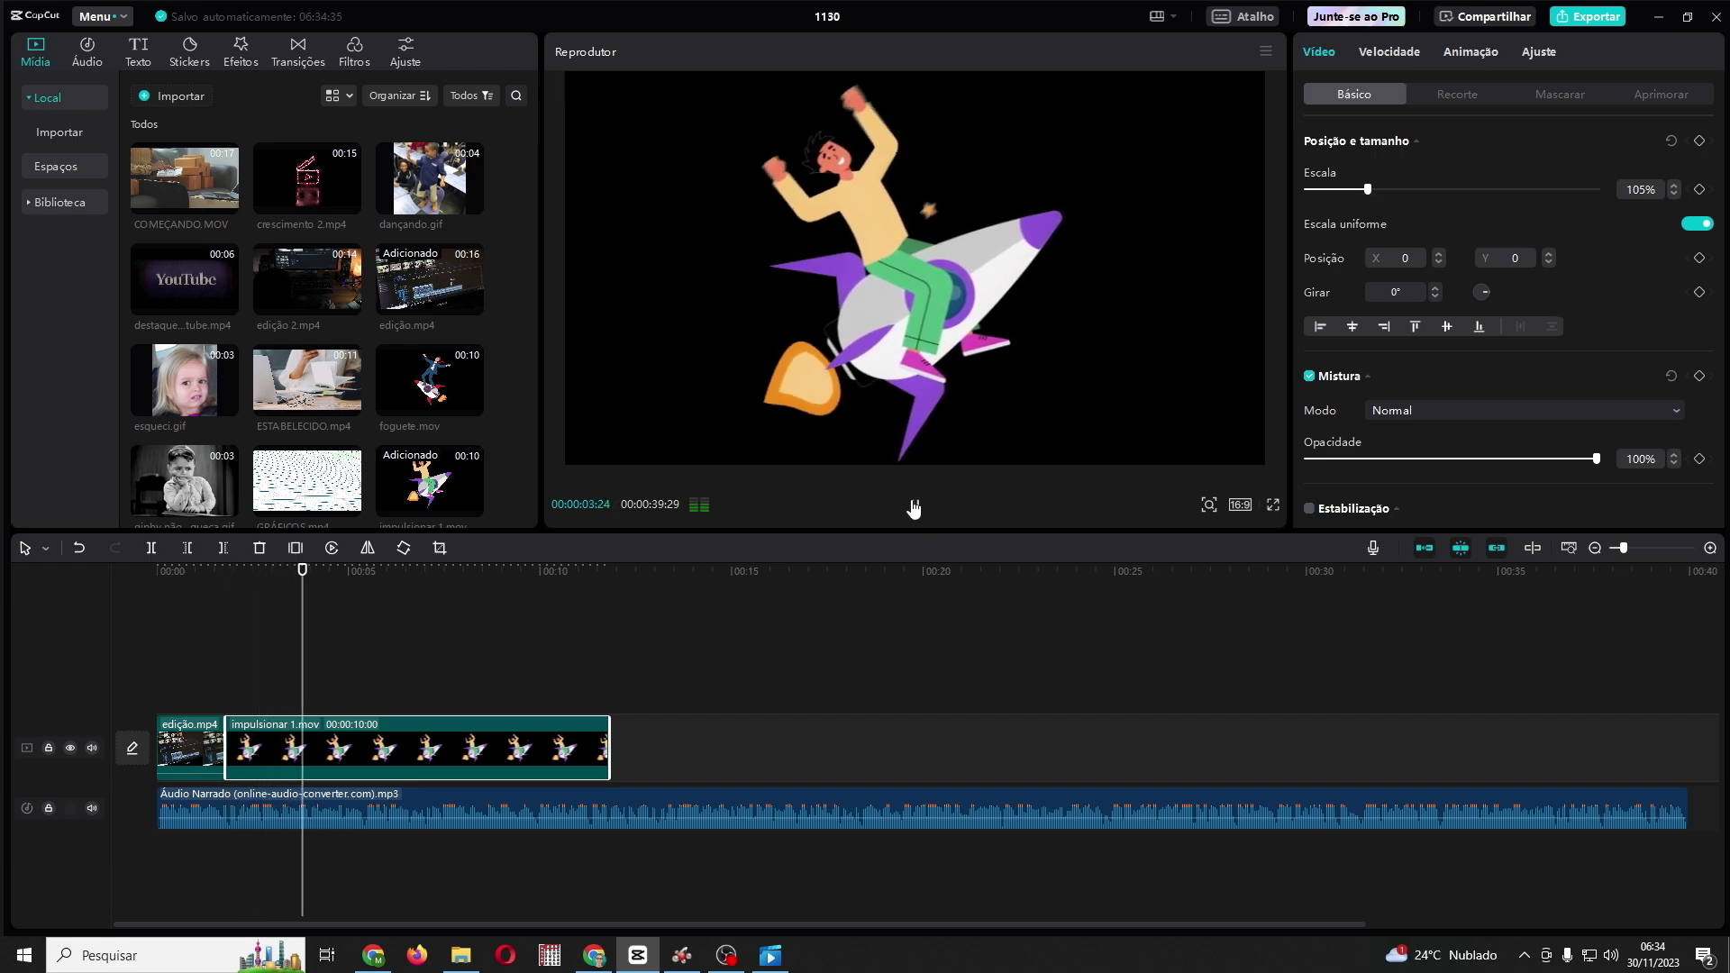
{"action": "left_click_drag", "start_coordinate": [609, 748], "coordinate": [304, 746]}
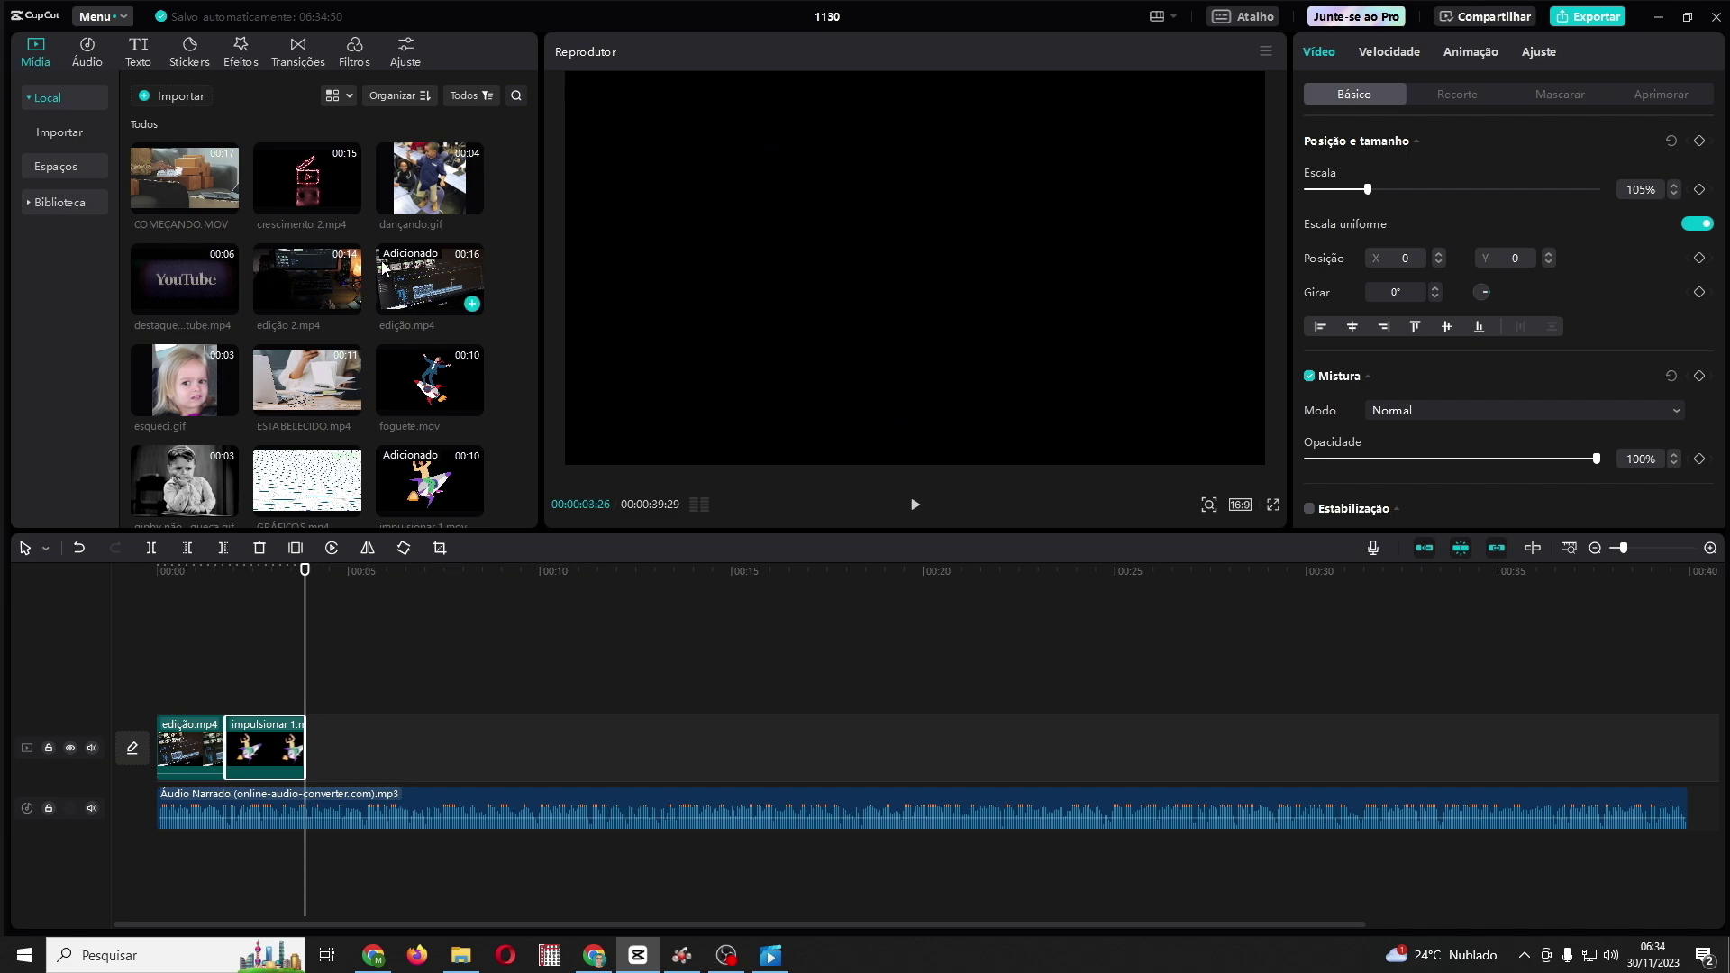
Step: Add GRÁFICOS.mp4 right after impulsionar 1.mov and set its playback speed to 5.0x
{"action": "left_click_drag", "start_coordinate": [302, 482], "coordinate": [308, 754]}
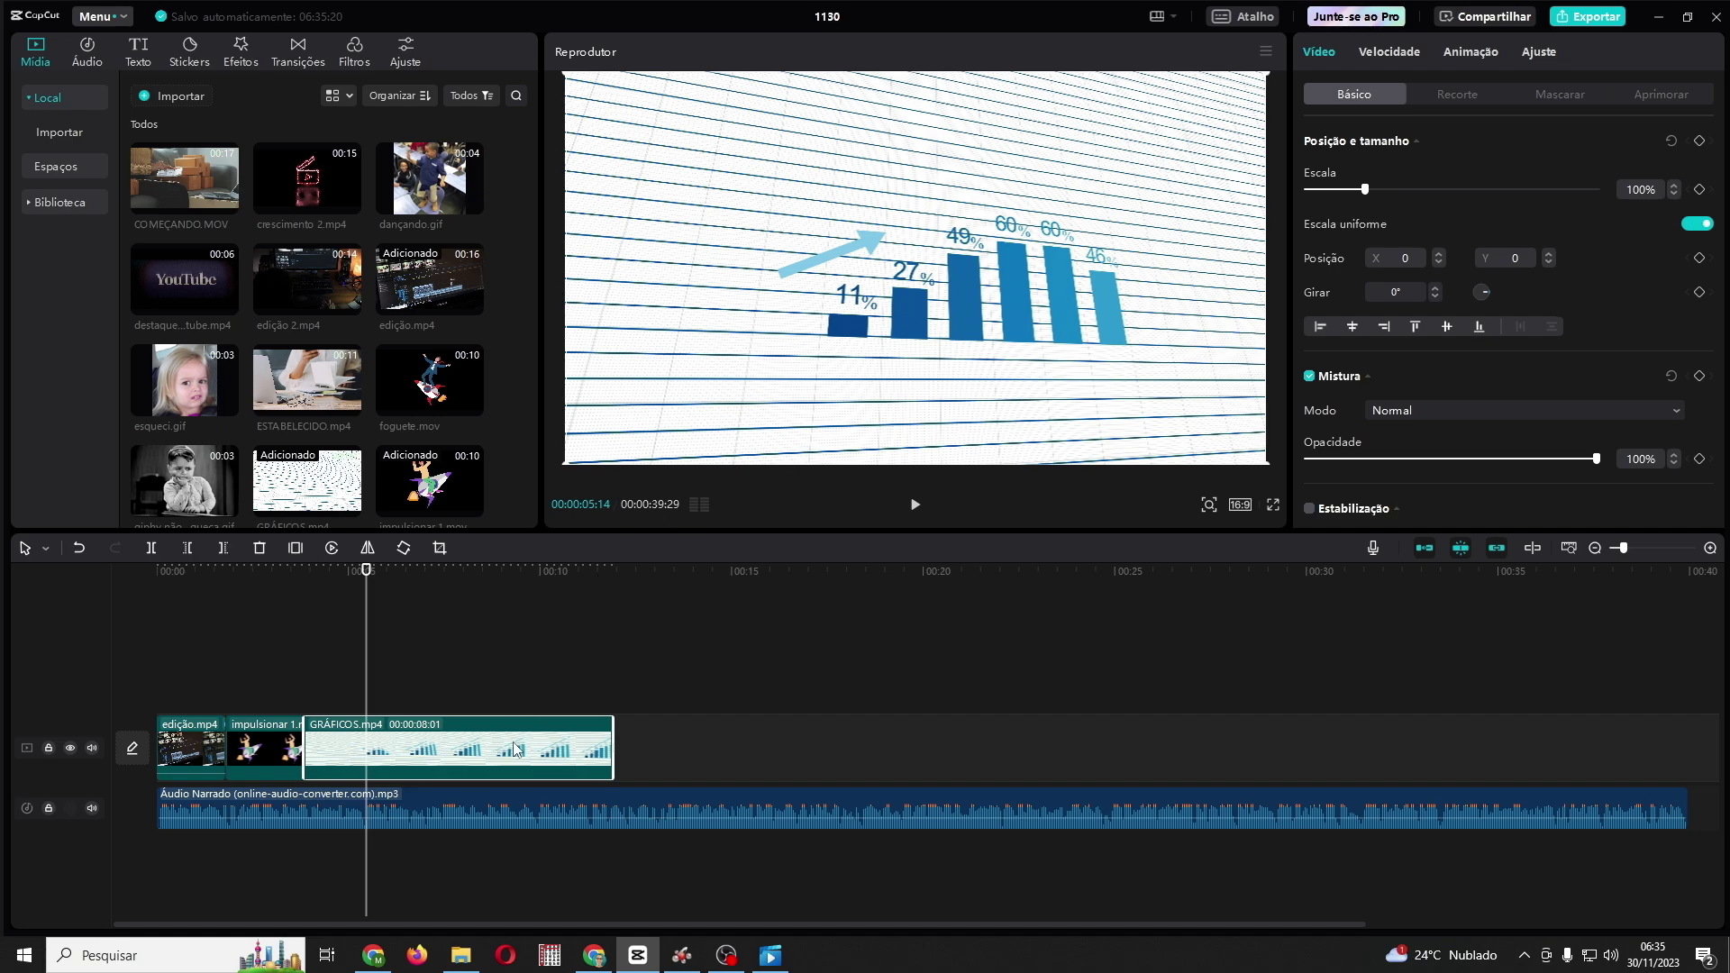
{"action": "left_click", "coordinate": [1388, 52]}
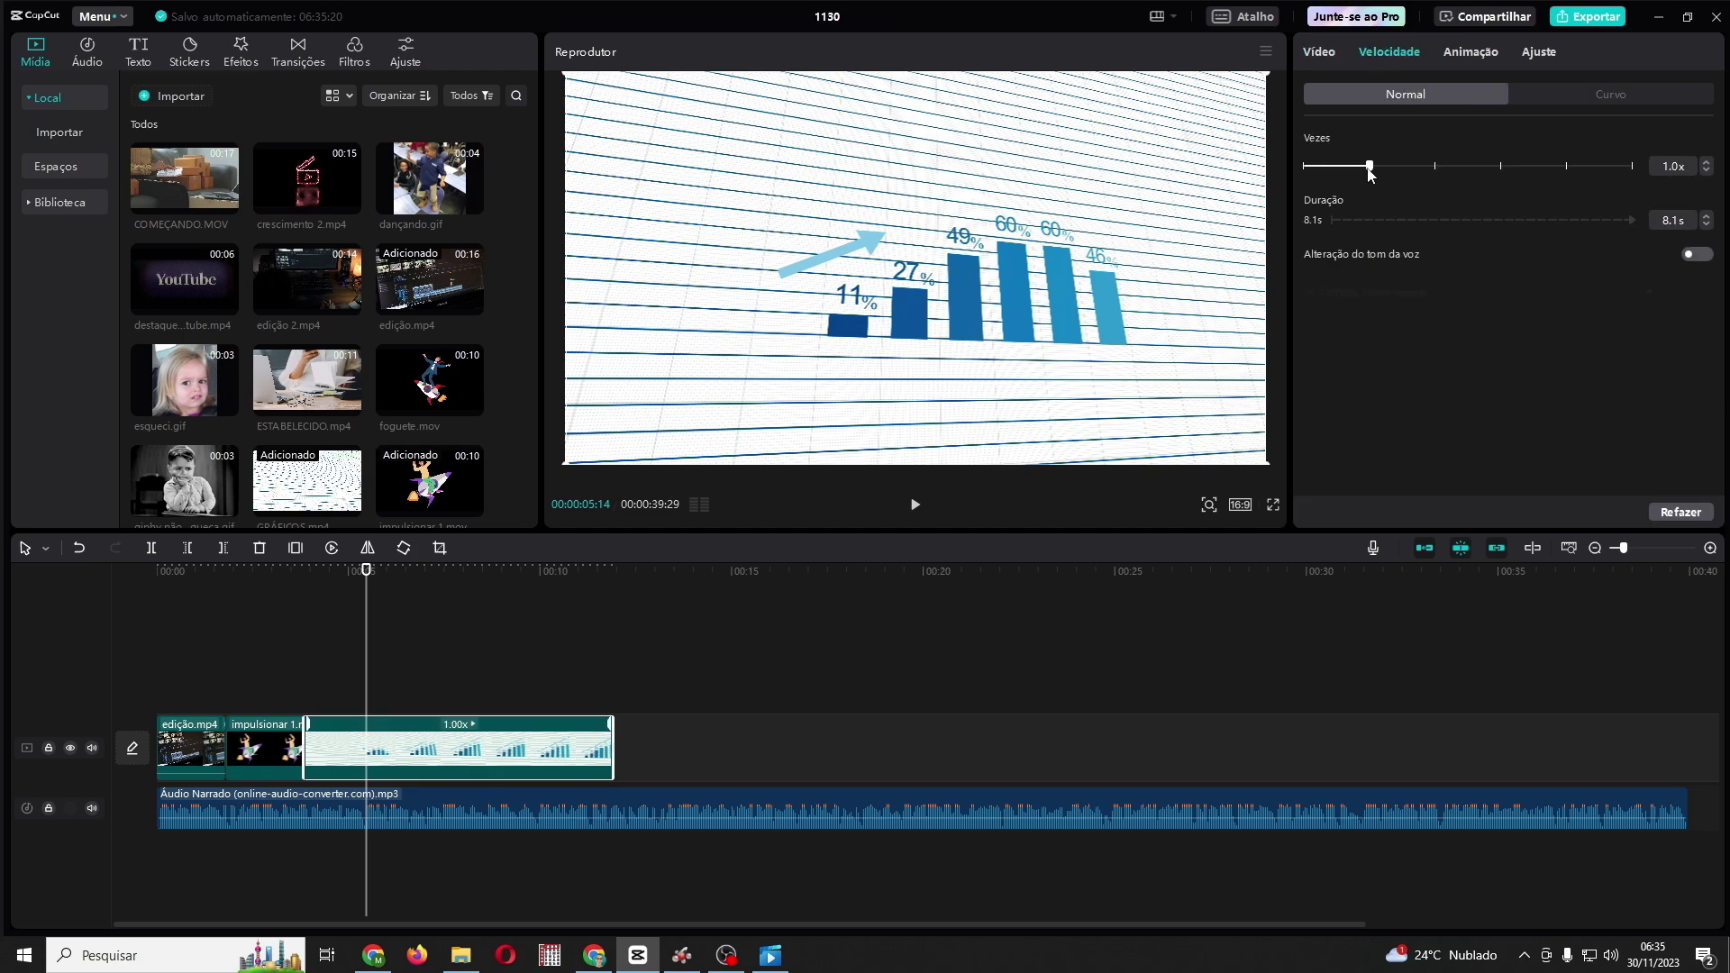
{"action": "left_click", "coordinate": [1433, 165]}
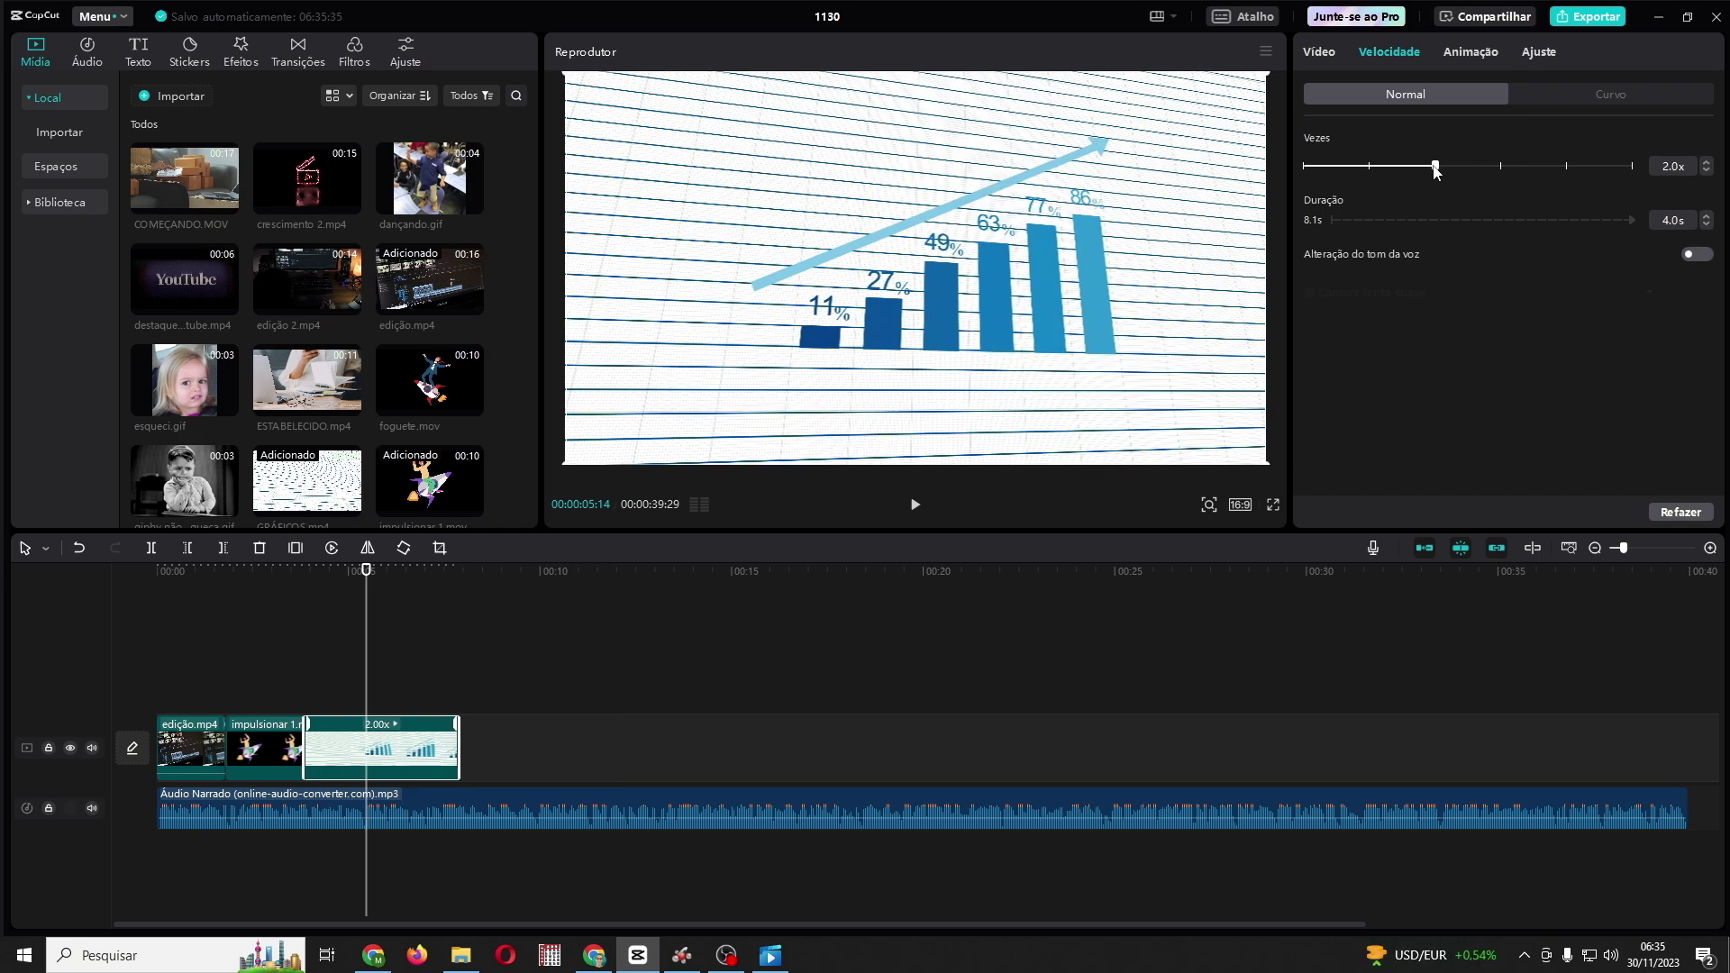
{"action": "left_click", "coordinate": [1500, 166]}
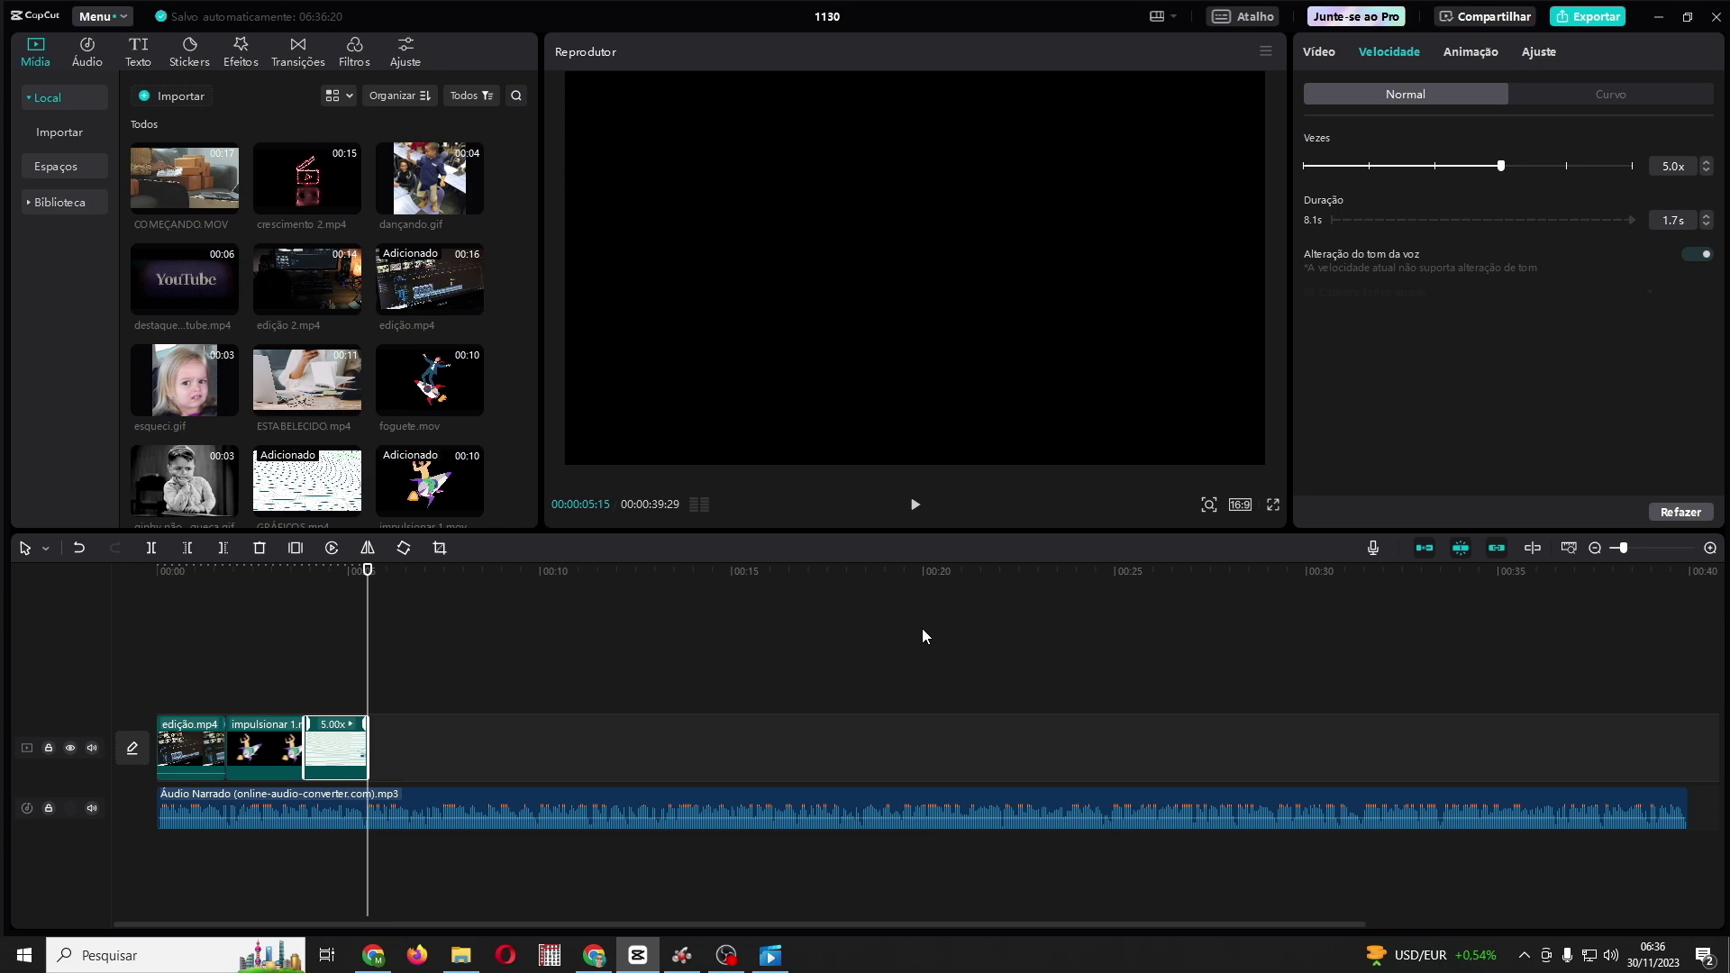
Step: Add destaque youtube.mp4 right after GRÁFICOS.mp4, scale it to 108% and trim its end to 00:00:06:28
{"action": "left_click_drag", "start_coordinate": [225, 299], "coordinate": [377, 723]}
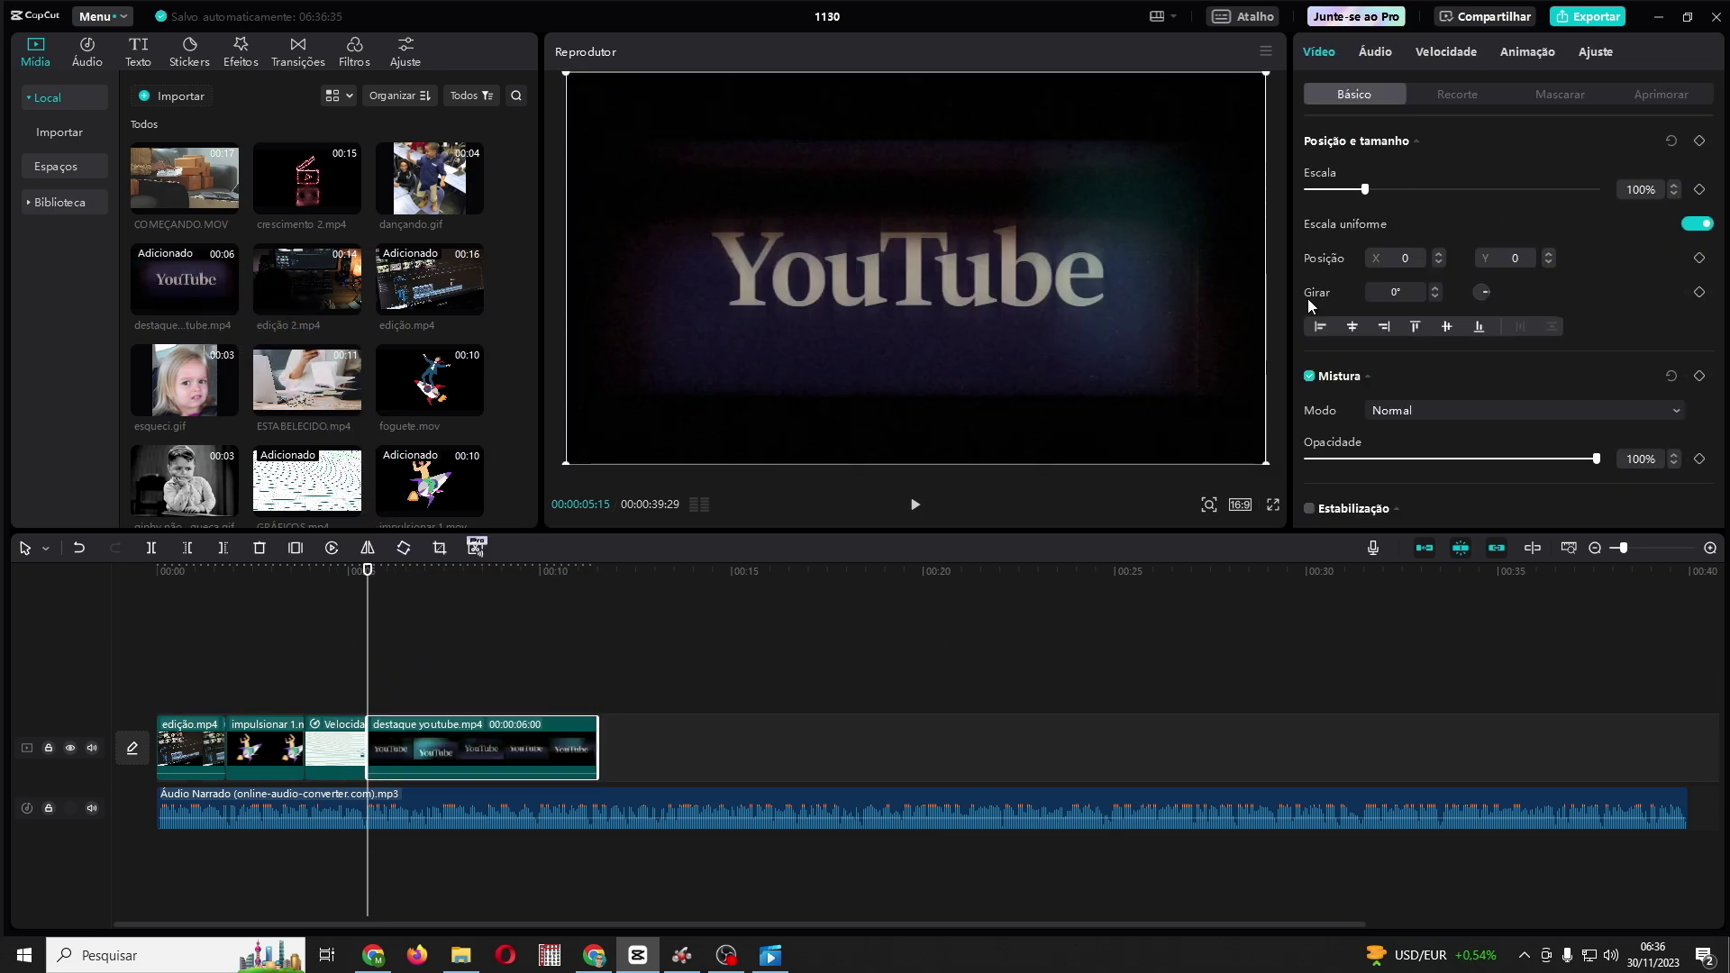
{"action": "left_click", "coordinate": [915, 505]}
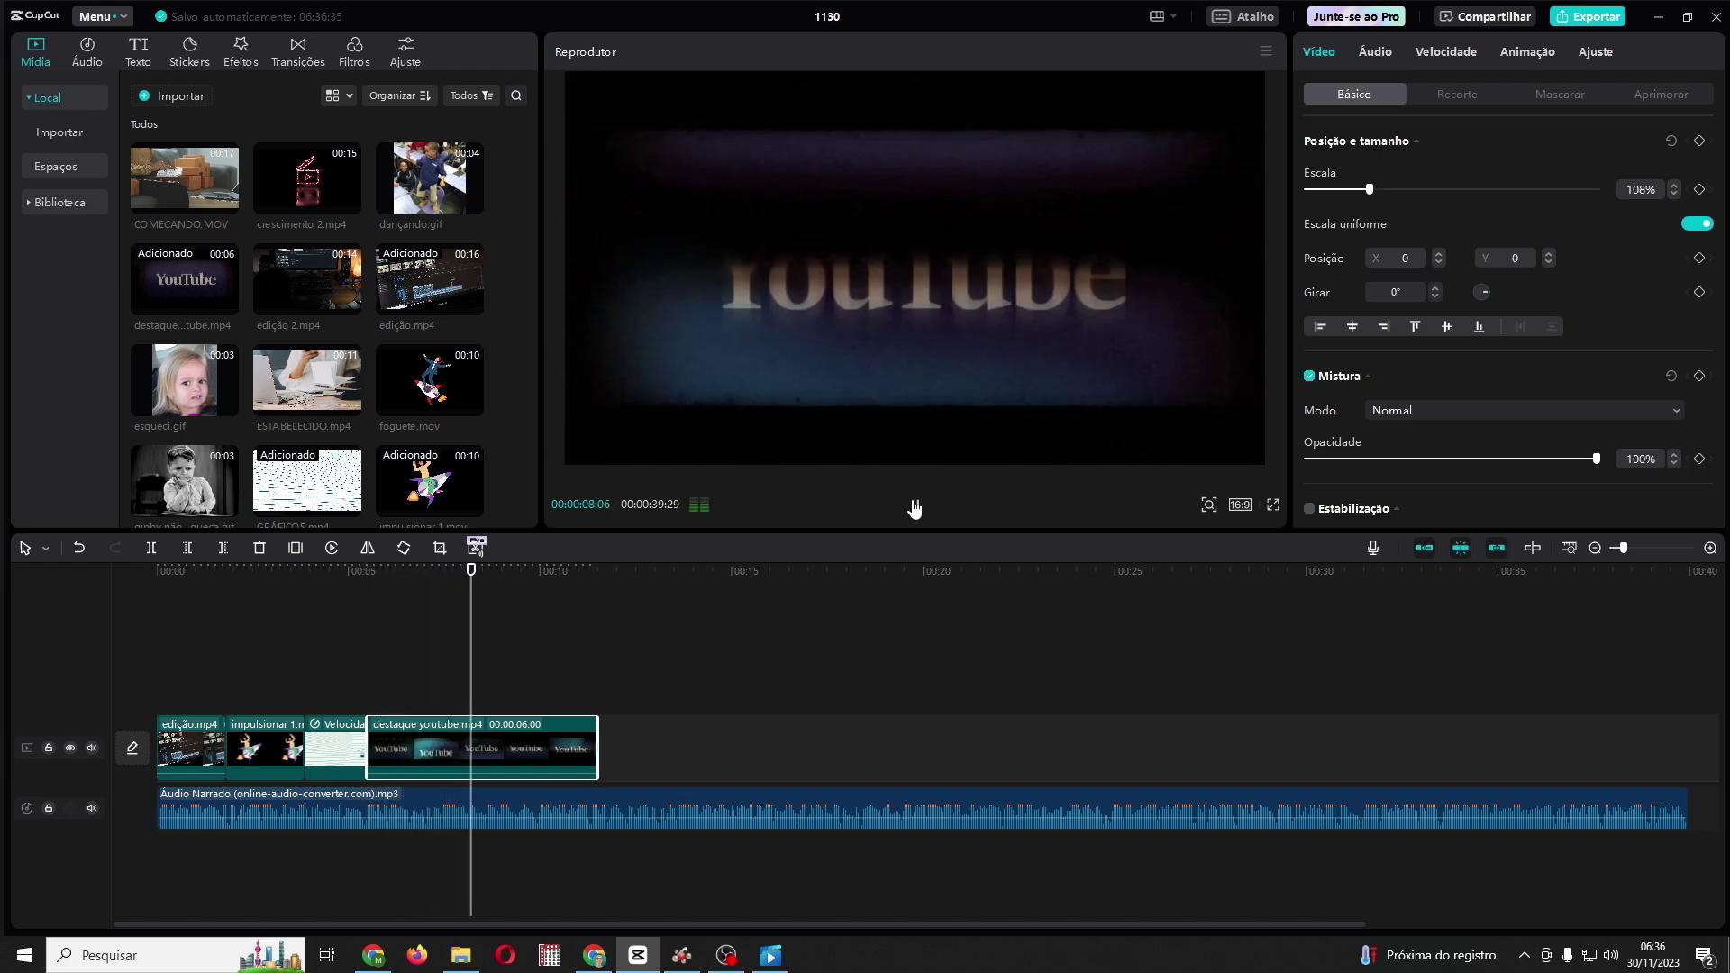
{"action": "left_click", "coordinate": [915, 505]}
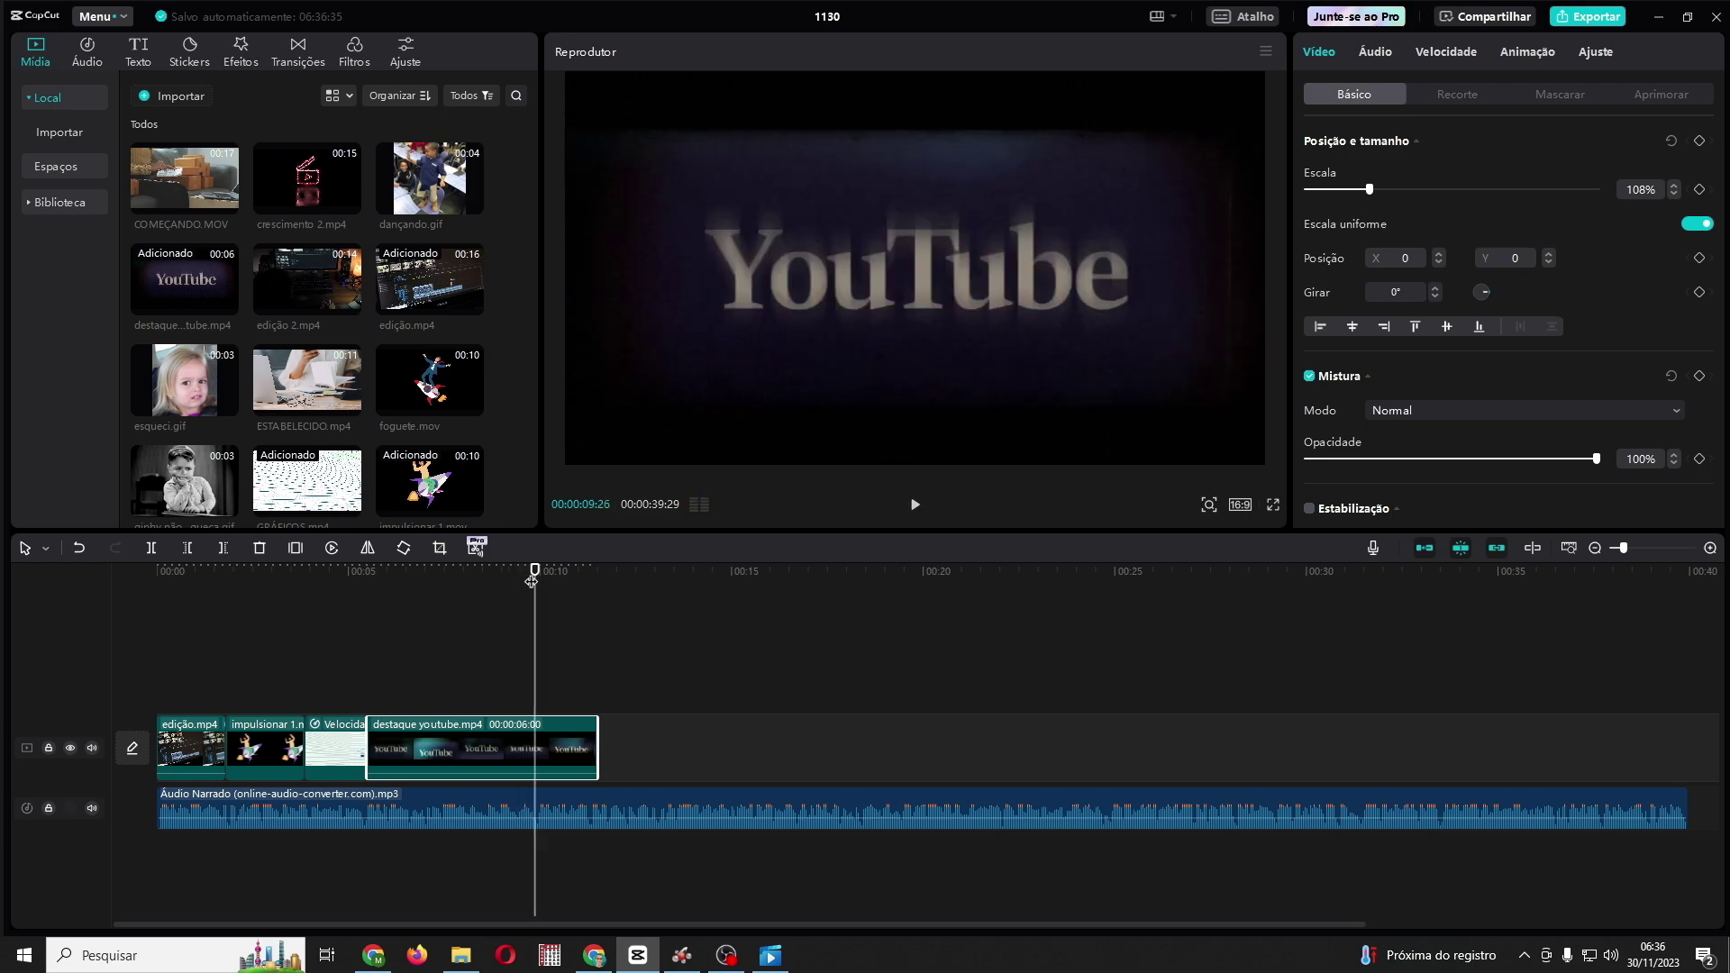
{"action": "left_click_drag", "start_coordinate": [535, 570], "coordinate": [405, 571]}
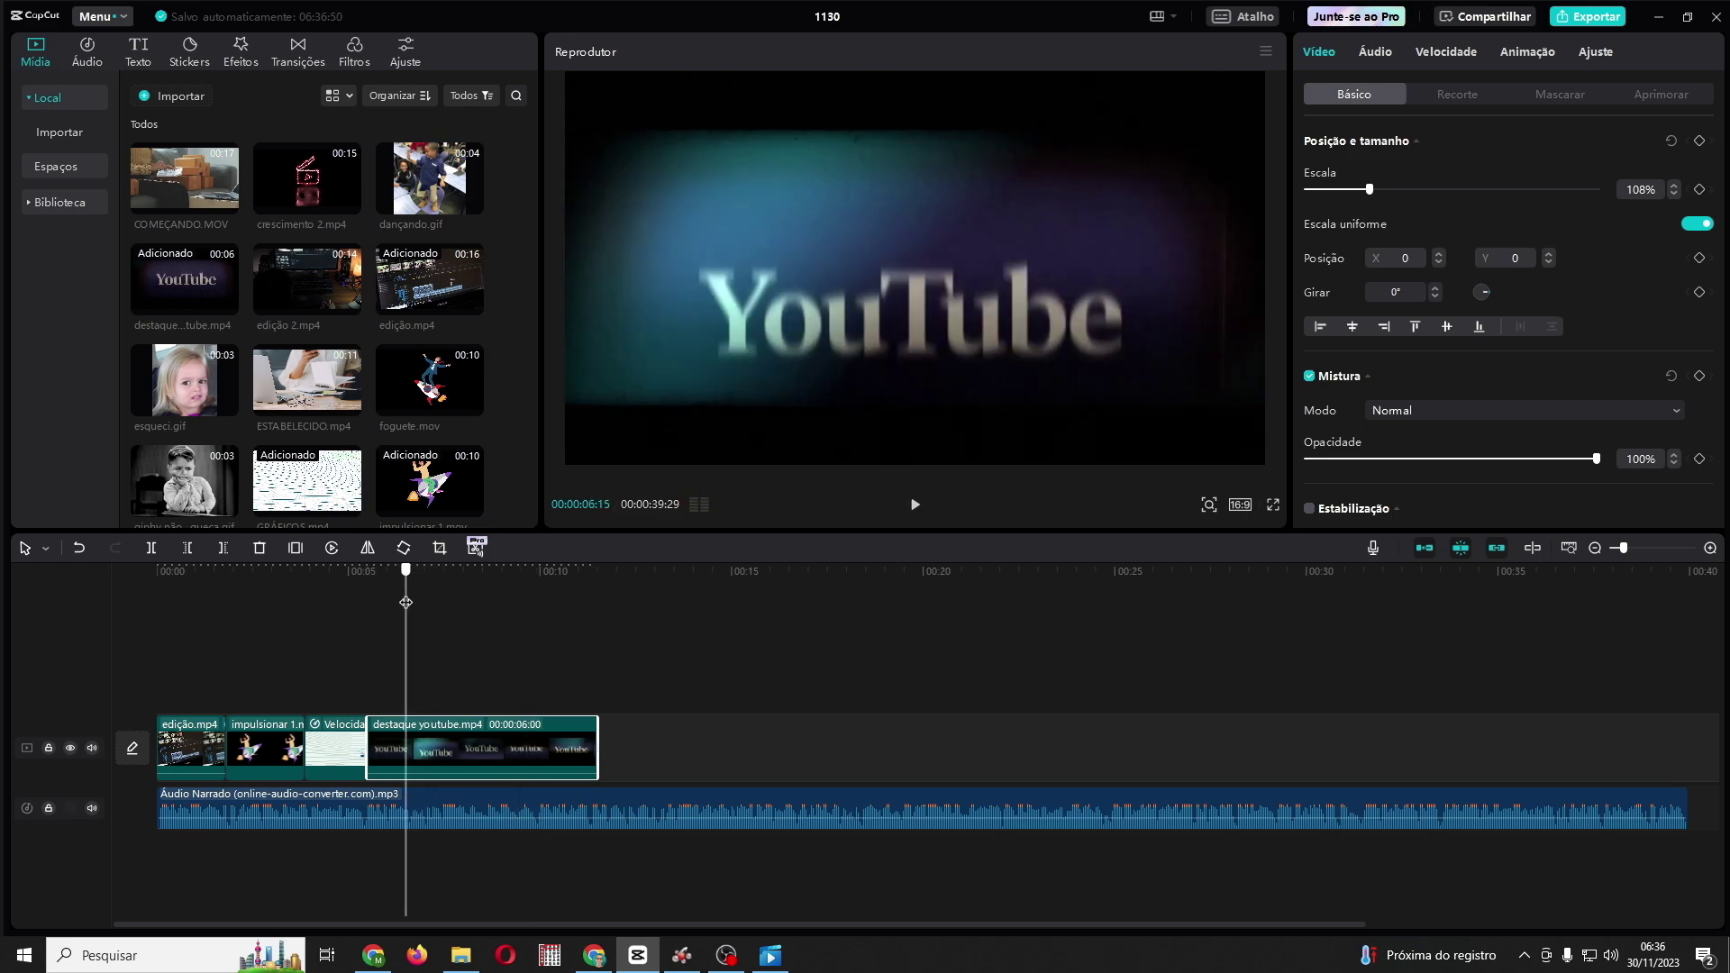
{"action": "key", "text": "w"}
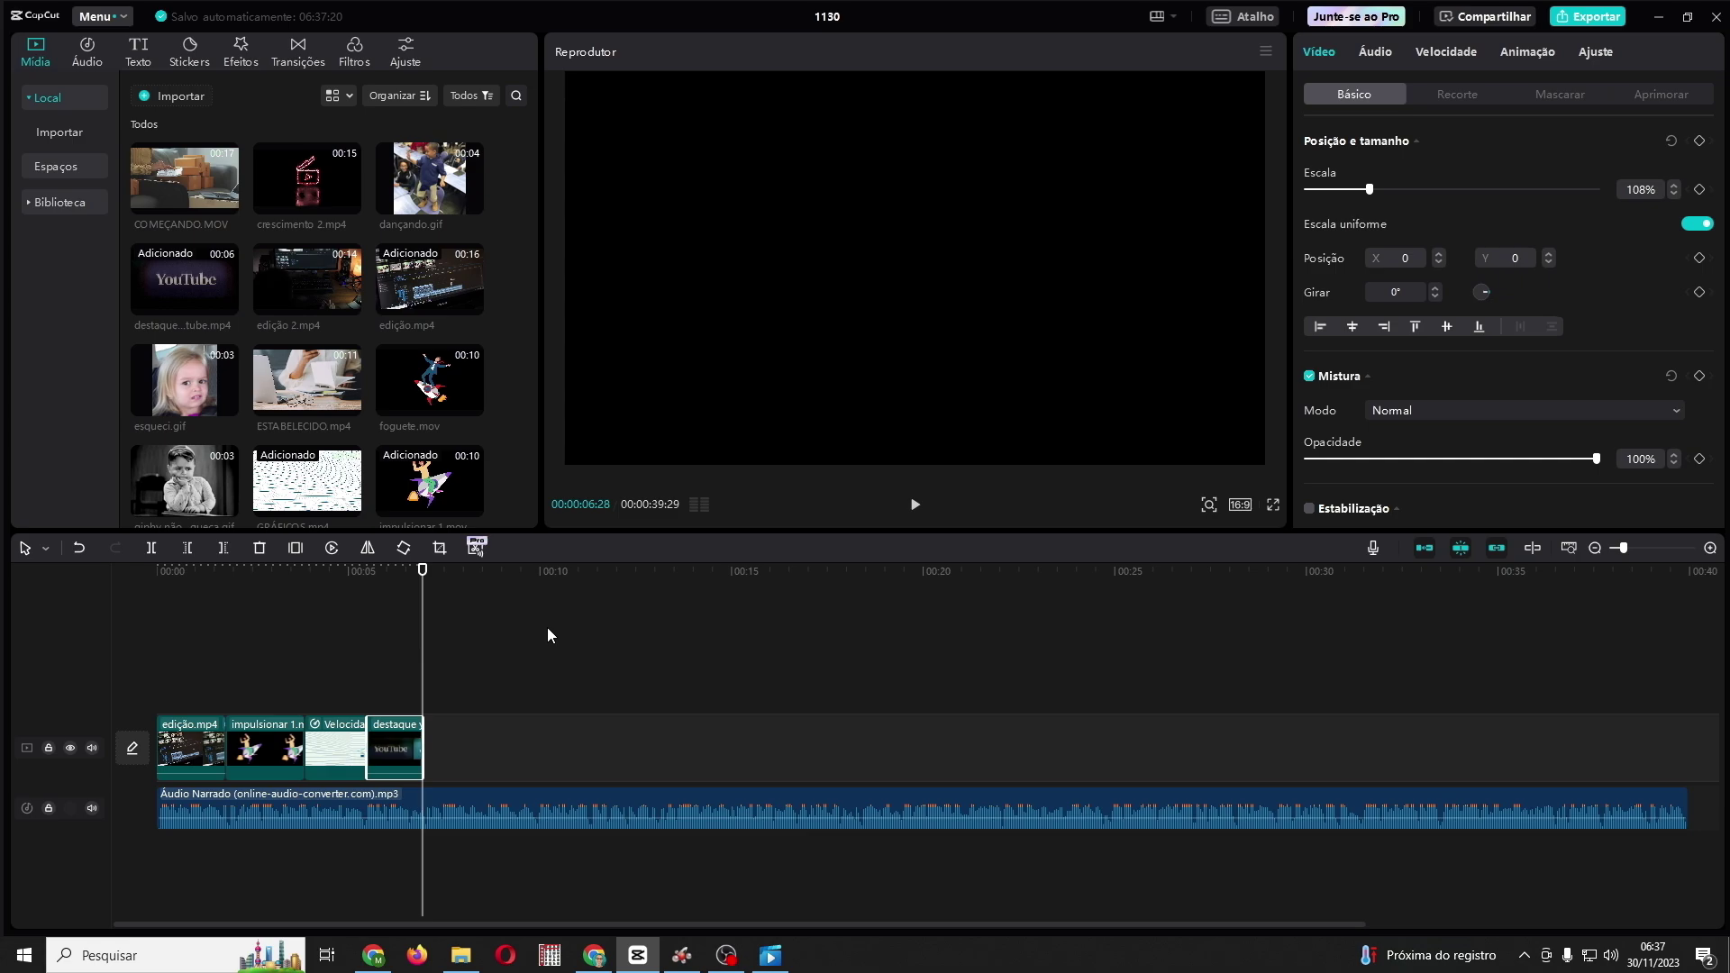
Step: Add PLANO DE FUNDO.mp4 right after destaque youtube.mp4 and scale it to 106%
{"action": "scroll", "coordinate": [364, 381], "scroll_direction": "down", "scroll_amount": 2}
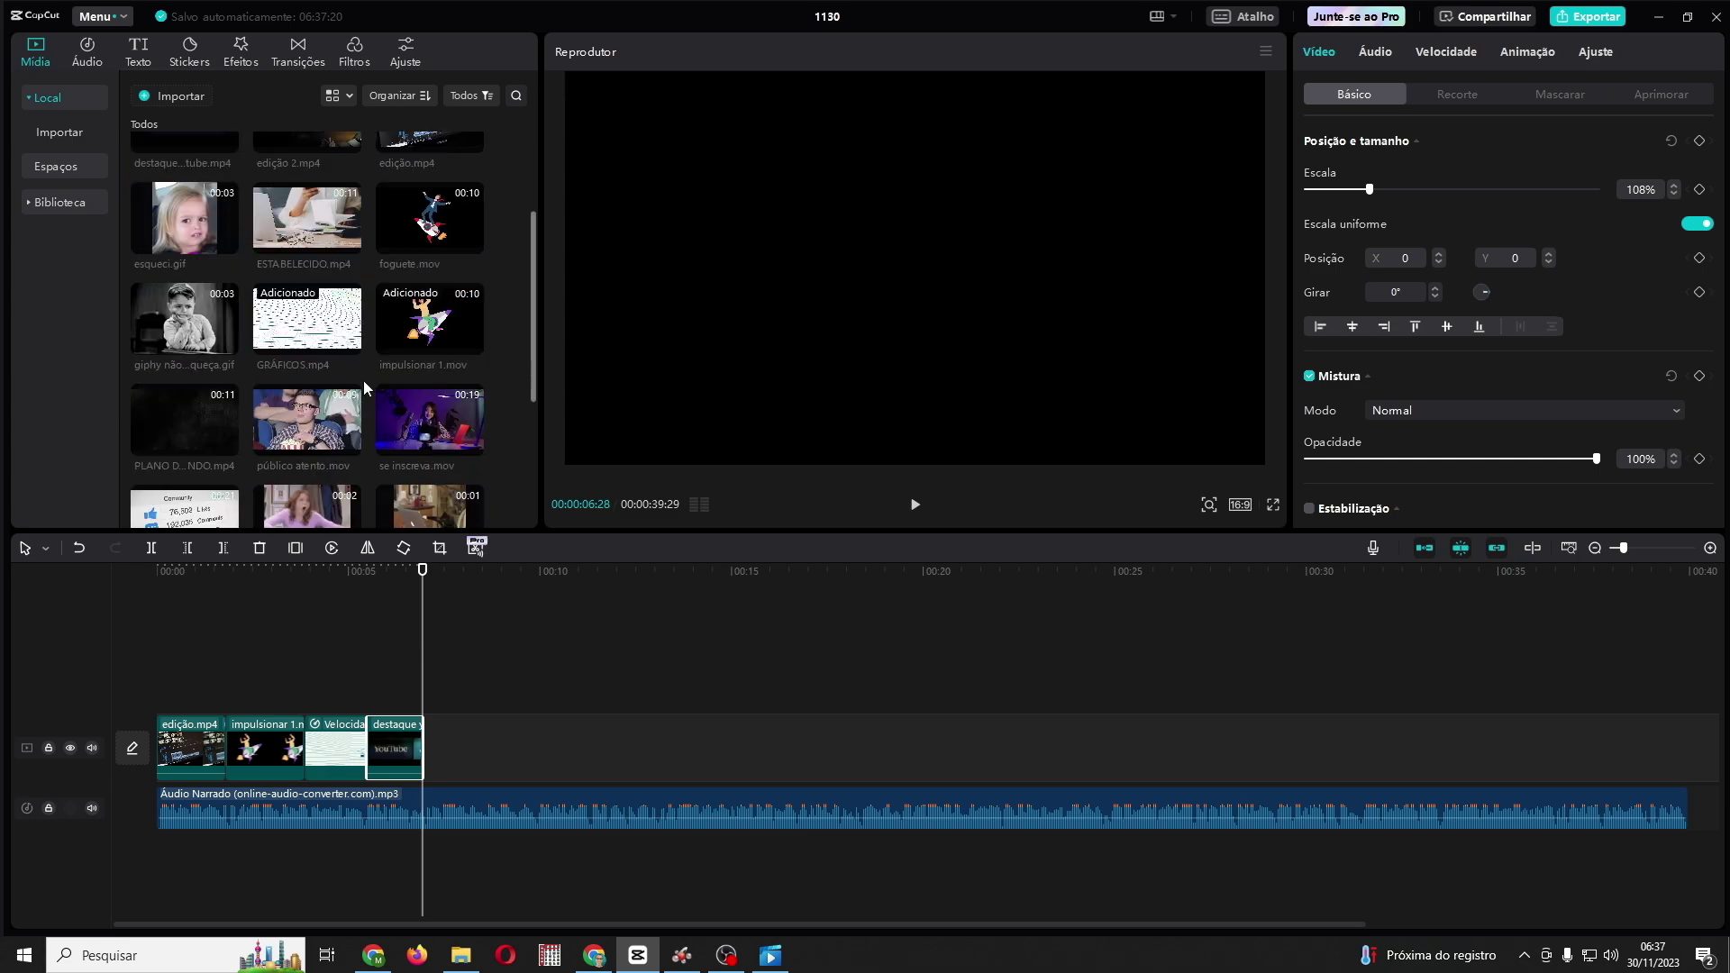
{"action": "scroll", "coordinate": [364, 380], "scroll_direction": "down", "scroll_amount": 1}
{"action": "left_click_drag", "start_coordinate": [174, 323], "coordinate": [424, 737]}
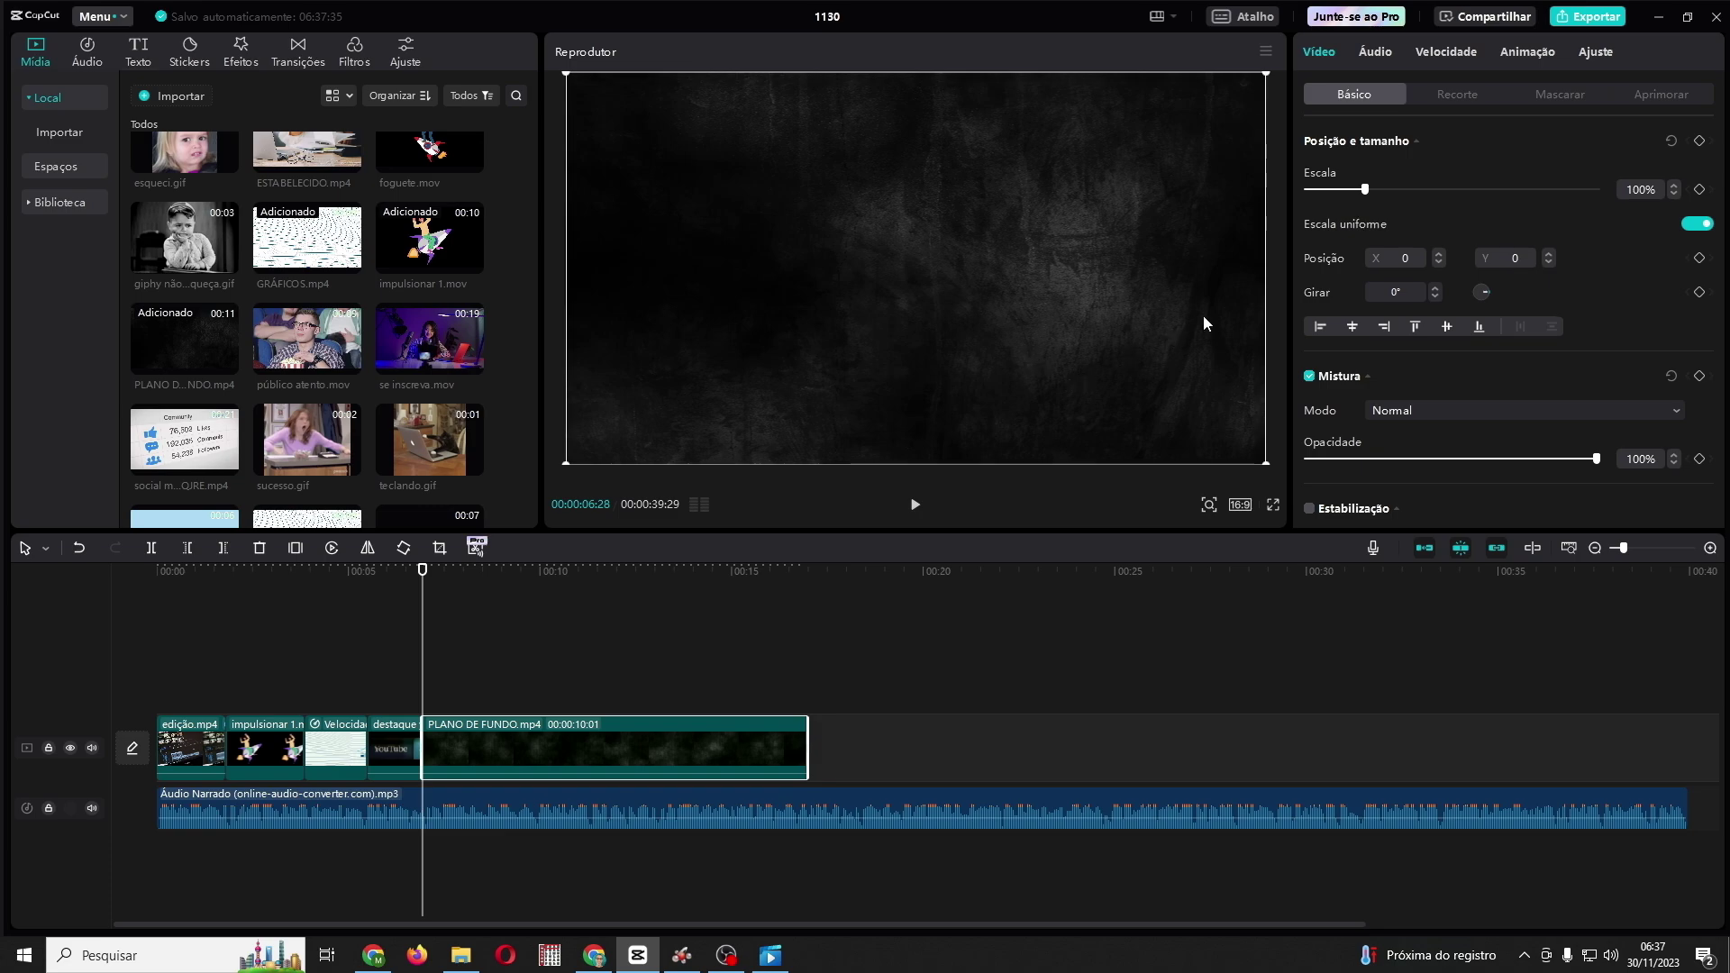
{"action": "left_click_drag", "start_coordinate": [1364, 189], "coordinate": [1369, 190]}
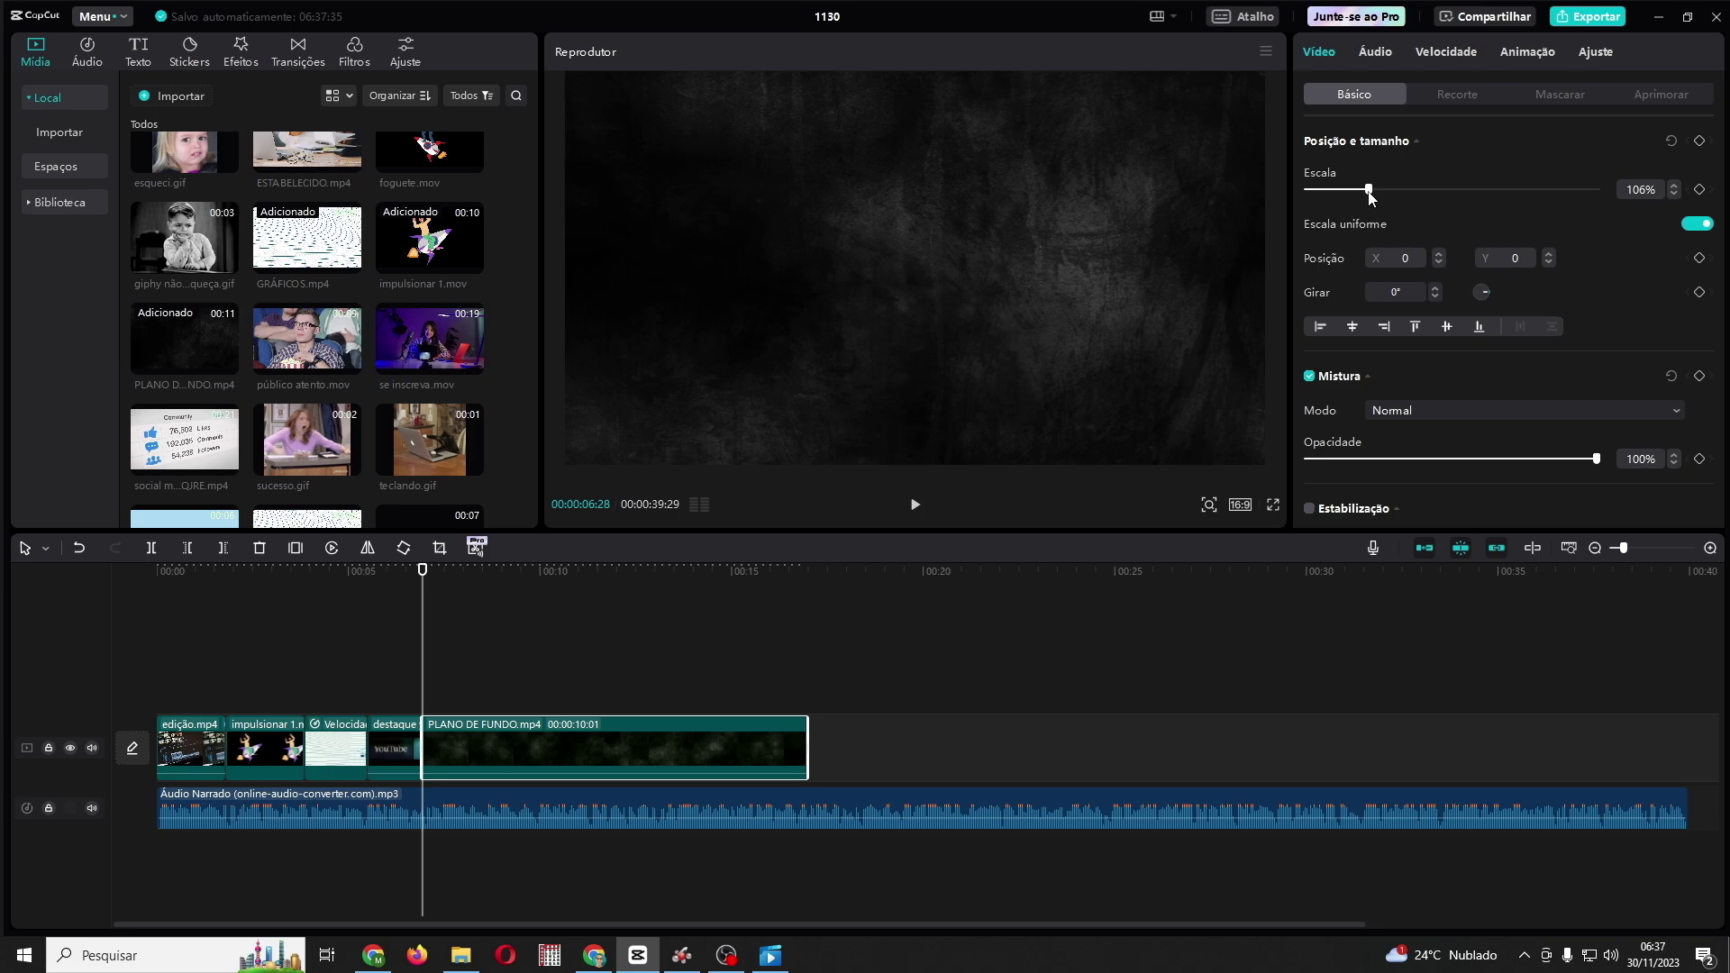
Step: Place teclando.gif on the track above the start of PLANO DE FUNDO.mp4 and play it against the narration
{"action": "left_click_drag", "start_coordinate": [442, 450], "coordinate": [484, 674]}
{"action": "left_click", "coordinate": [915, 504]}
Step: Add sucesso.gif right after teclando.gif on the overlay track, scale it to 124% and set its Y position to -198
{"action": "scroll", "coordinate": [314, 318], "scroll_direction": "down", "scroll_amount": 3}
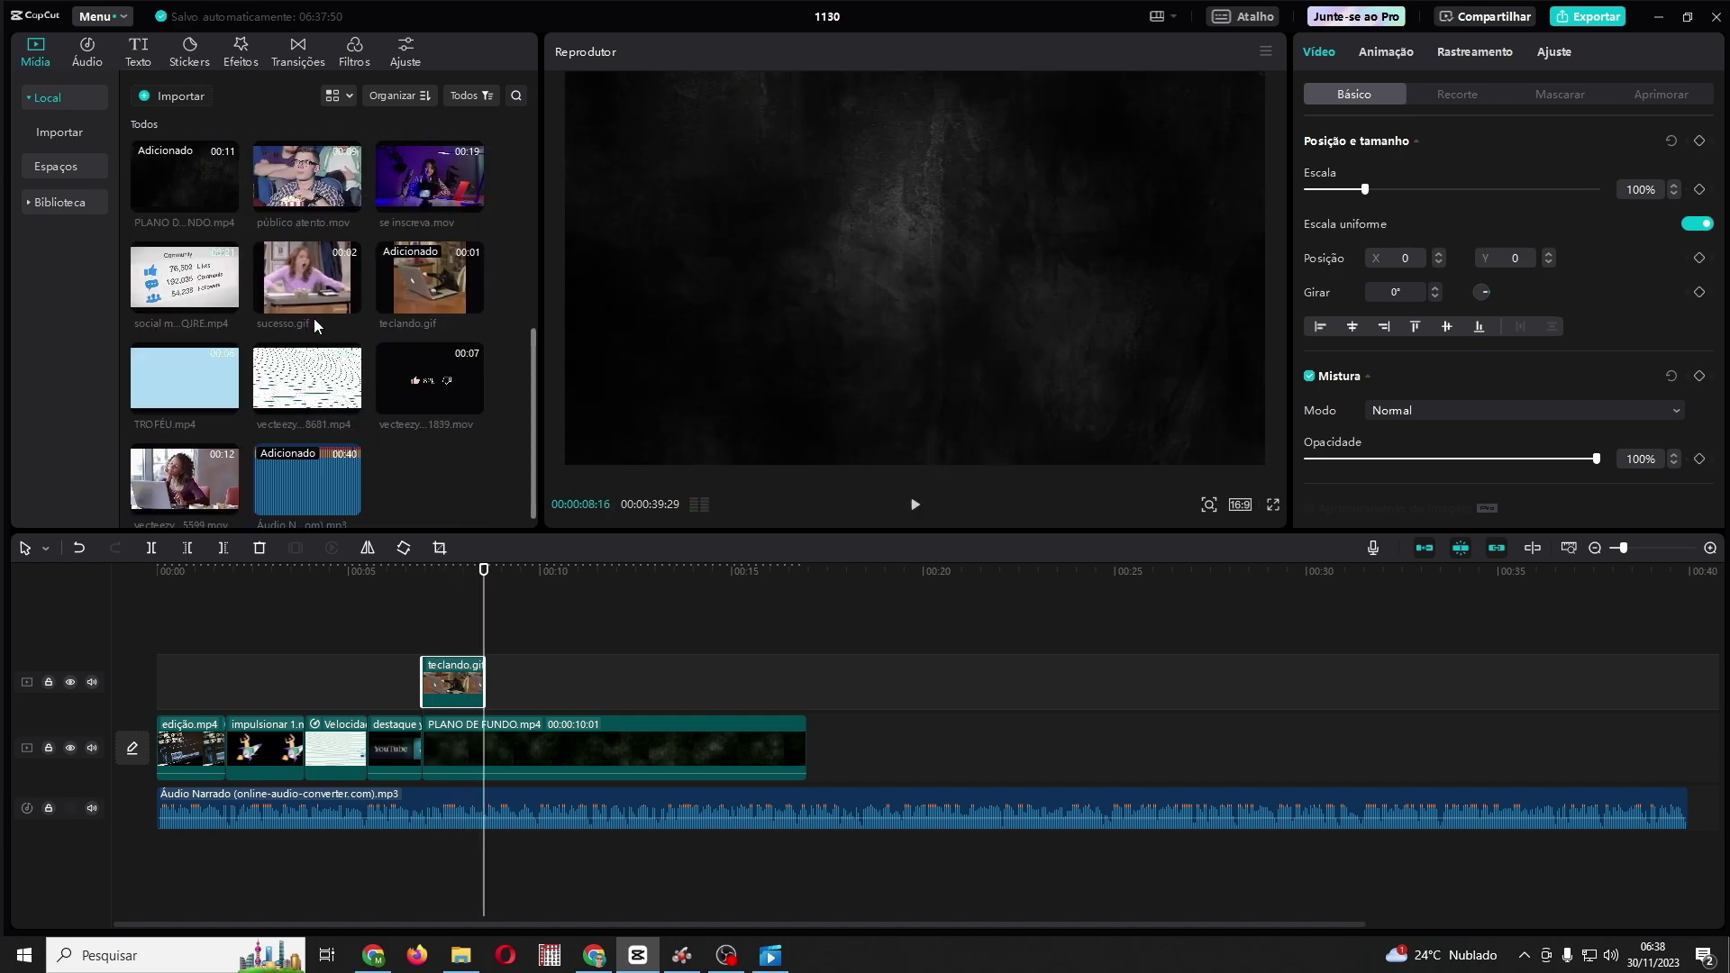
{"action": "scroll", "coordinate": [309, 327], "scroll_direction": "up", "scroll_amount": 3}
{"action": "scroll", "coordinate": [308, 320], "scroll_direction": "up", "scroll_amount": 3}
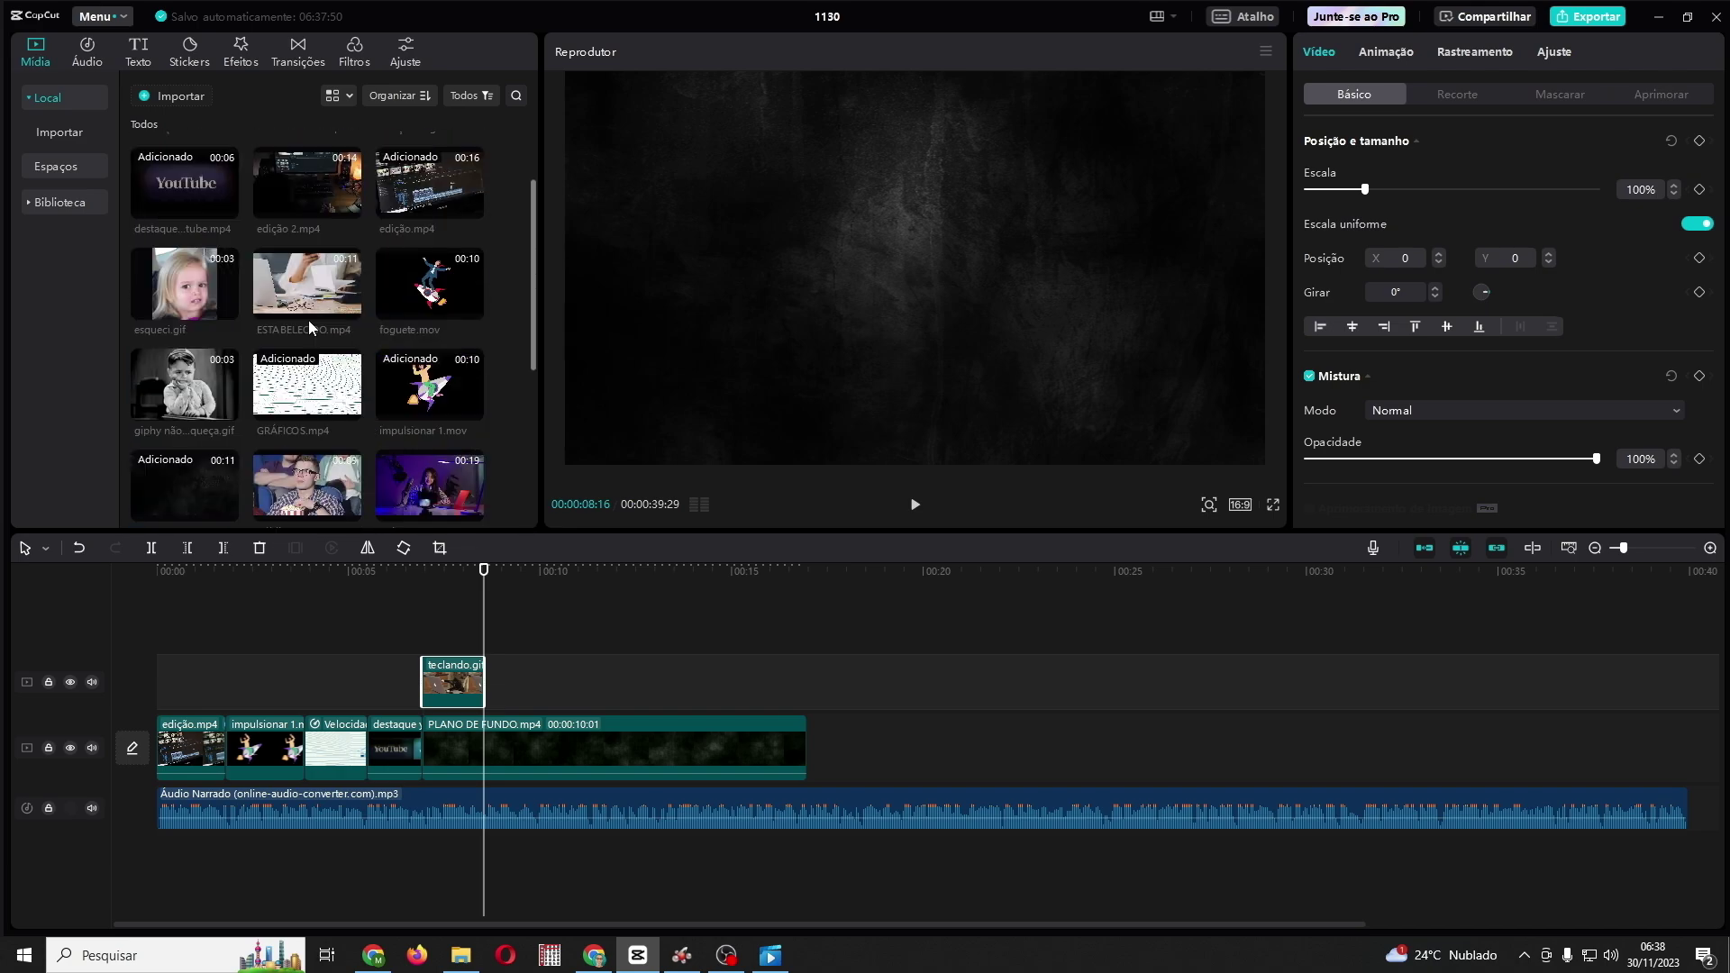
{"action": "scroll", "coordinate": [309, 321], "scroll_direction": "down", "scroll_amount": 3}
{"action": "left_click_drag", "start_coordinate": [307, 440], "coordinate": [485, 674]}
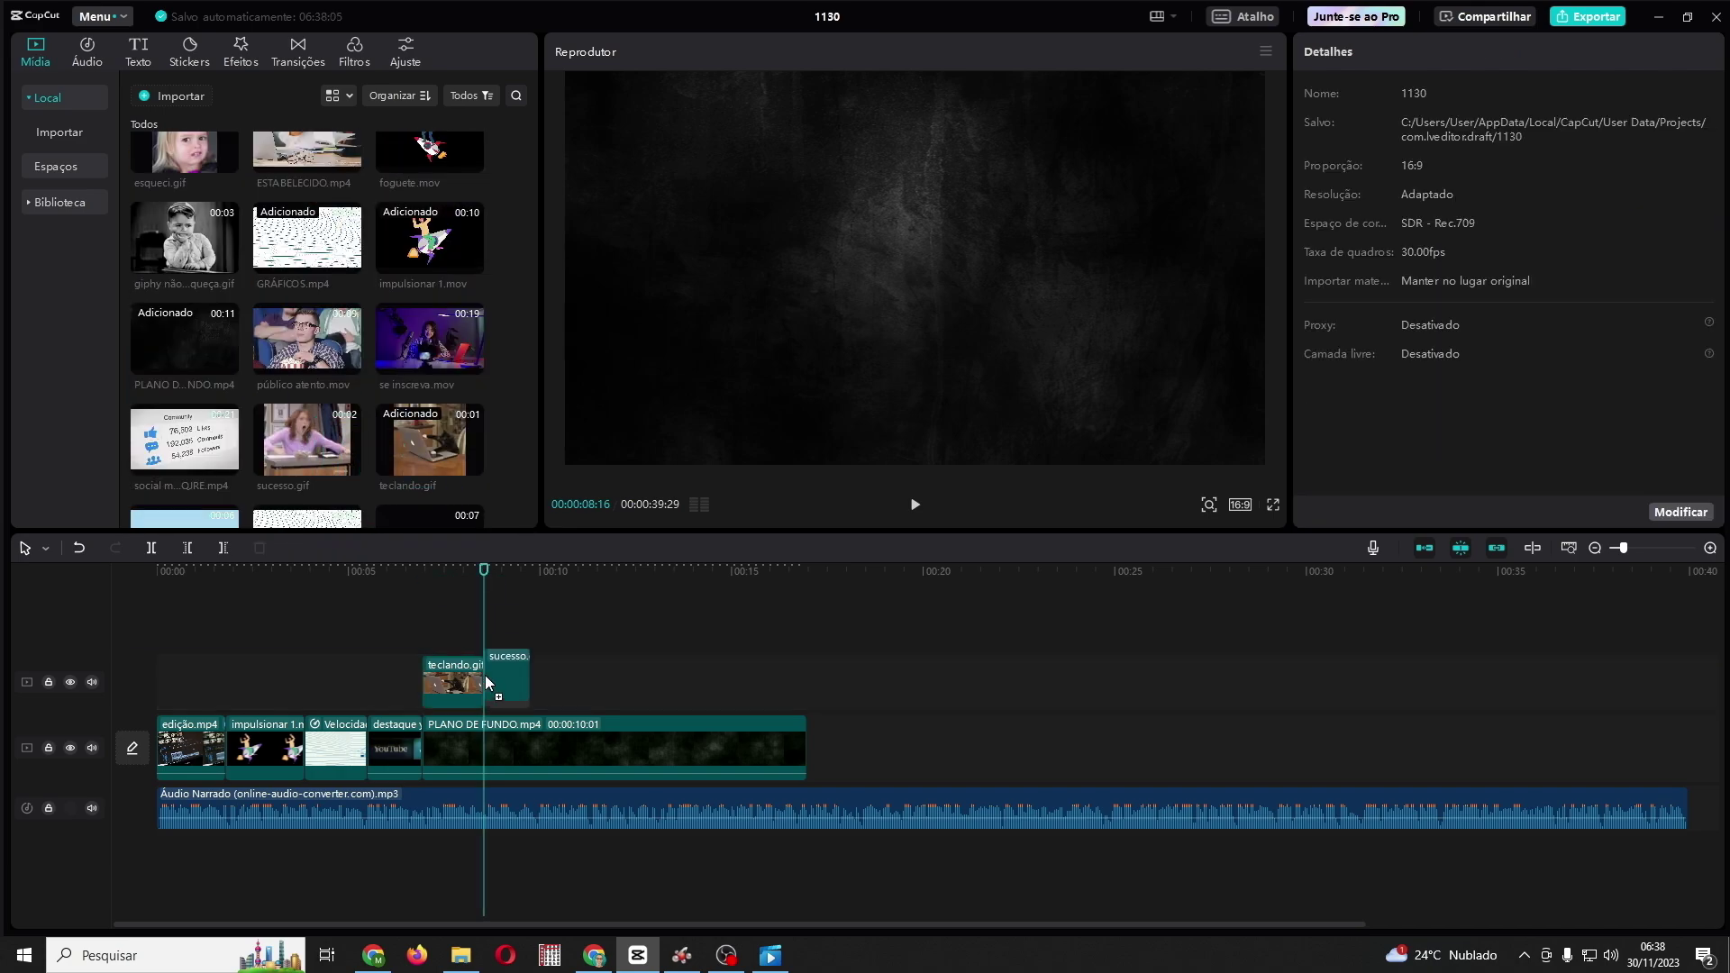
{"action": "left_click", "coordinate": [915, 504]}
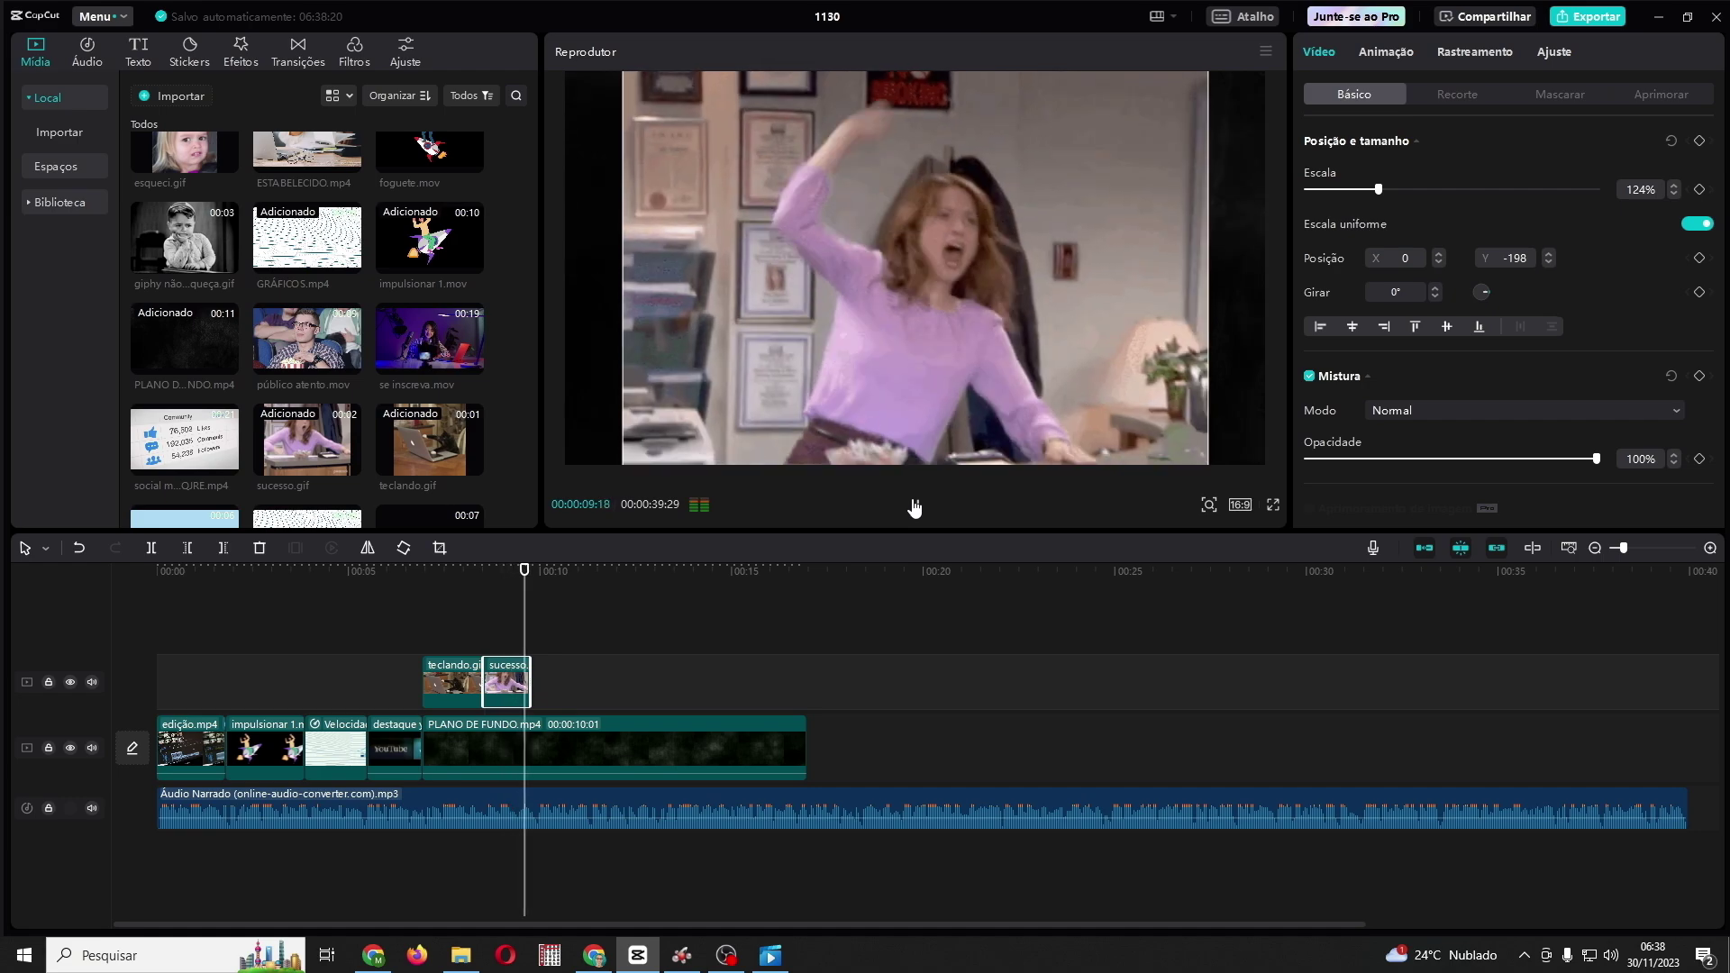
Step: Trim the end of PLANO DE FUNDO.mp4 to 00:00:09:27, level with the end of sucesso.gif
{"action": "left_click", "coordinate": [915, 505]}
{"action": "left_click", "coordinate": [604, 756]}
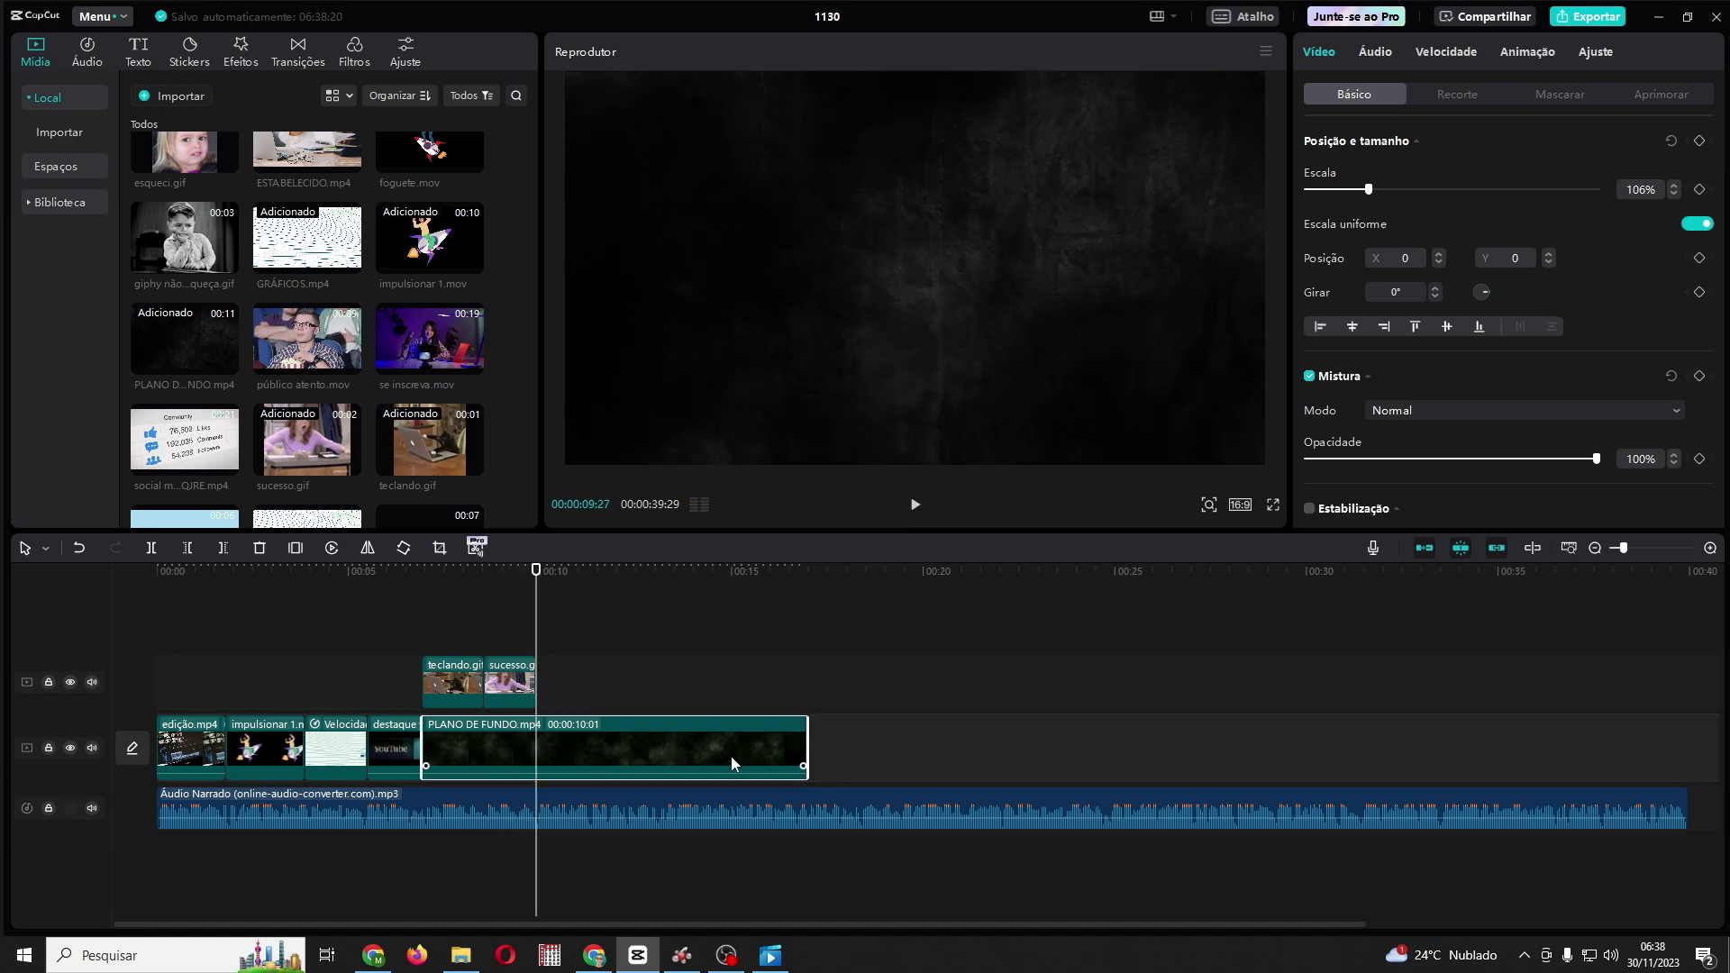
{"action": "left_click_drag", "start_coordinate": [802, 733], "coordinate": [538, 729]}
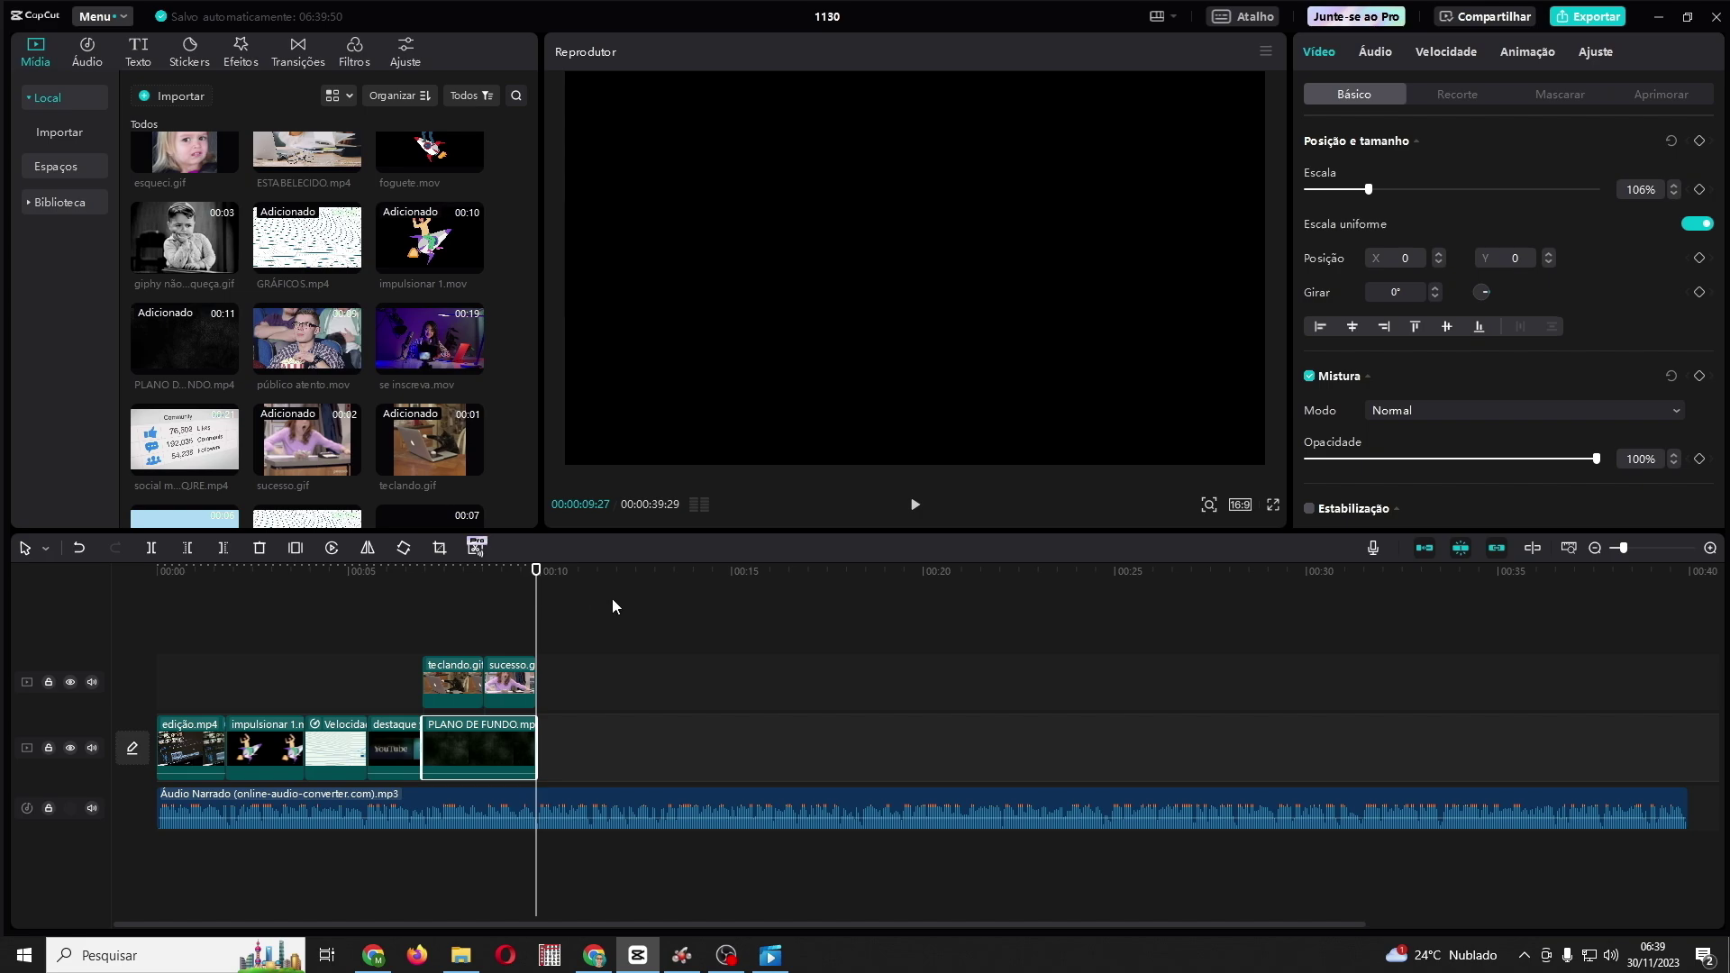
Step: Add the vecteezy young business clip right after PLANO DE FUNDO.mp4, trim its end to 00:00:13:02, and place edição 2.mp4 right after it
{"action": "scroll", "coordinate": [501, 391], "scroll_direction": "down", "scroll_amount": 2}
{"action": "left_click_drag", "start_coordinate": [184, 478], "coordinate": [539, 754]}
{"action": "left_click_drag", "start_coordinate": [969, 748], "coordinate": [657, 748]}
{"action": "scroll", "coordinate": [306, 315], "scroll_direction": "up", "scroll_amount": 3}
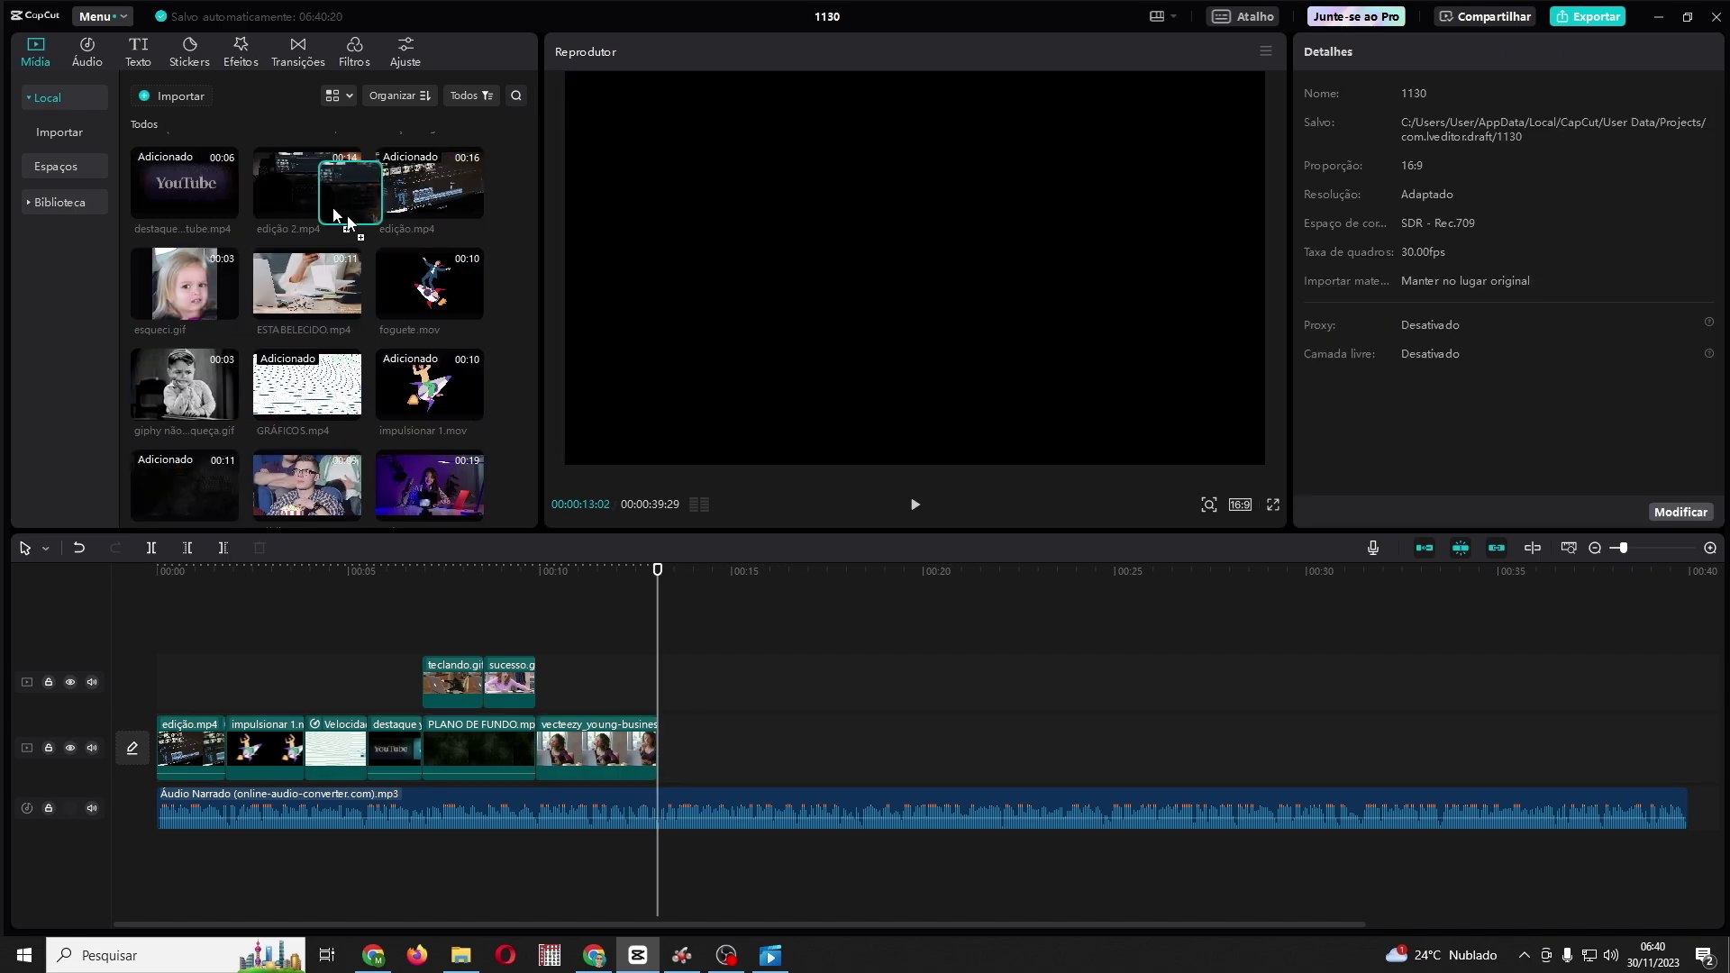
{"action": "left_click_drag", "start_coordinate": [325, 193], "coordinate": [665, 748]}
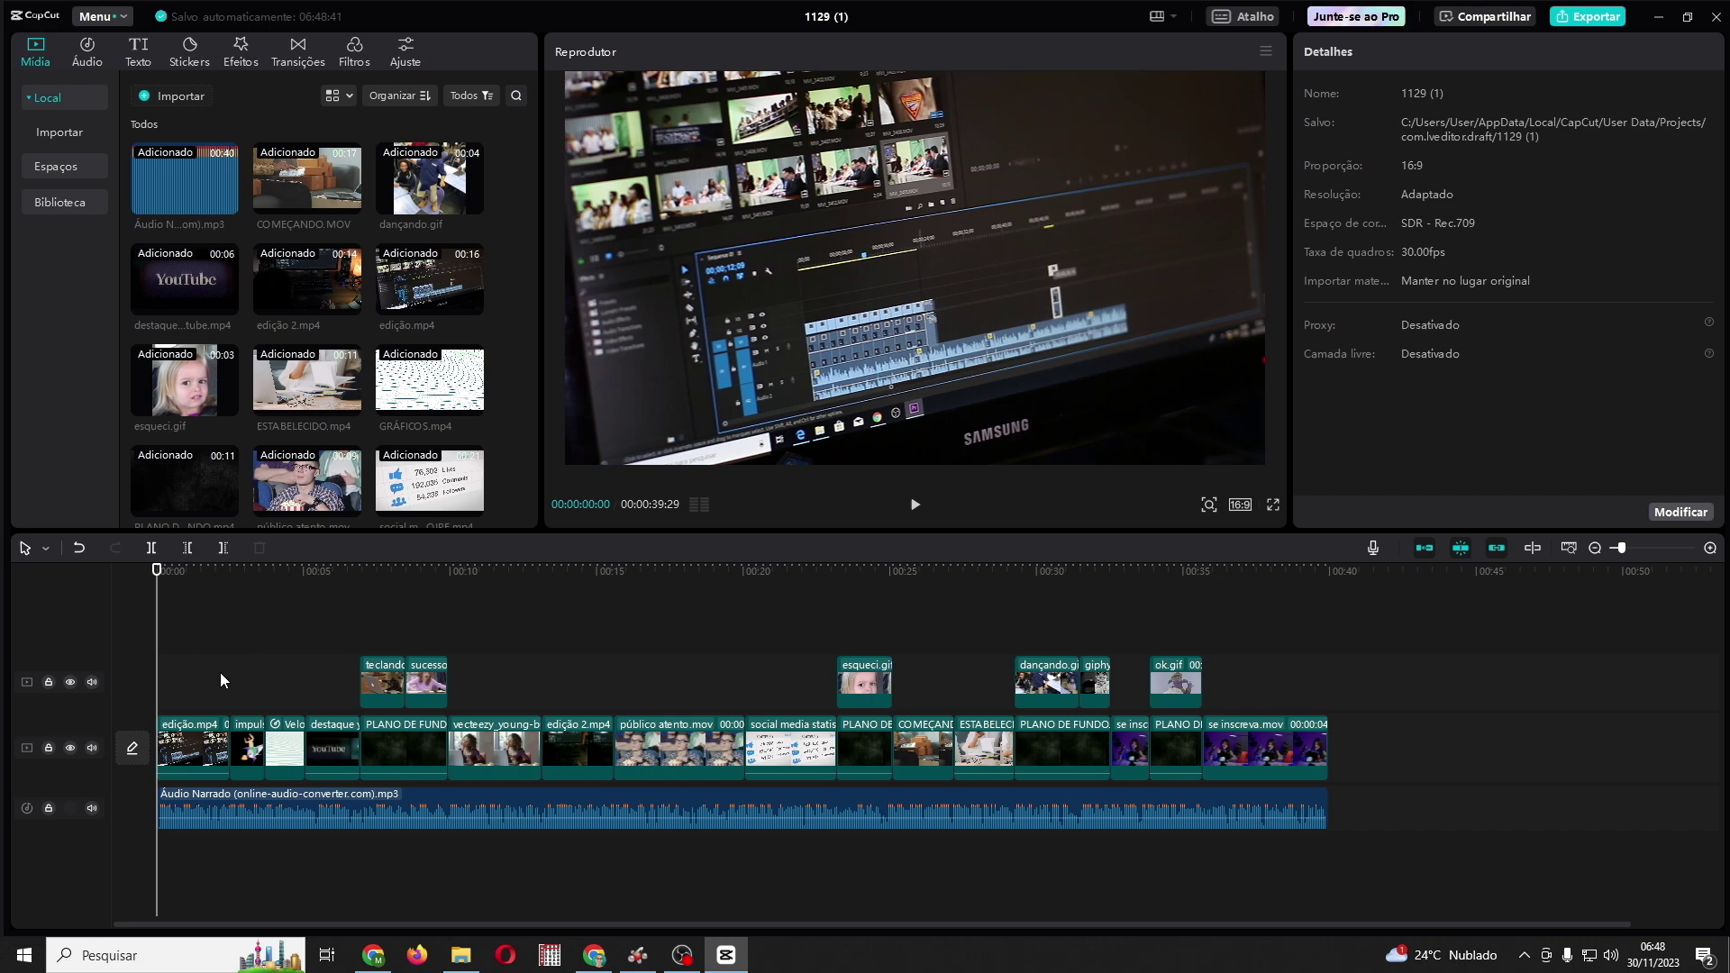
Step: Place Light Leak (5).mp4 on the track above edição.mp4 at the timeline start and scale it to 105%
{"action": "scroll", "coordinate": [194, 327], "scroll_direction": "down", "scroll_amount": 5}
{"action": "left_click_drag", "start_coordinate": [160, 355], "coordinate": [157, 688]}
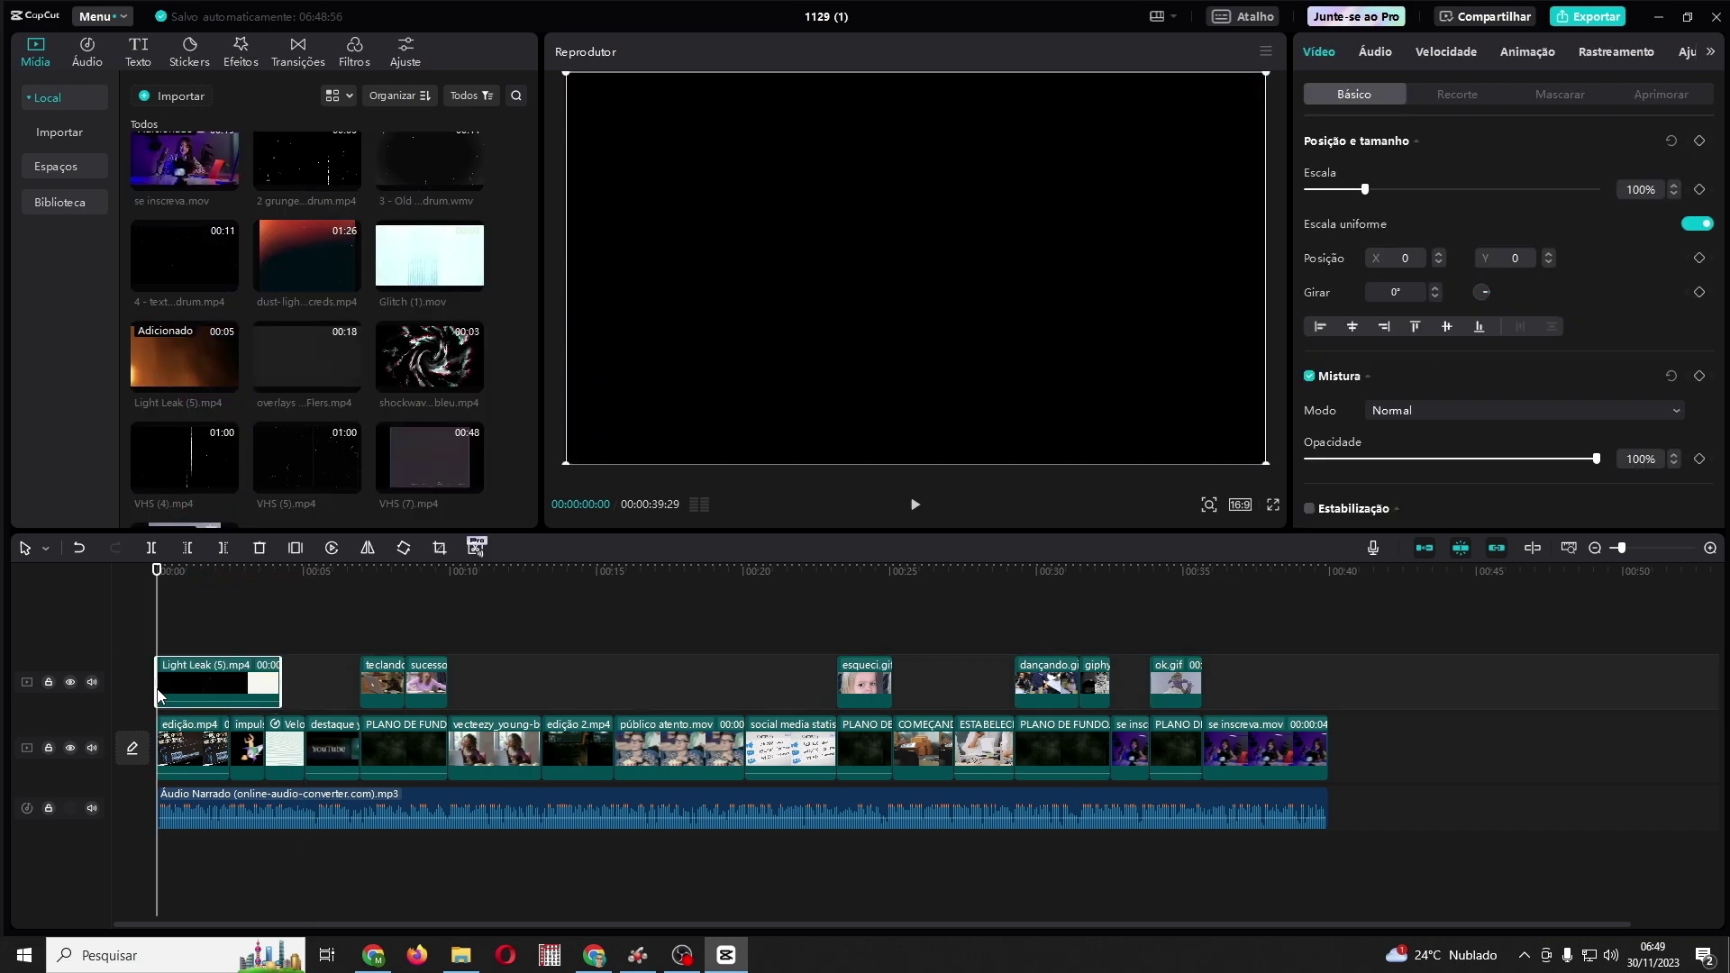
{"action": "mouse_move", "coordinate": [157, 591]}
{"action": "left_mouse_down"}
{"action": "mouse_move", "coordinate": [204, 610]}
{"action": "mouse_move", "coordinate": [172, 618]}
{"action": "left_mouse_up"}
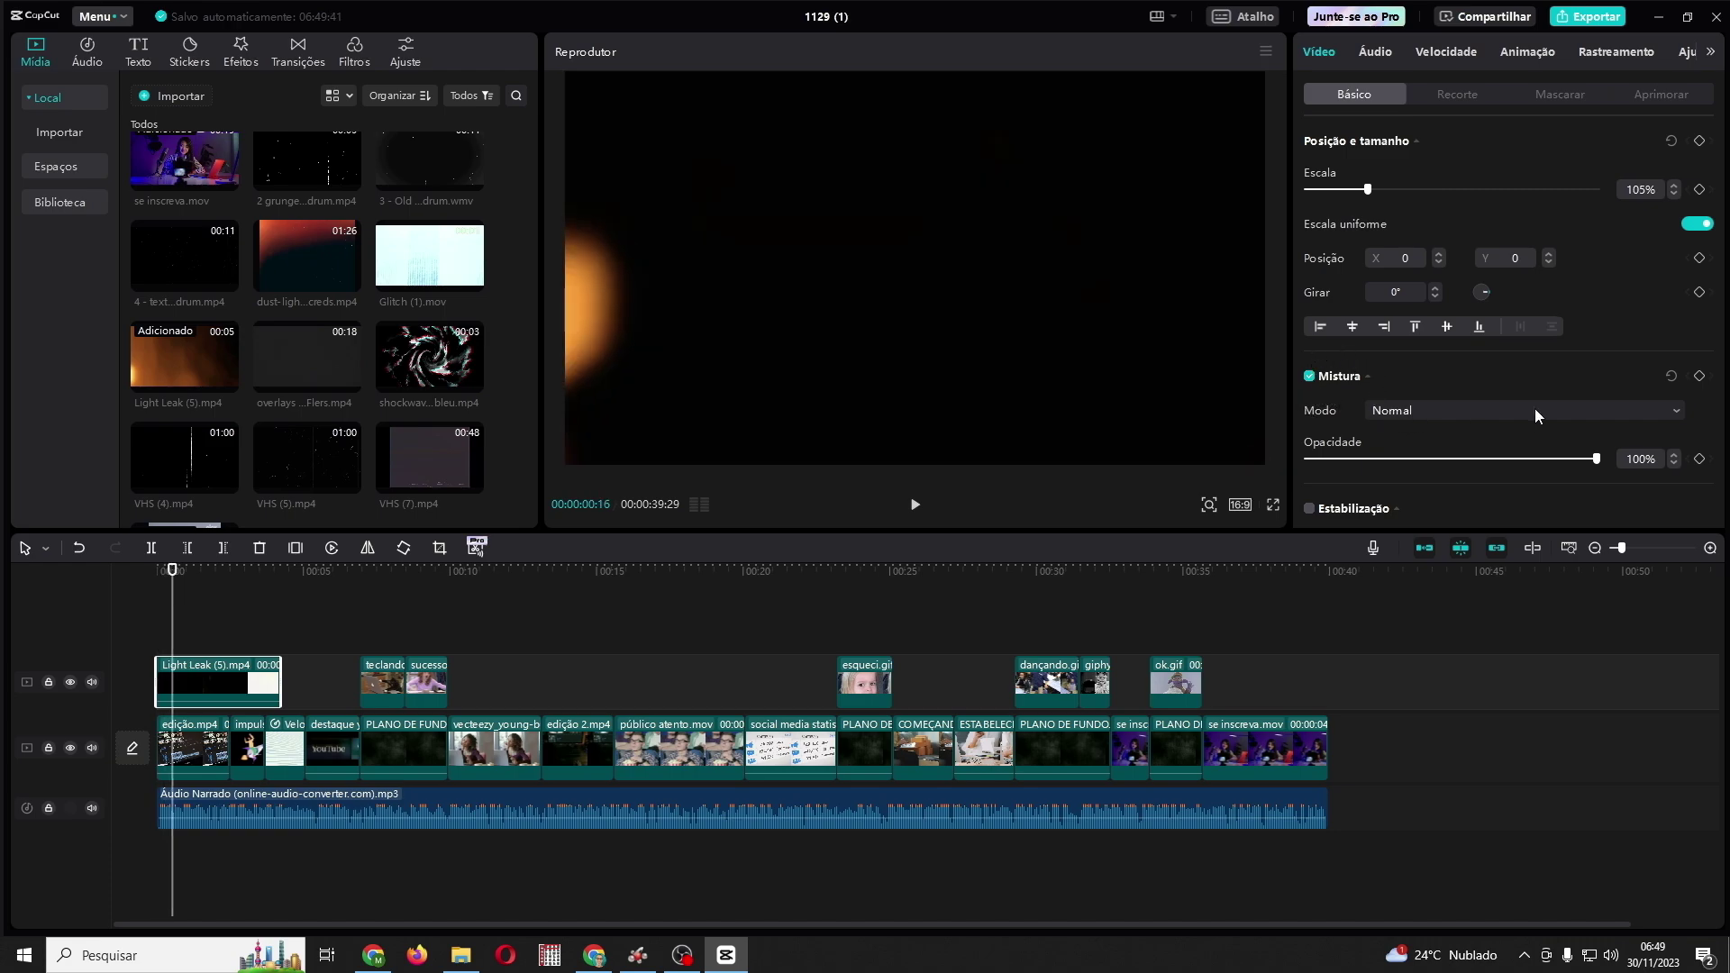
Step: Set the Light Leak (5).mp4 overlay's blend mode to Tela and trim its end to 00:00:02:15
{"action": "left_click", "coordinate": [1675, 413]}
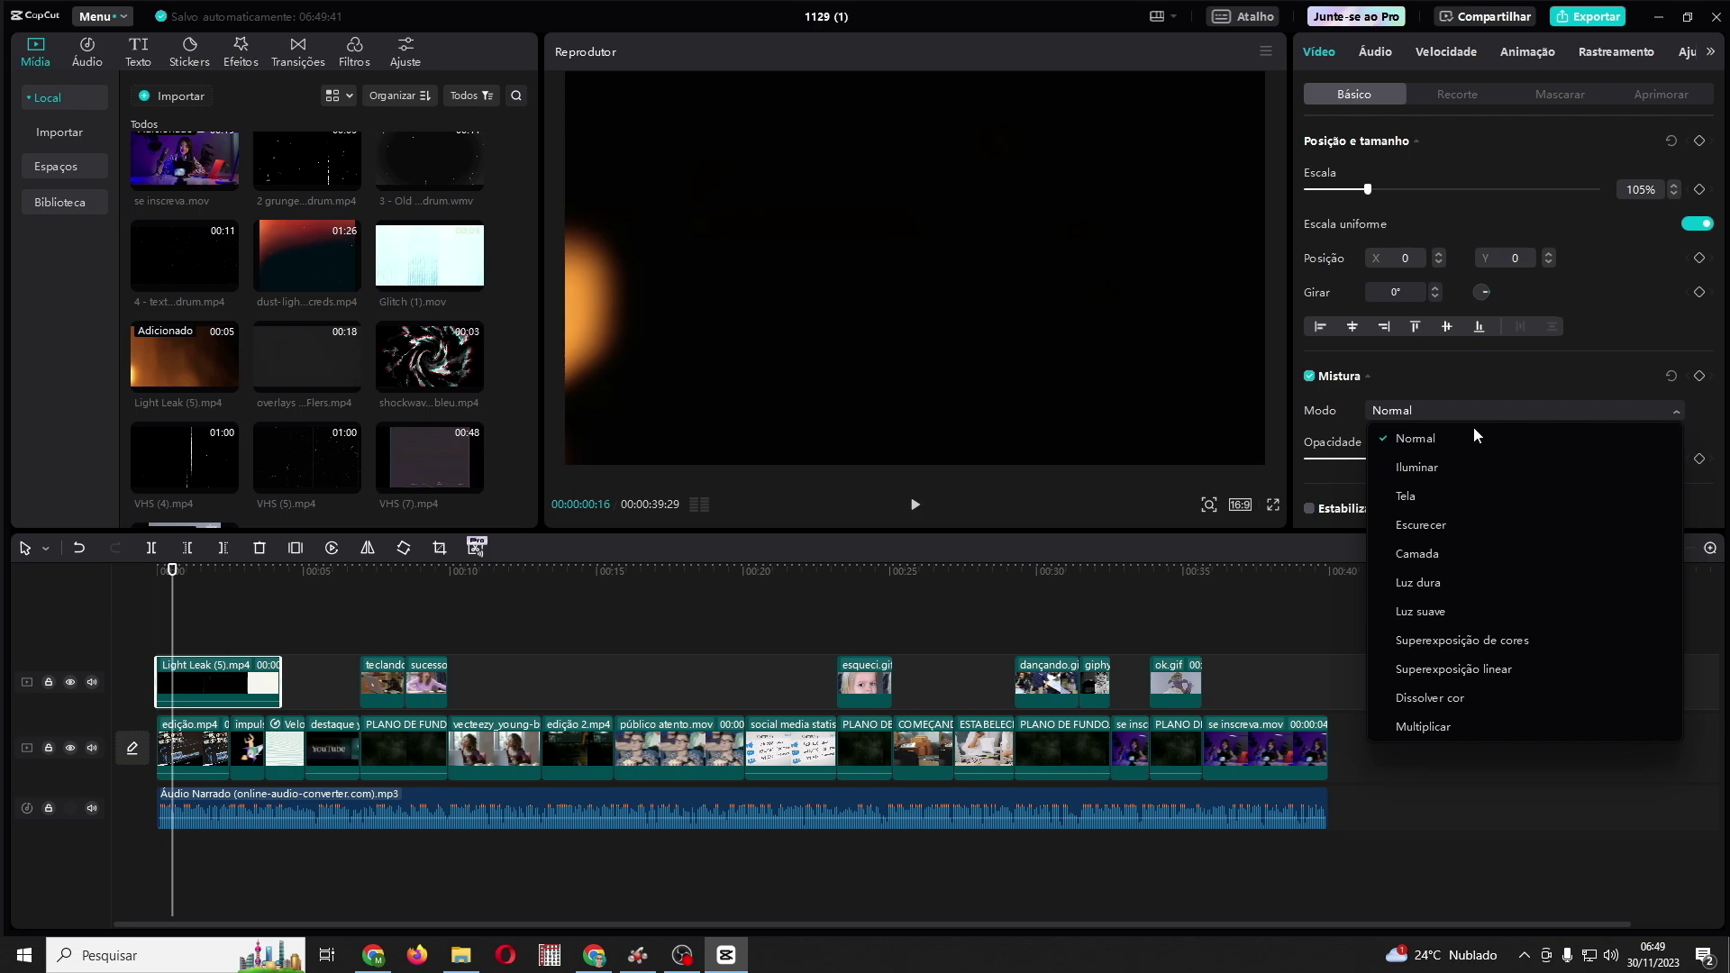
{"action": "left_click", "coordinate": [1405, 497]}
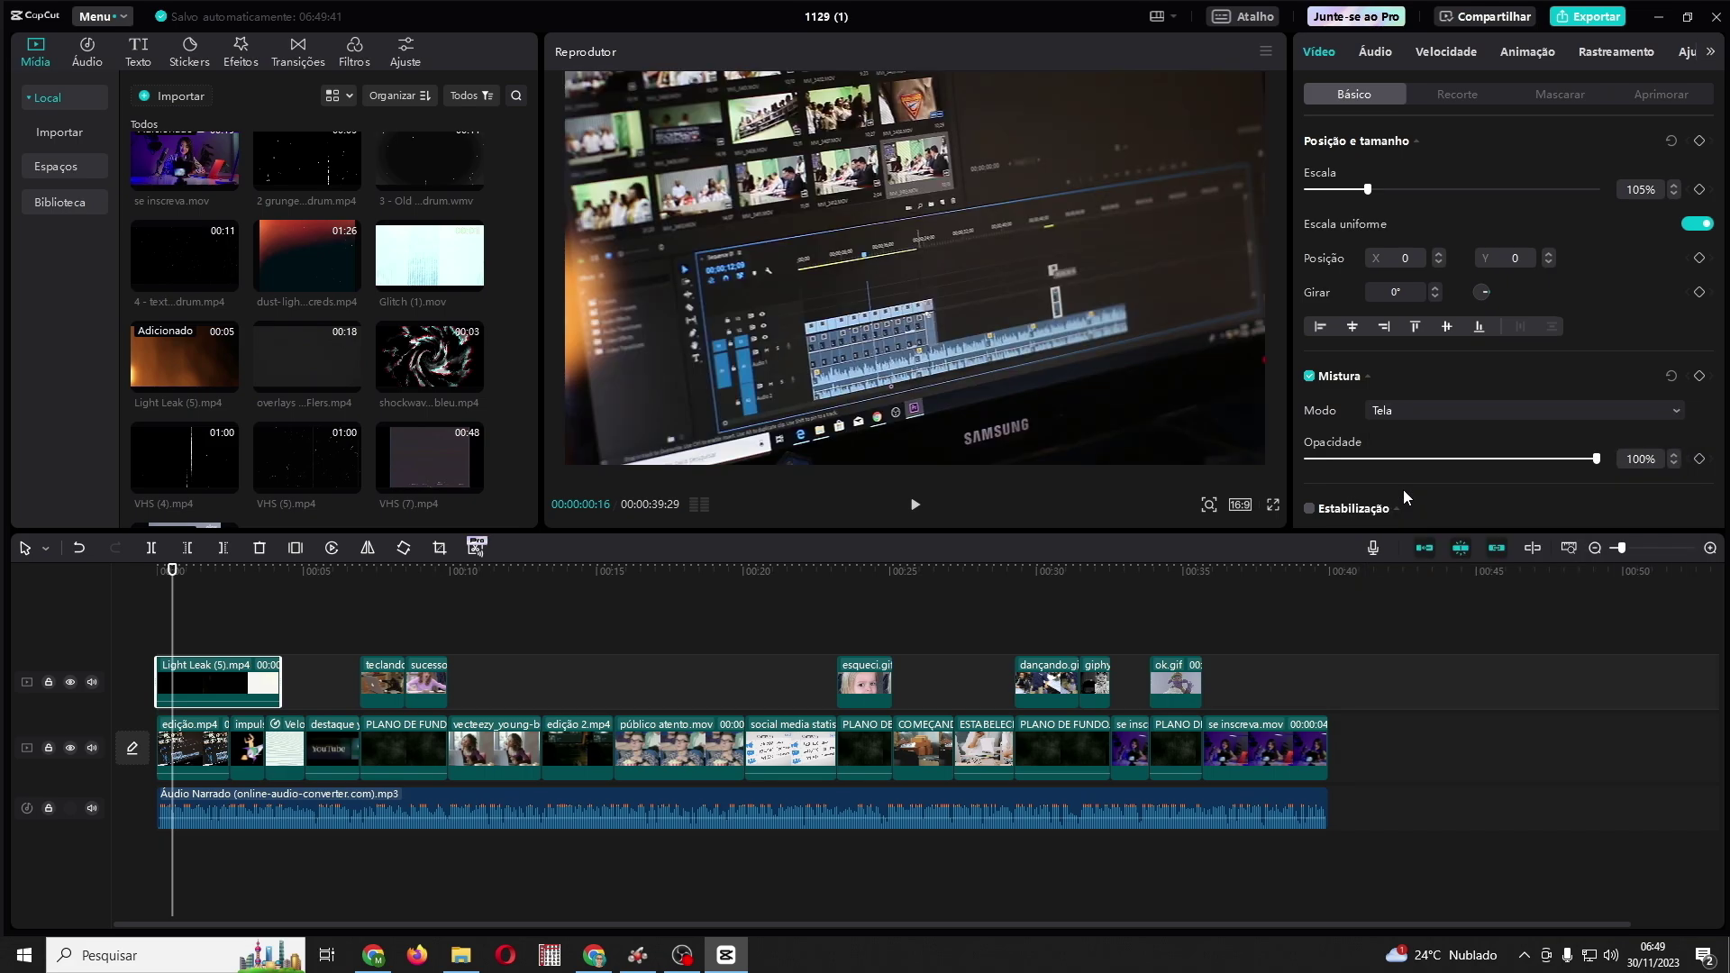
{"action": "left_click", "coordinate": [1672, 411]}
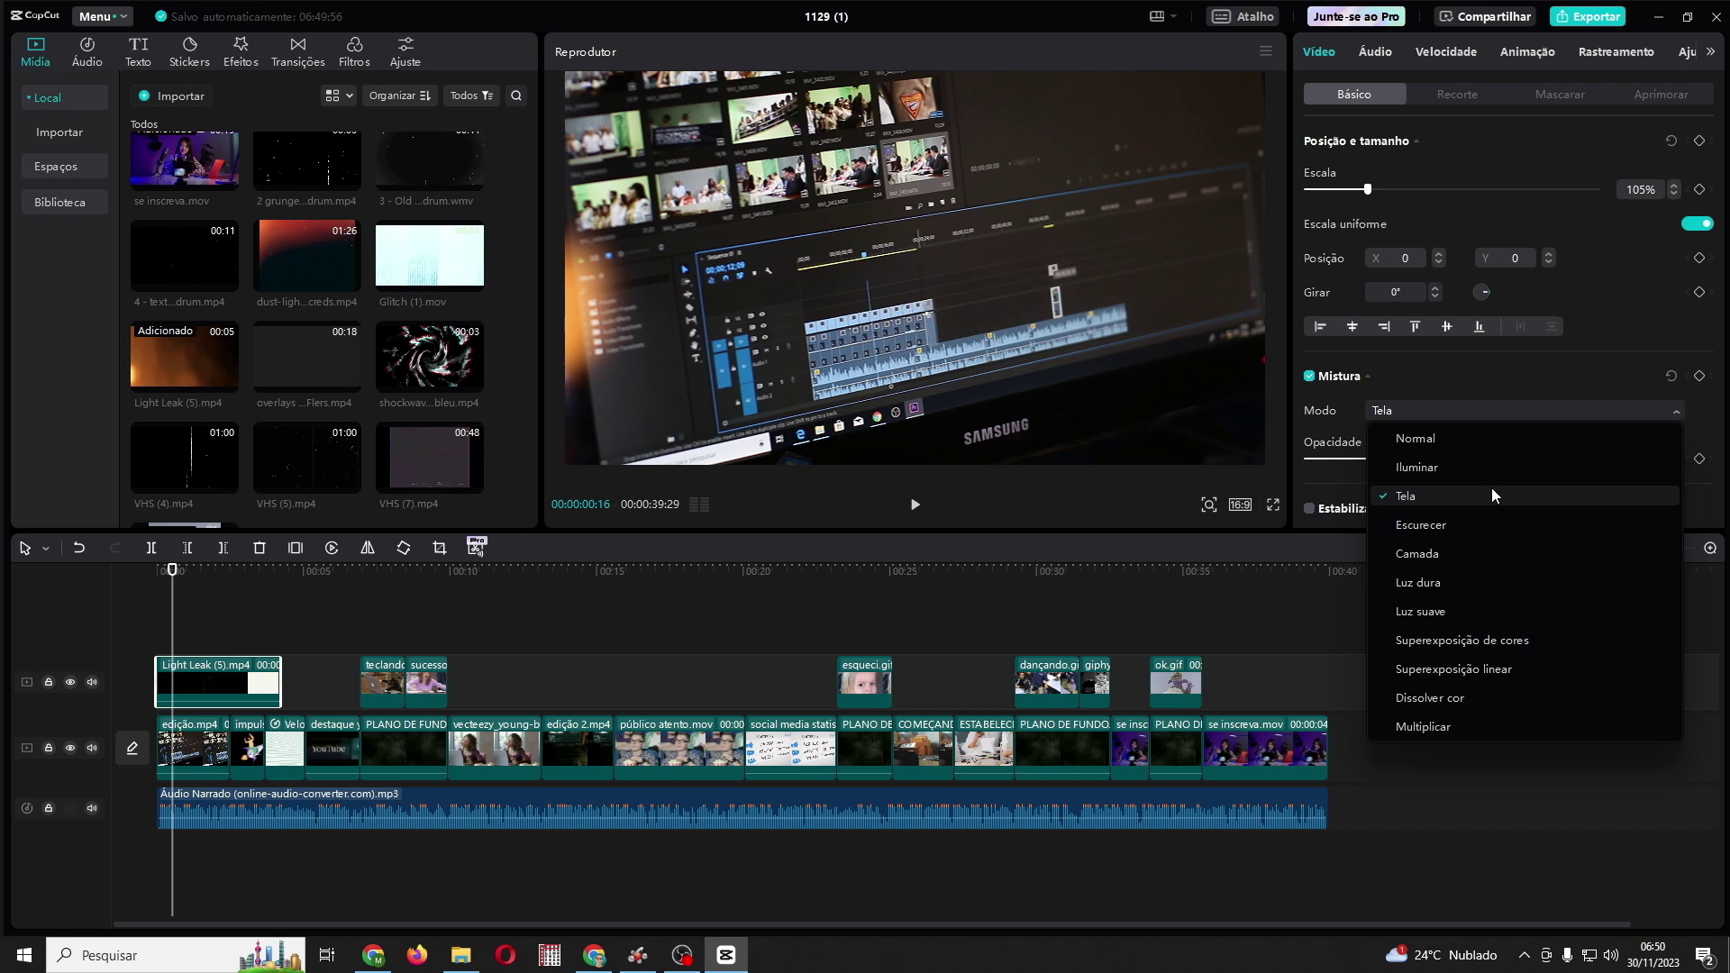
{"action": "left_click", "coordinate": [230, 571]}
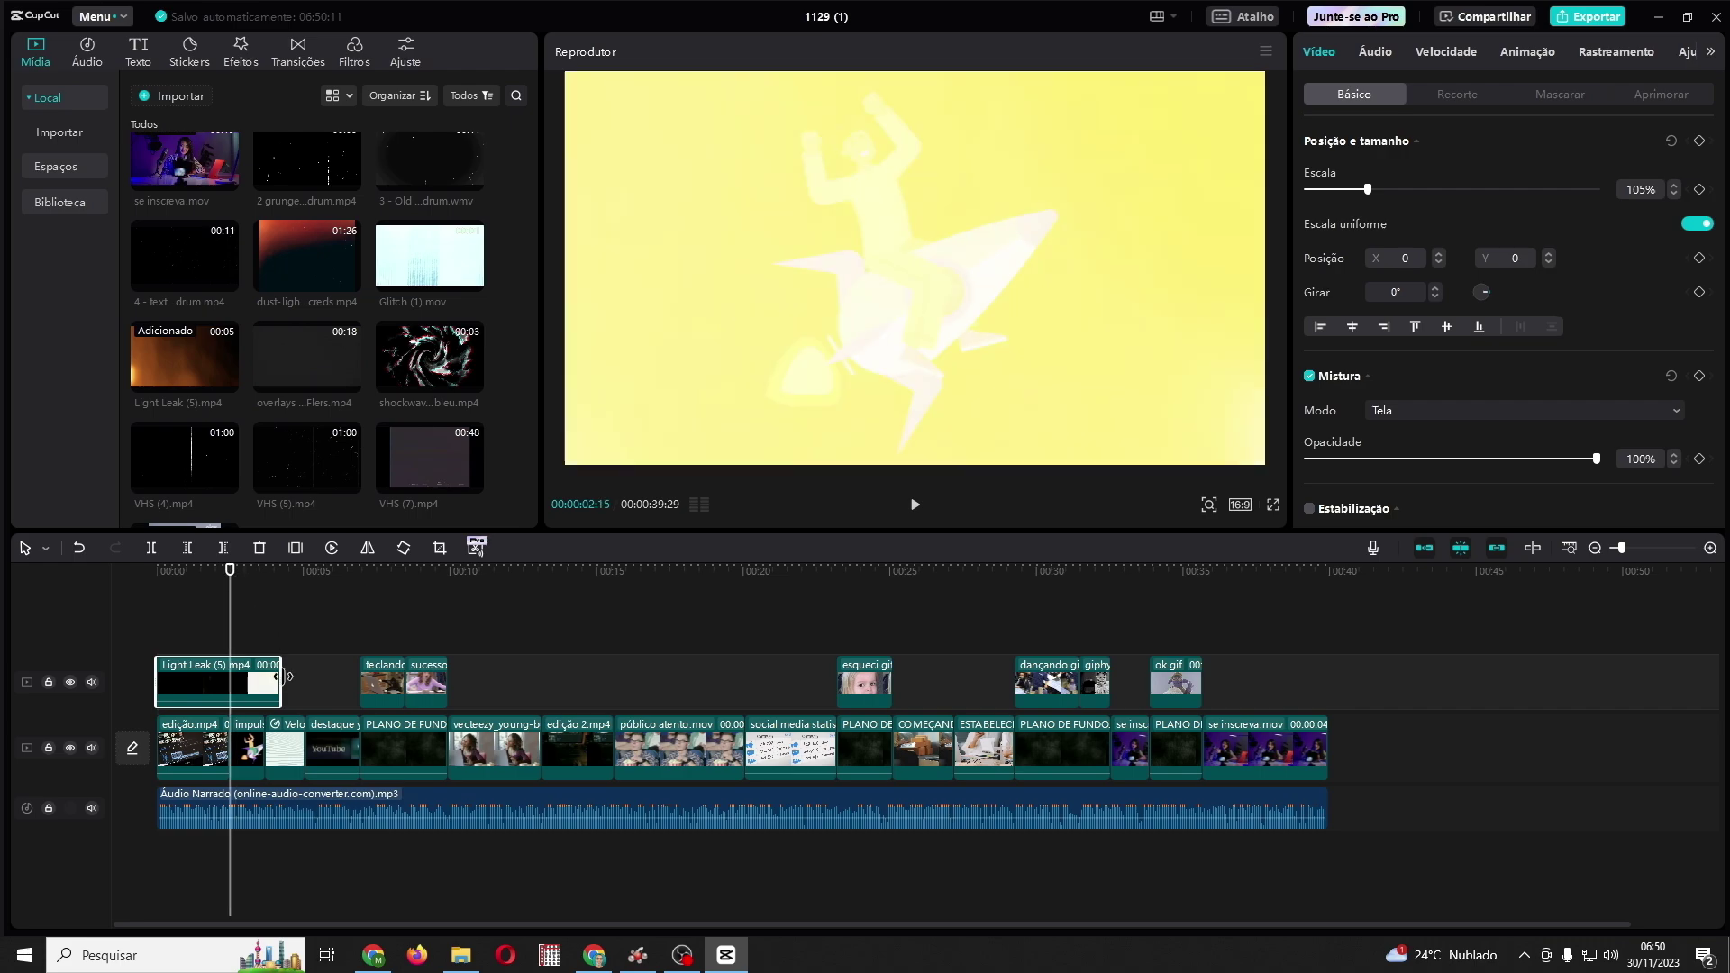
{"action": "left_click_drag", "start_coordinate": [280, 683], "coordinate": [231, 682]}
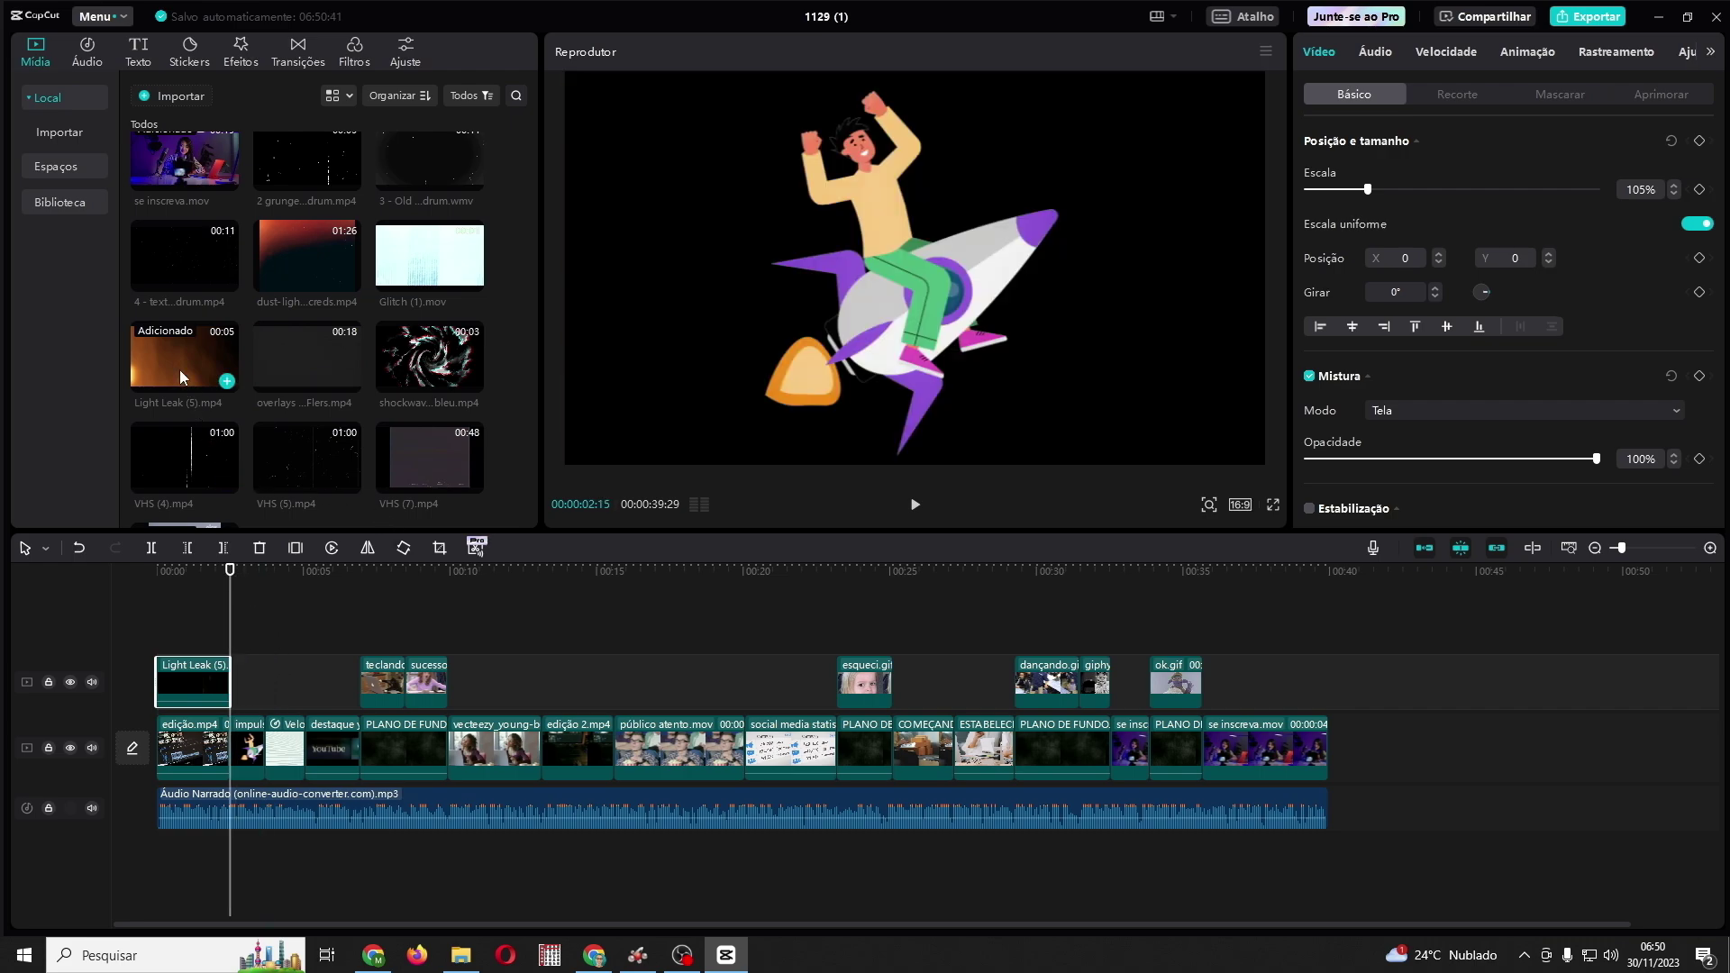
Step: Add a second Light Leak (5).mp4 overlay above the sped-up GRÁFICOS.mp4 clip, shortened to that clip's length, with blend mode Tela
{"action": "left_click_drag", "start_coordinate": [170, 354], "coordinate": [263, 625]}
{"action": "left_click_drag", "start_coordinate": [389, 647], "coordinate": [290, 684]}
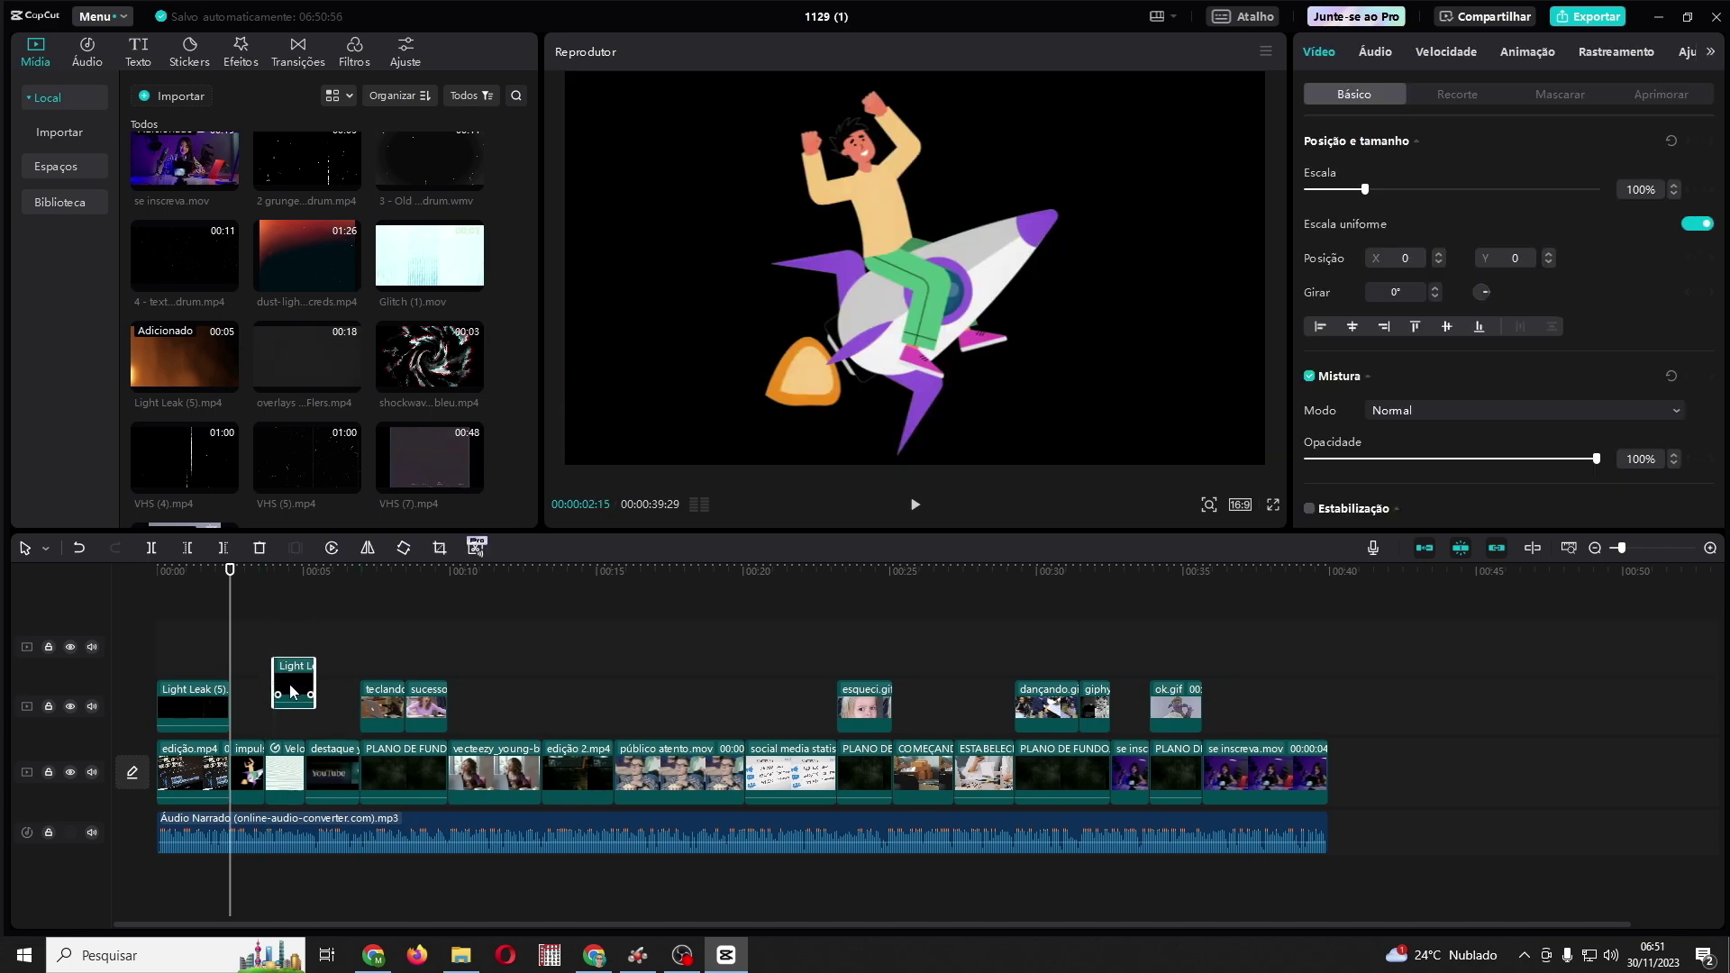
{"action": "left_click", "coordinate": [283, 706]}
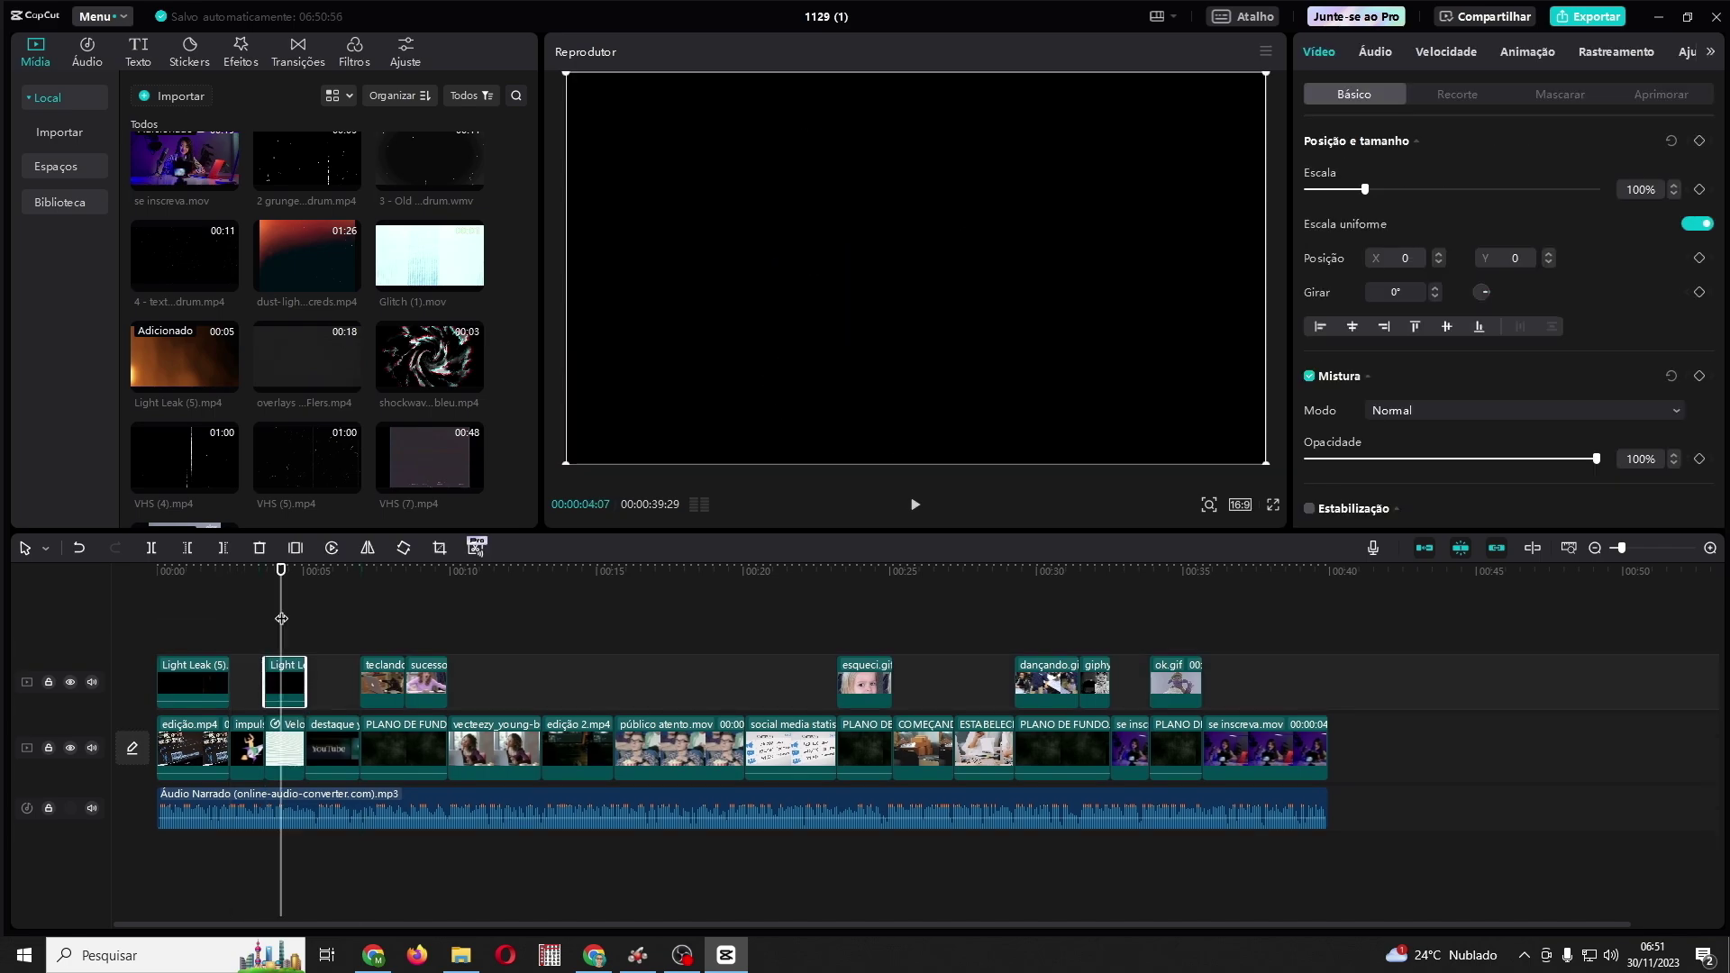
{"action": "left_click", "coordinate": [1676, 413]}
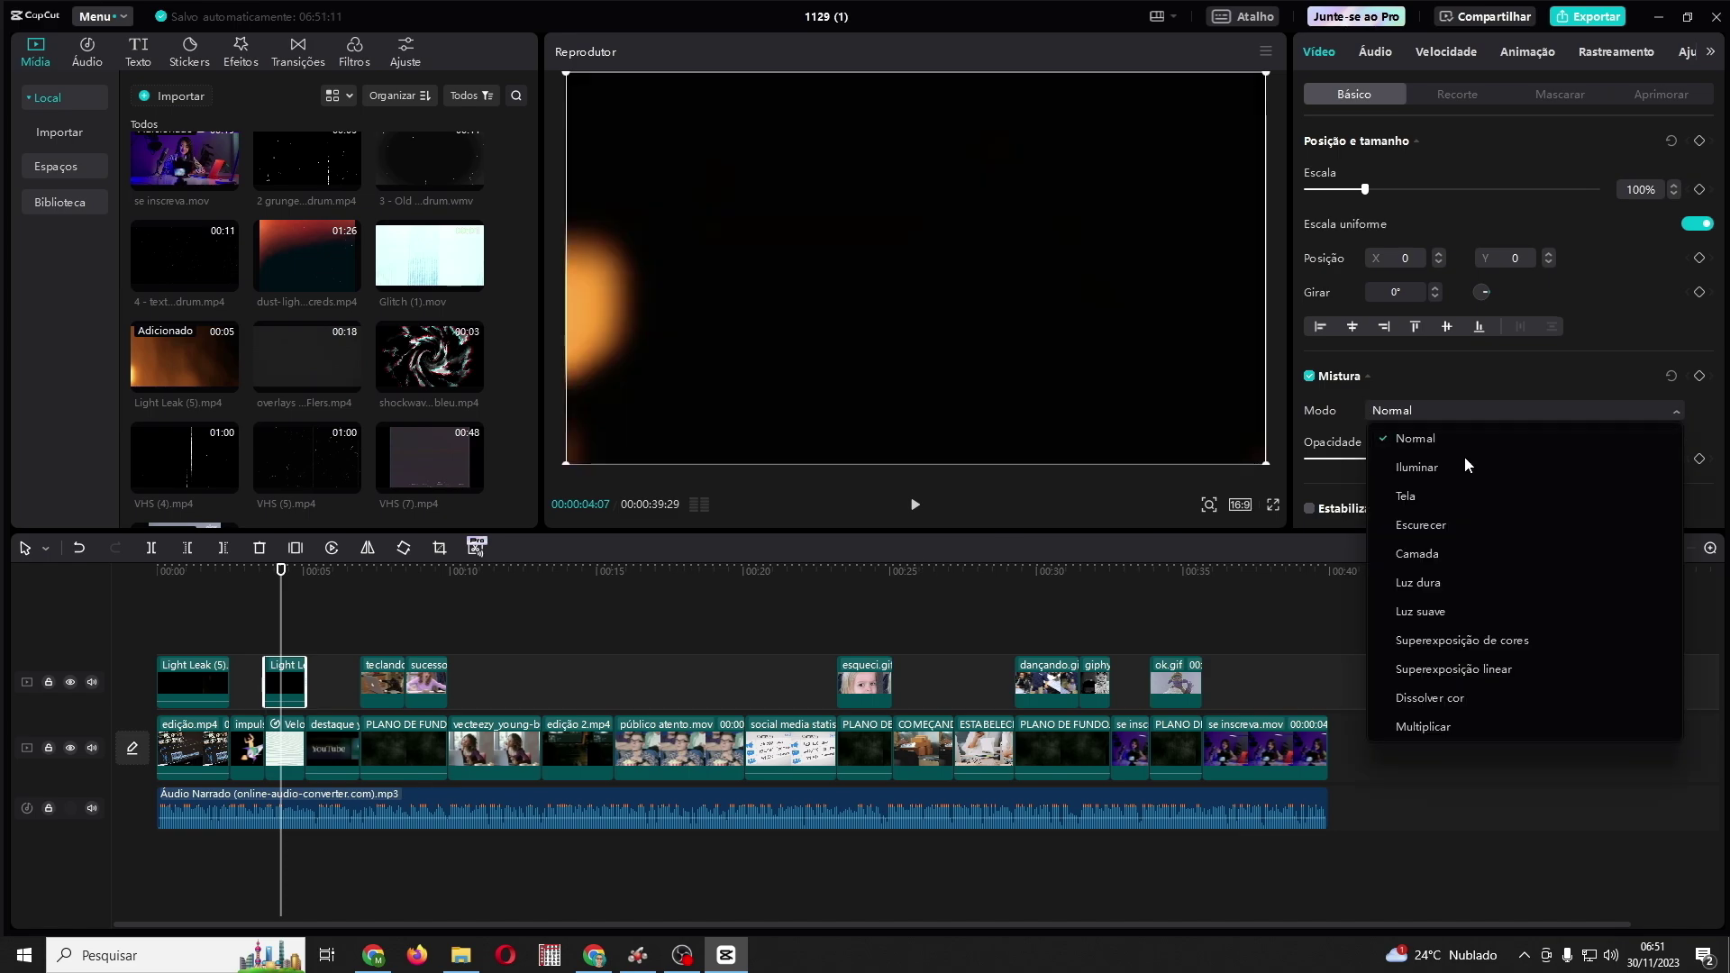
{"action": "left_click", "coordinate": [1411, 498]}
Step: Place the 3 - Old Flim grunge overlay on a new top track at the timeline start, scale it to 102% and set its blend mode to Tela
{"action": "left_click", "coordinate": [168, 571]}
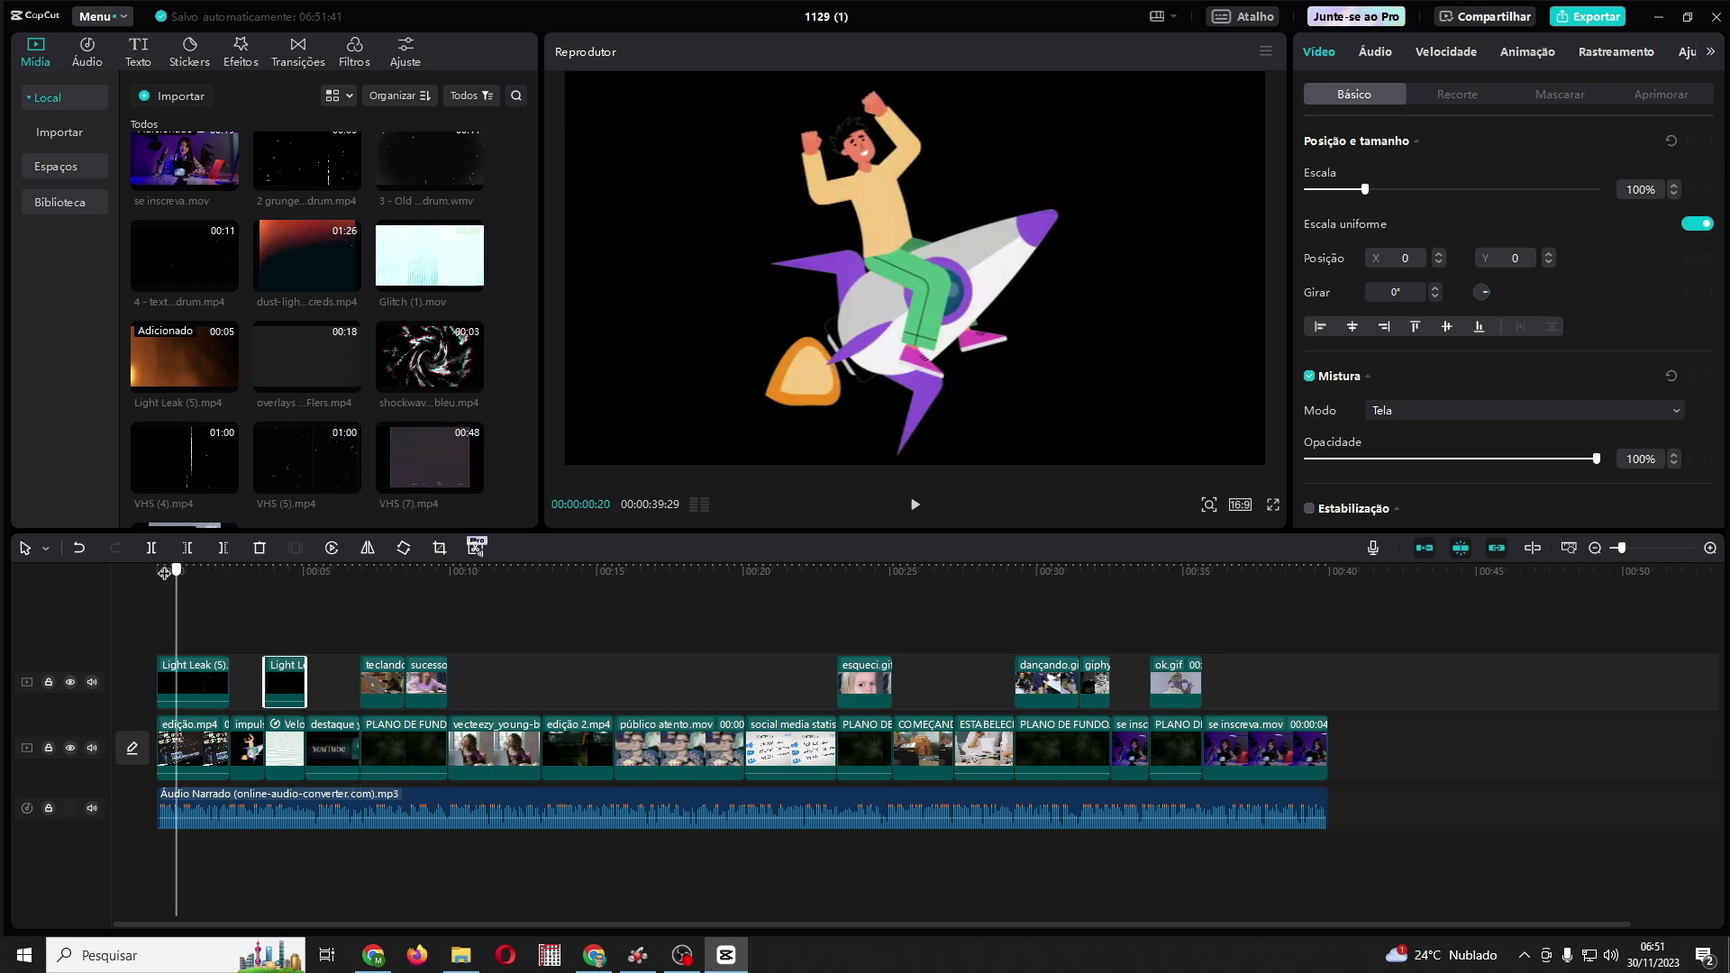
{"action": "left_click", "coordinate": [155, 571]}
{"action": "scroll", "coordinate": [338, 342], "scroll_direction": "up", "scroll_amount": 2}
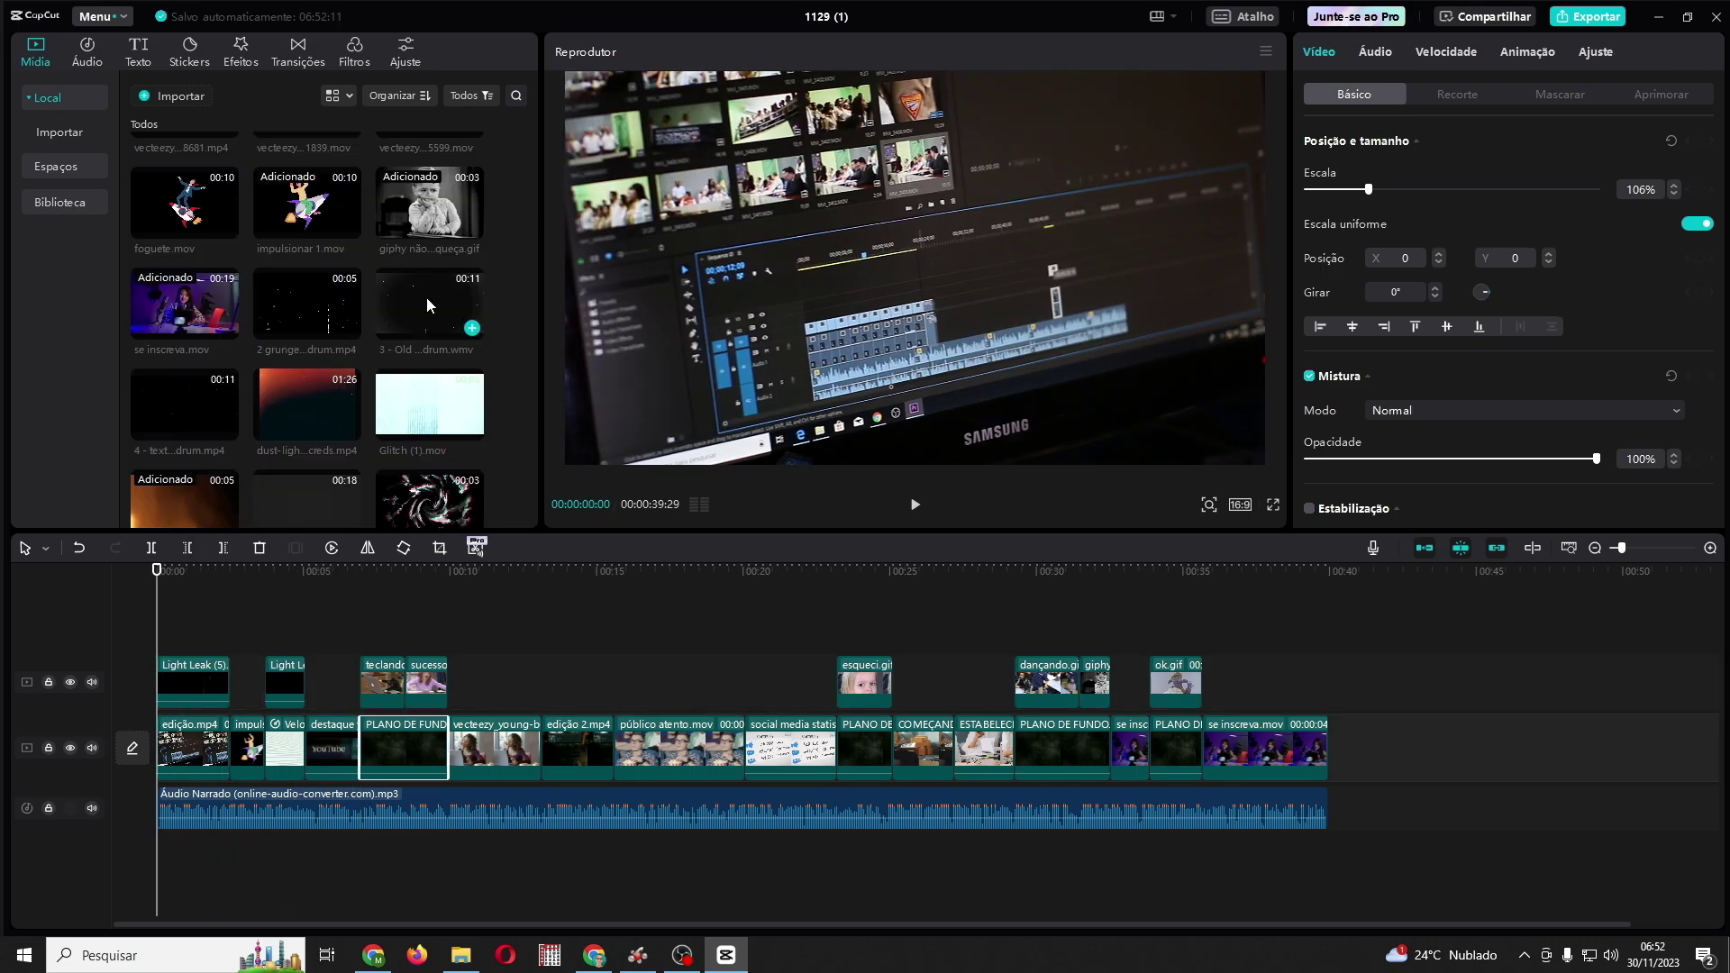
{"action": "left_click_drag", "start_coordinate": [425, 296], "coordinate": [157, 631]}
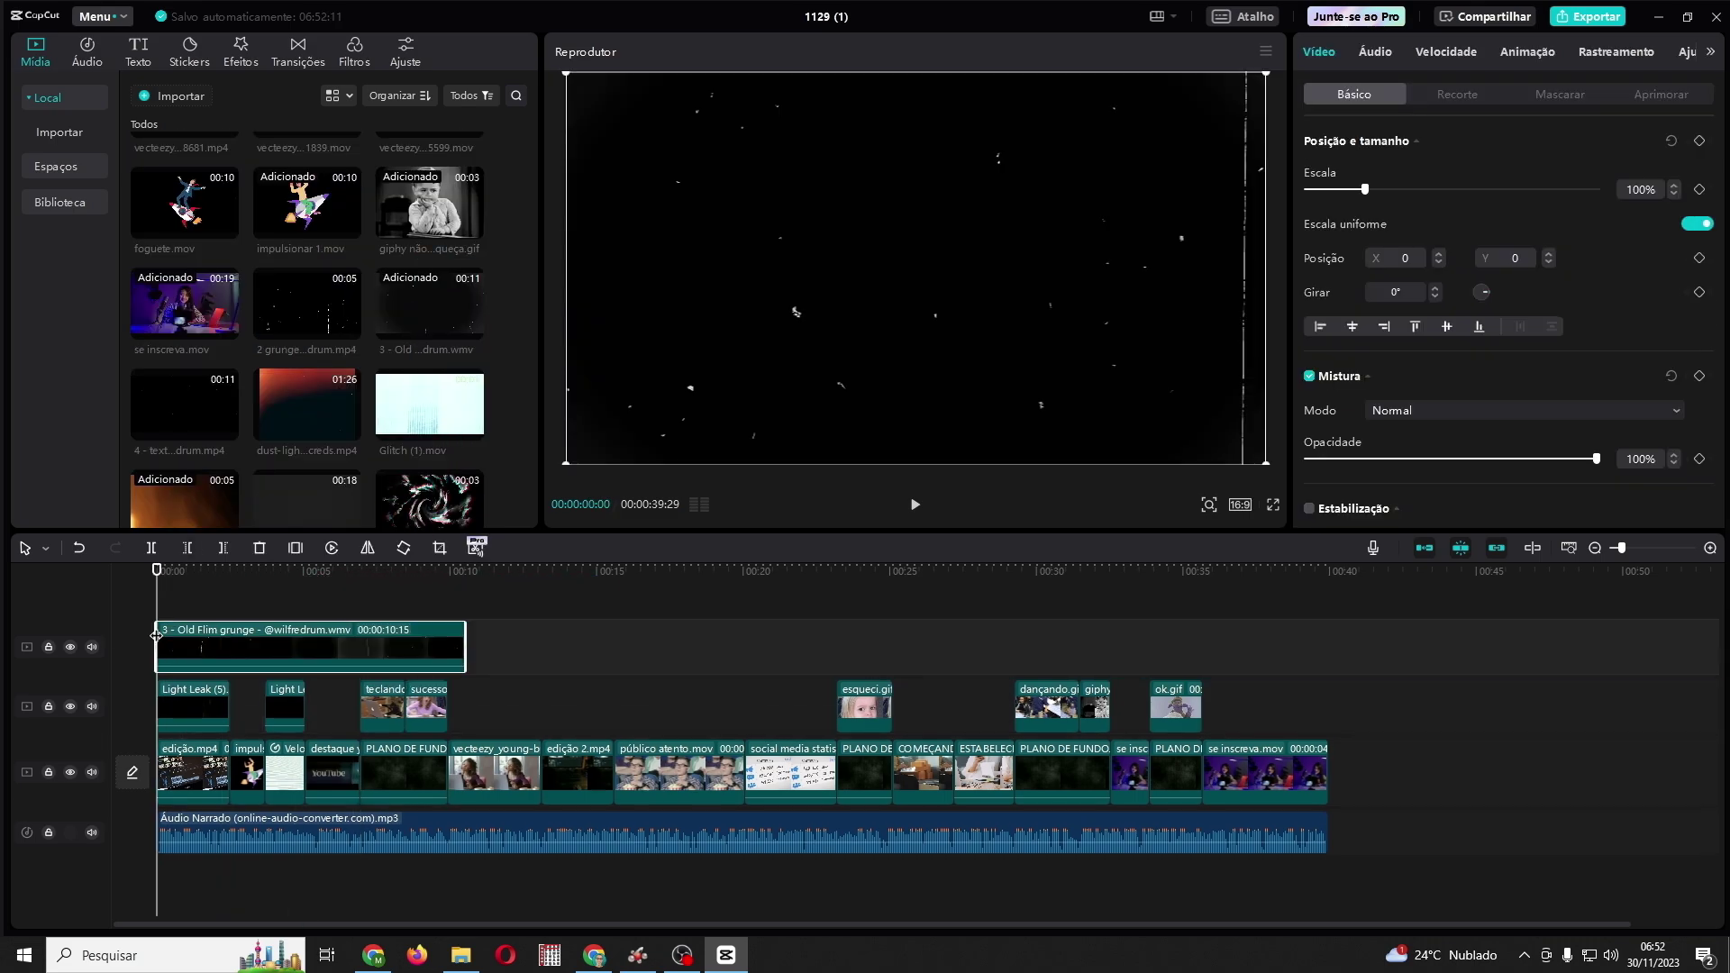
{"action": "left_click", "coordinate": [1366, 192]}
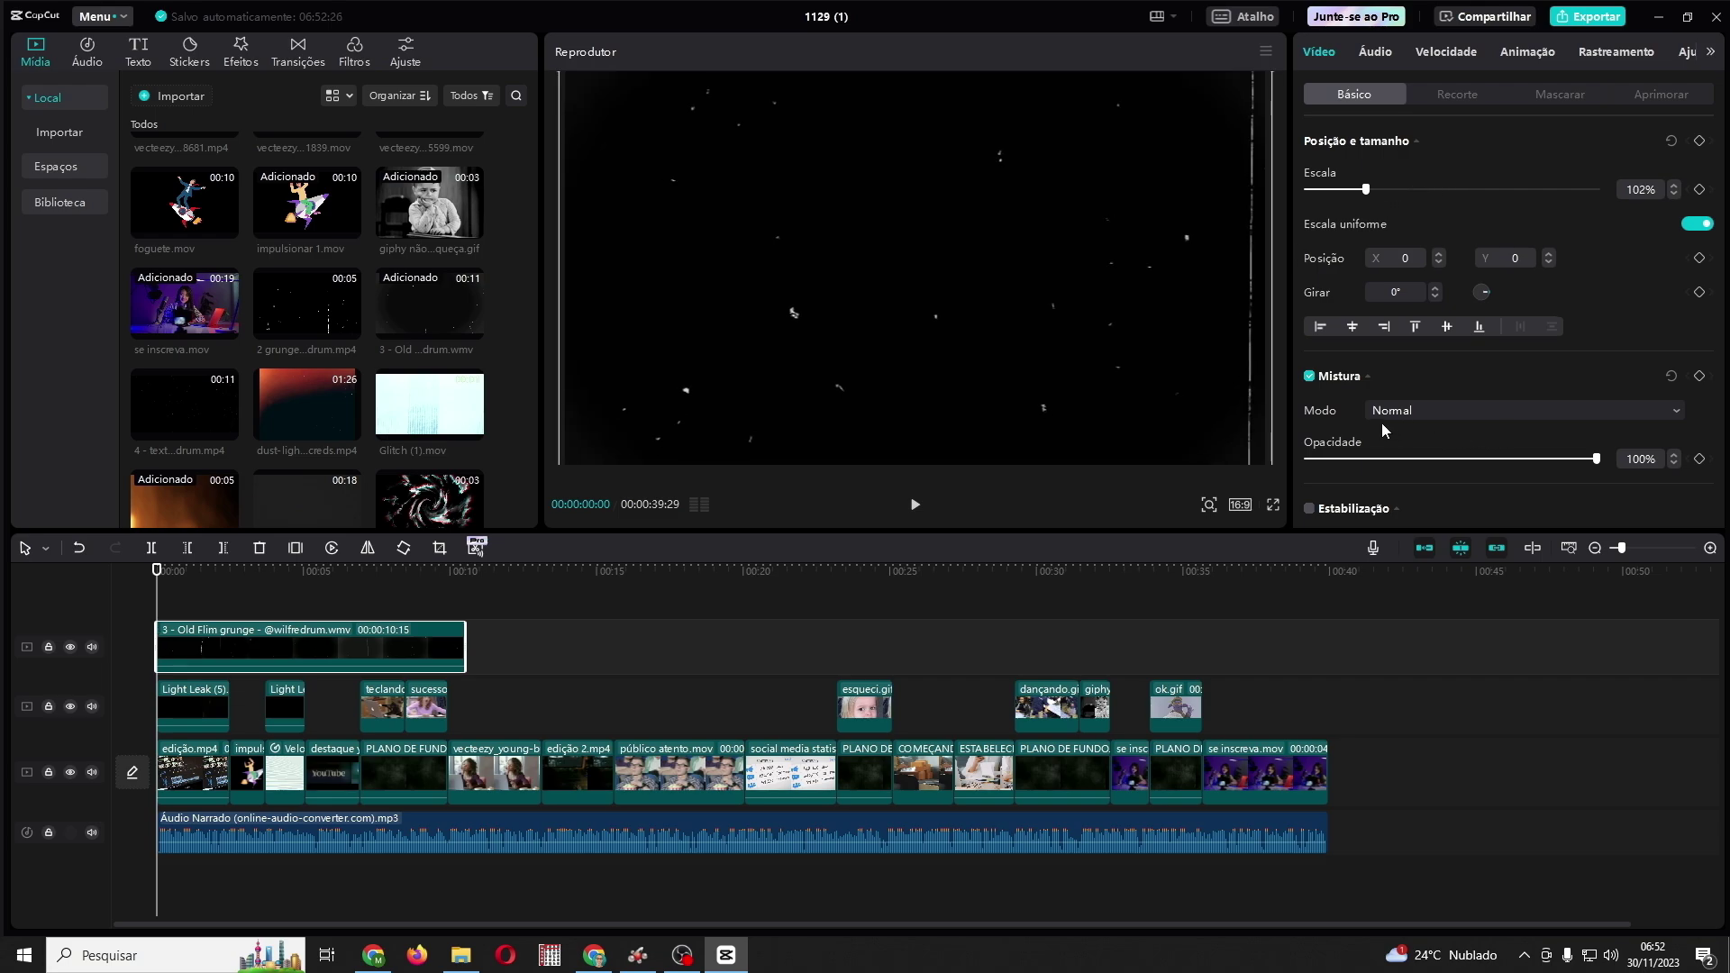
{"action": "left_click", "coordinate": [1666, 409]}
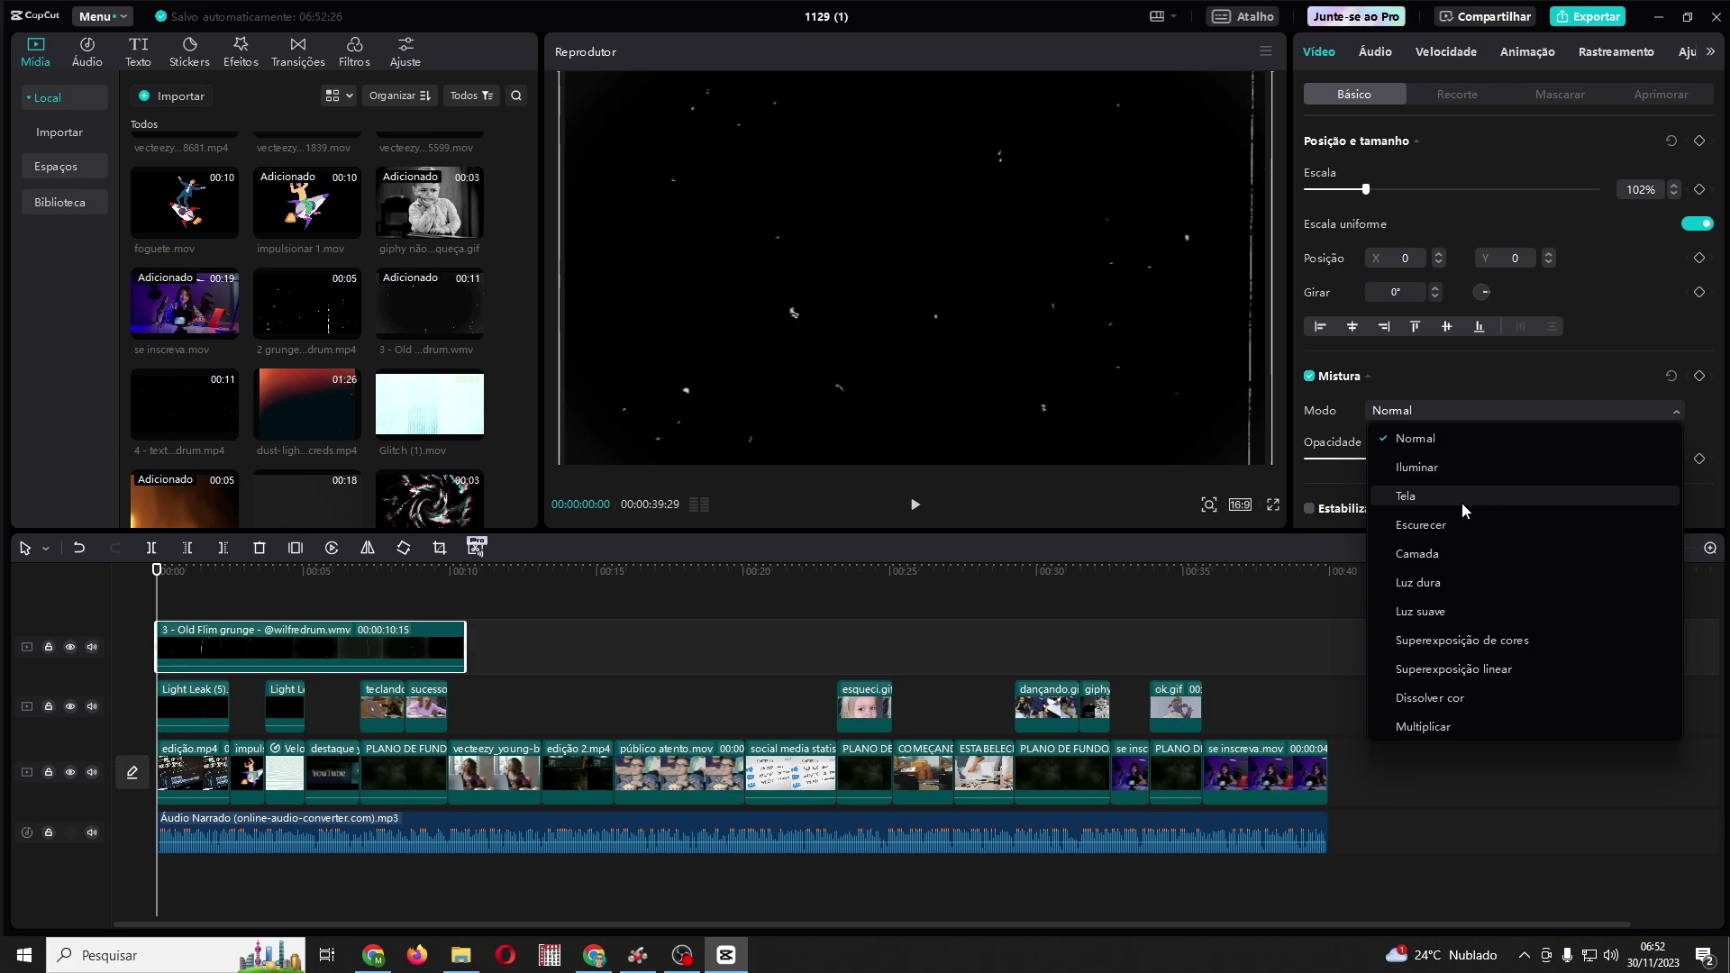
{"action": "left_click", "coordinate": [1462, 503]}
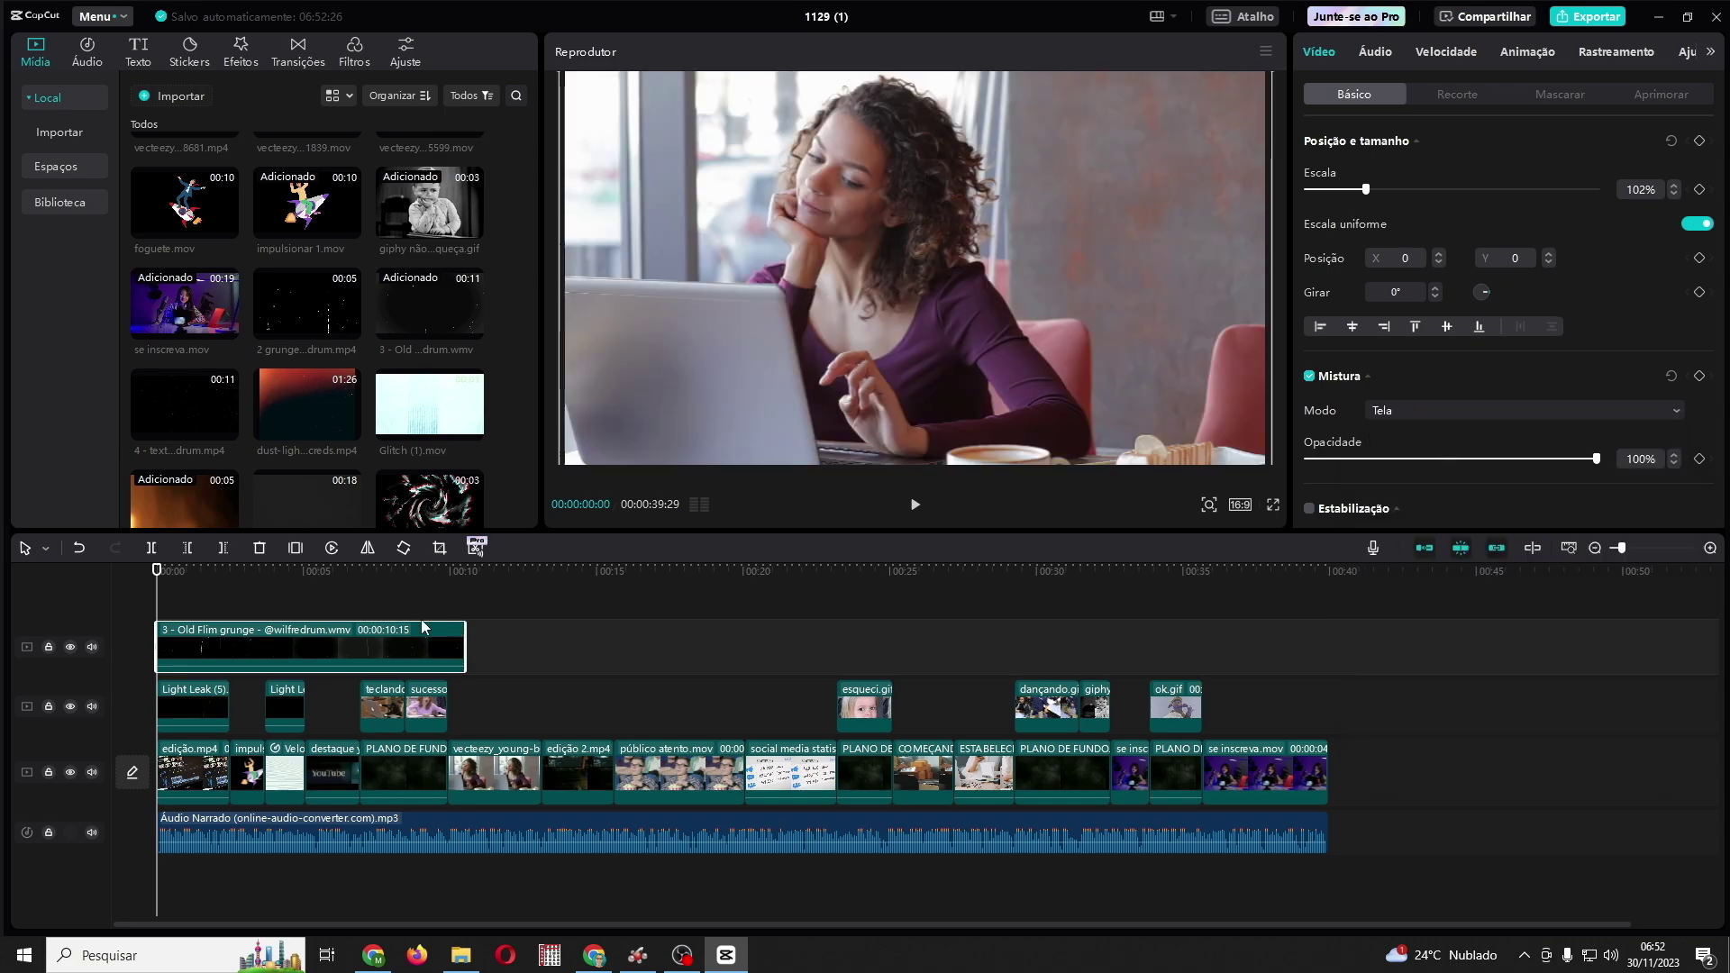
Step: Paste three copies of the Old Flim grunge overlay end to end from 00:00:10:15 so the overlay spans the whole edit
{"action": "left_click_drag", "start_coordinate": [156, 595], "coordinate": [462, 630]}
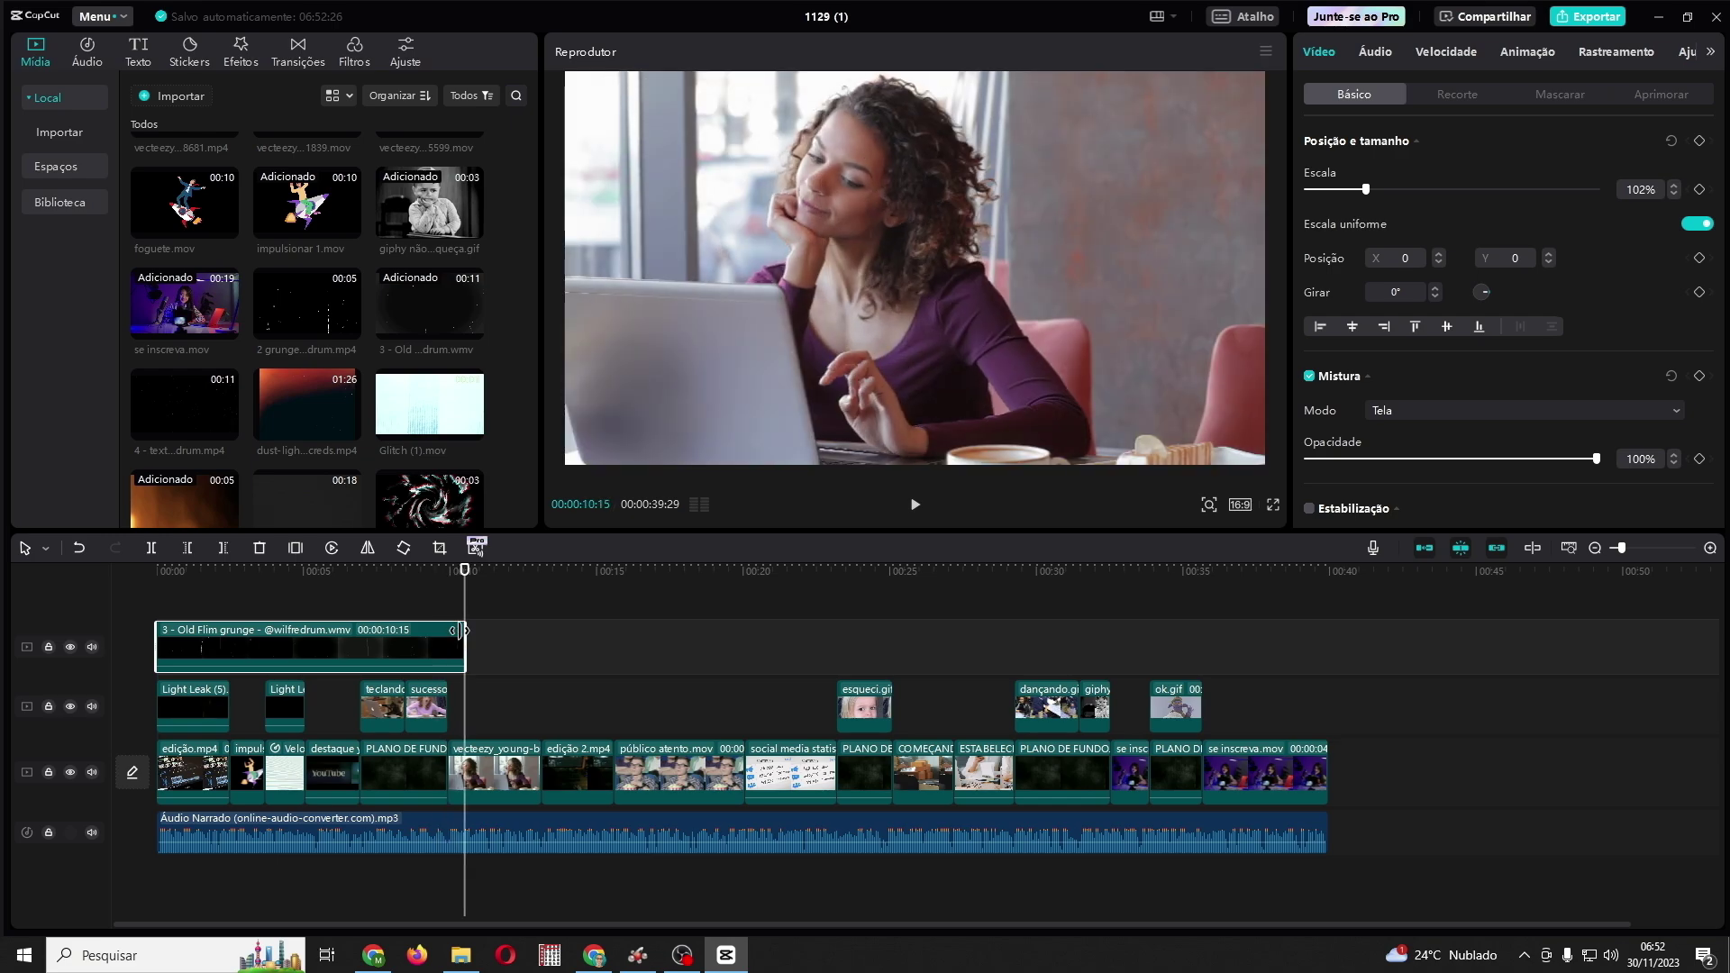
{"action": "key", "text": "ctrl+v"}
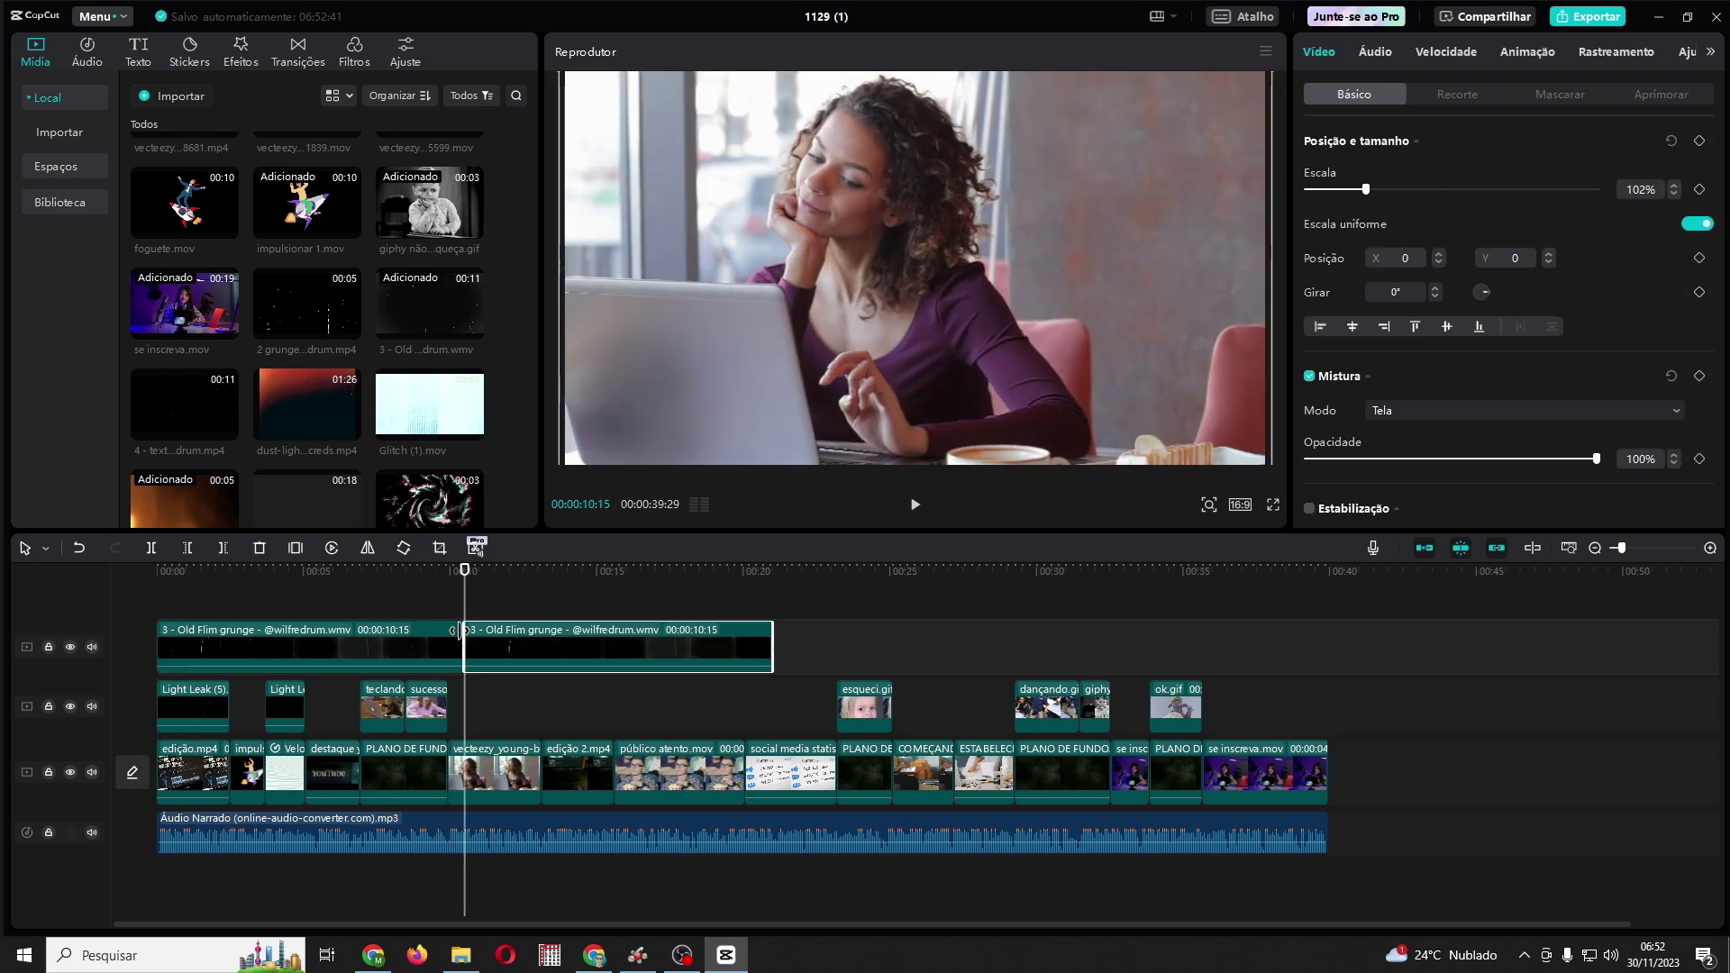
{"action": "key", "text": "ctrl+v"}
{"action": "left_click_drag", "start_coordinate": [540, 707], "coordinate": [846, 643]}
{"action": "left_click", "coordinate": [1062, 570]}
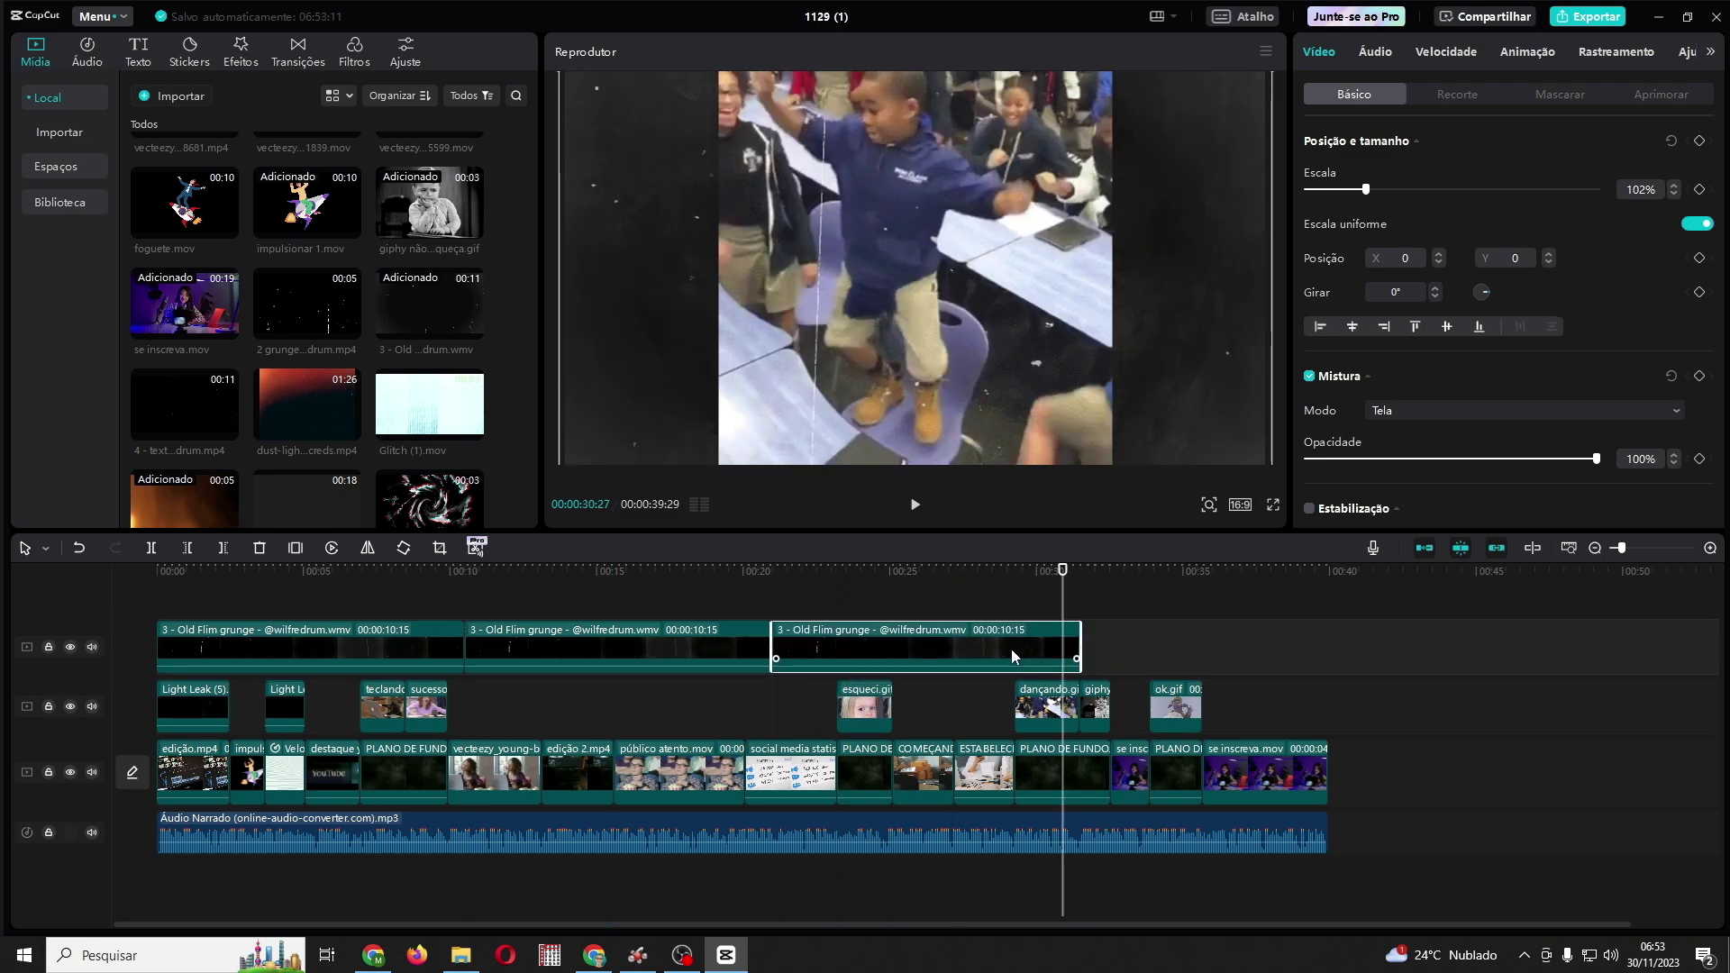
{"action": "left_click", "coordinate": [708, 635]}
{"action": "left_click", "coordinate": [842, 643]}
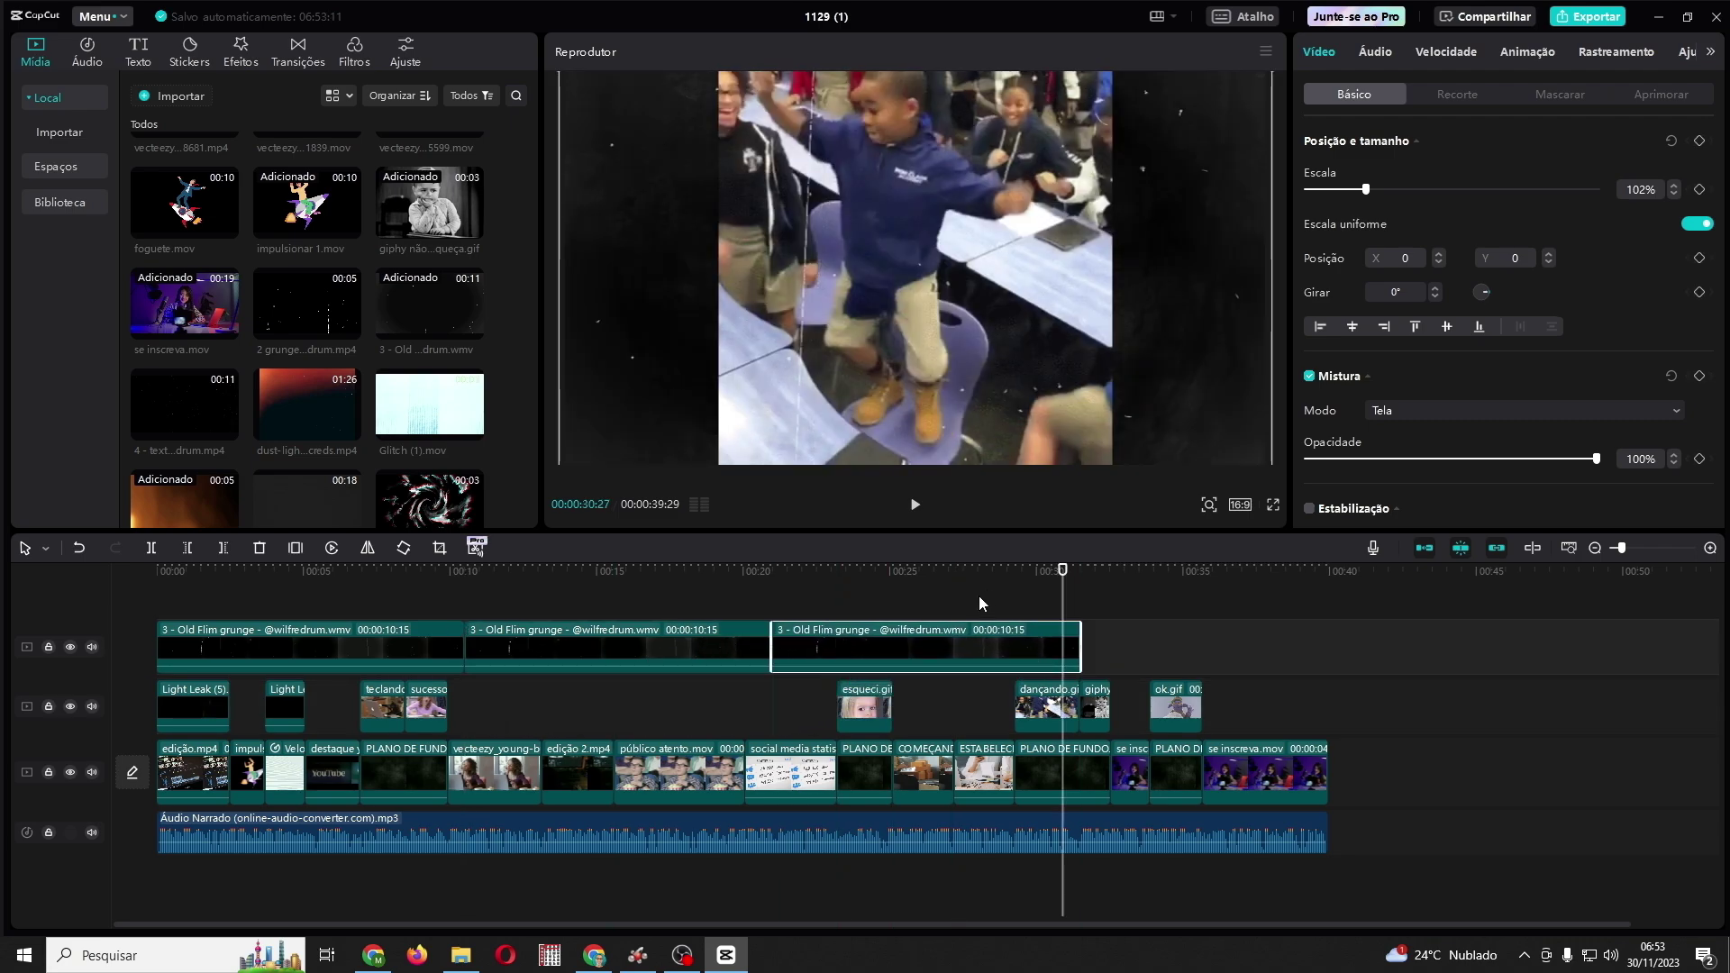
{"action": "key", "text": "ctrl+v"}
Step: Add scale keyframes to edição 2.mp4 at 00:00:13:04, 00:00:14:10 and 00:00:15:11
{"action": "left_click_drag", "start_coordinate": [1020, 592], "coordinate": [571, 759]}
{"action": "left_click", "coordinate": [572, 759]}
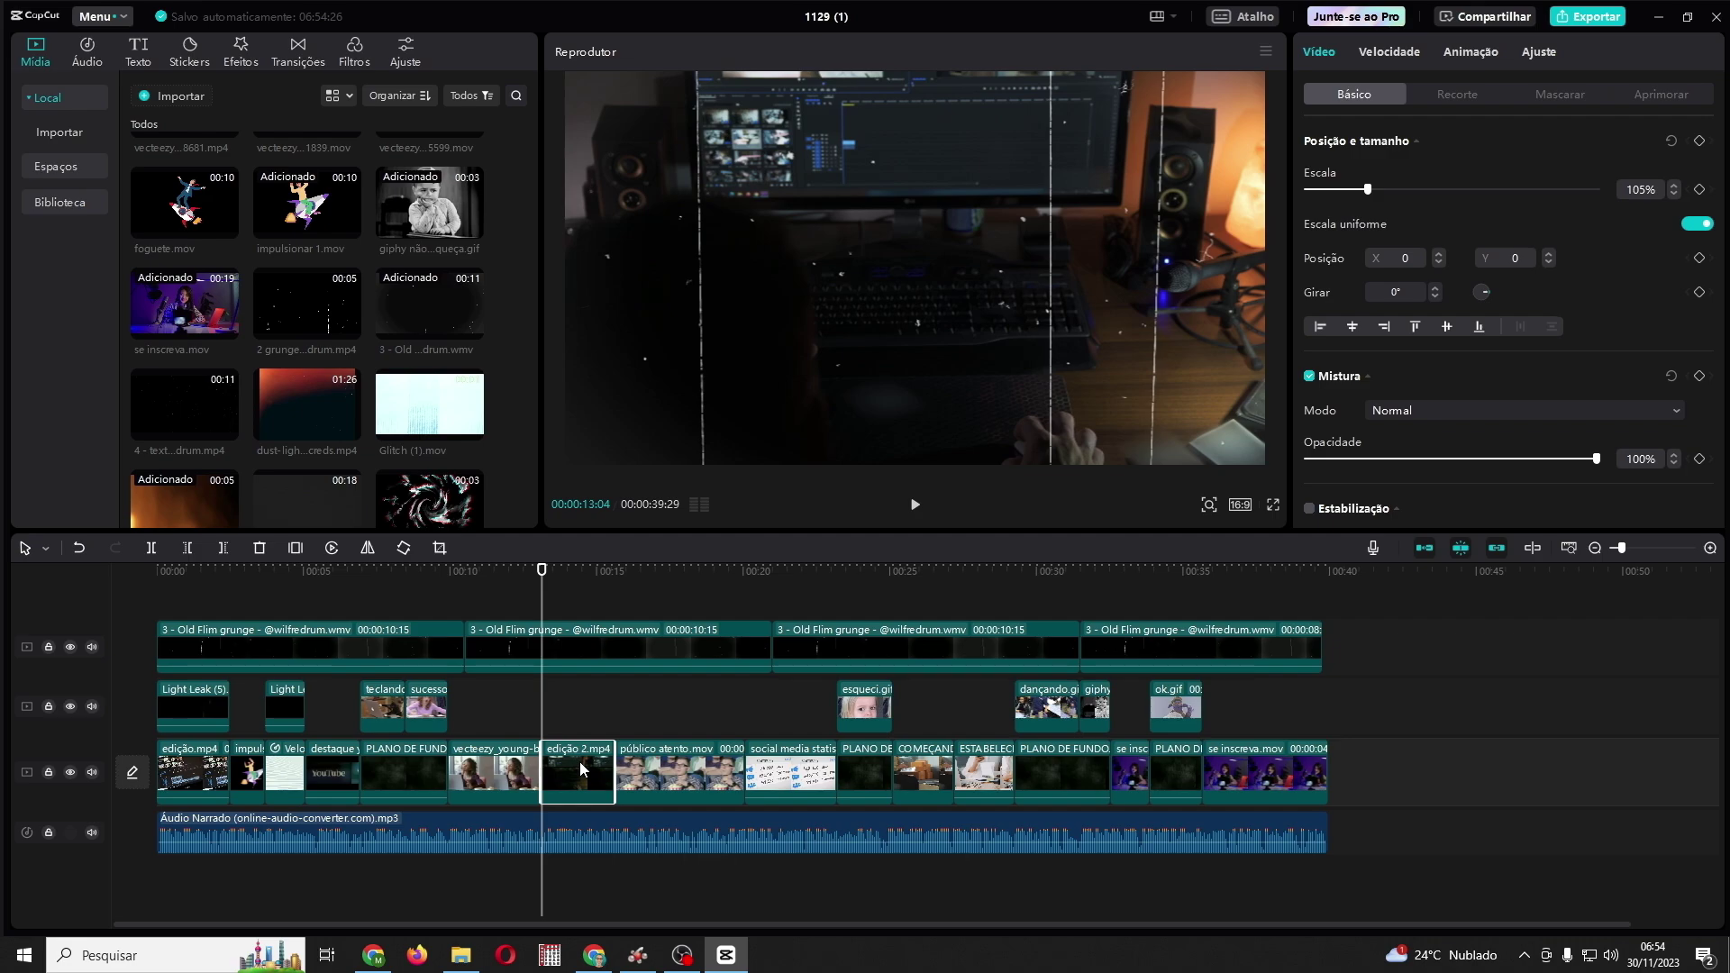
{"action": "left_click", "coordinate": [1700, 189]}
{"action": "left_click_drag", "start_coordinate": [542, 592], "coordinate": [577, 598]}
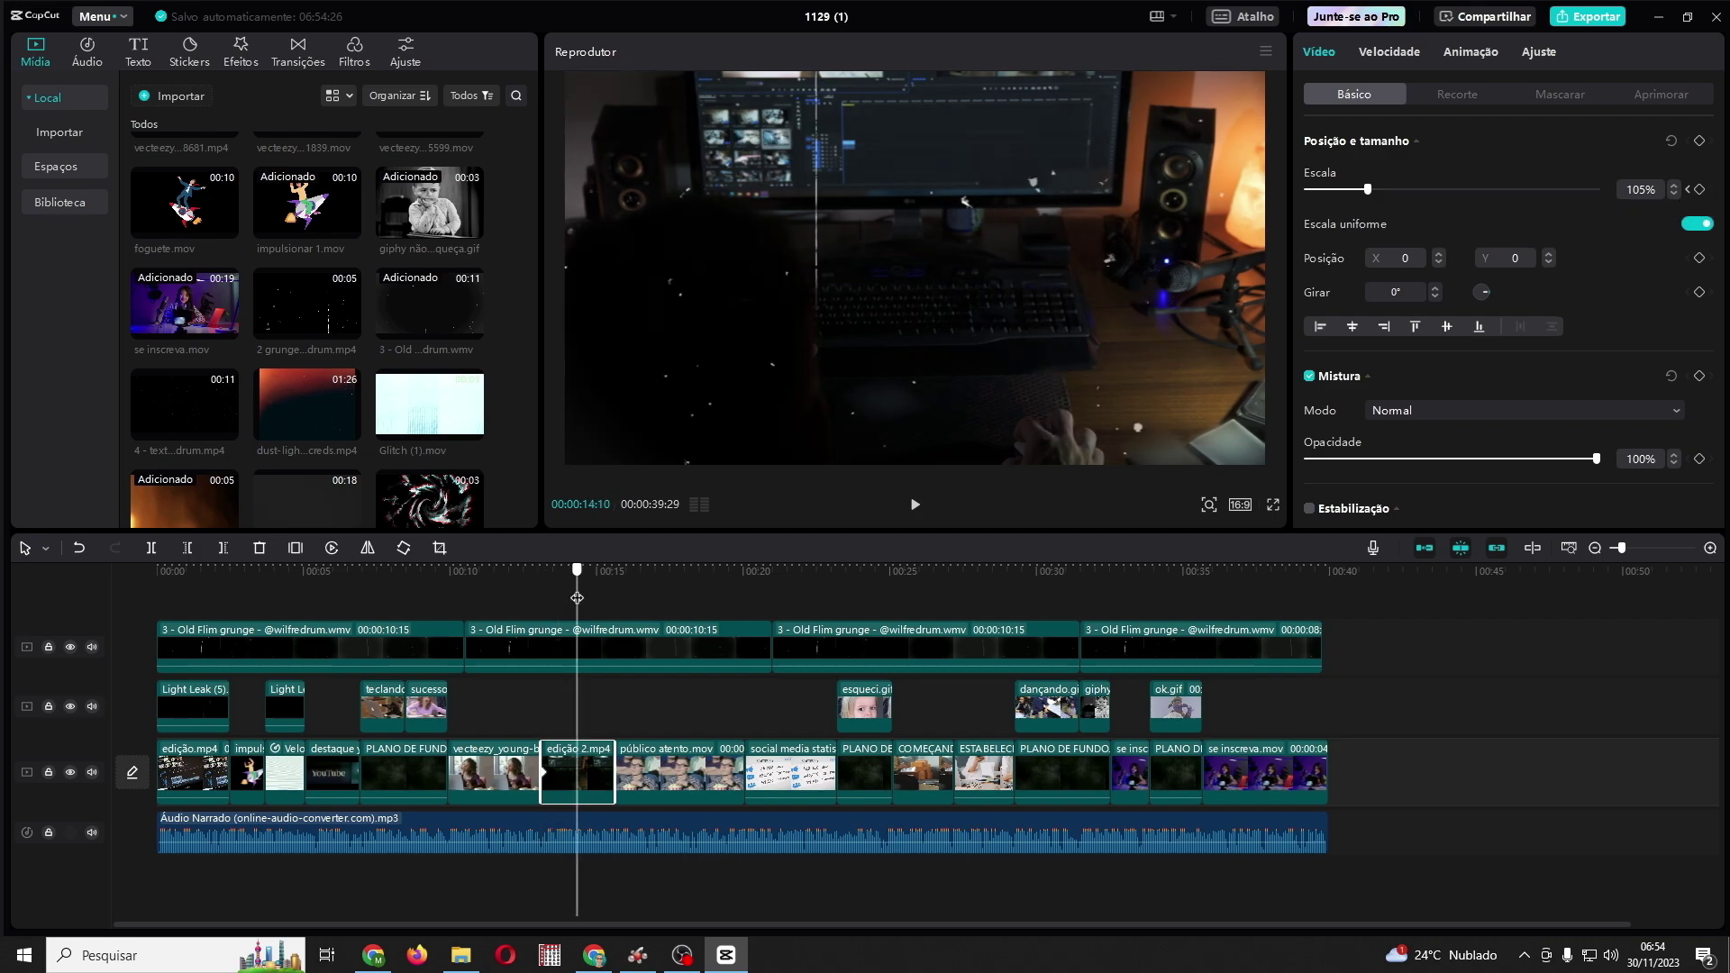
{"action": "left_click", "coordinate": [1700, 189]}
{"action": "left_click_drag", "start_coordinate": [577, 620], "coordinate": [608, 620]}
{"action": "left_click", "coordinate": [1700, 189]}
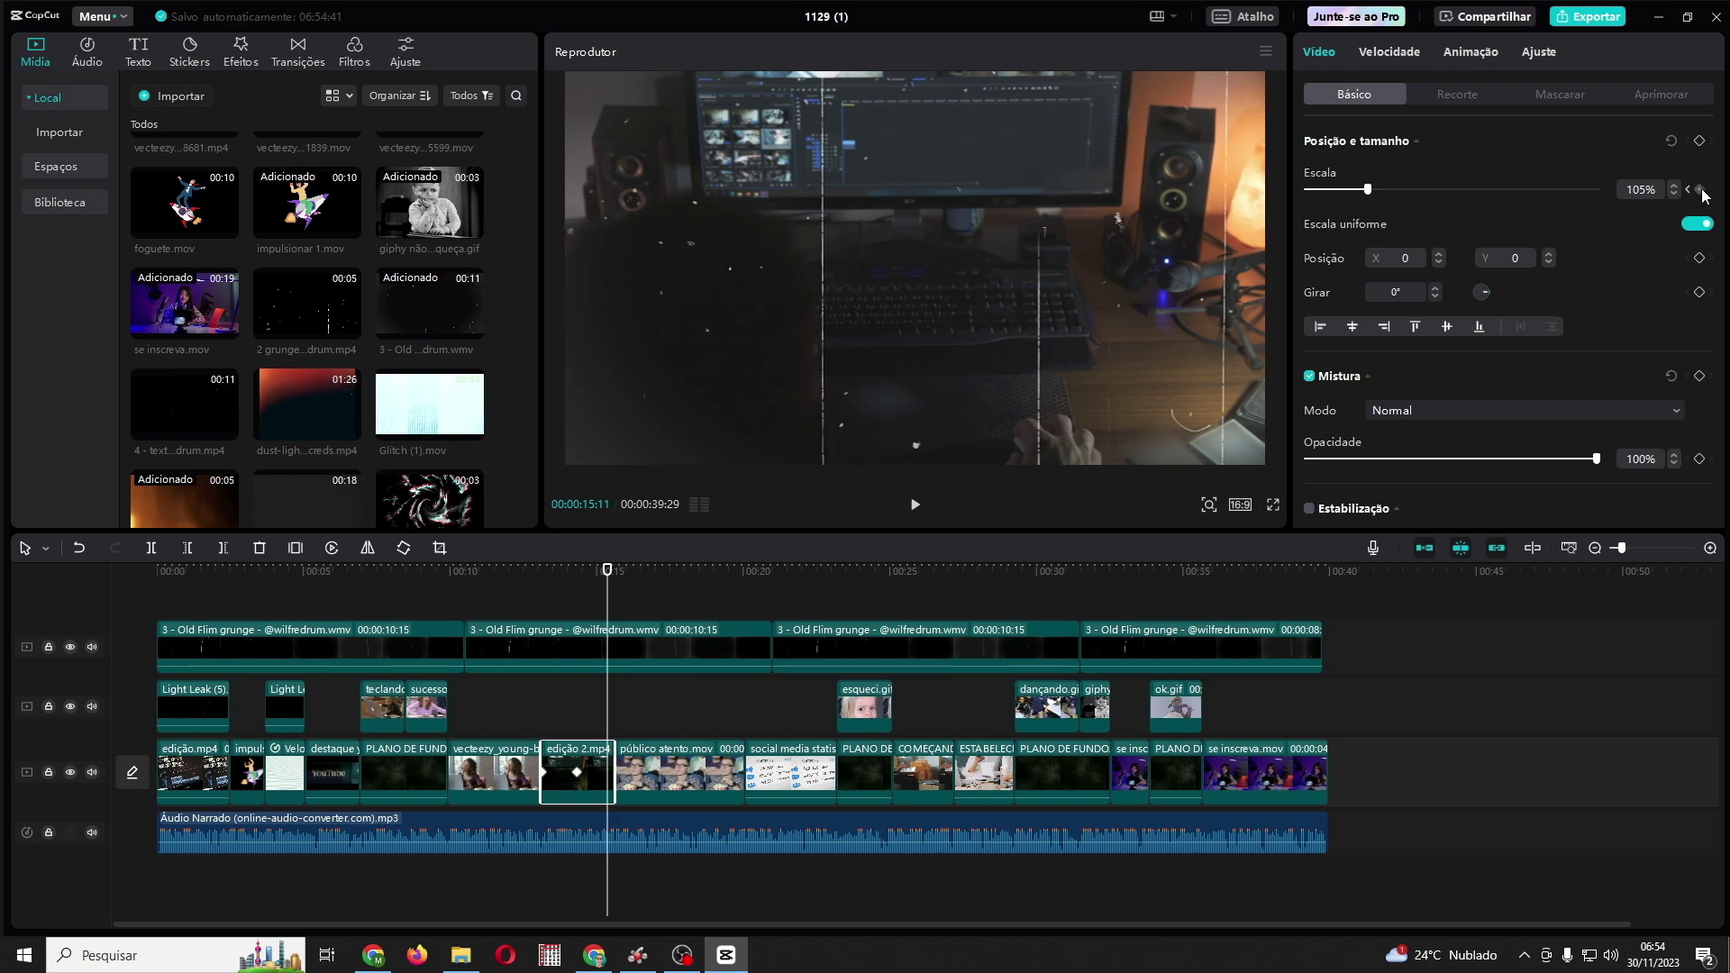
Step: Set the scale keyframes of edição 2.mp4 to 124% at 00:00:13:04, about 99% at 00:00:14:10 and 125% at 00:00:15:11, and preview the animation
{"action": "left_click", "coordinate": [555, 613]}
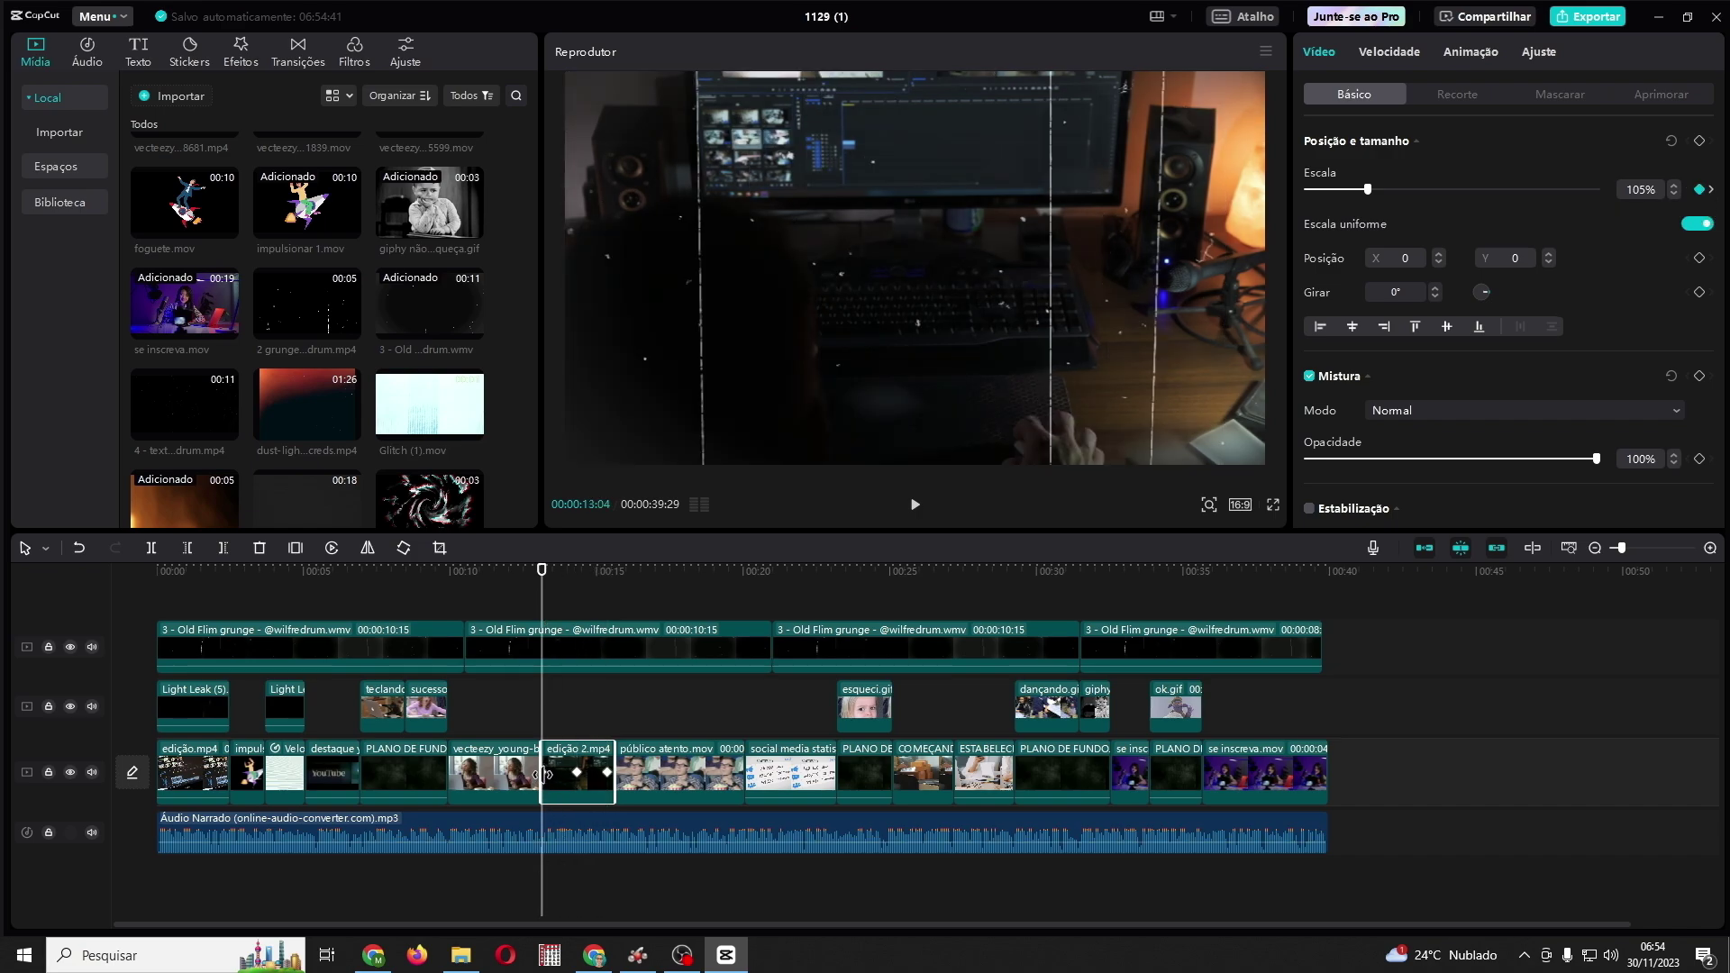
{"action": "left_click_drag", "start_coordinate": [1370, 195], "coordinate": [1379, 193]}
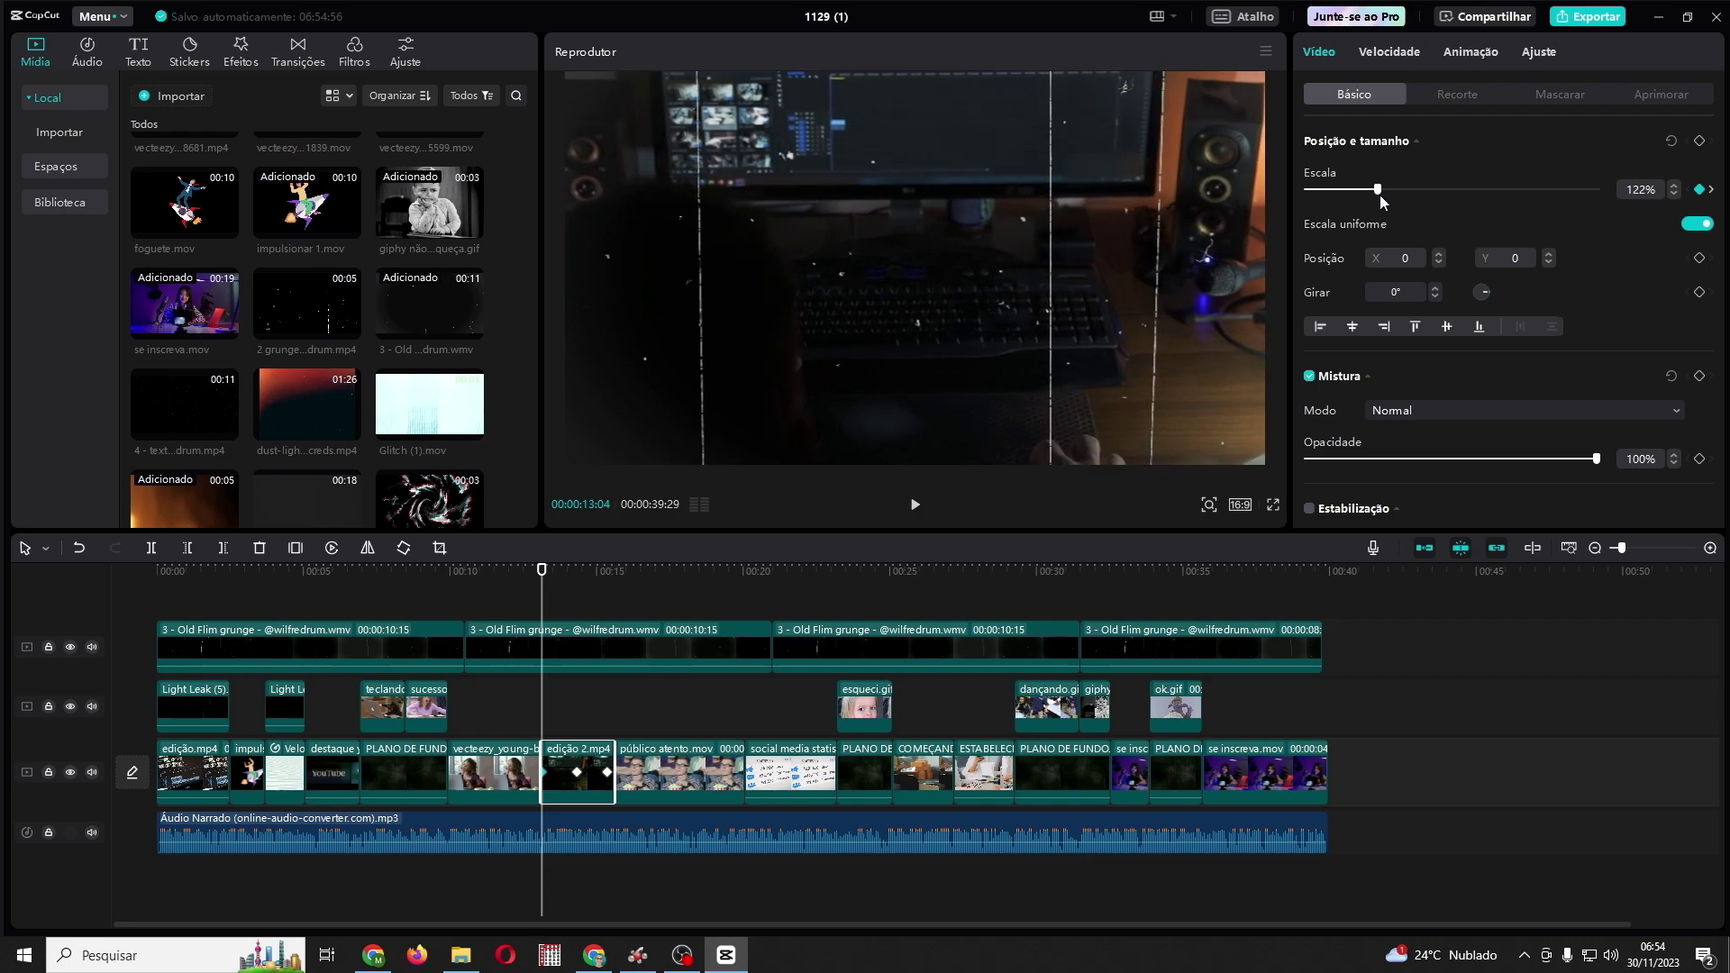
{"action": "left_click", "coordinate": [577, 773]}
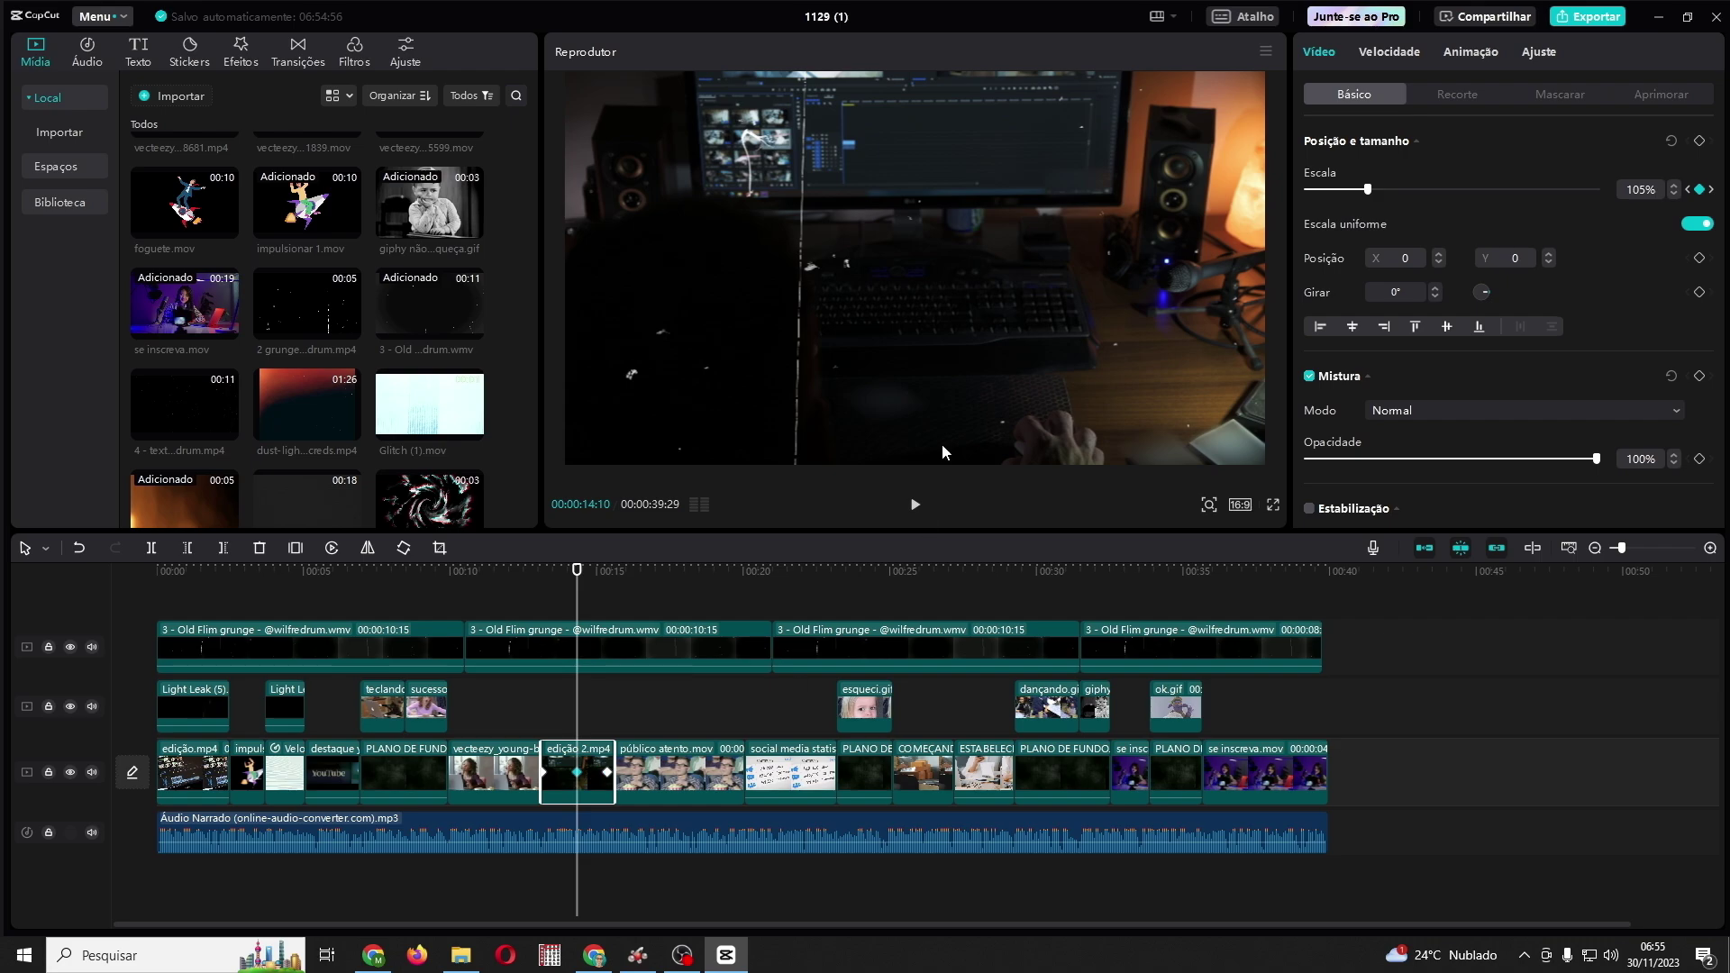
{"action": "left_click_drag", "start_coordinate": [1368, 191], "coordinate": [1365, 192]}
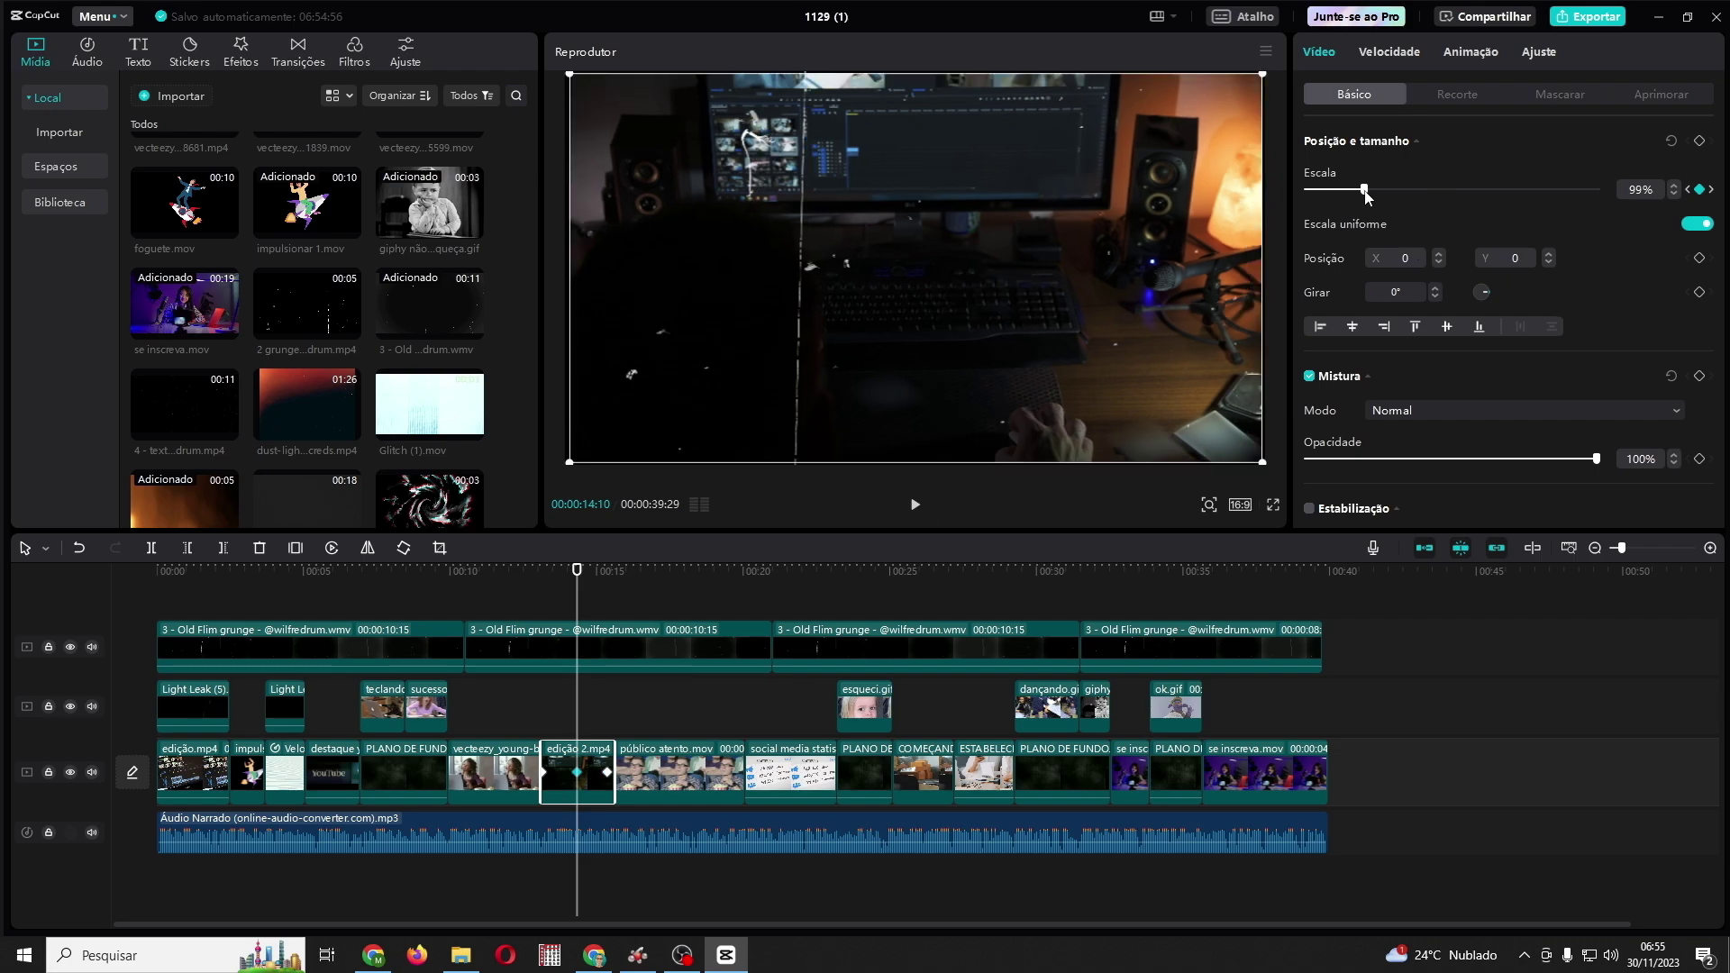
{"action": "left_click_drag", "start_coordinate": [577, 721], "coordinate": [599, 721]}
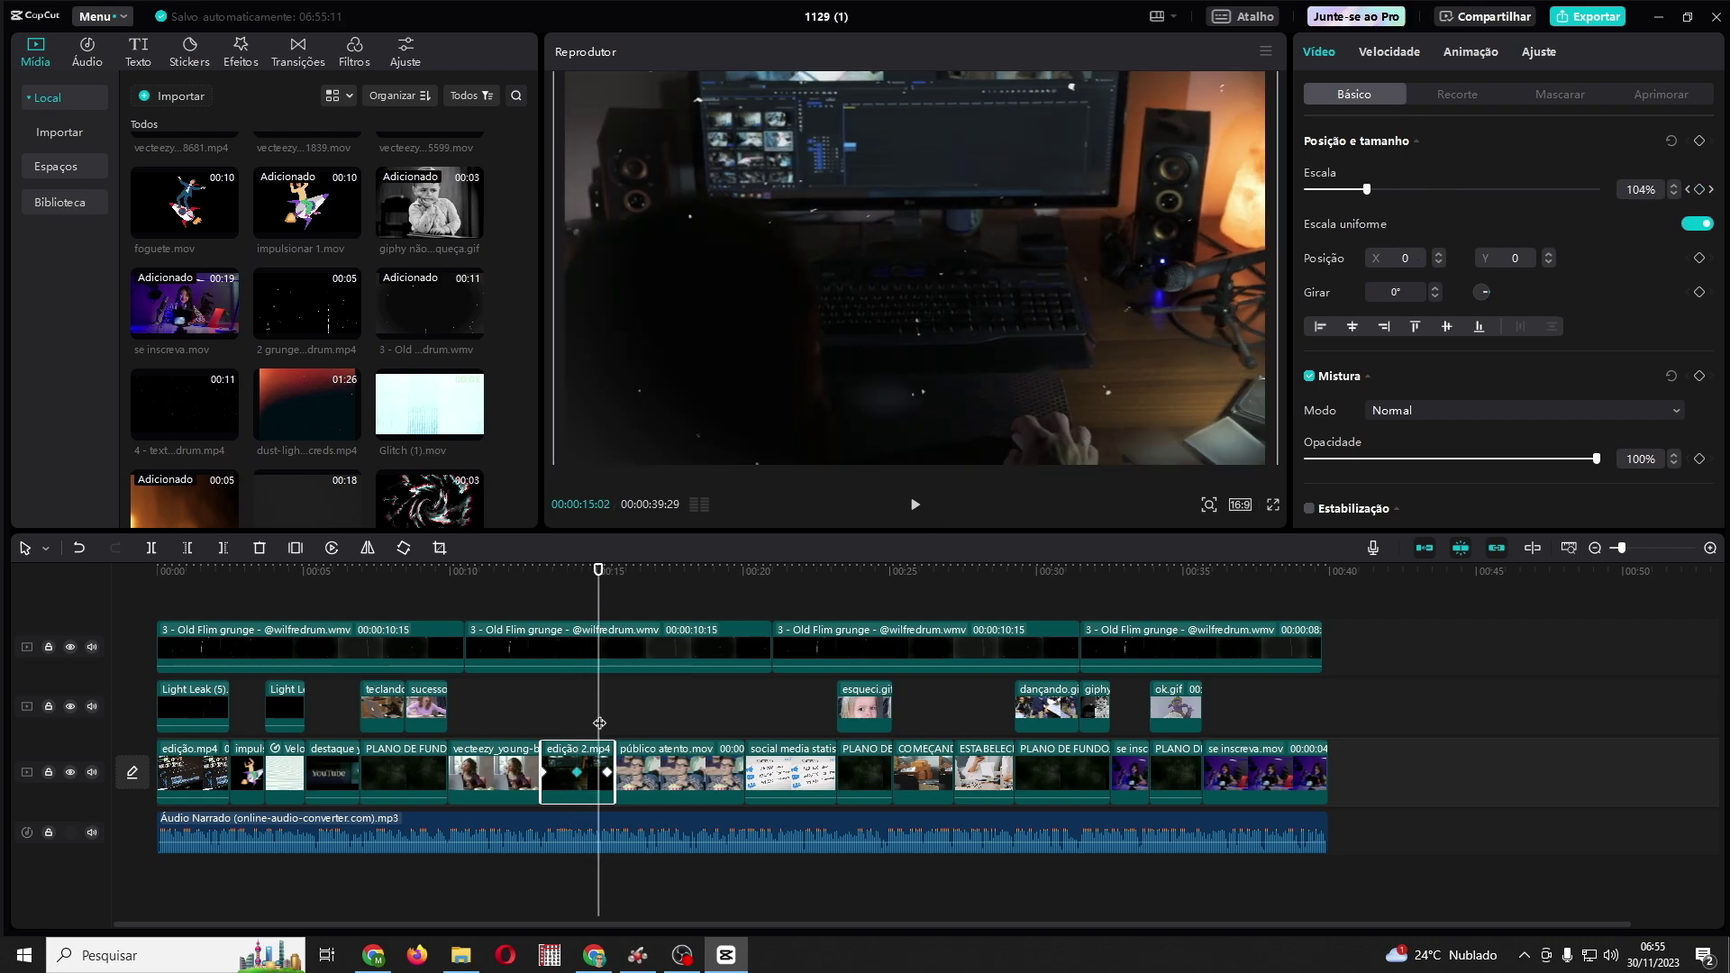
{"action": "left_click", "coordinate": [608, 773]}
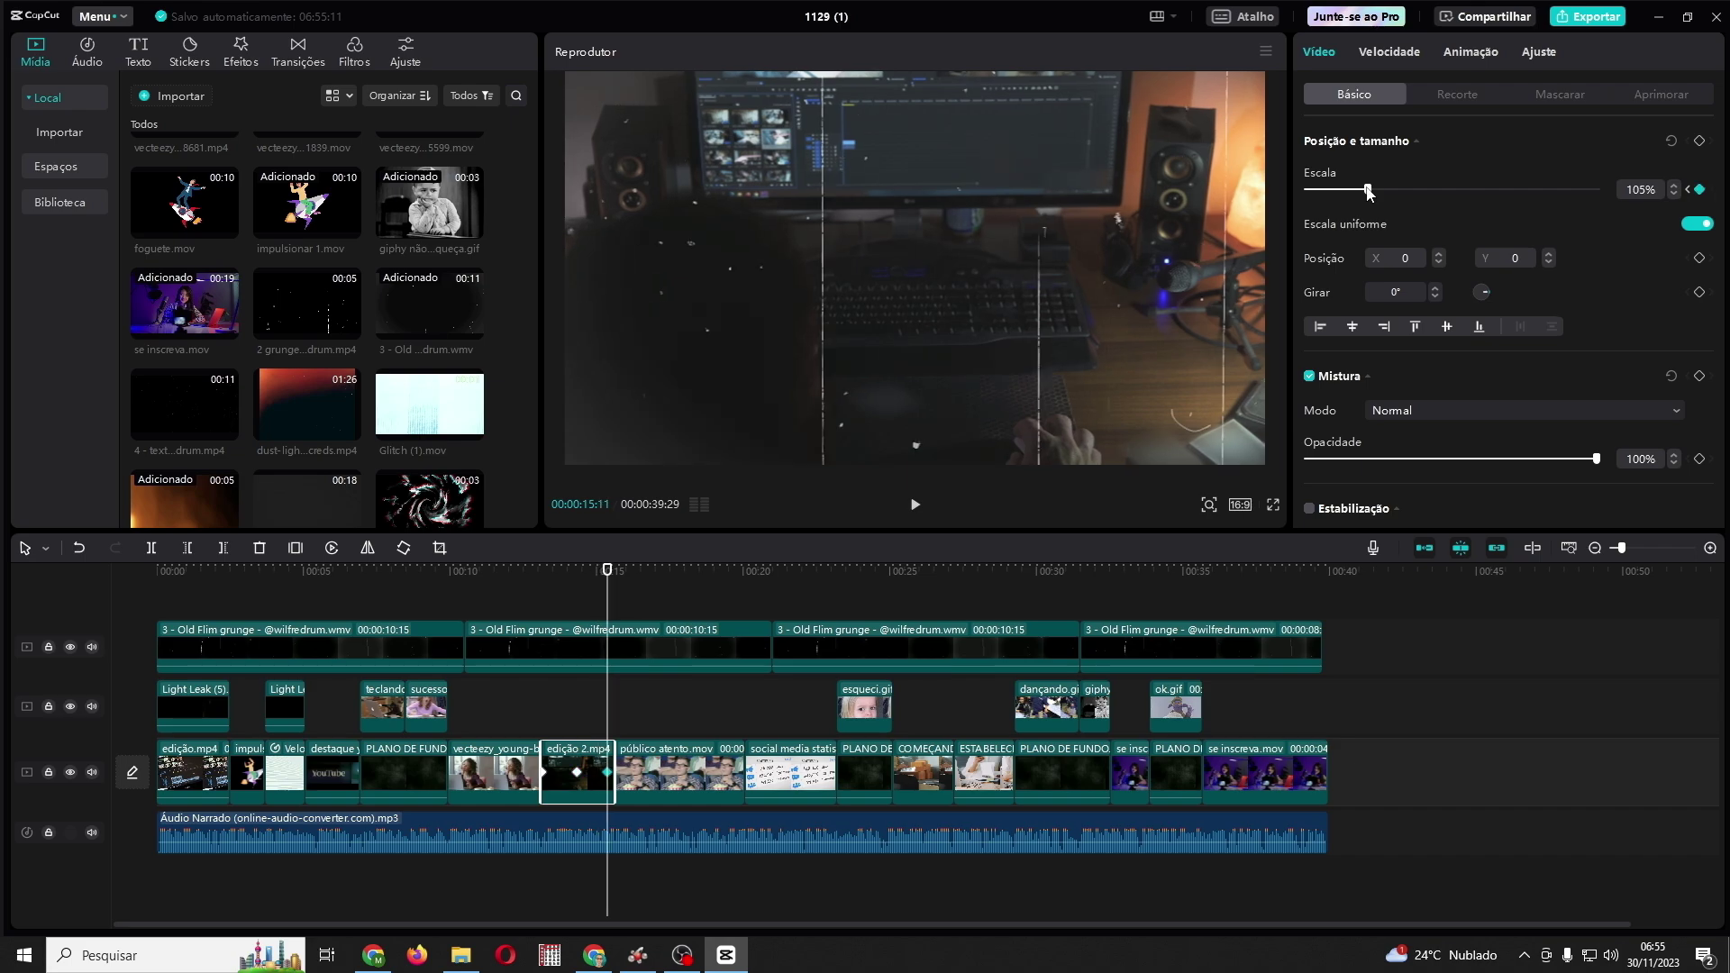
{"action": "left_click_drag", "start_coordinate": [1368, 192], "coordinate": [1379, 193]}
{"action": "key", "text": "Up"}
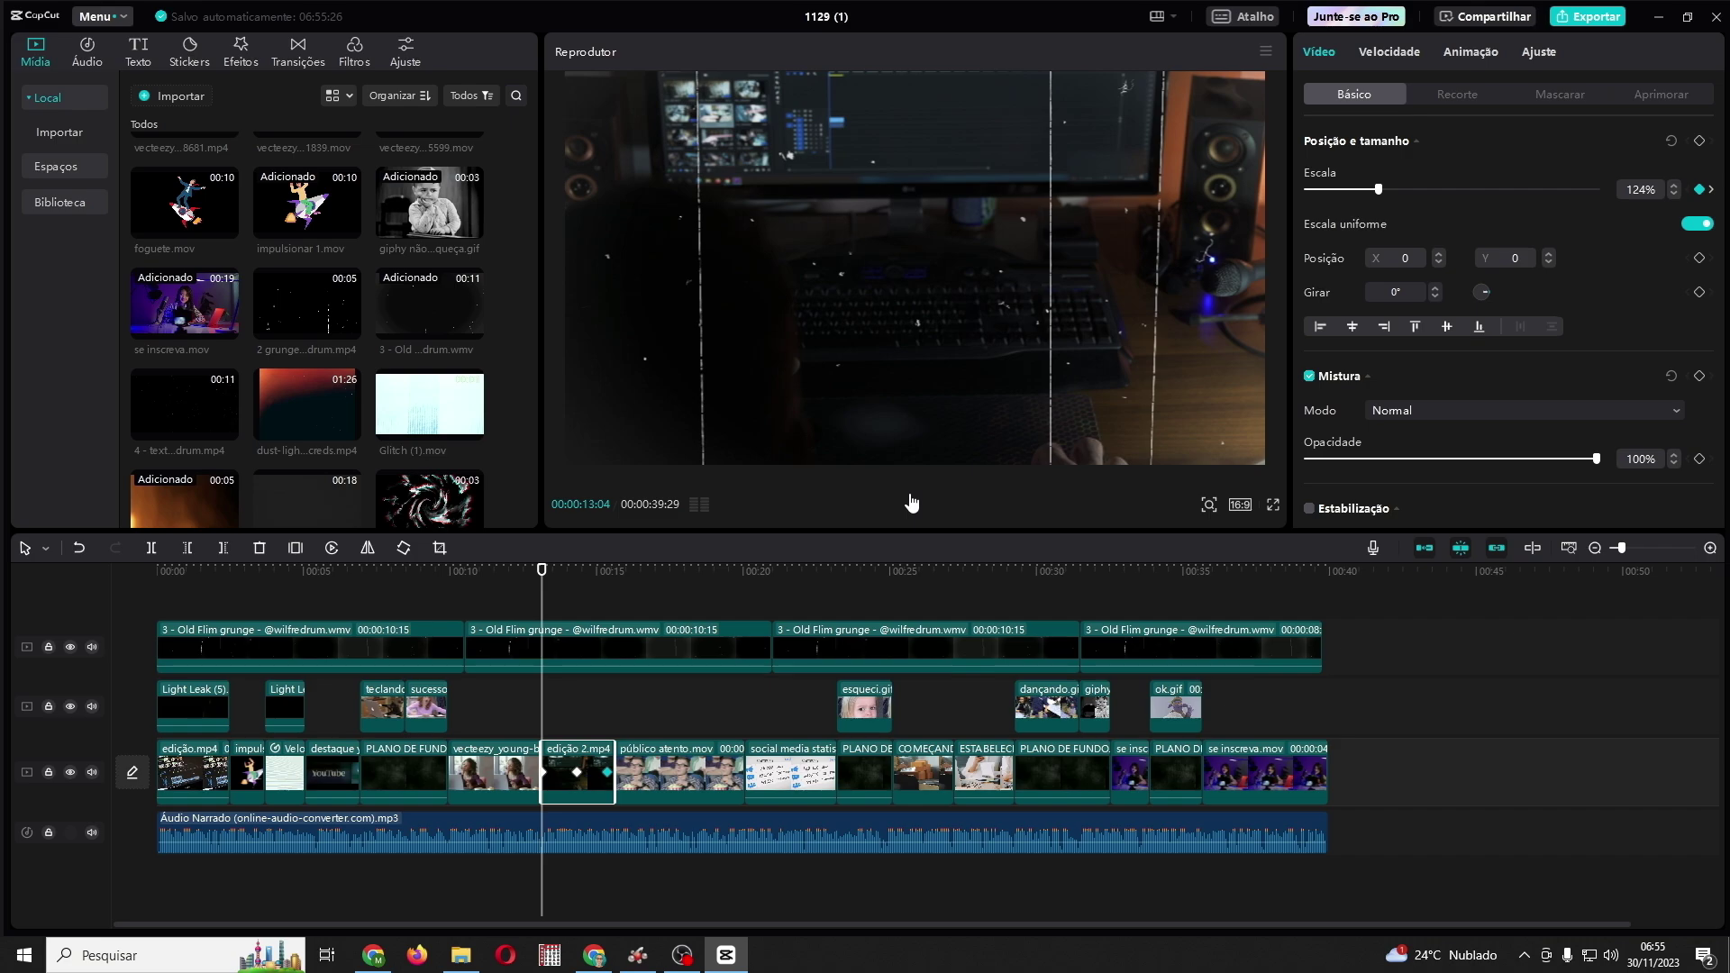
{"action": "left_click", "coordinate": [913, 503]}
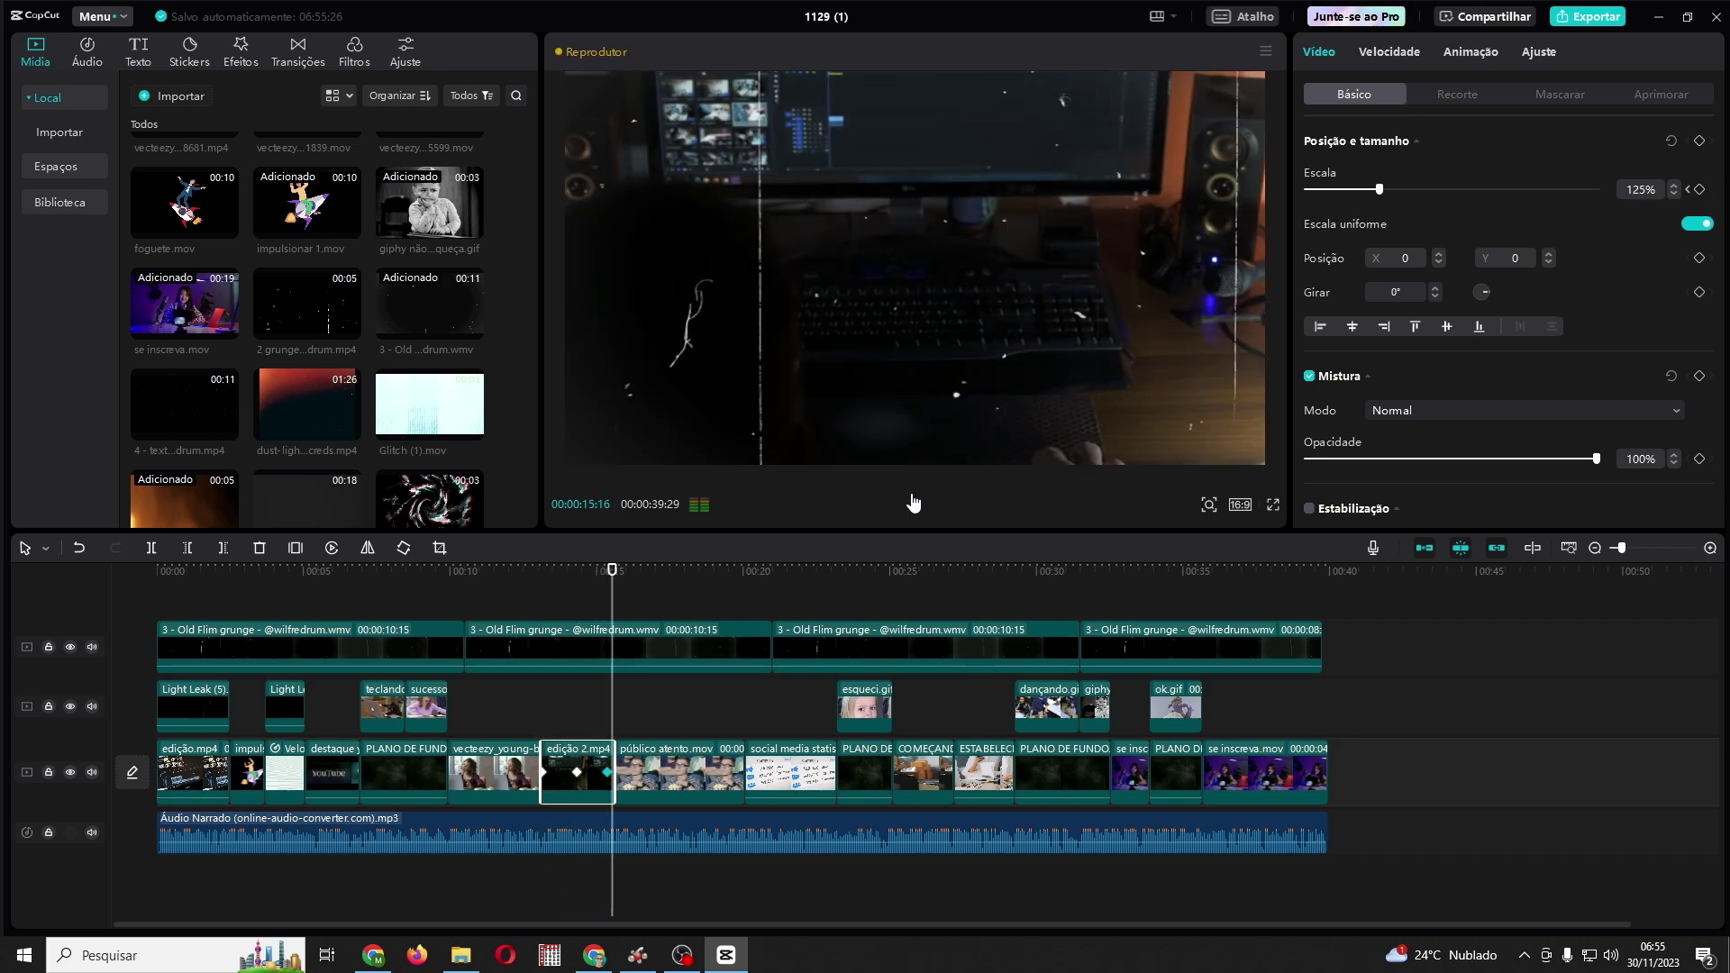
{"action": "left_click", "coordinate": [913, 503]}
Step: Add the Brilho 2 light transition between the impulsionar clip and the sped-up GRÁFICOS.mp4 clip
{"action": "left_click", "coordinate": [692, 709]}
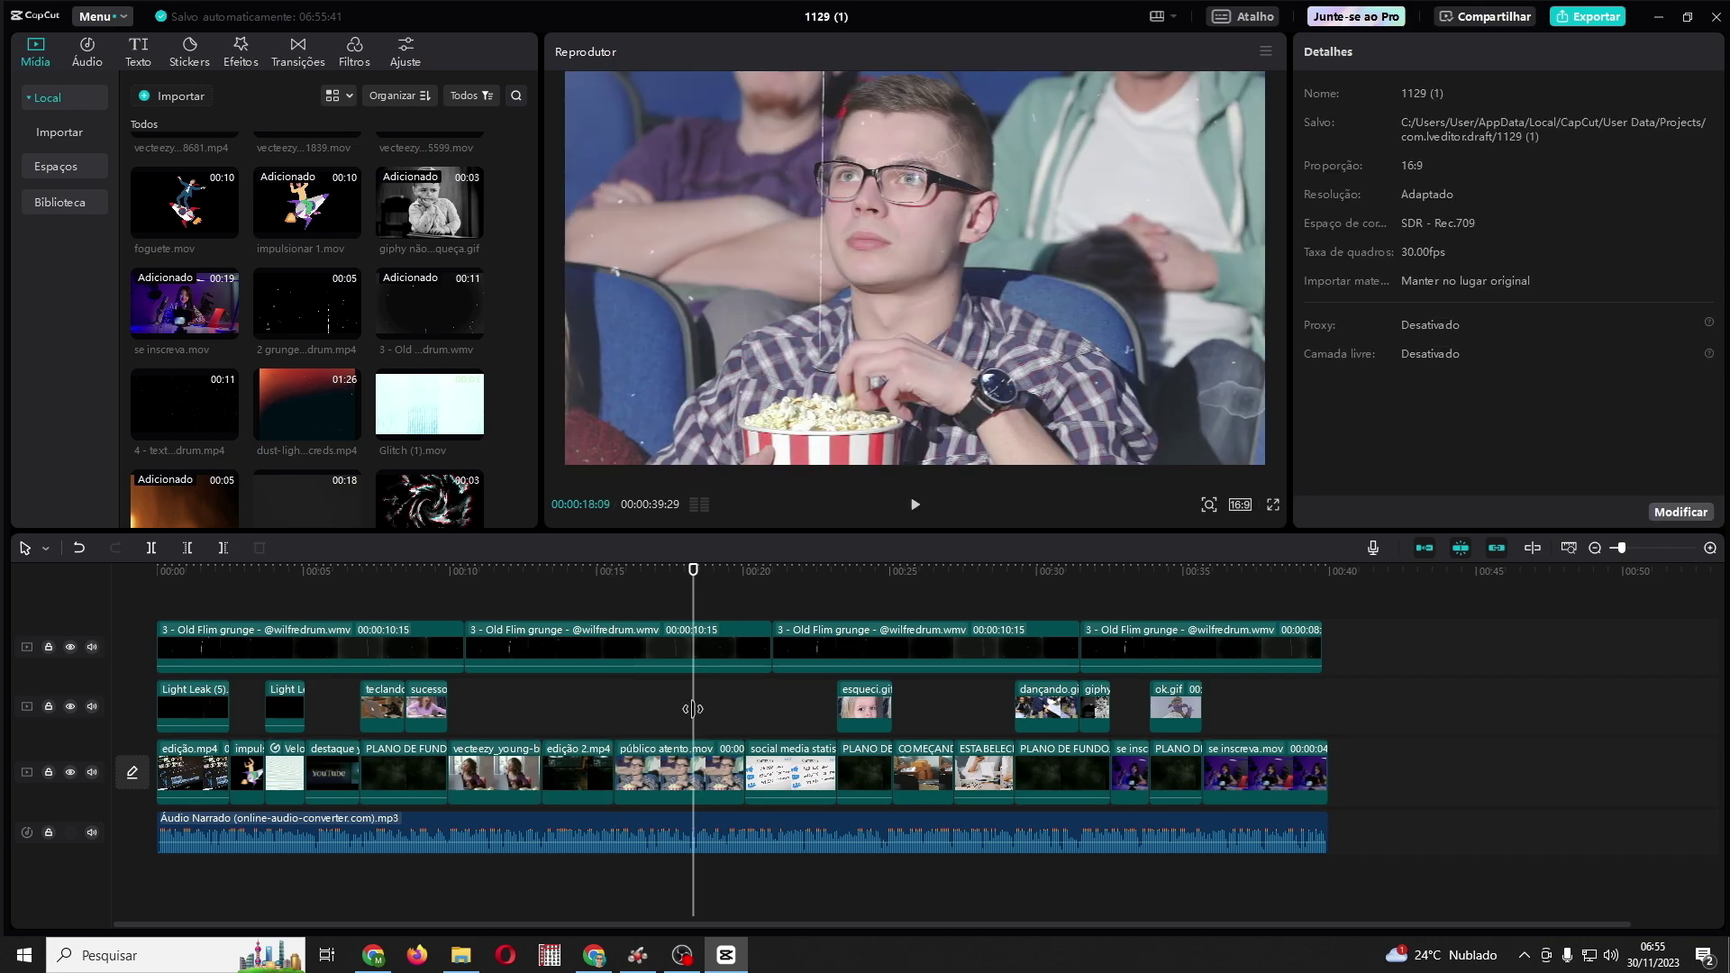
{"action": "key", "text": "Home"}
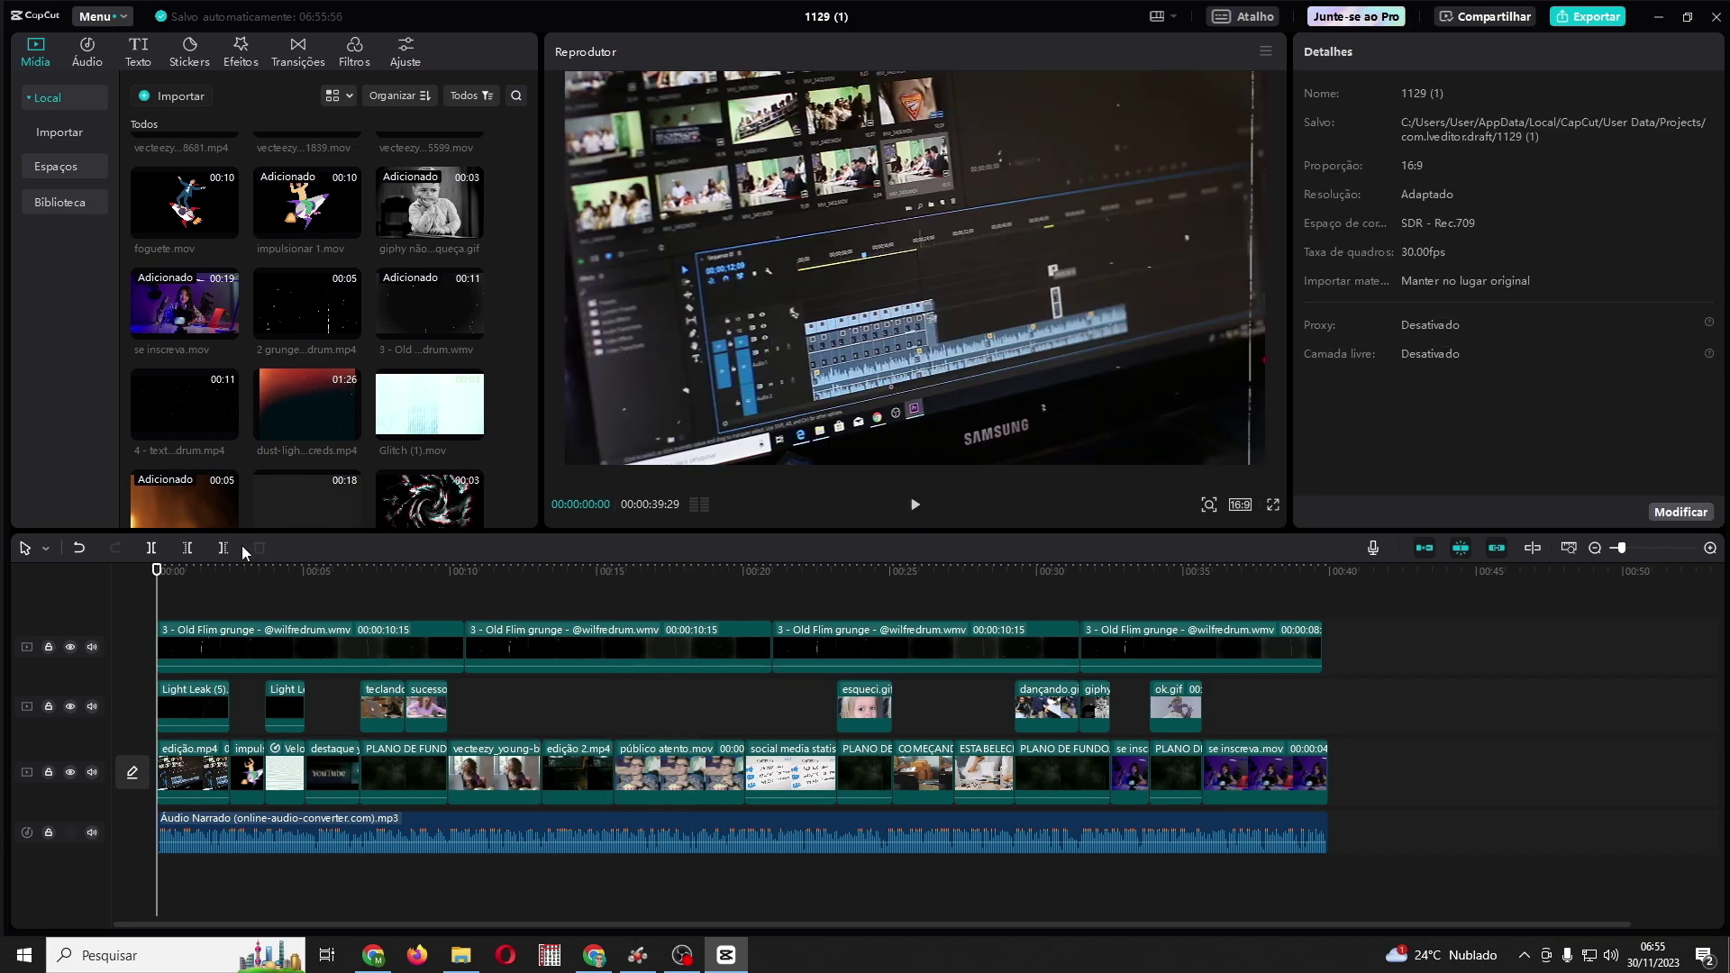
{"action": "left_click", "coordinate": [300, 60]}
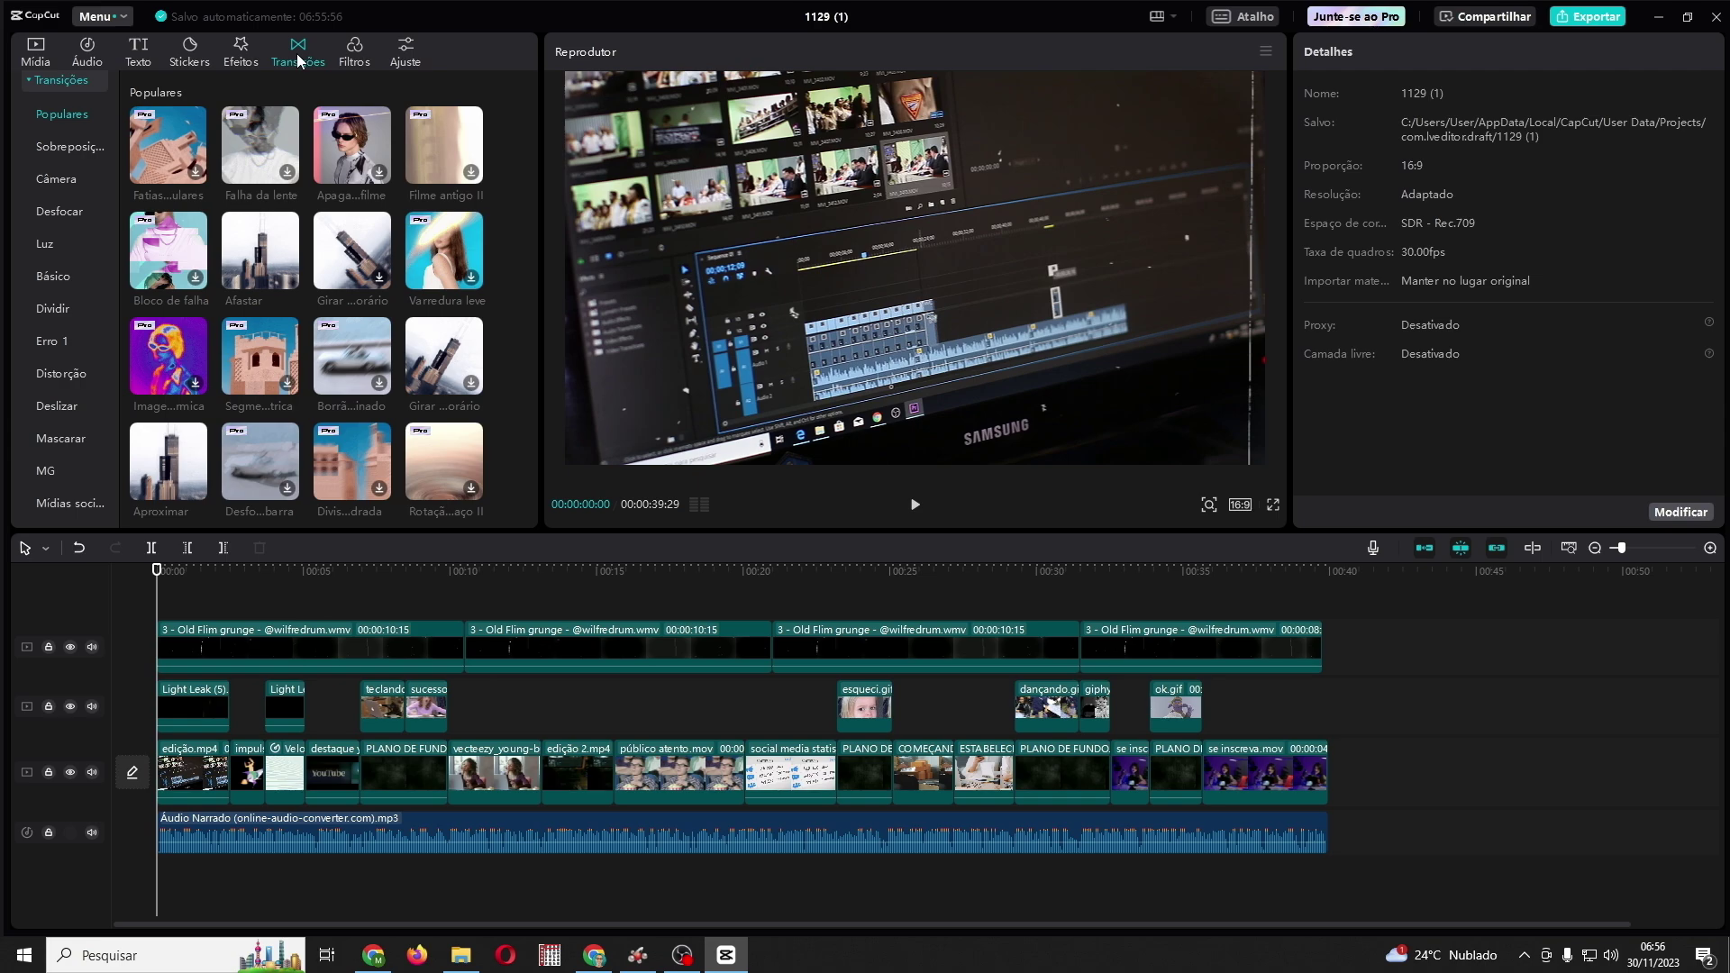
{"action": "left_click", "coordinate": [45, 244]}
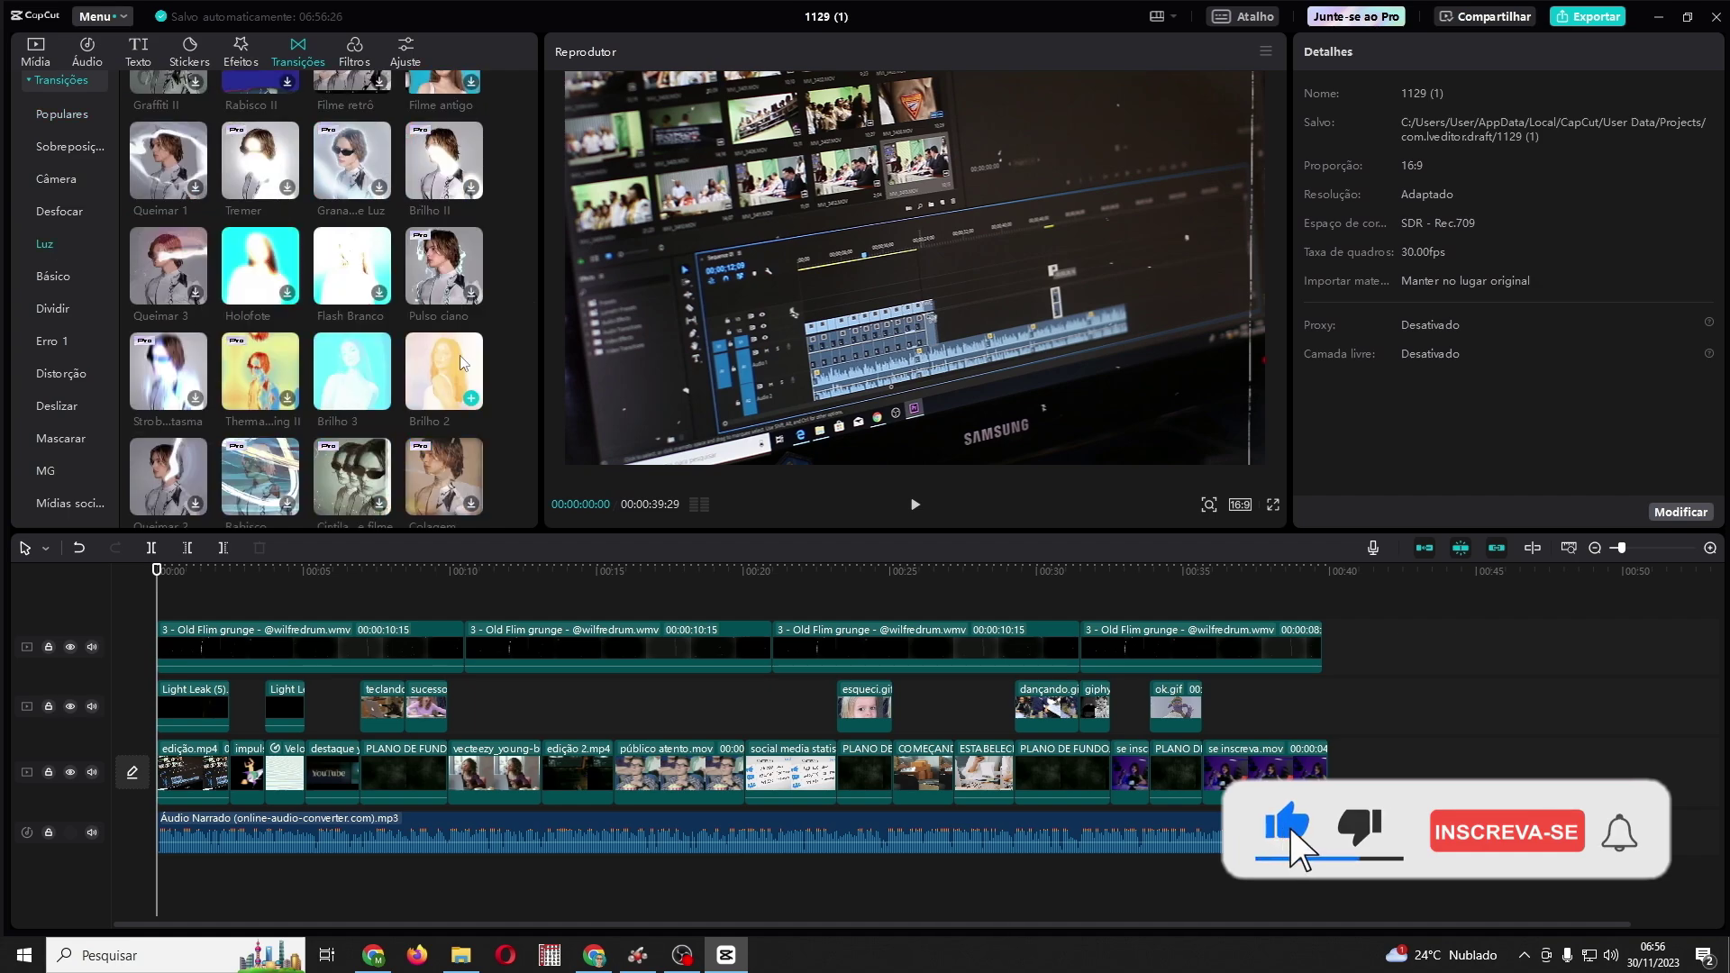
{"action": "left_click_drag", "start_coordinate": [449, 380], "coordinate": [265, 777]}
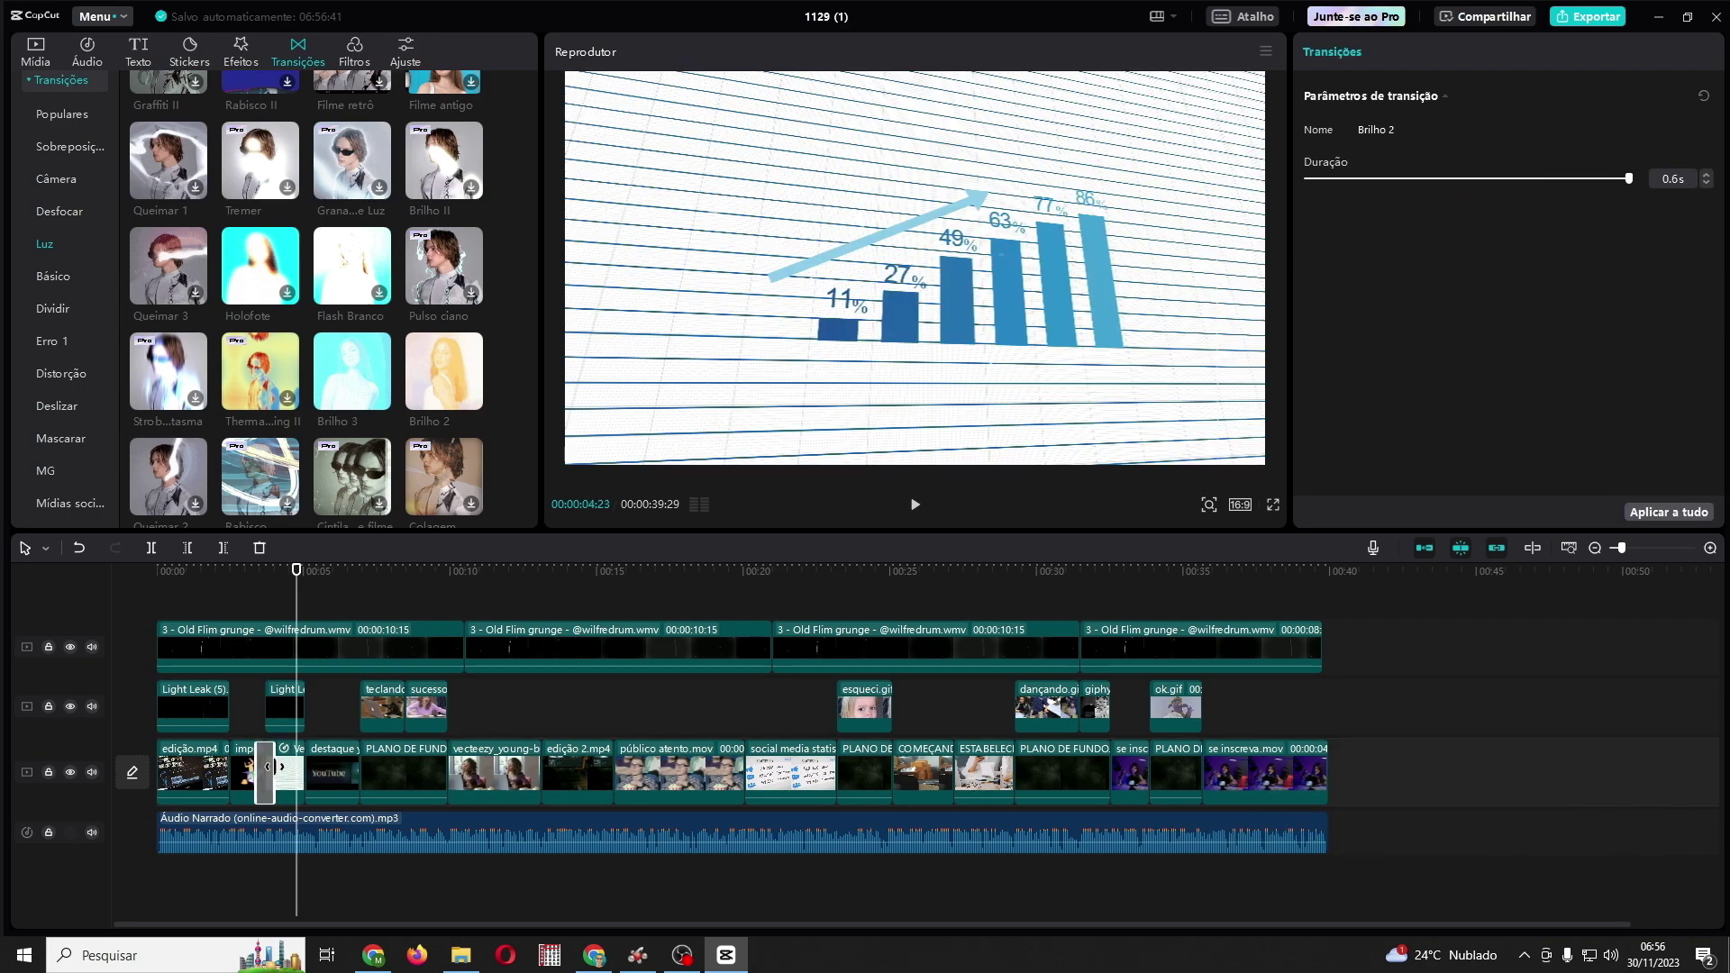
Step: Add the Erro 3 glitch transition between the first PLANO DE FUNDO clip and the vecteezy_young clip and check it
{"action": "left_click", "coordinate": [327, 570]}
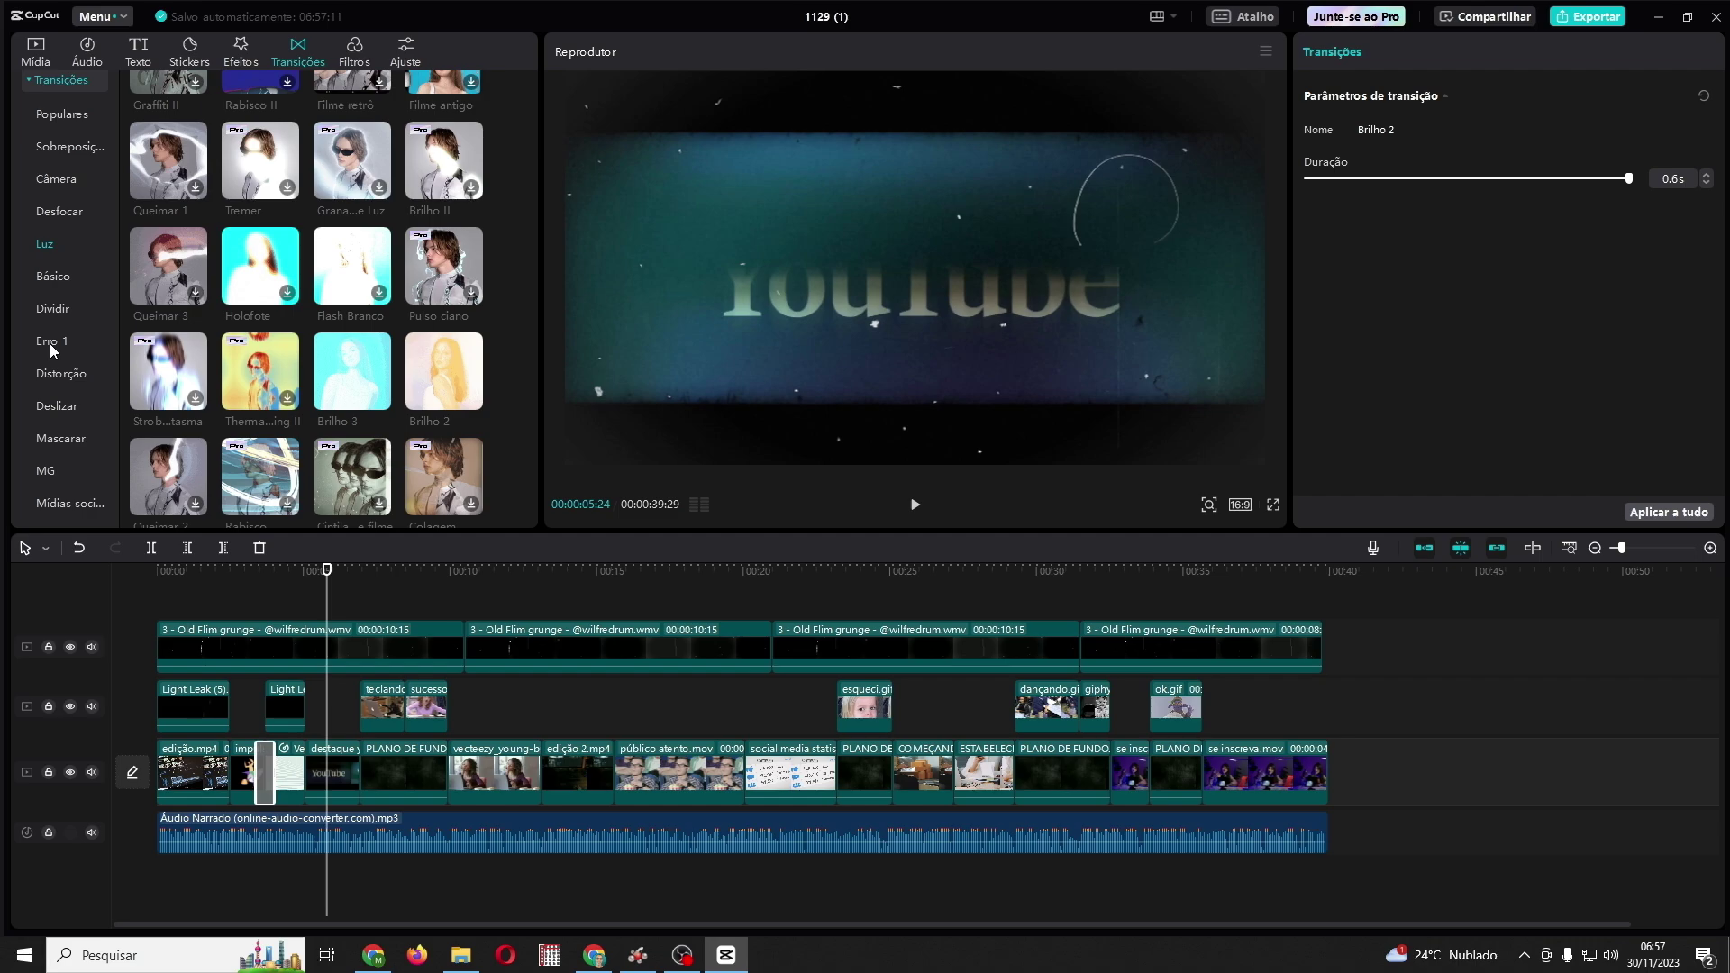
{"action": "left_click", "coordinate": [50, 342]}
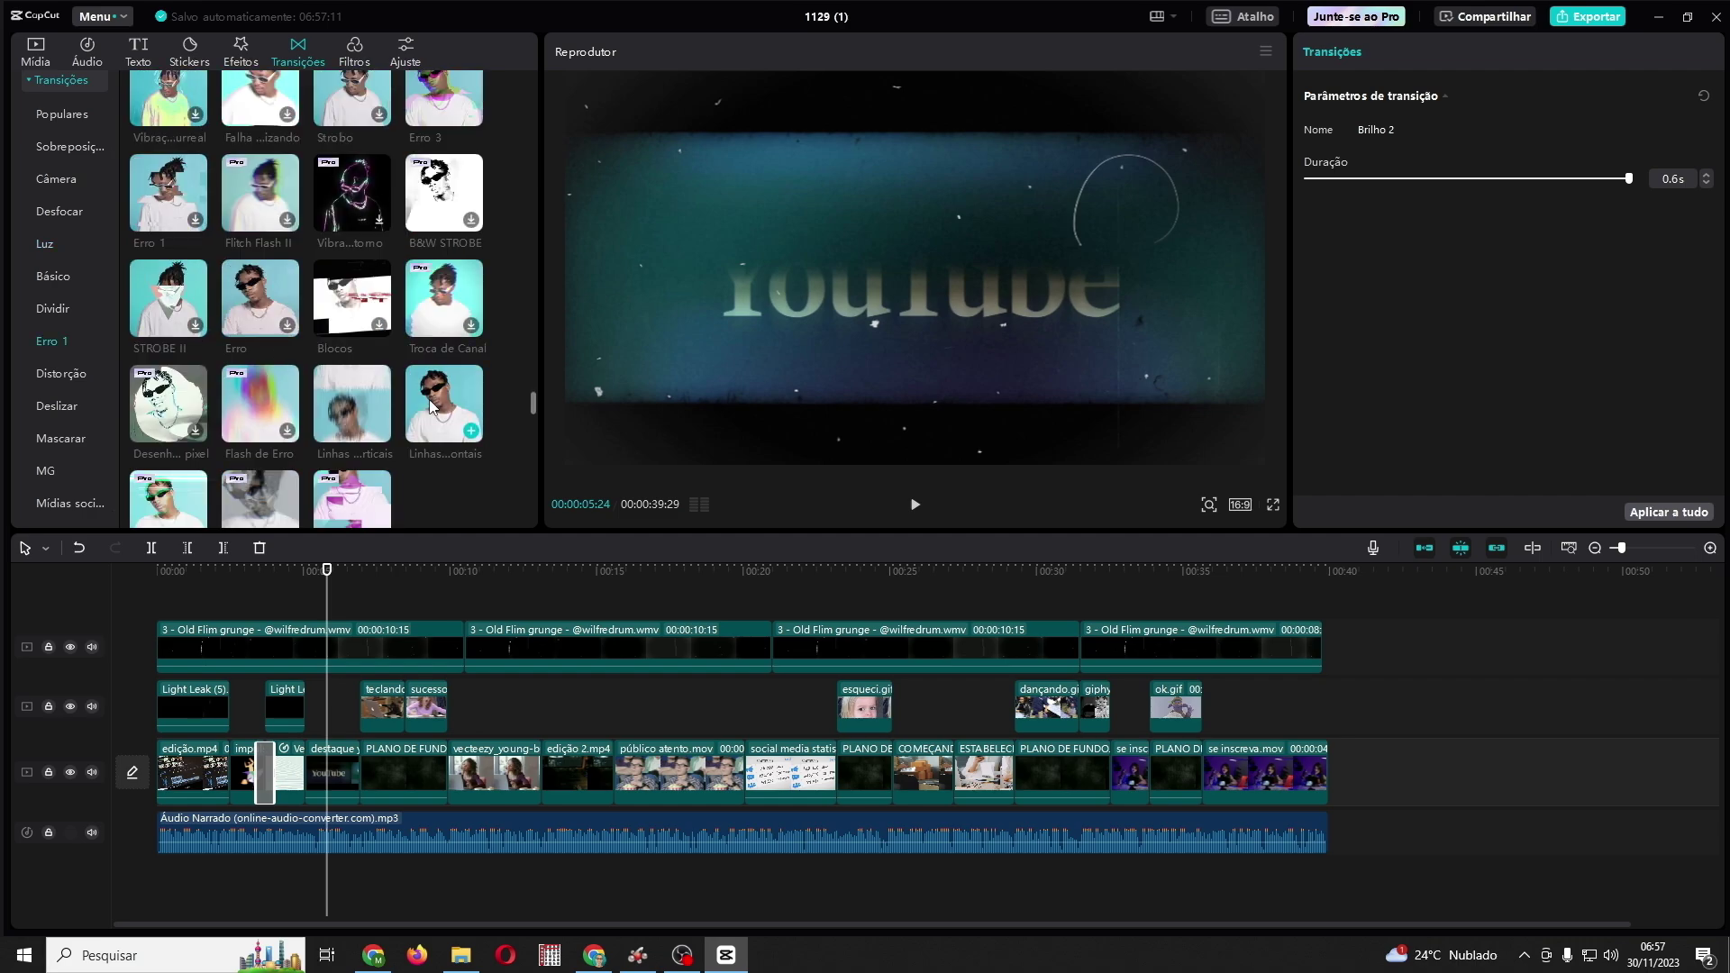
{"action": "scroll", "coordinate": [429, 398], "scroll_direction": "up", "scroll_amount": 1}
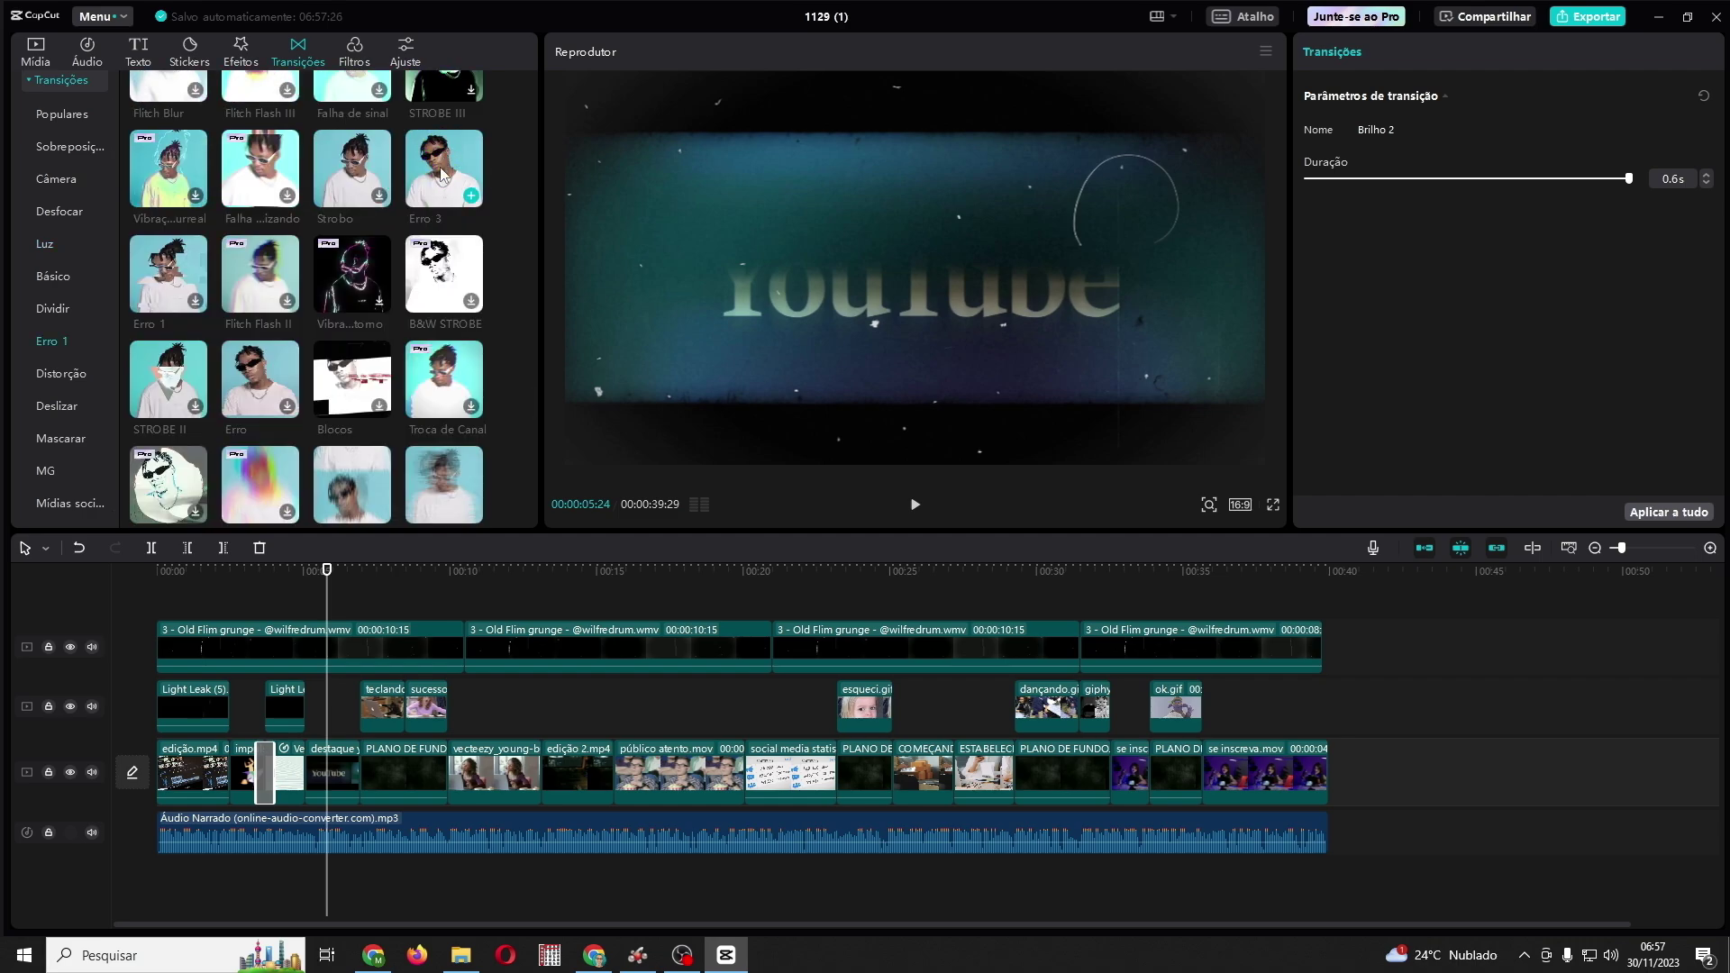
{"action": "left_click_drag", "start_coordinate": [441, 173], "coordinate": [461, 773]}
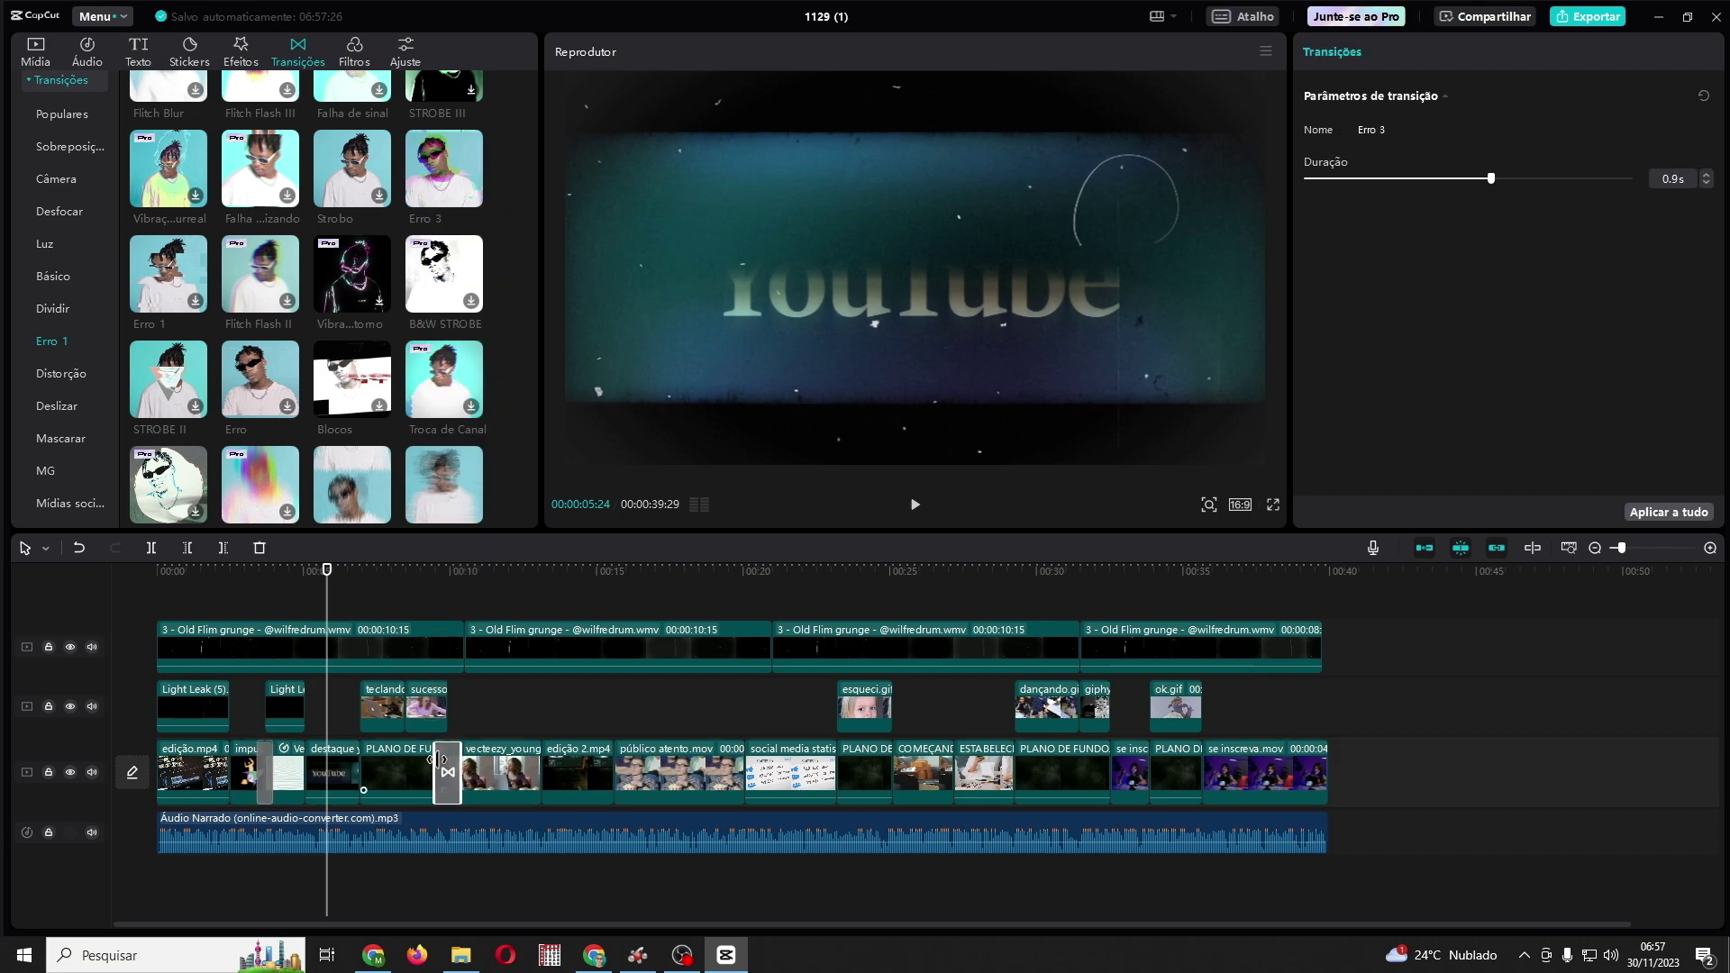
{"action": "left_click_drag", "start_coordinate": [361, 622], "coordinate": [479, 638]}
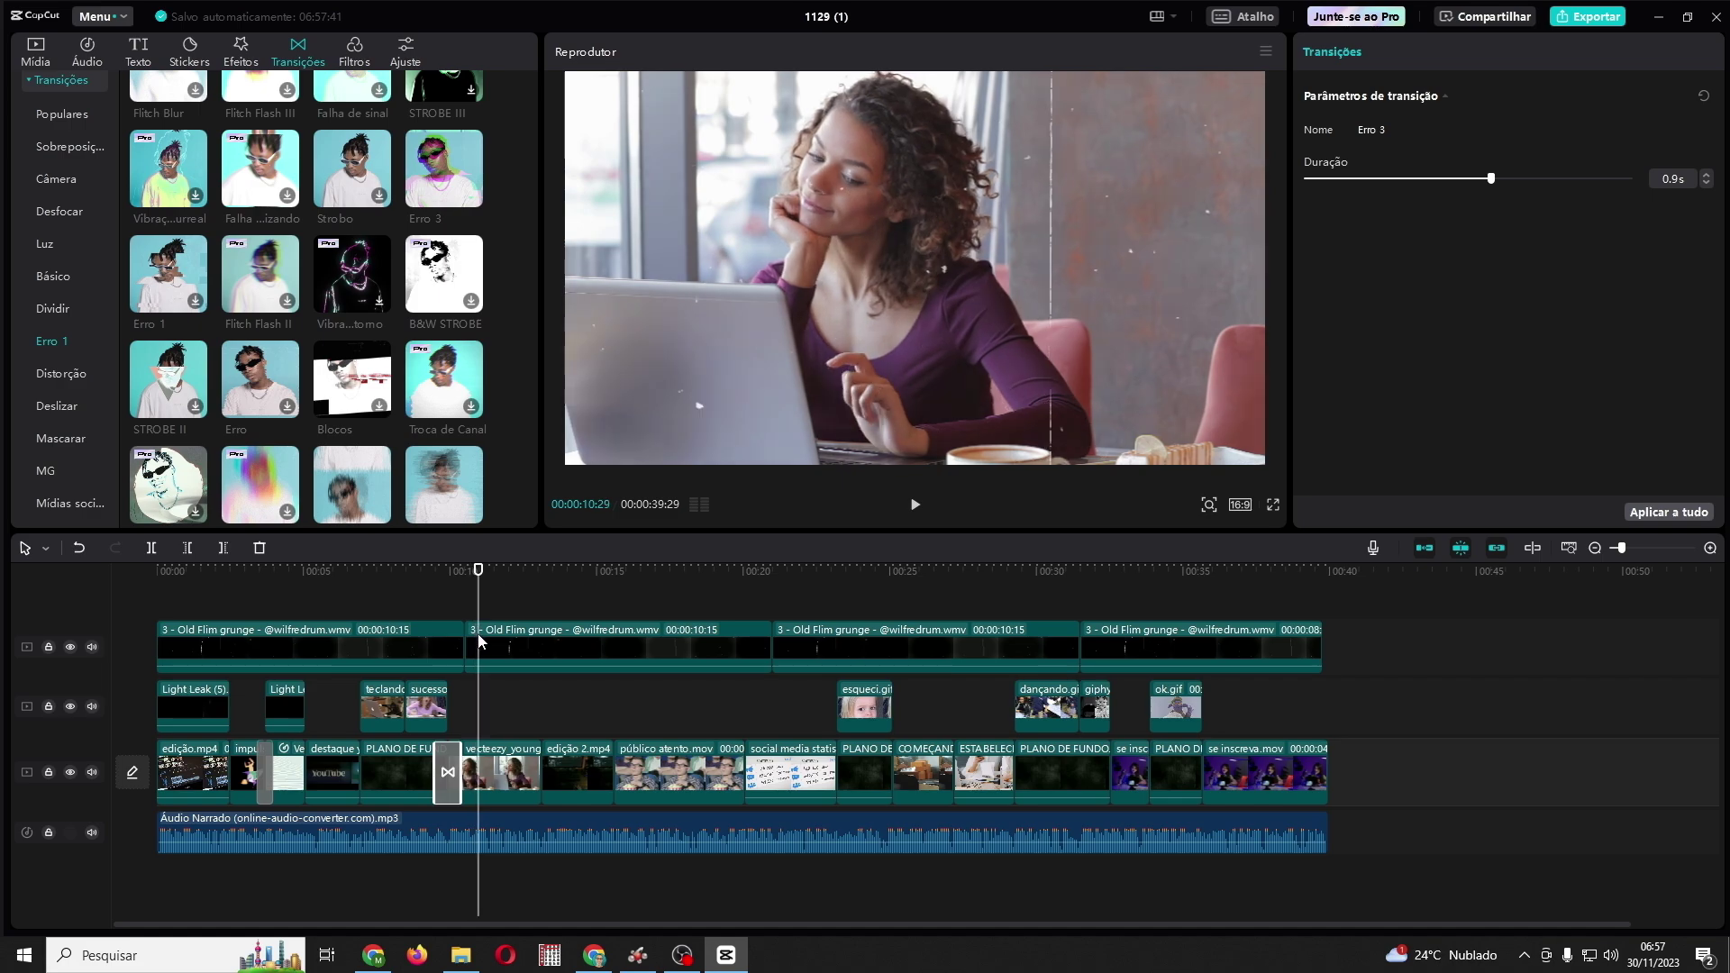
Step: Add the Inalar camera transition between edição 2.mp4 and público atento.mov, and Shake II between público atento.mov and the social media clip
{"action": "left_click", "coordinate": [72, 185]}
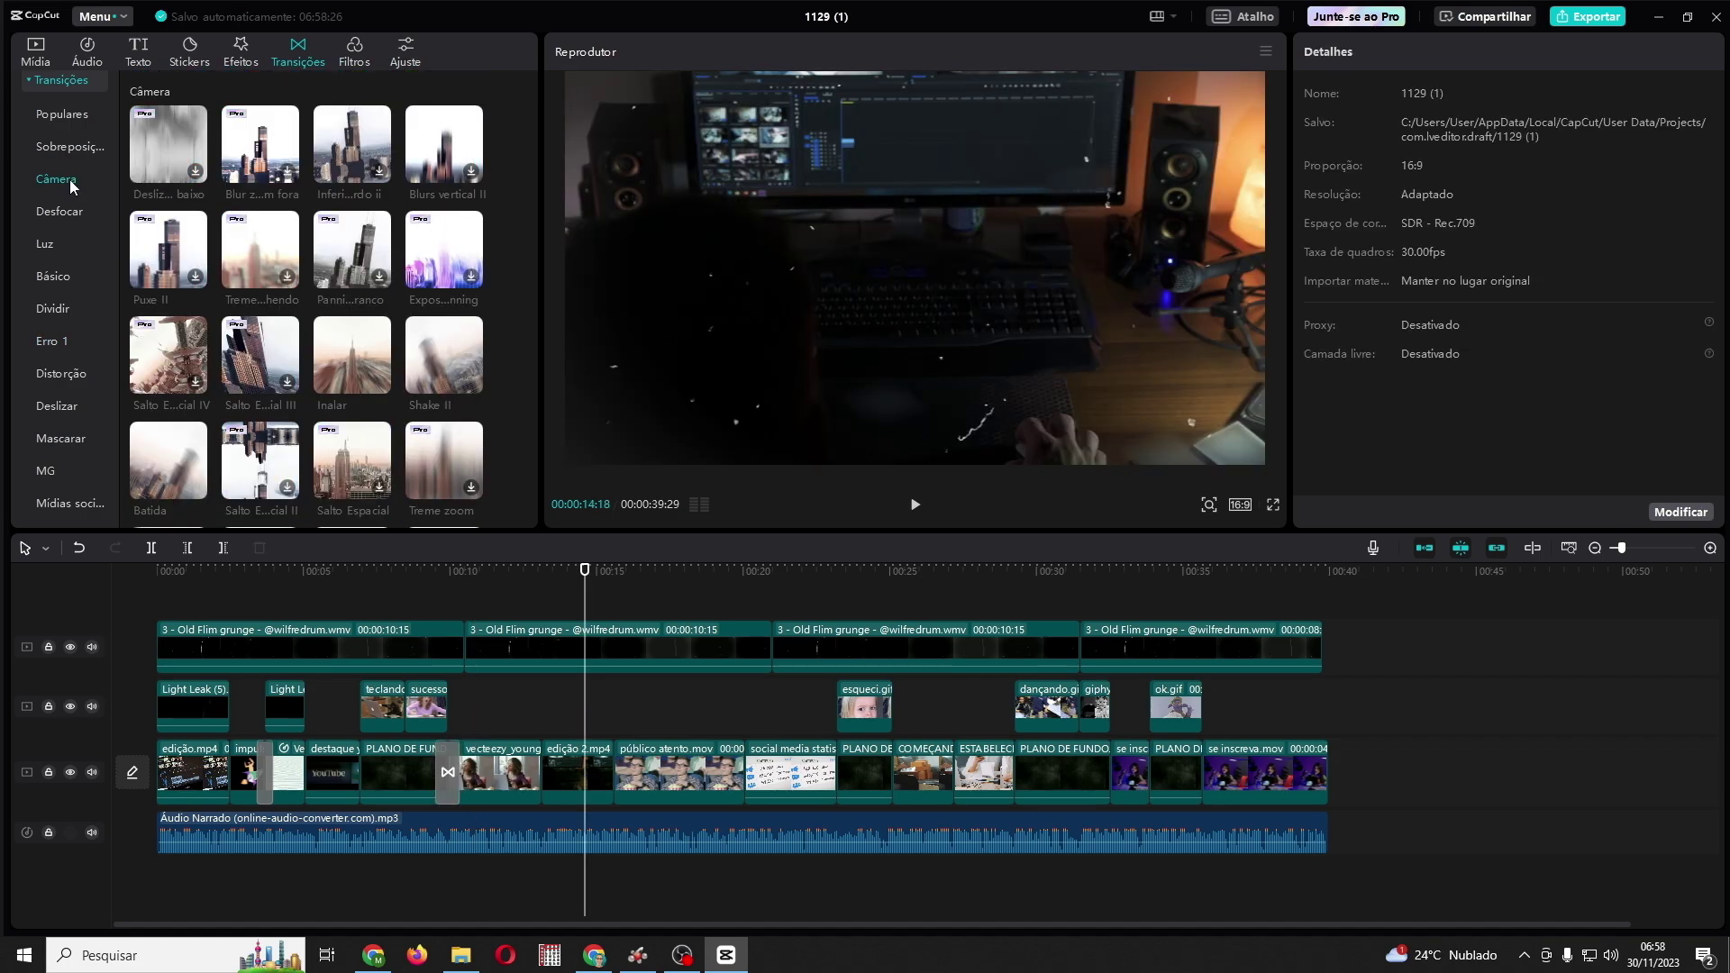
{"action": "mouse_move", "coordinate": [348, 363]}
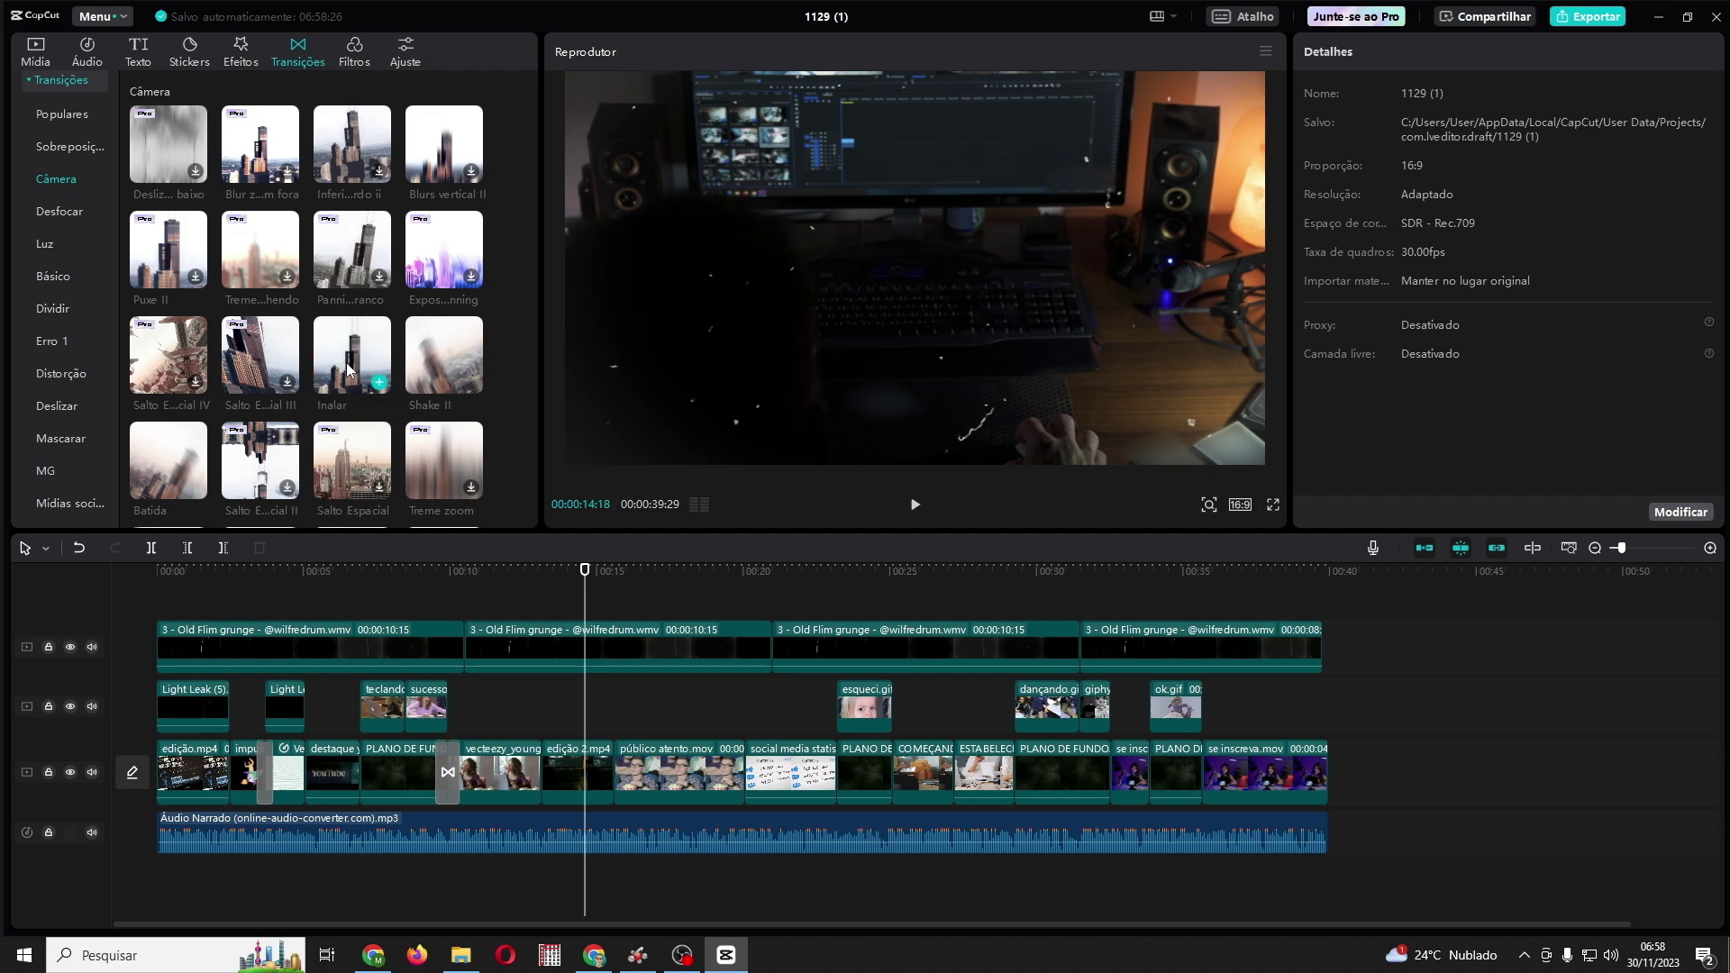
{"action": "left_click_drag", "start_coordinate": [348, 363], "coordinate": [614, 773]}
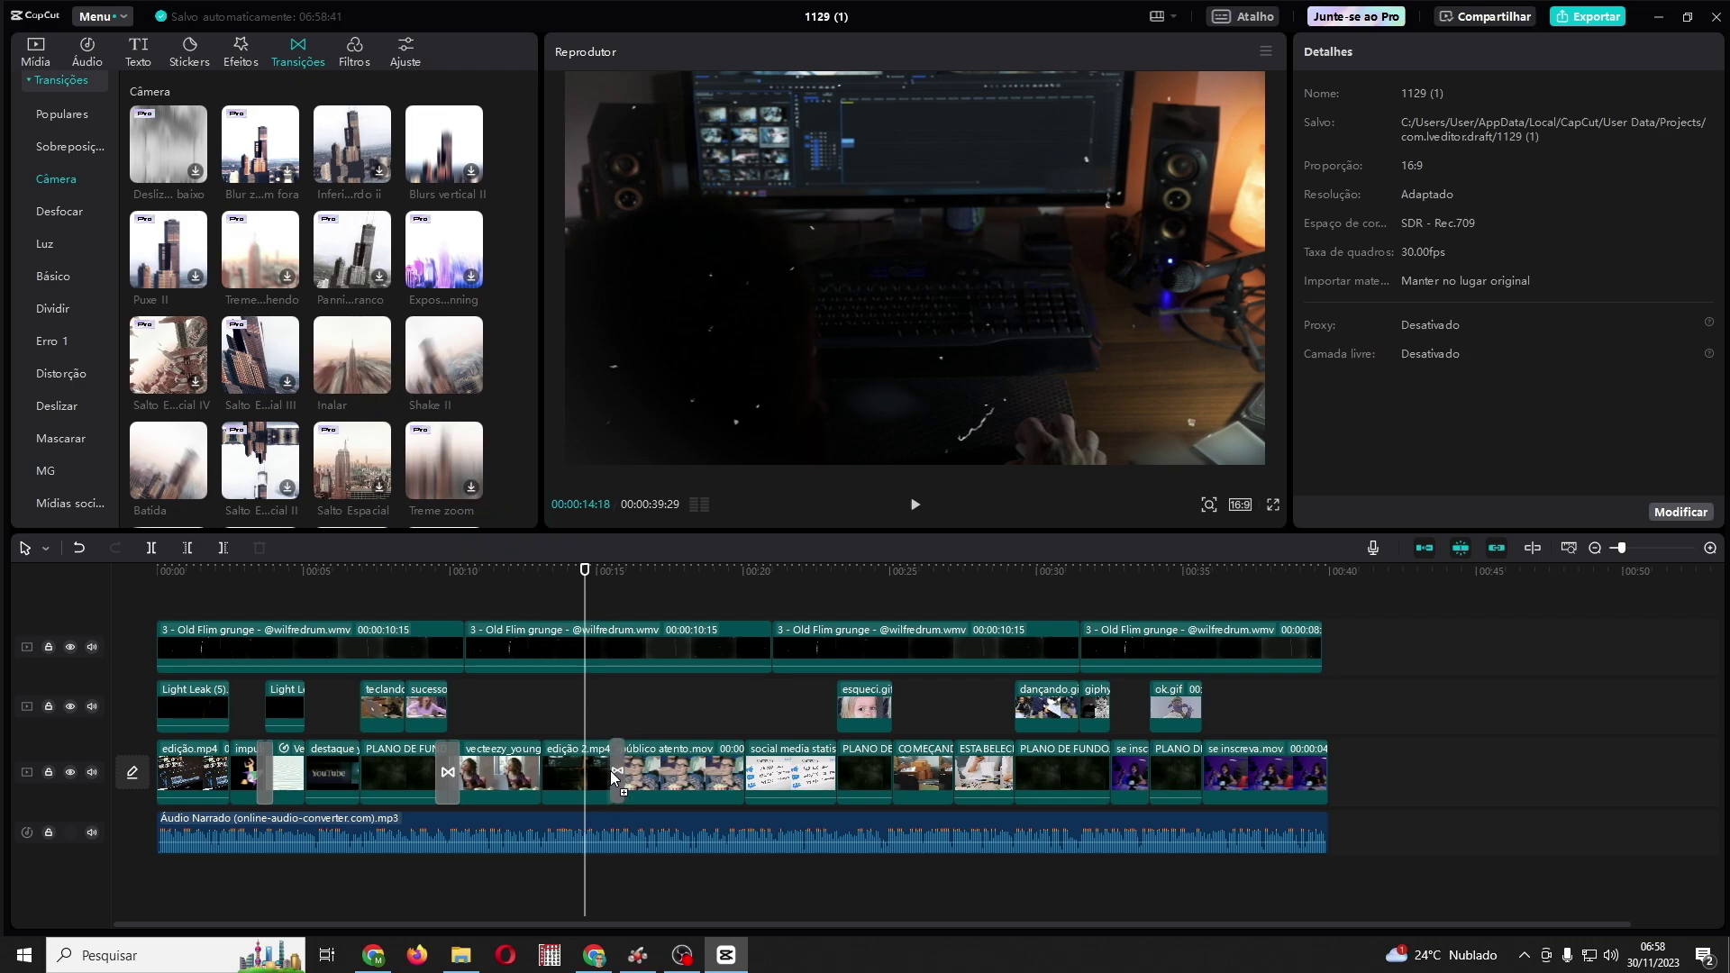
{"action": "left_click_drag", "start_coordinate": [430, 354], "coordinate": [748, 752]}
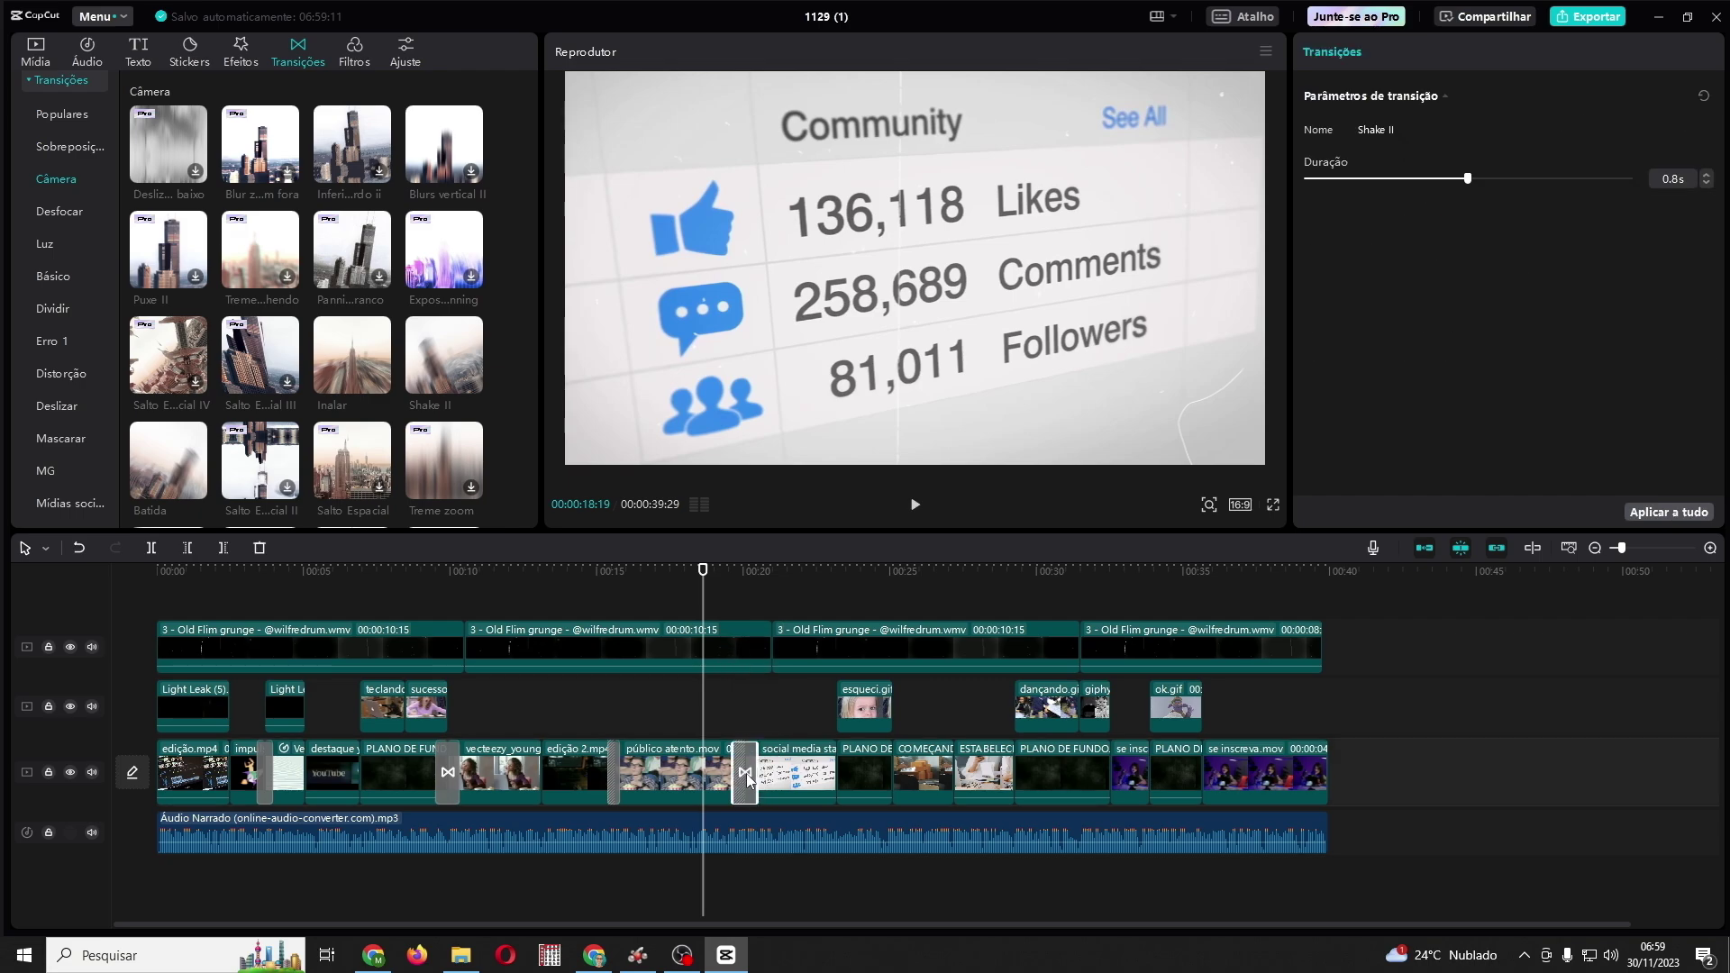
{"action": "left_click", "coordinate": [768, 717]}
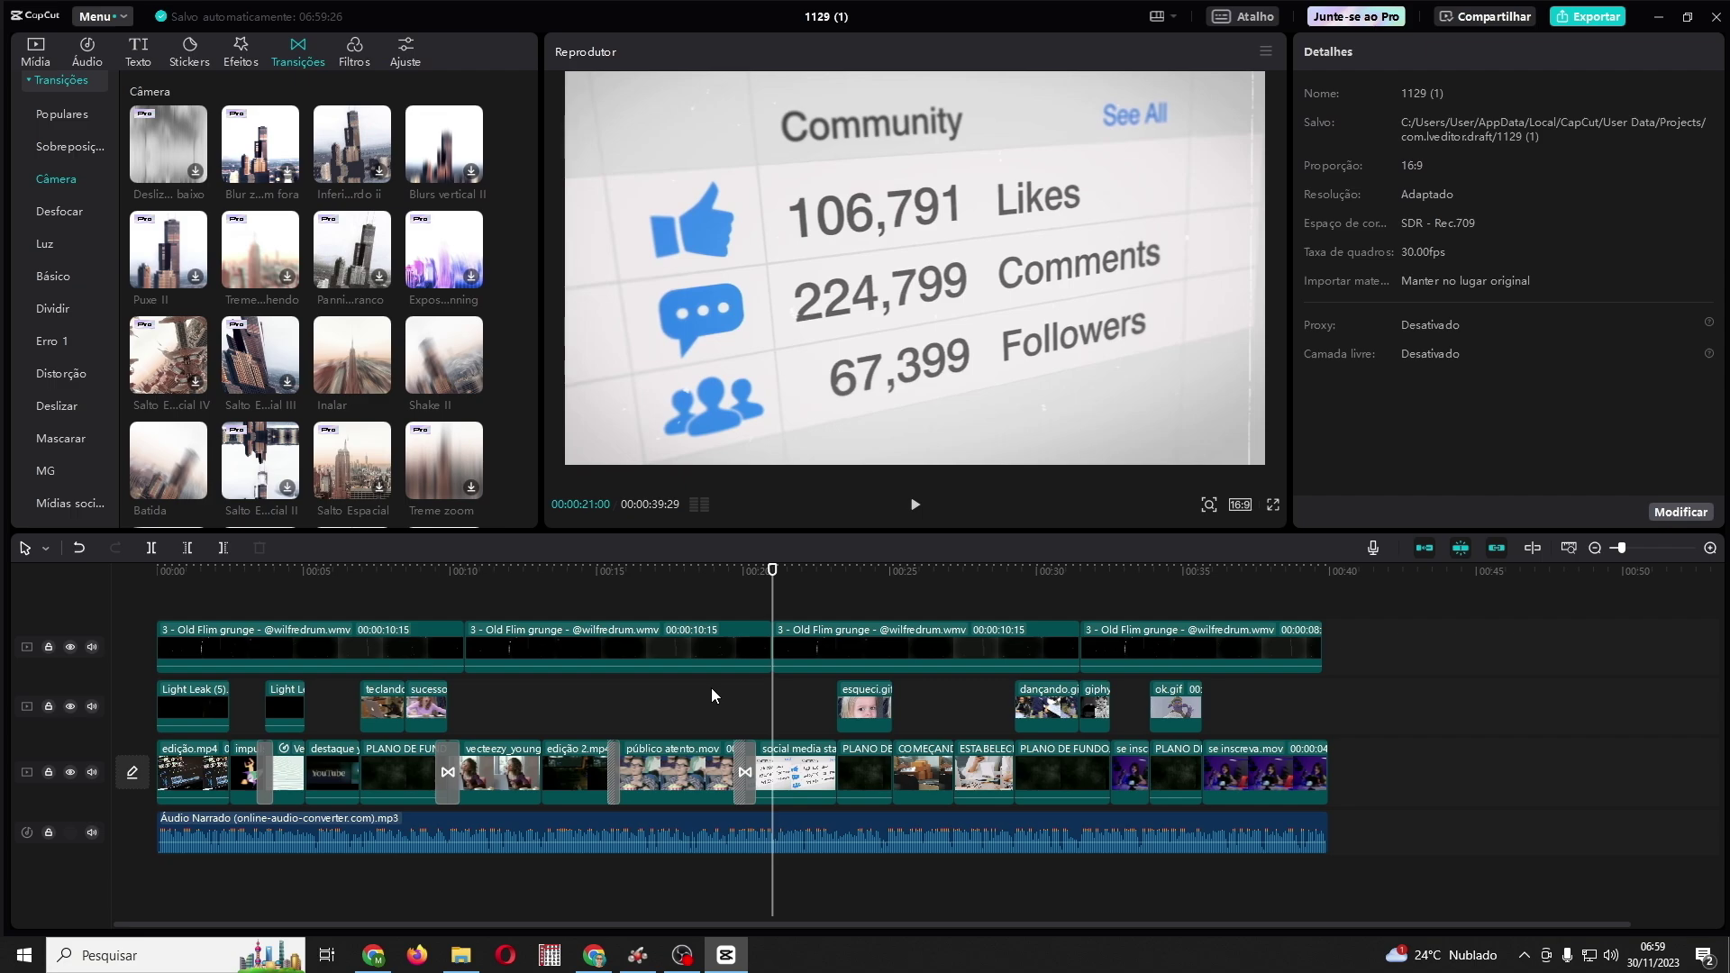
{"action": "left_click_drag", "start_coordinate": [773, 587], "coordinate": [159, 586]}
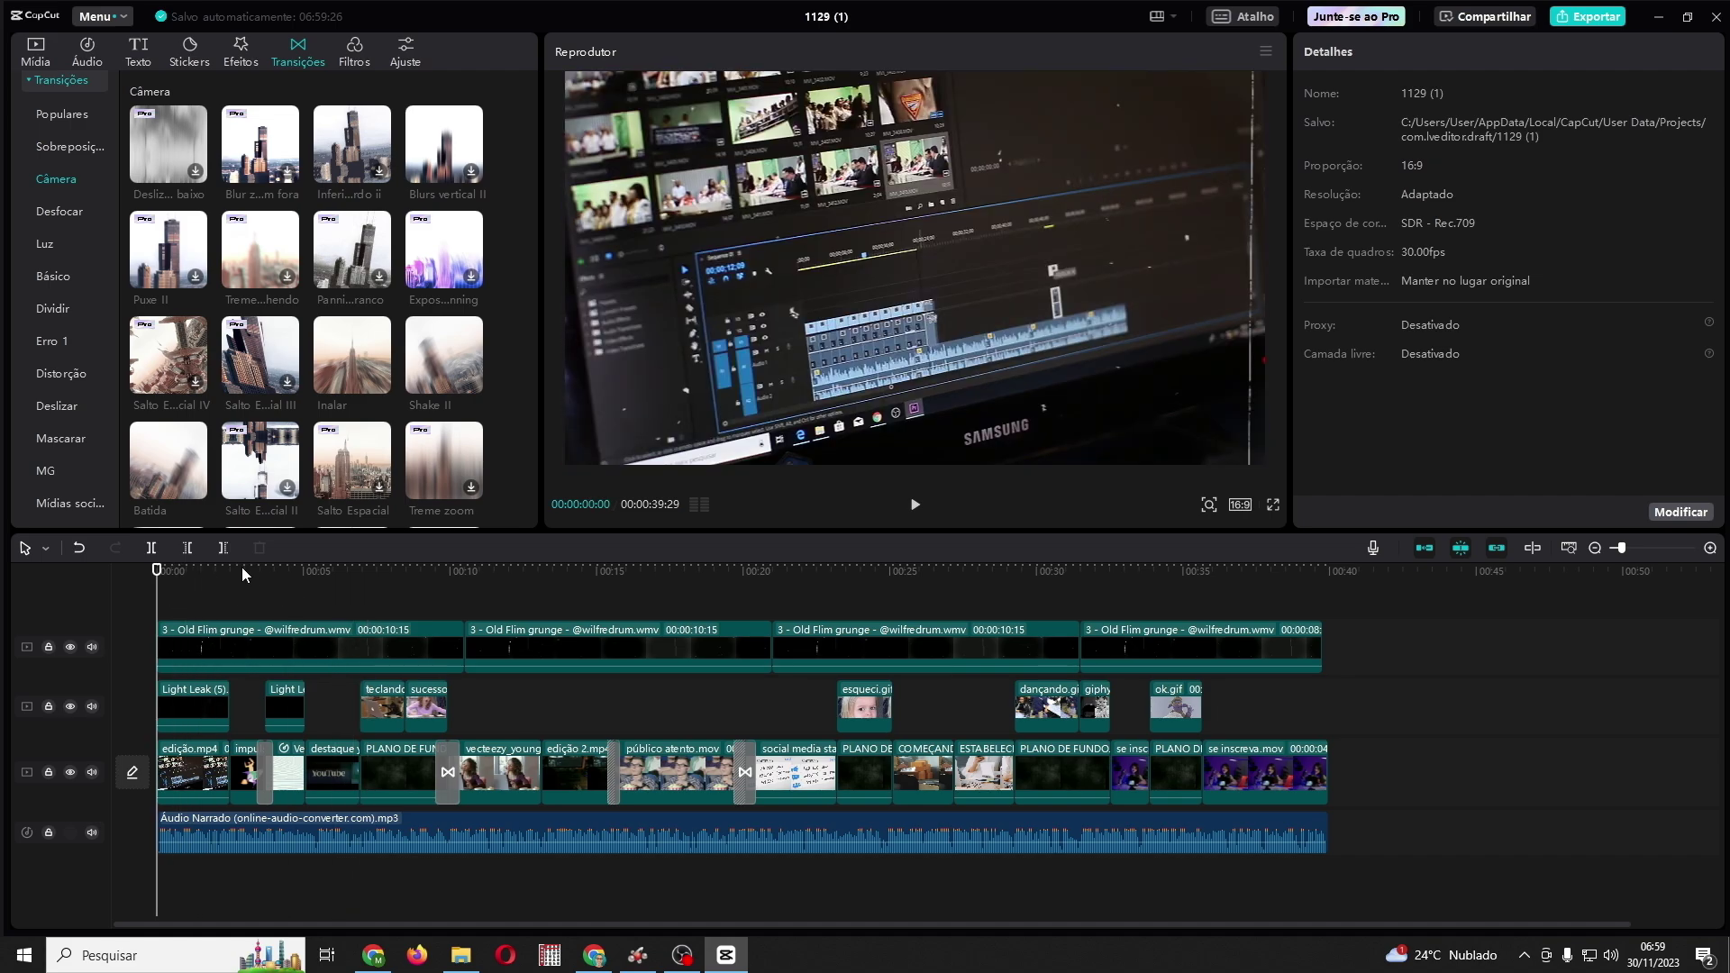
Step: Place the Glitch-Ef…-128k.m4a sound on a new audio track beneath the Erro 3 transition, shortened to match the transition's length
{"action": "left_click", "coordinate": [37, 52]}
{"action": "left_click_drag", "start_coordinate": [155, 572], "coordinate": [441, 655]}
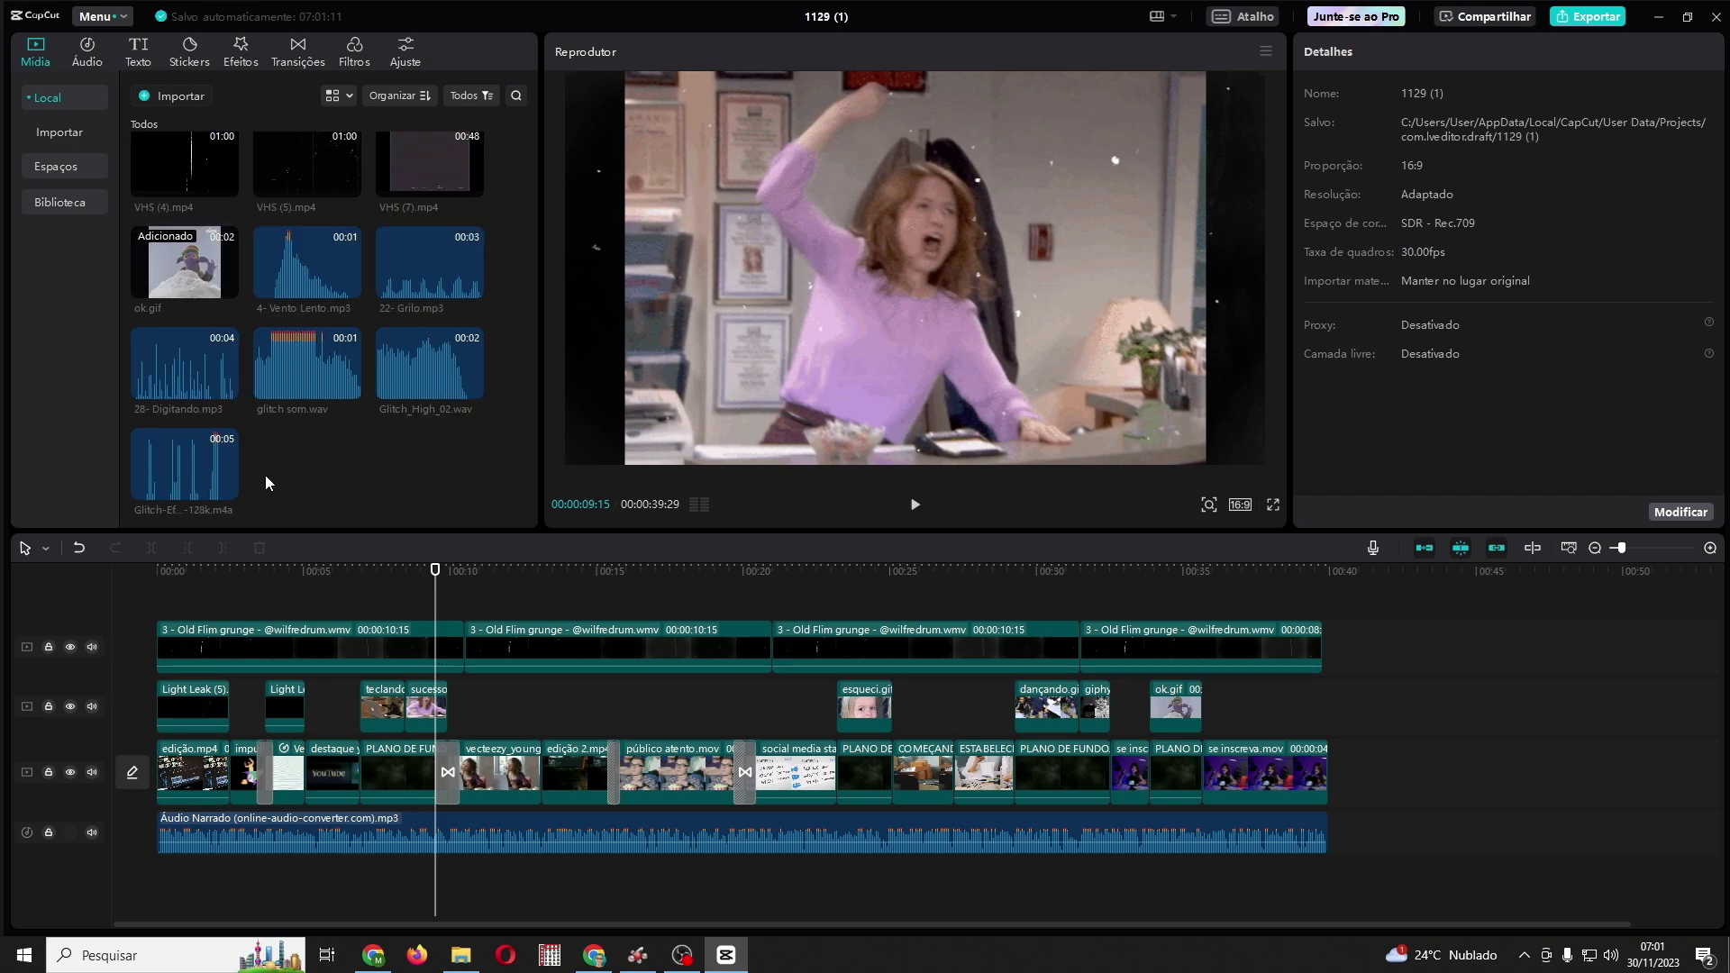
{"action": "left_click_drag", "start_coordinate": [172, 458], "coordinate": [439, 865]}
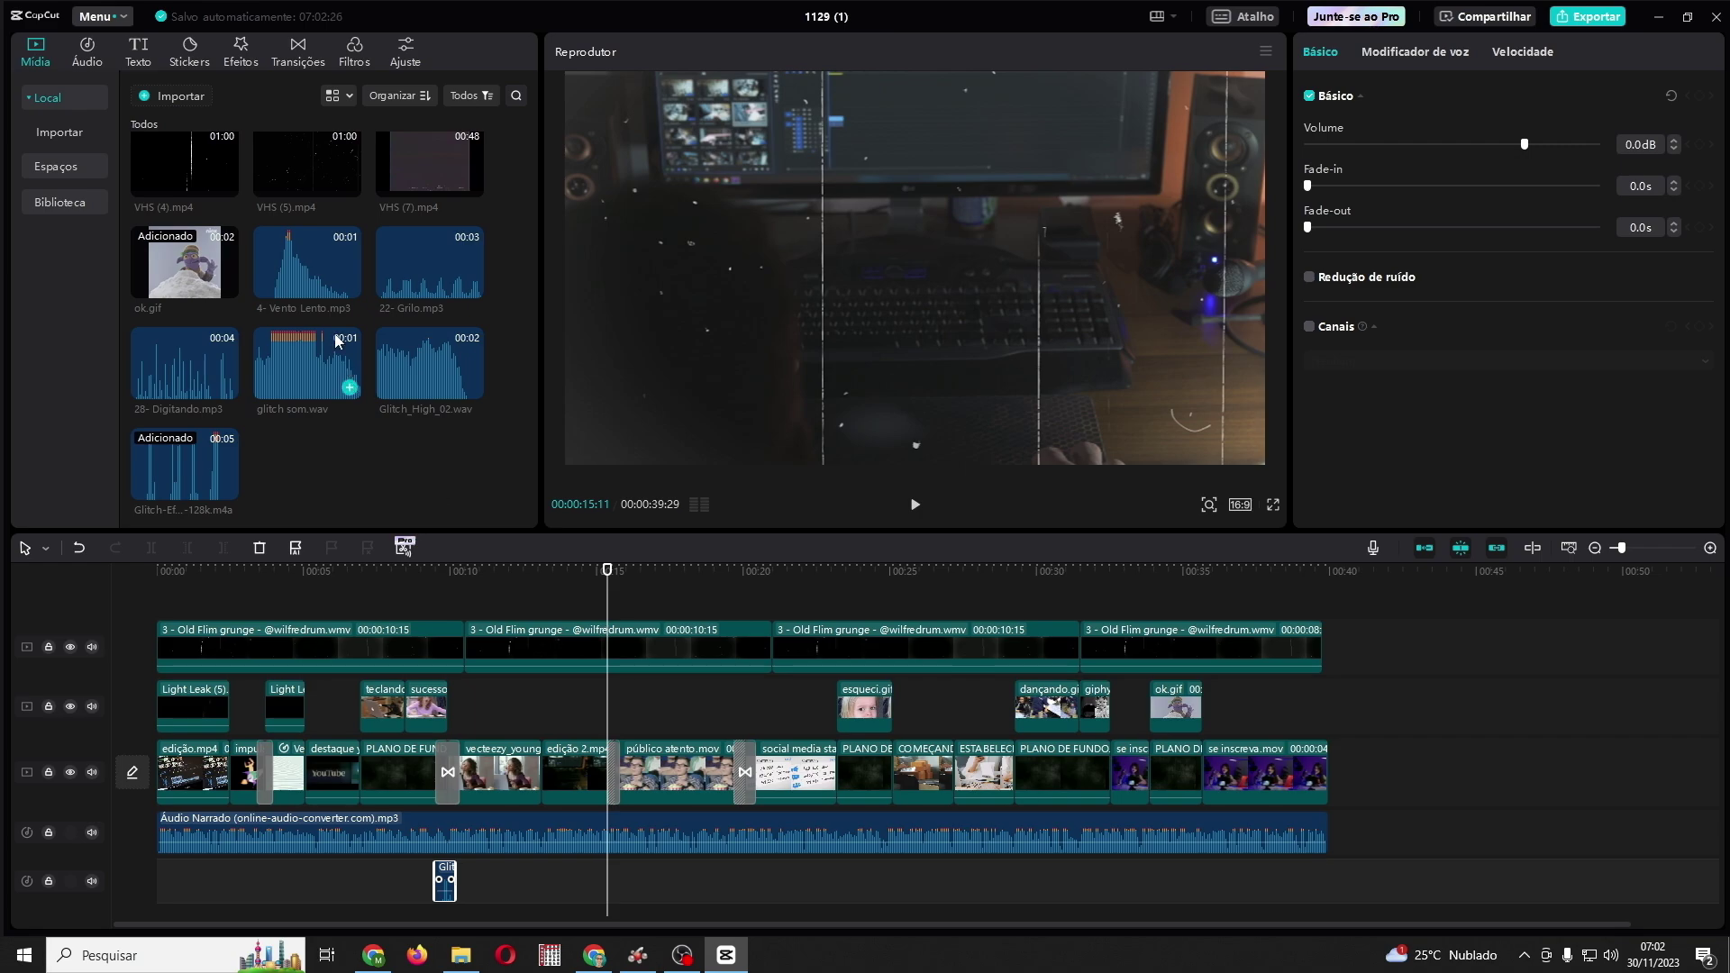
Step: Place the 4- Vento Lento.mp3 sound under the Inalar transition at 00:00:15:11 and under the Shake II transition at 00:00:19:20, and preview both
{"action": "left_click_drag", "start_coordinate": [320, 271], "coordinate": [620, 866]}
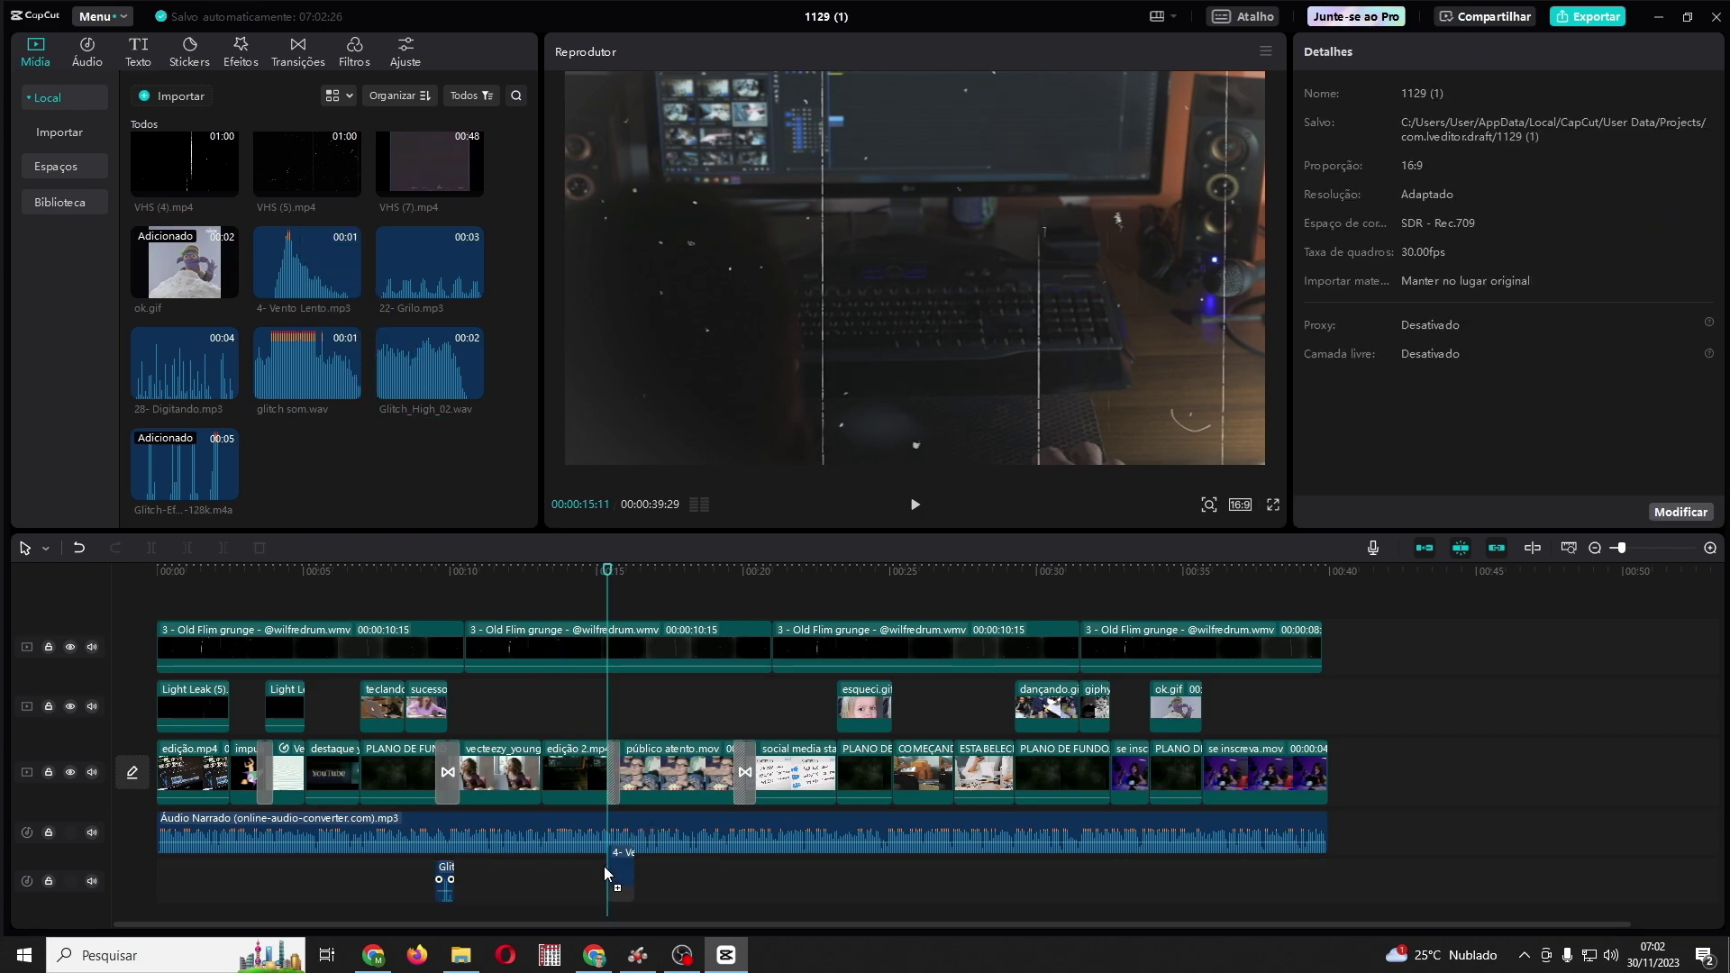
{"action": "left_click", "coordinate": [915, 505]}
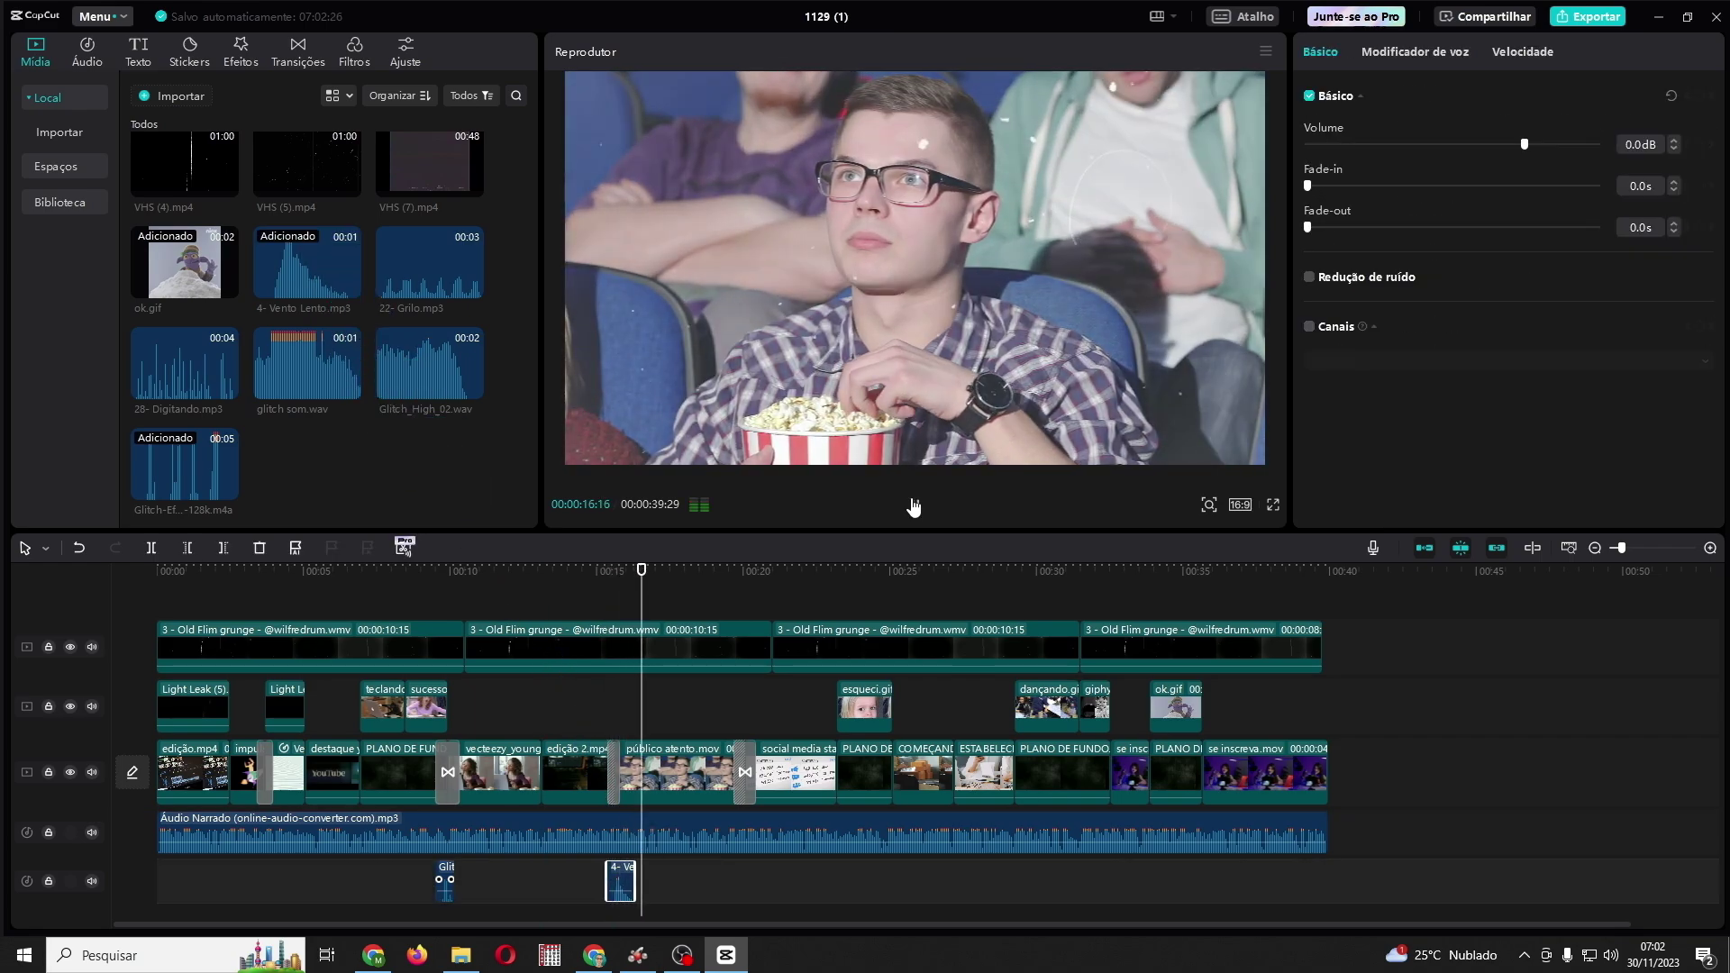
{"action": "left_click", "coordinate": [915, 504]}
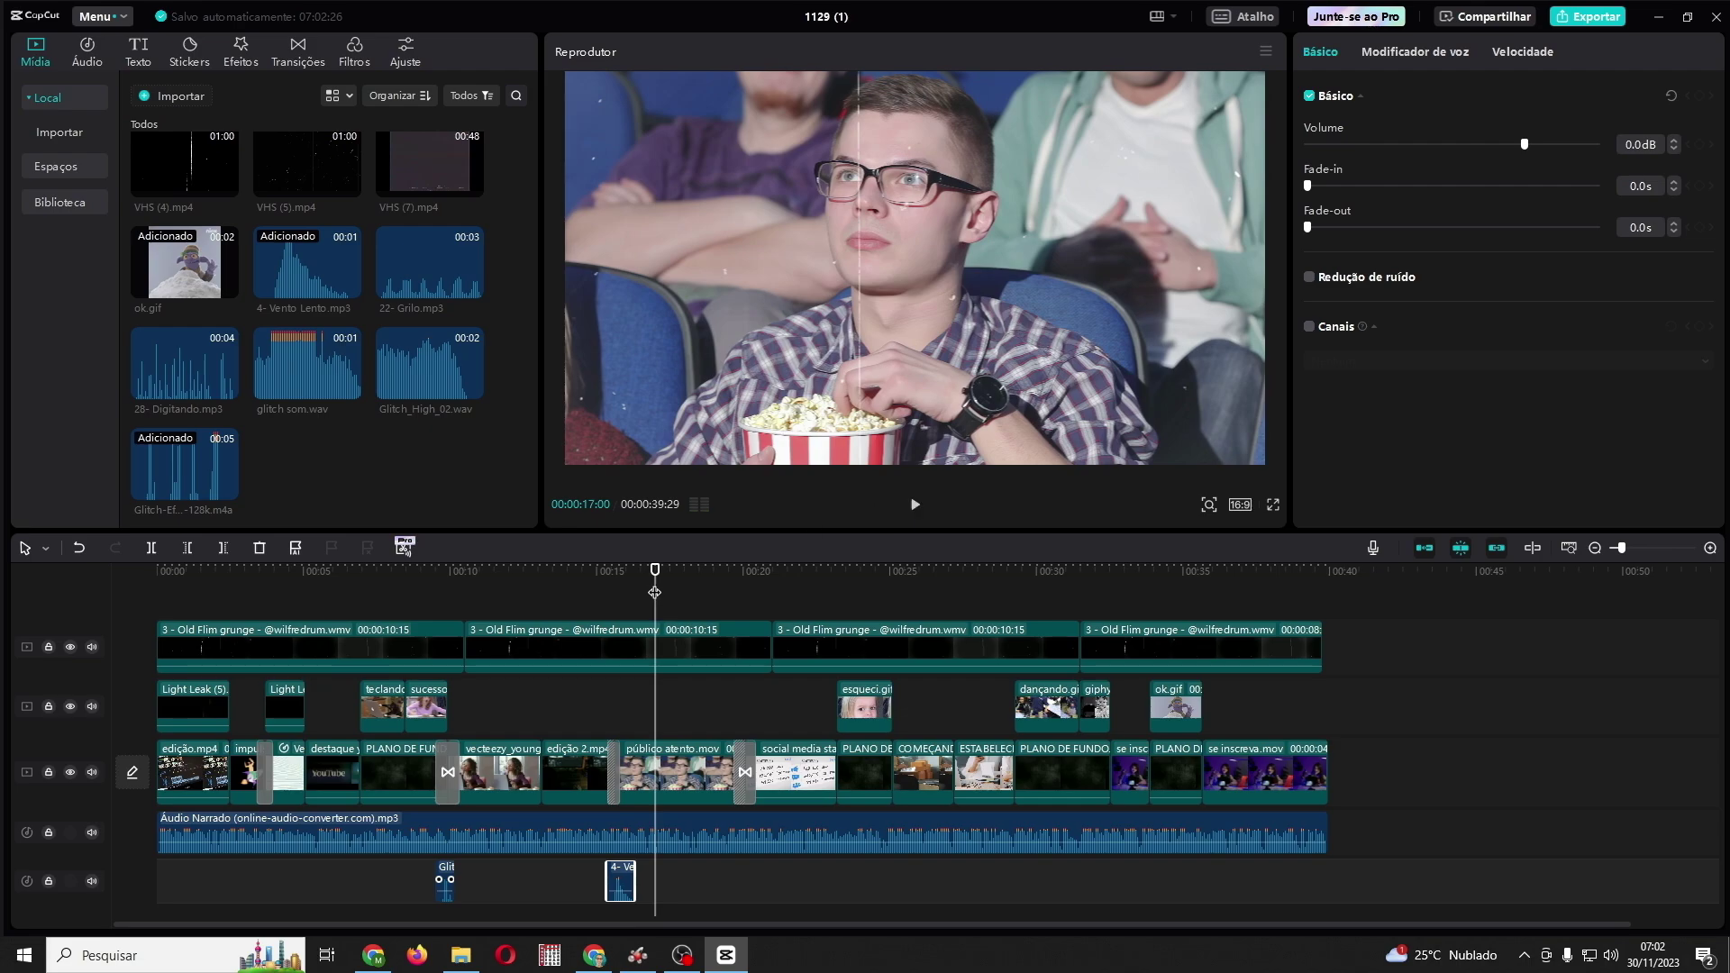
{"action": "left_click_drag", "start_coordinate": [655, 592], "coordinate": [729, 616]}
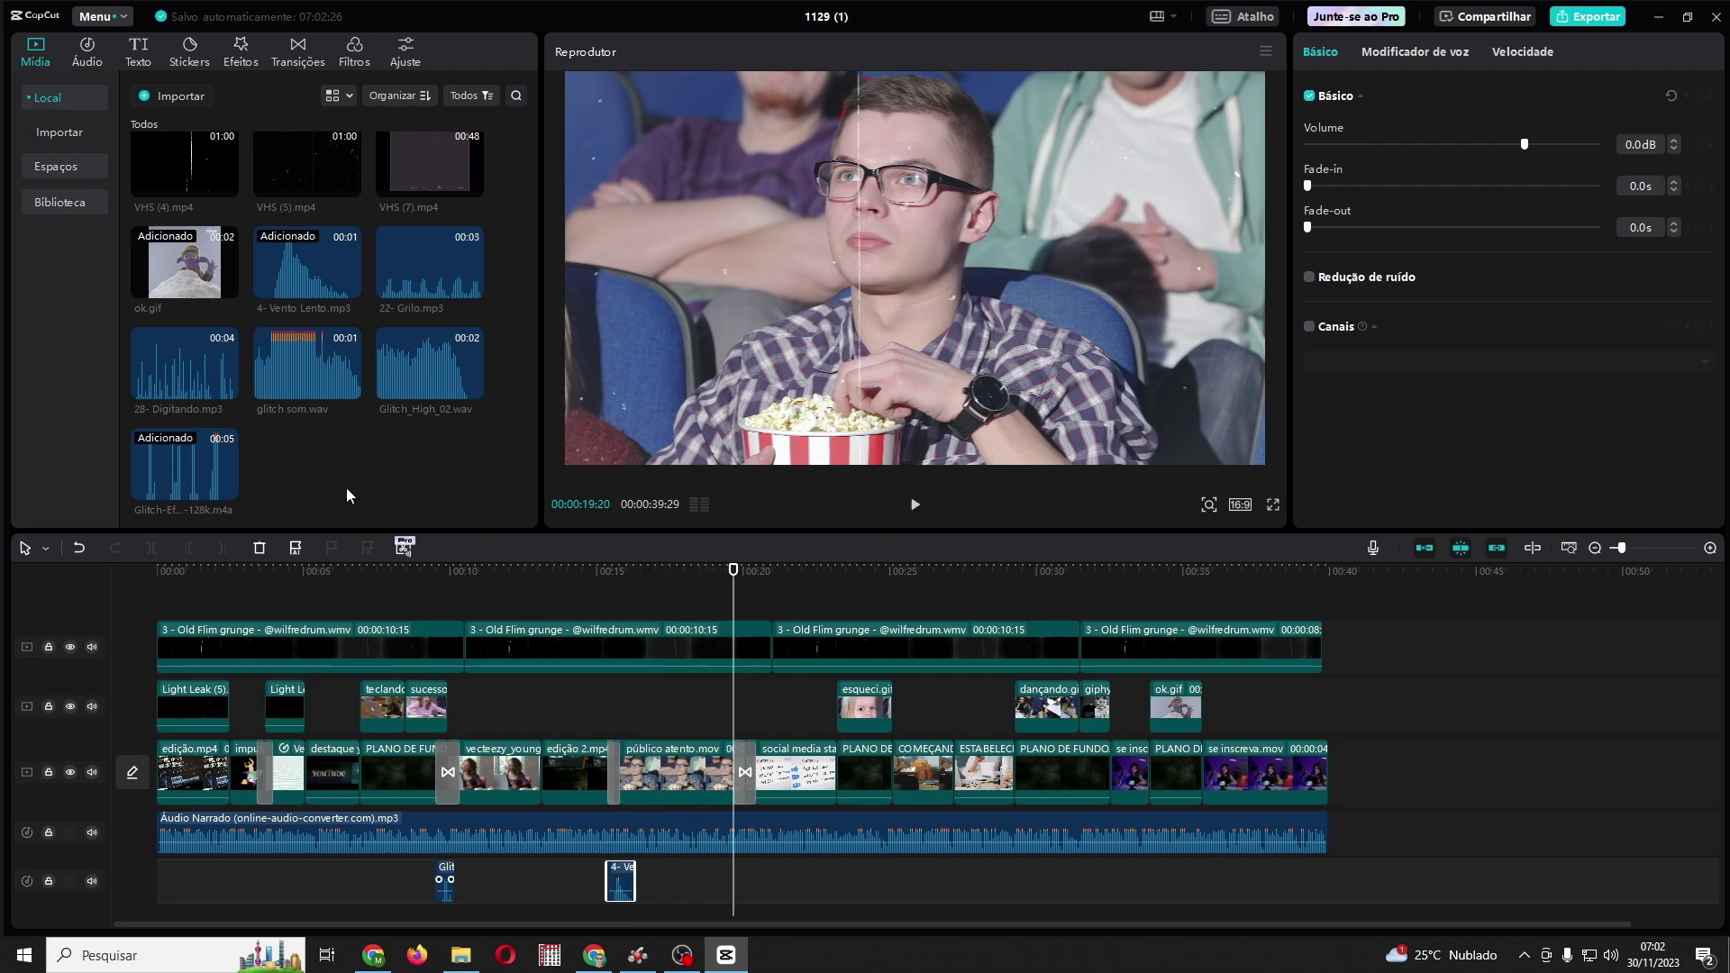
{"action": "left_click_drag", "start_coordinate": [300, 290], "coordinate": [745, 882]}
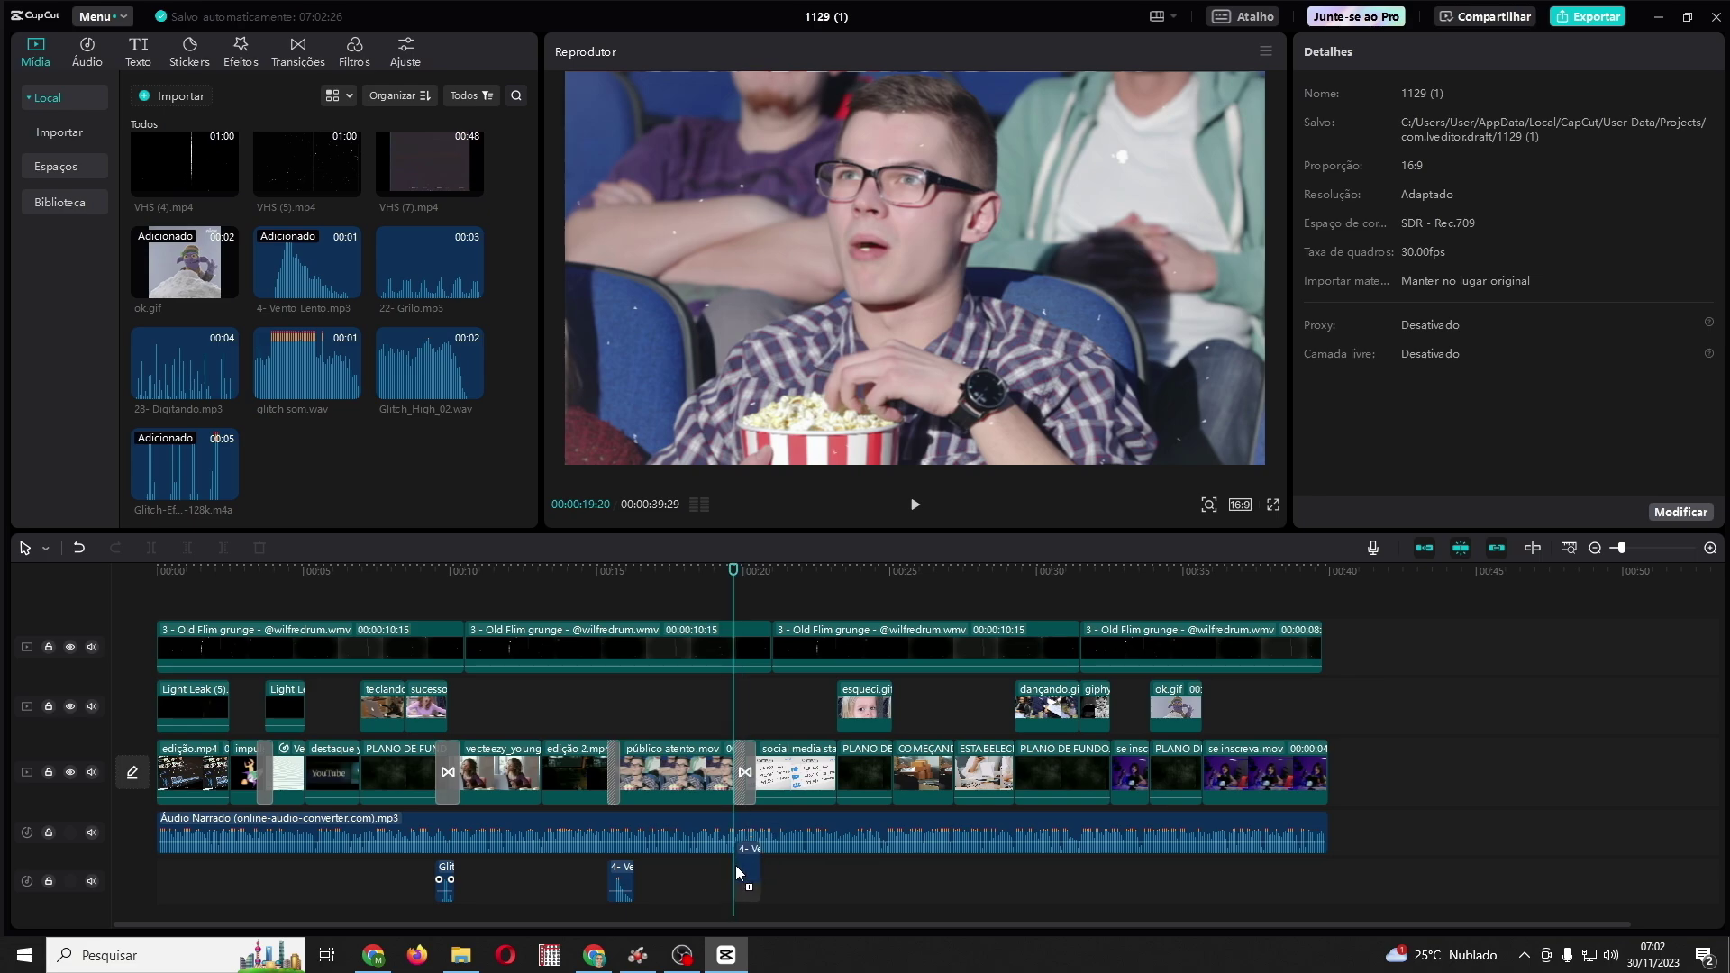
{"action": "left_click", "coordinate": [912, 504]}
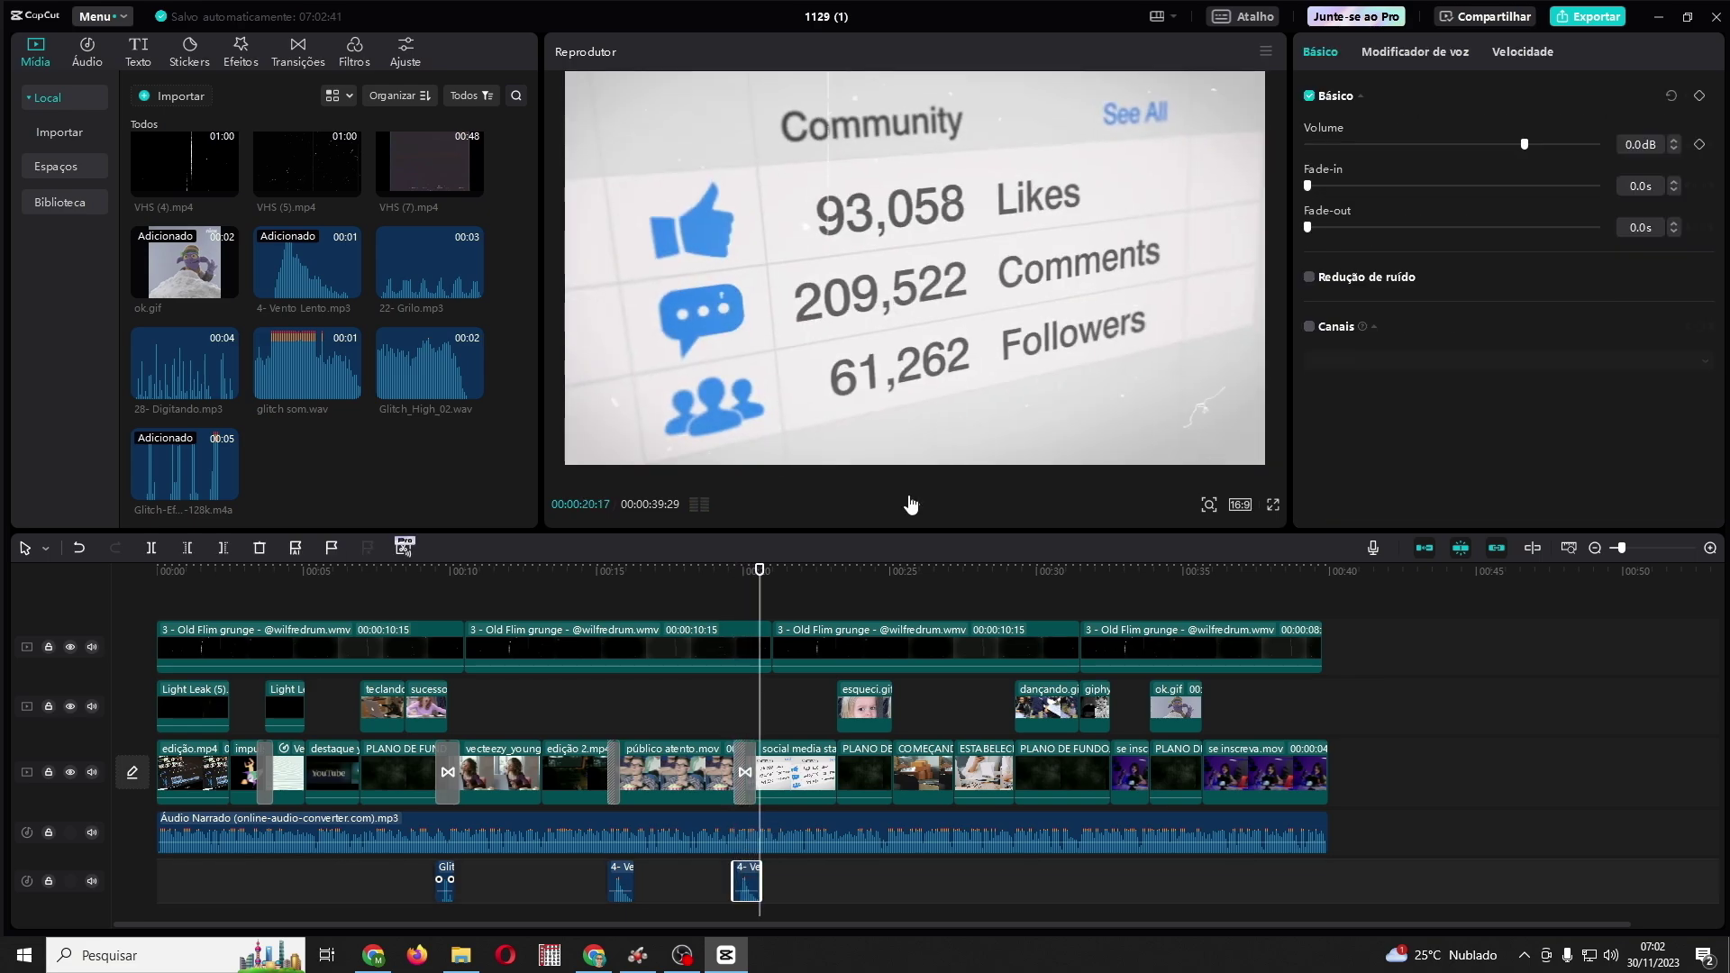
Step: Add 28- Digitando.mp3 on another audio track at 00:00:06:28, shortened to the length of the teclando GIF, and preview it
{"action": "left_click_drag", "start_coordinate": [759, 589], "coordinate": [364, 608]}
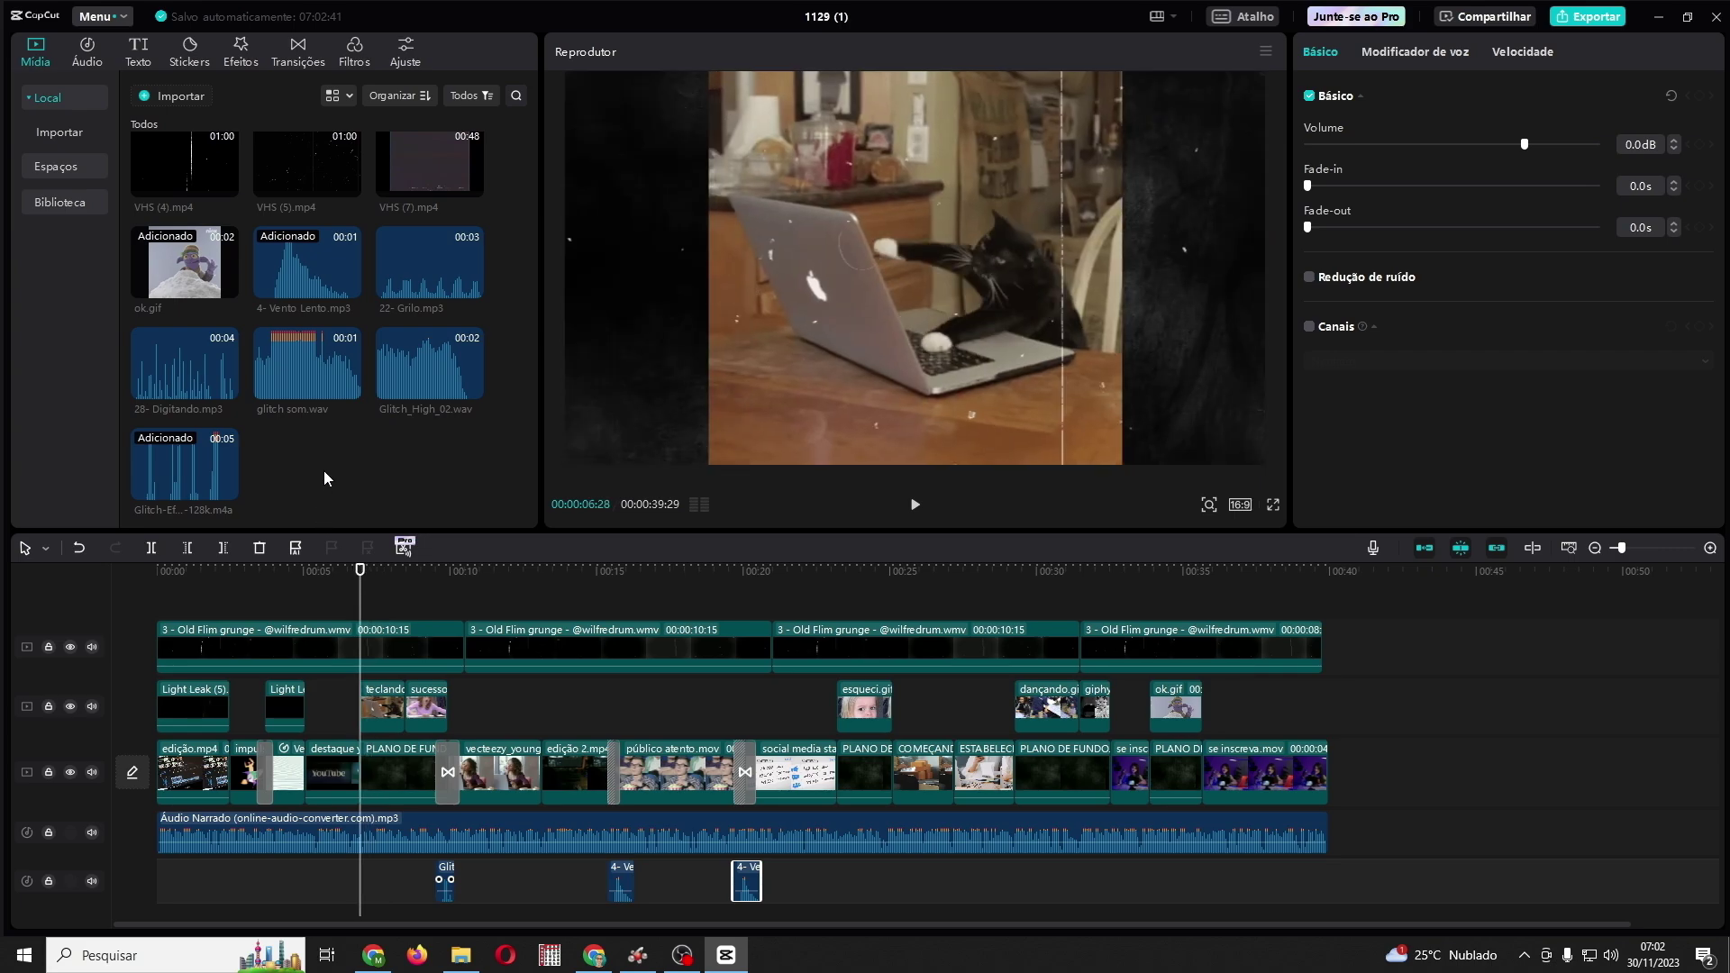
{"action": "left_click_drag", "start_coordinate": [164, 364], "coordinate": [406, 901]}
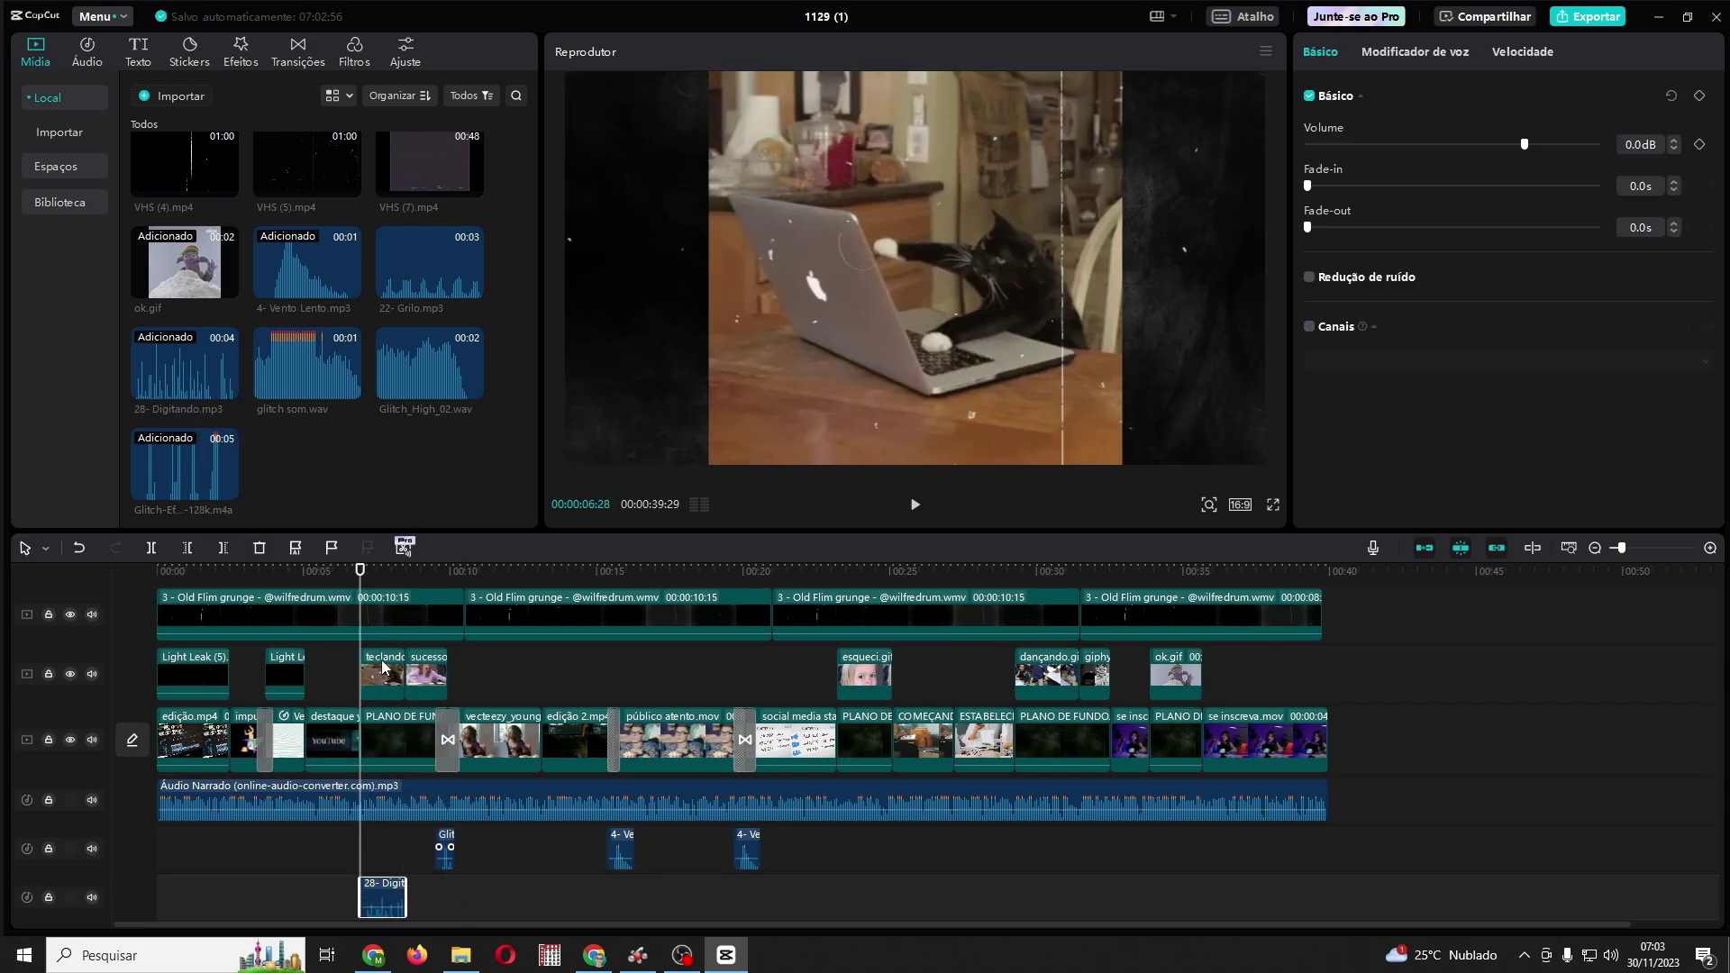
{"action": "left_click", "coordinate": [914, 504]}
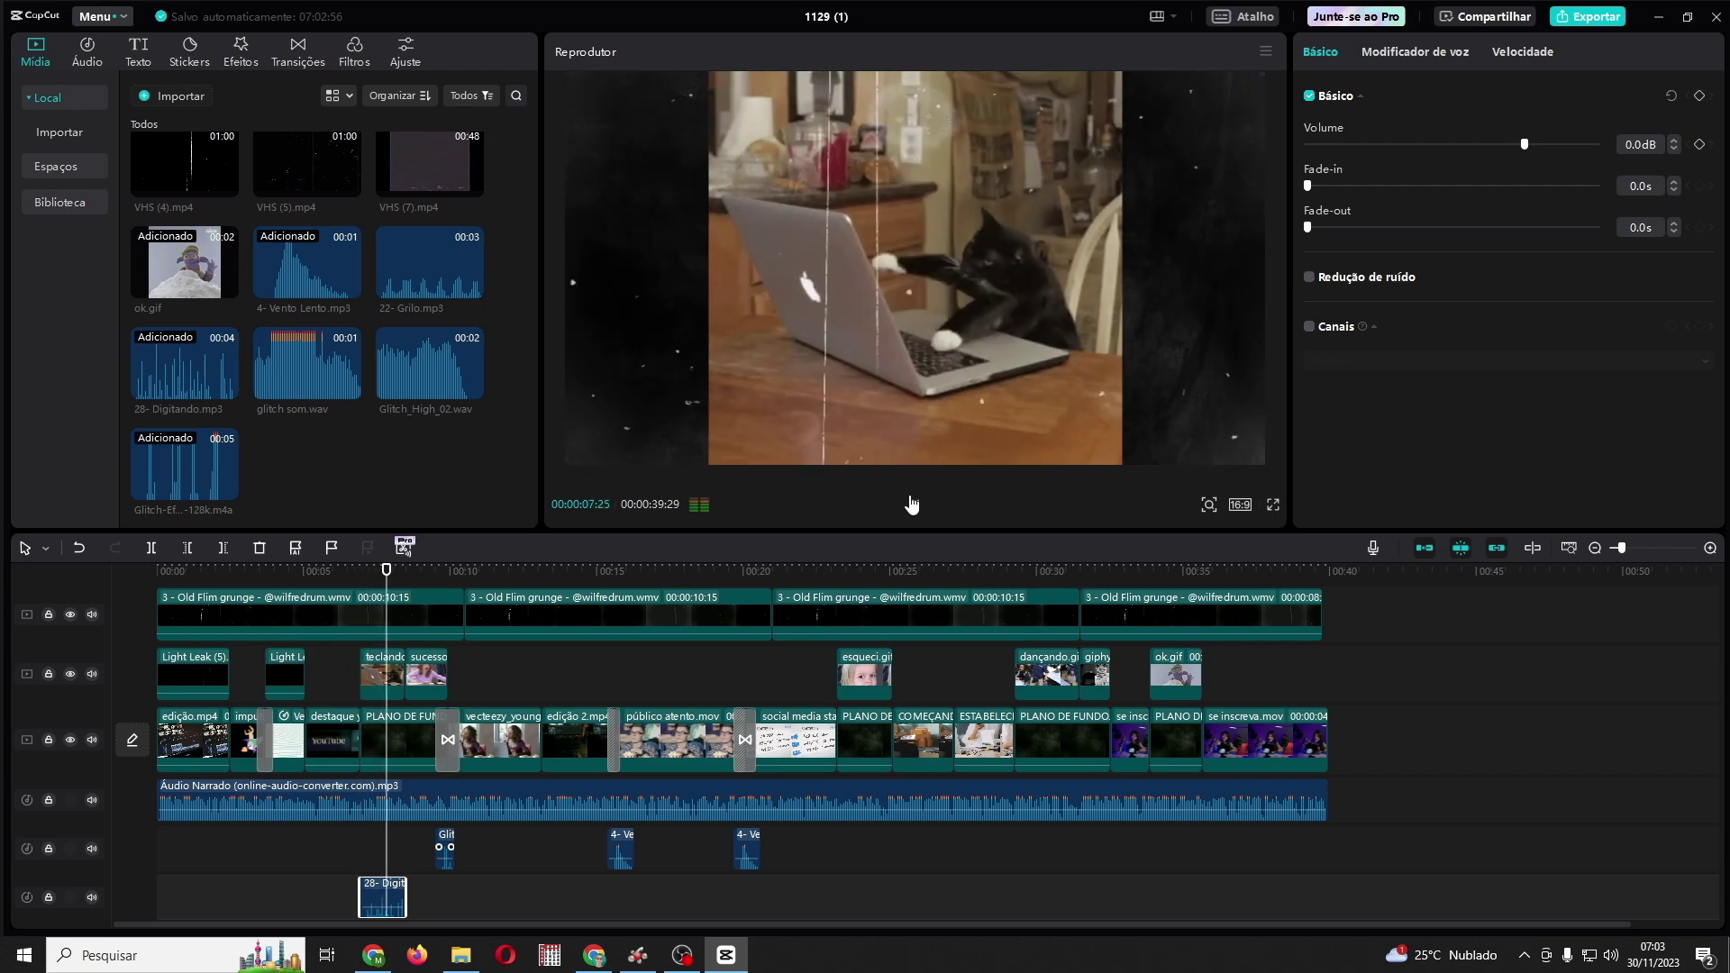
Step: Raise the 28- Digitando.mp3 volume to 6.0 dB and place 22- Grilo.mp3 beneath the esqueci GIF at 00:00:23:06, matching the GIF's length
{"action": "left_click_drag", "start_coordinate": [378, 908], "coordinate": [380, 905]}
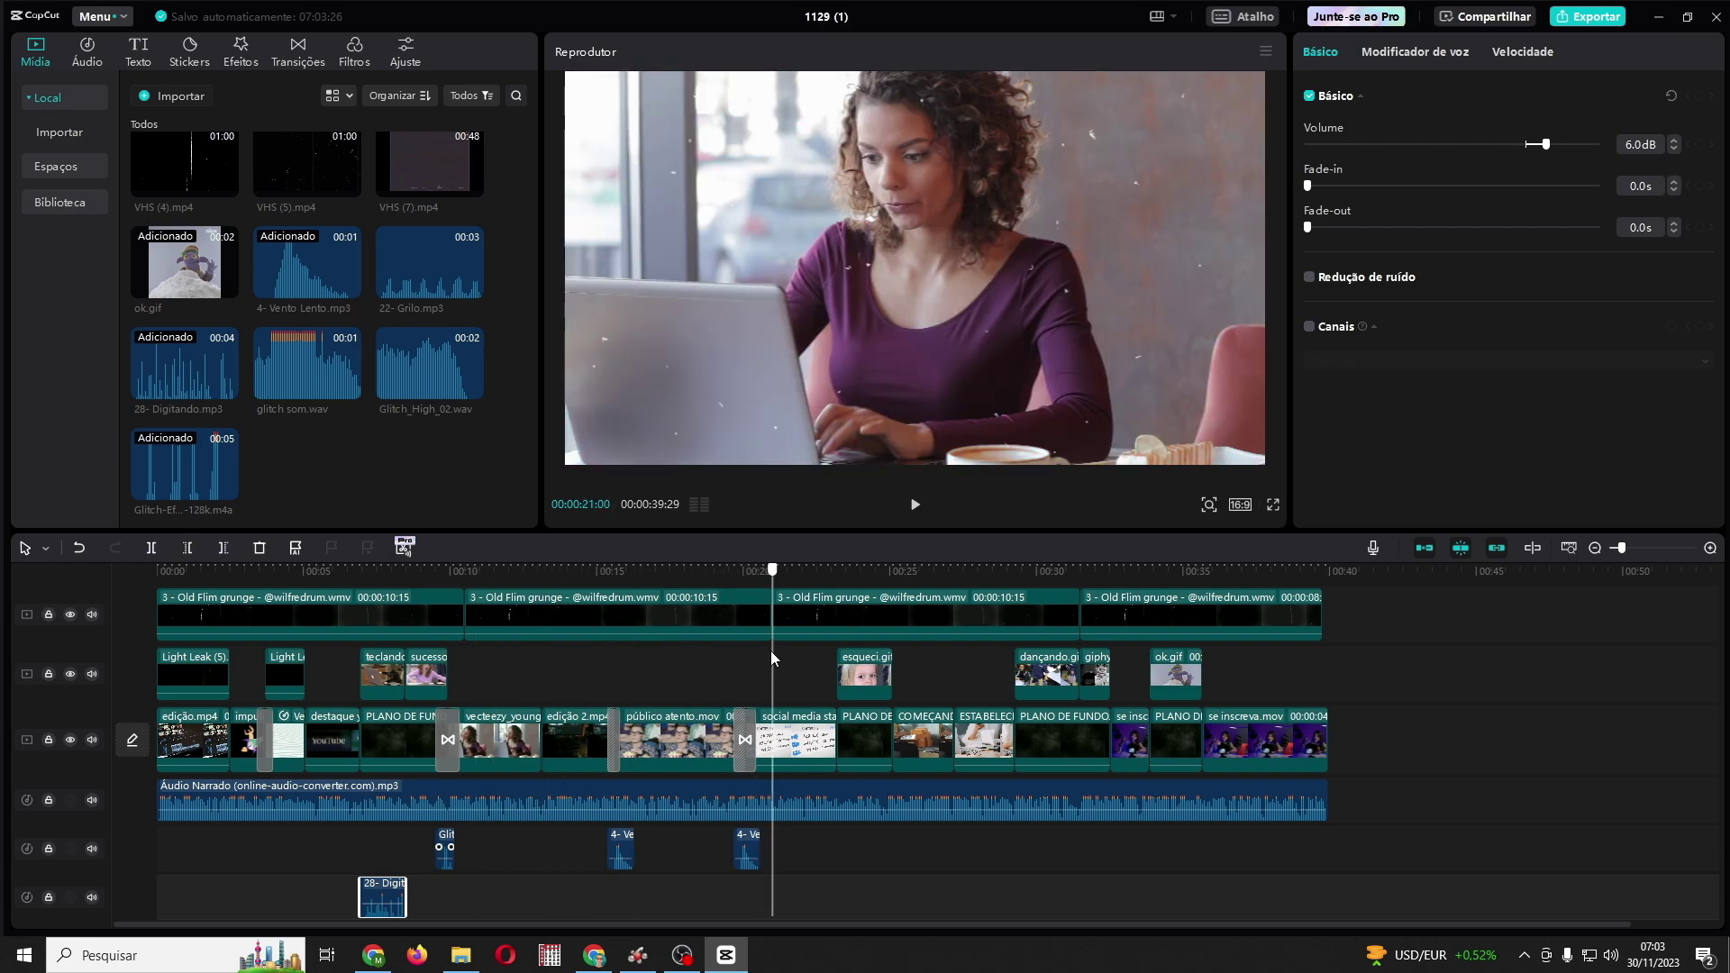
{"action": "left_click_drag", "start_coordinate": [770, 660], "coordinate": [834, 658]}
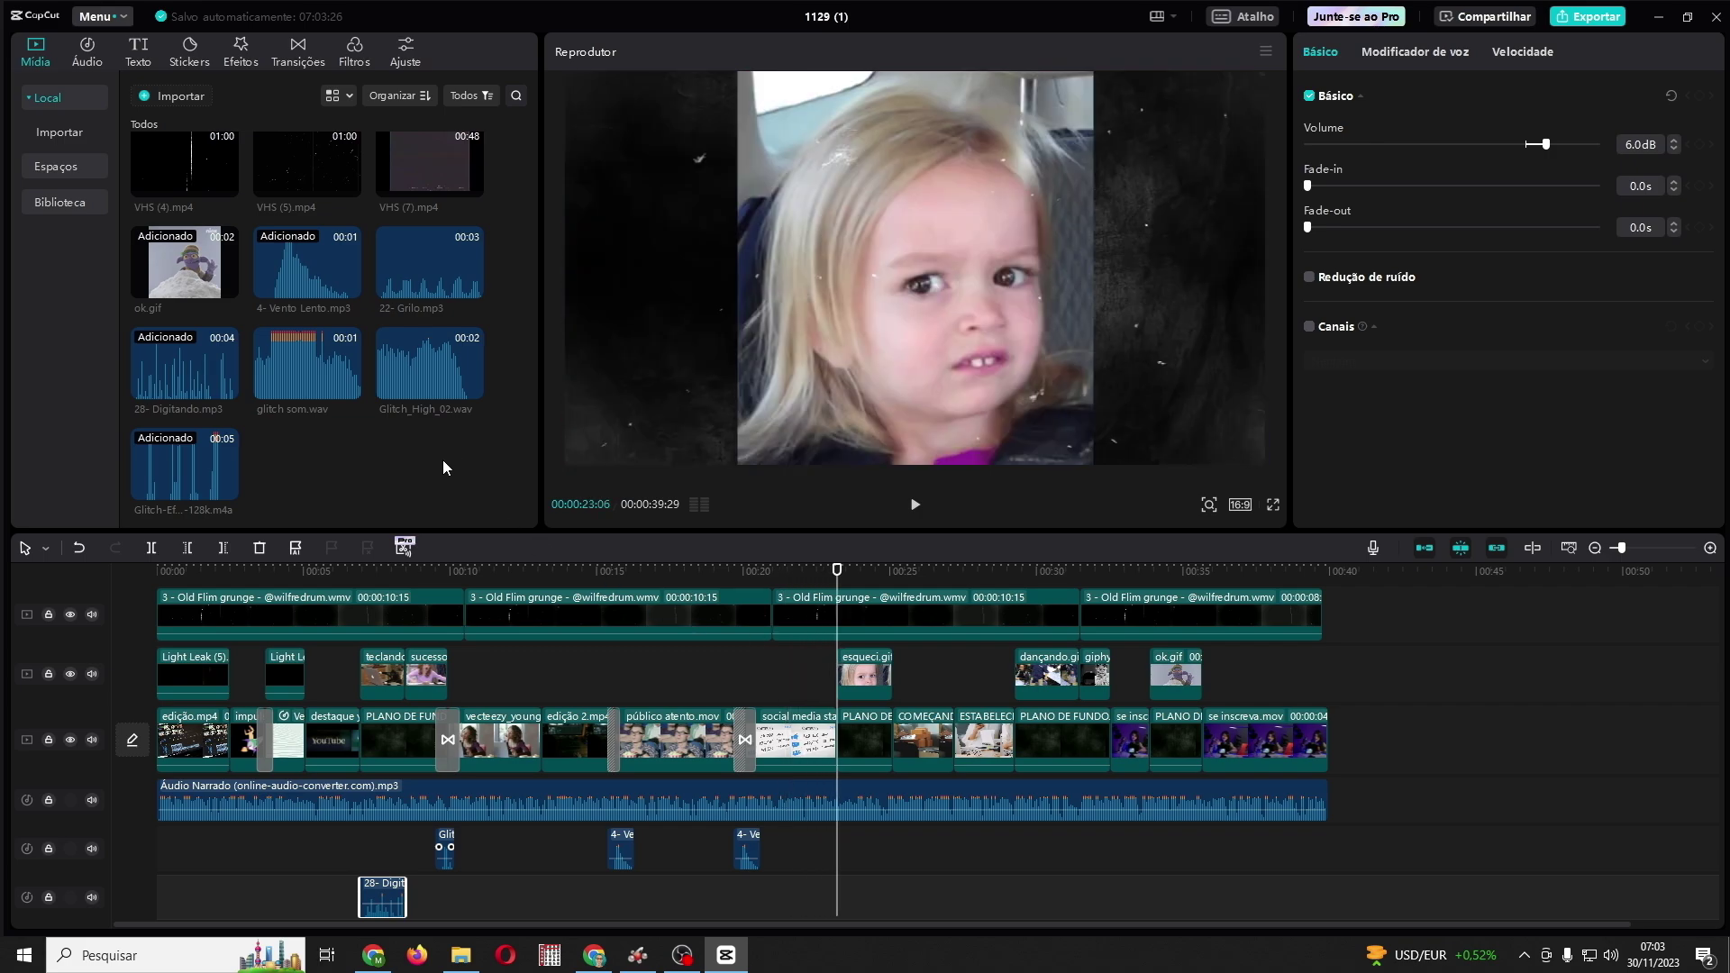
{"action": "left_click_drag", "start_coordinate": [418, 259], "coordinate": [887, 860]}
{"action": "left_click", "coordinate": [925, 846]}
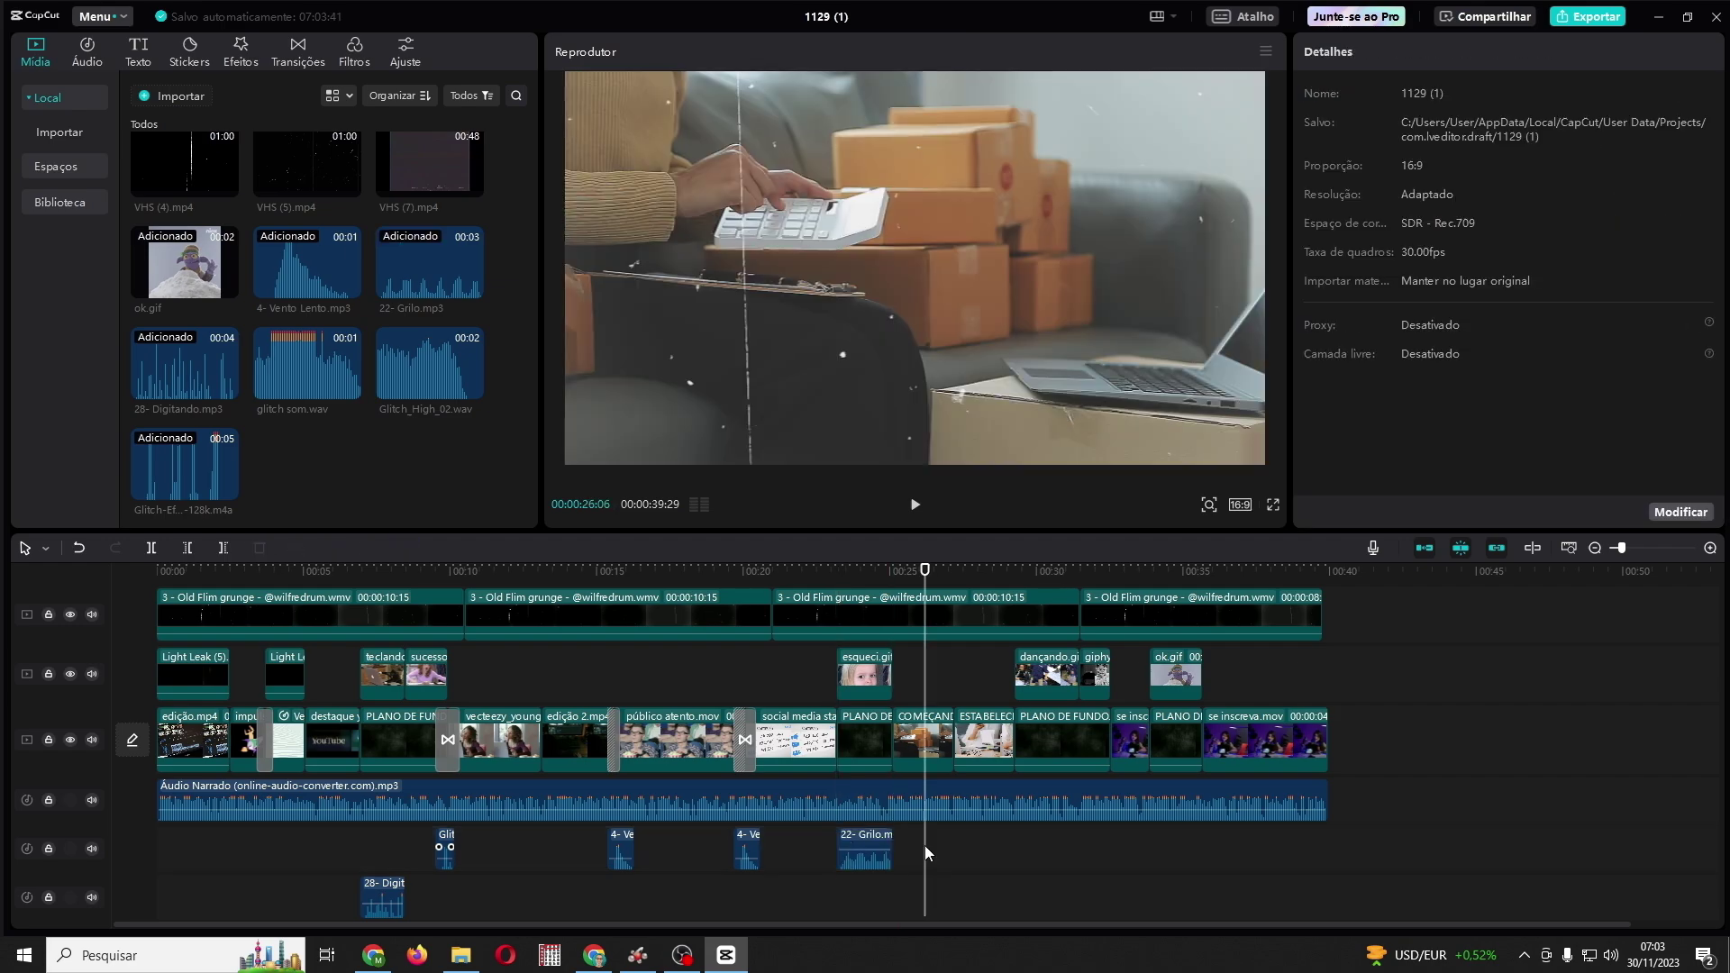
{"action": "left_click", "coordinate": [856, 572]}
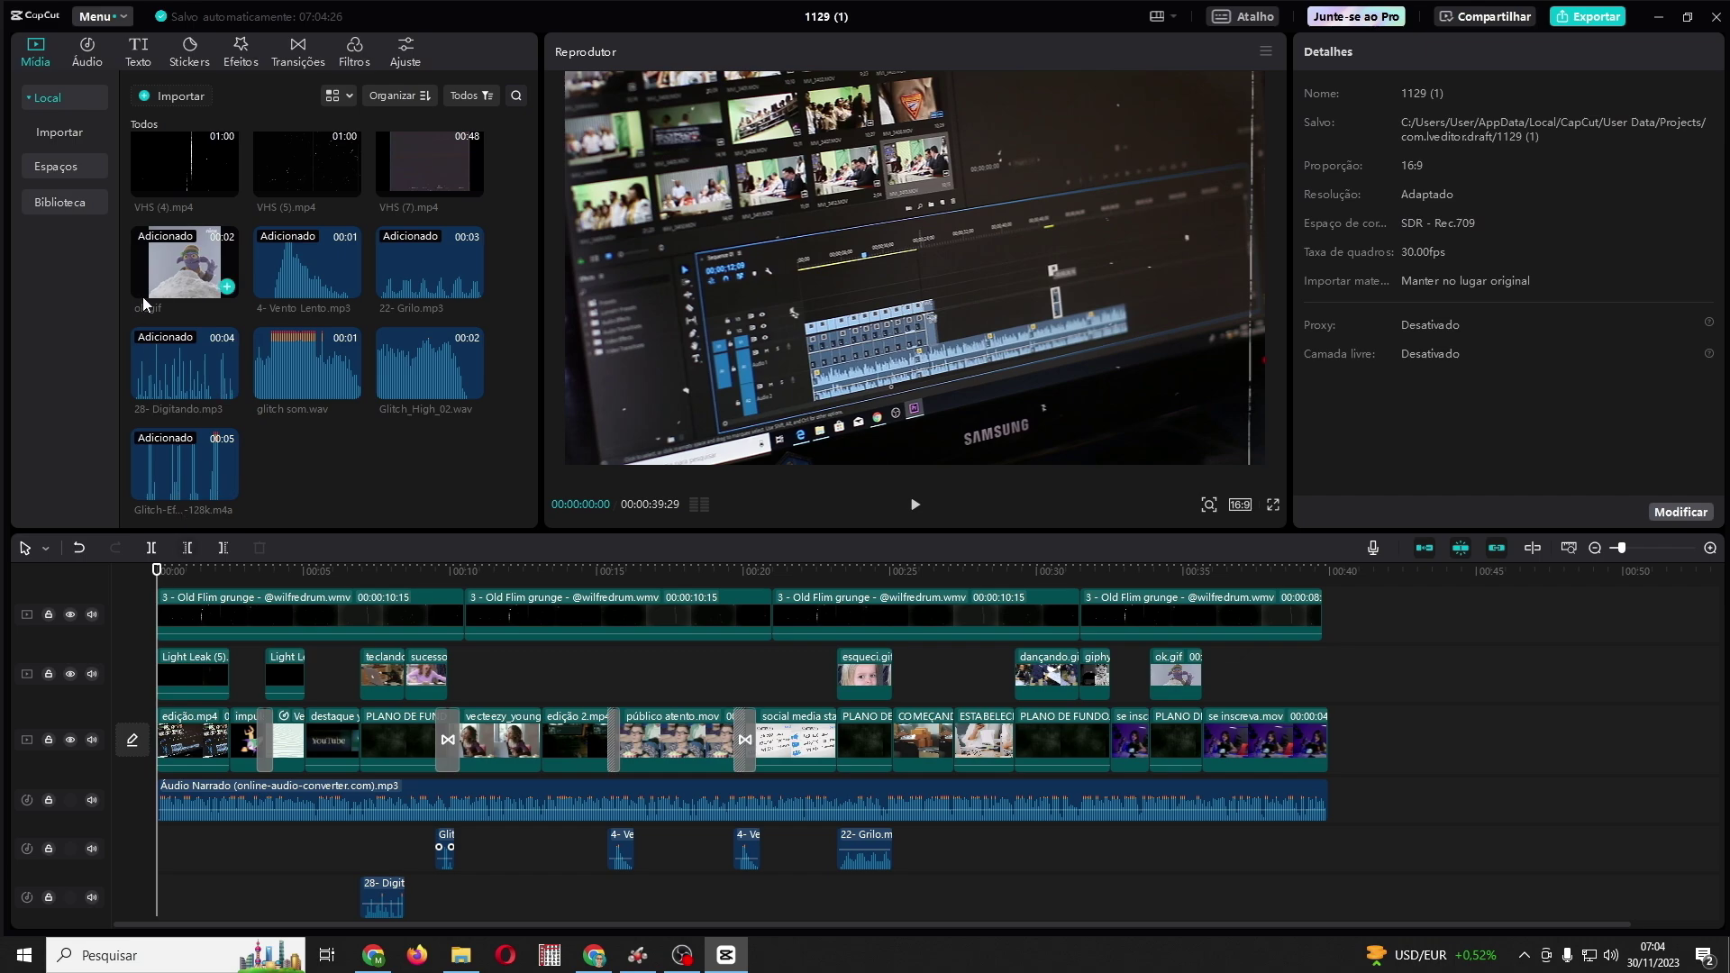
Step: Generate automatic captions in Português (Brasil) from the narration and play the start of the video to check them
{"action": "left_click", "coordinate": [137, 53]}
{"action": "left_click", "coordinate": [65, 206]}
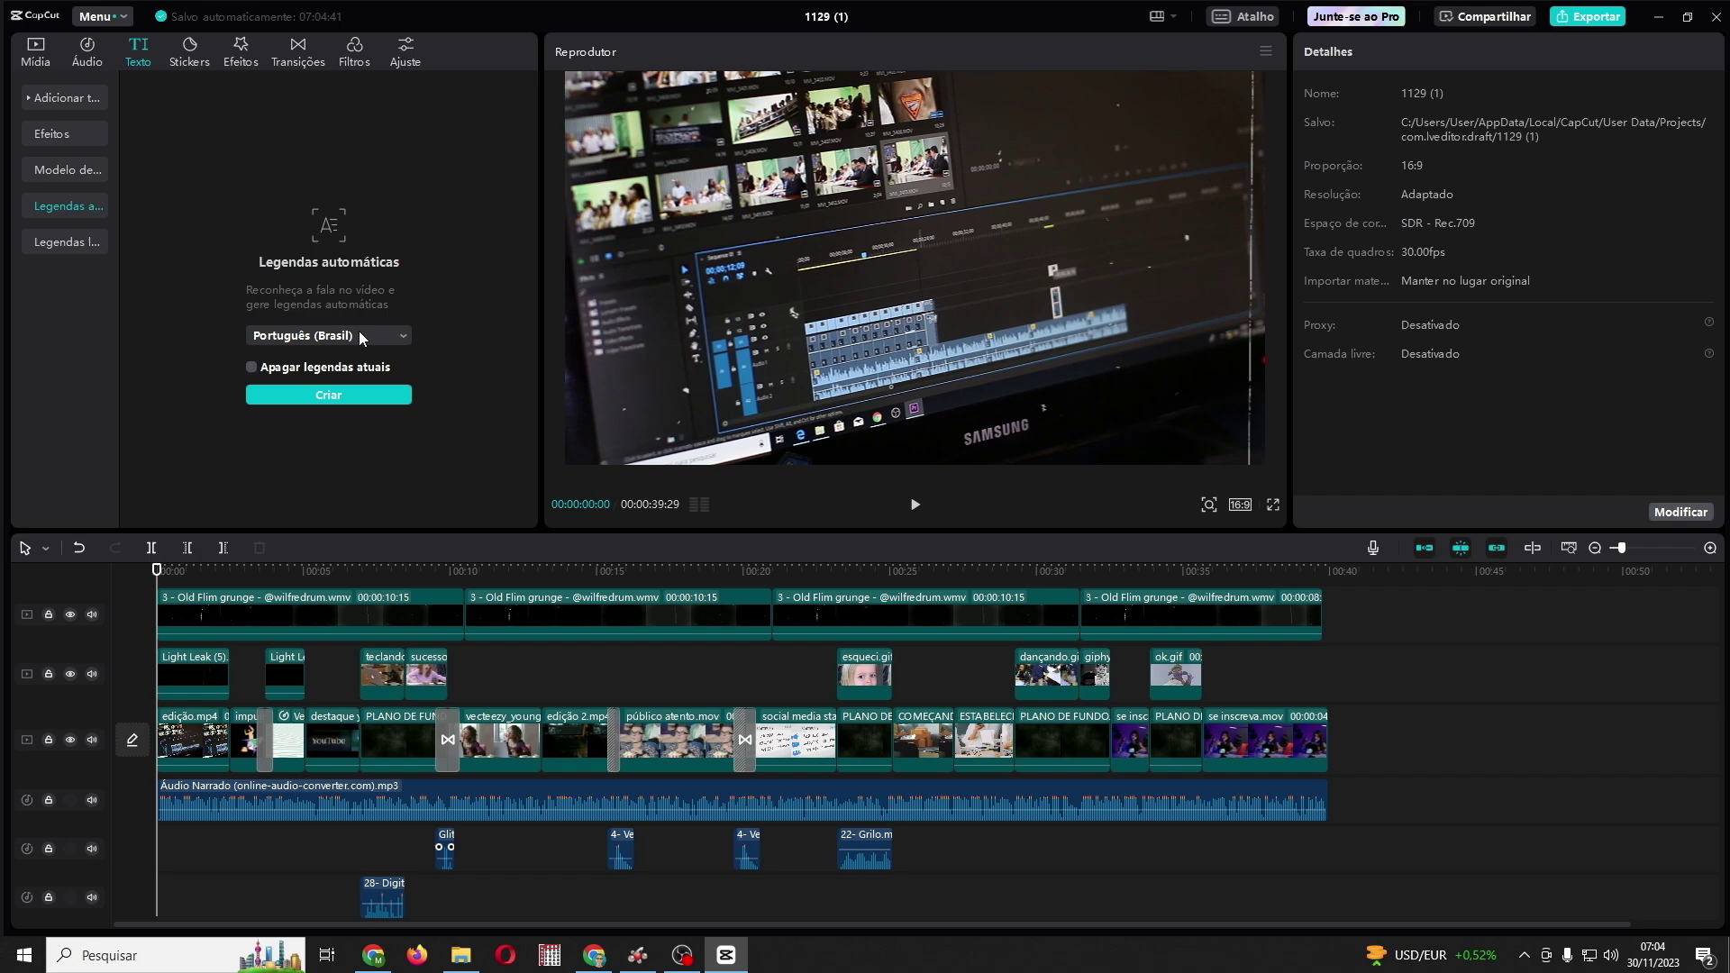
{"action": "left_click", "coordinate": [341, 400]}
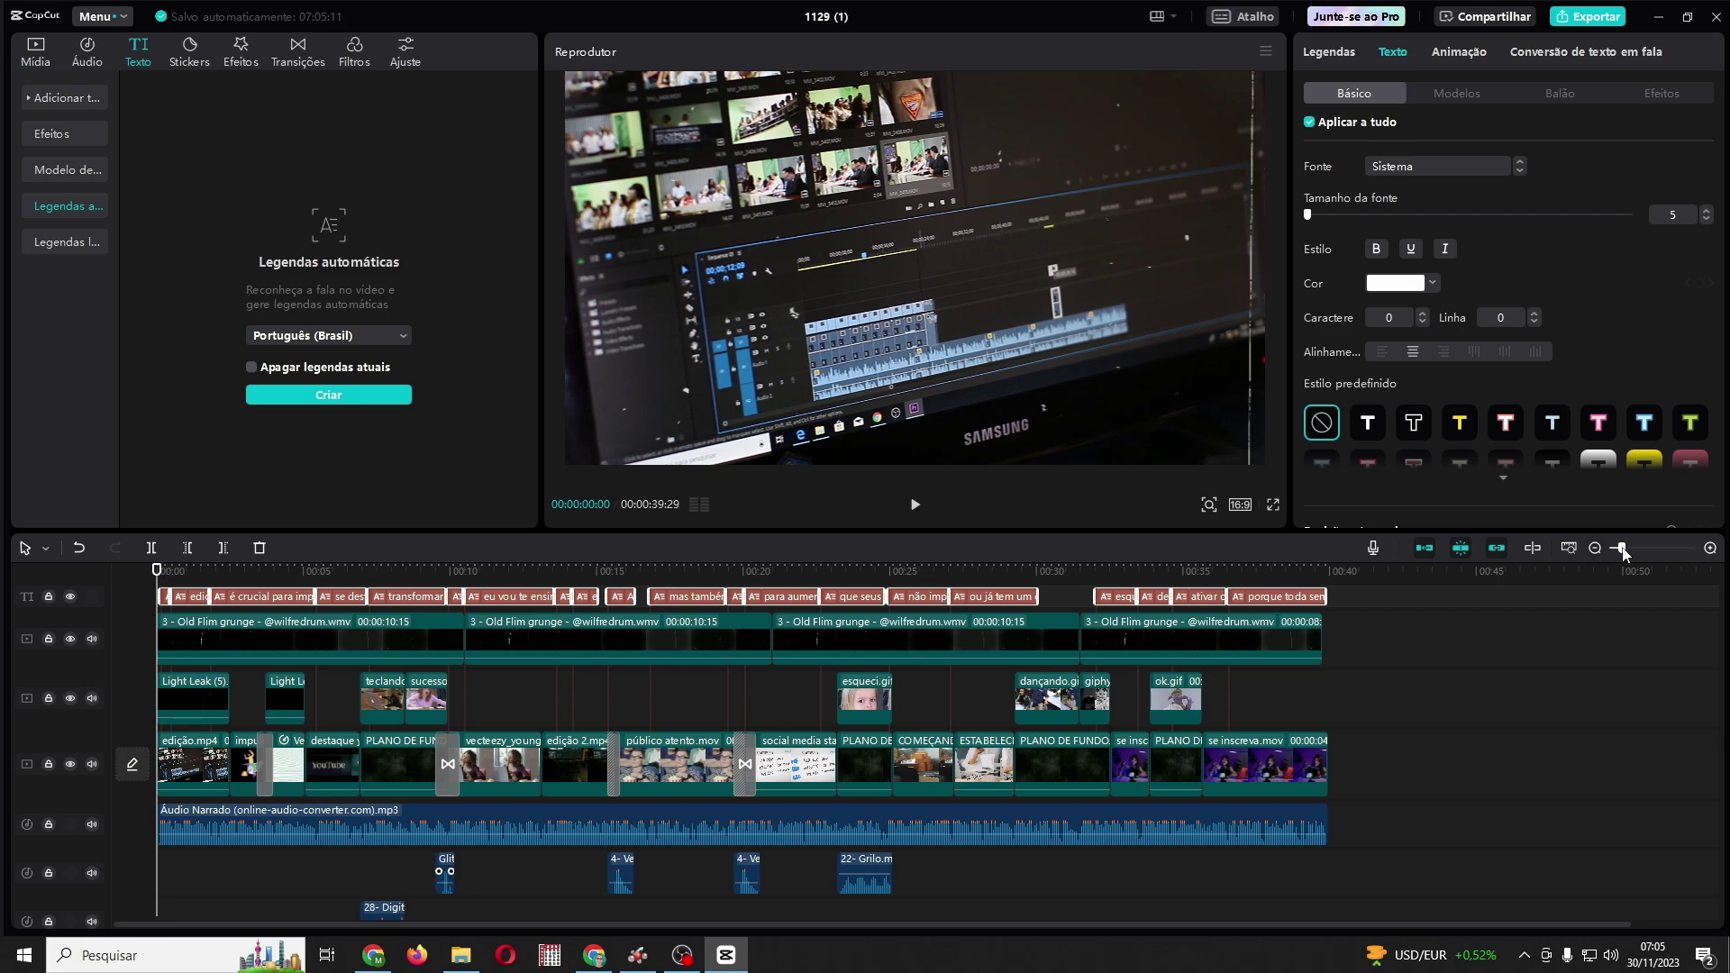
{"action": "left_click_drag", "start_coordinate": [1623, 549], "coordinate": [1632, 551]}
{"action": "key", "text": "space"}
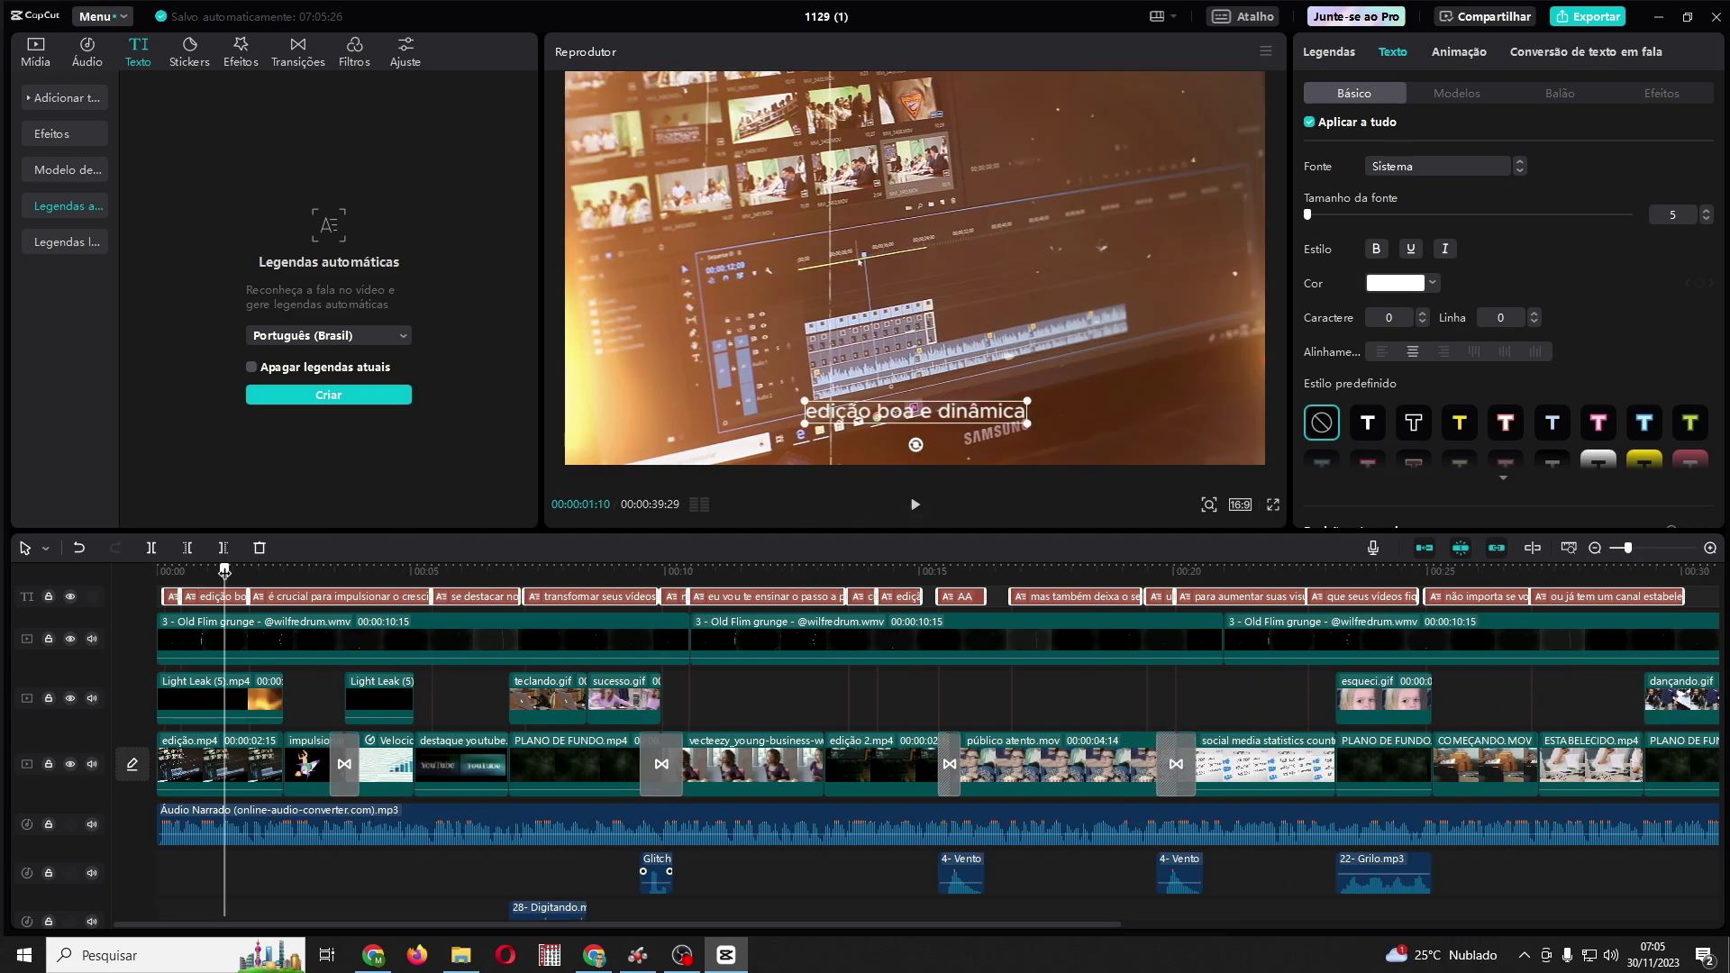
Step: Shorten the first caption's text to "Ter" and enlarge and move it to the middle of the frame
{"action": "left_click_drag", "start_coordinate": [225, 569], "coordinate": [165, 577]}
{"action": "left_click", "coordinate": [172, 597]}
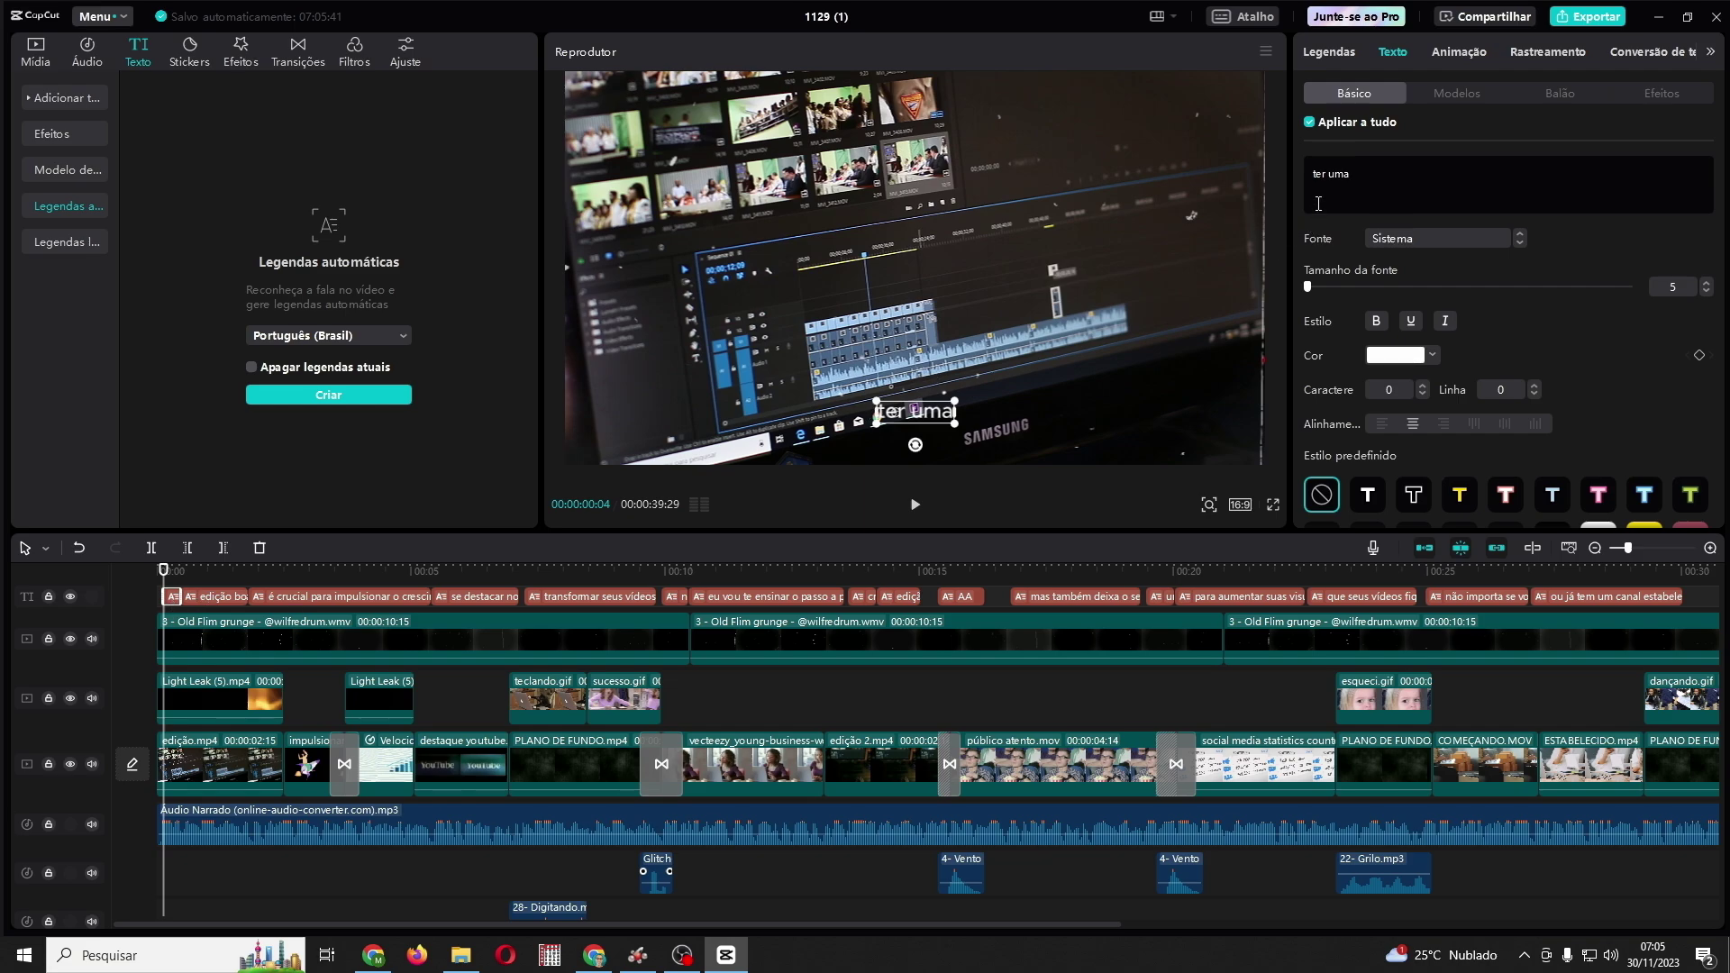
{"action": "left_click", "coordinate": [1352, 176]}
{"action": "key", "text": "BackSpace"}
{"action": "key", "text": "BackSpace"}
{"action": "key", "text": "BackSpace"}
{"action": "key", "text": "BackSpace"}
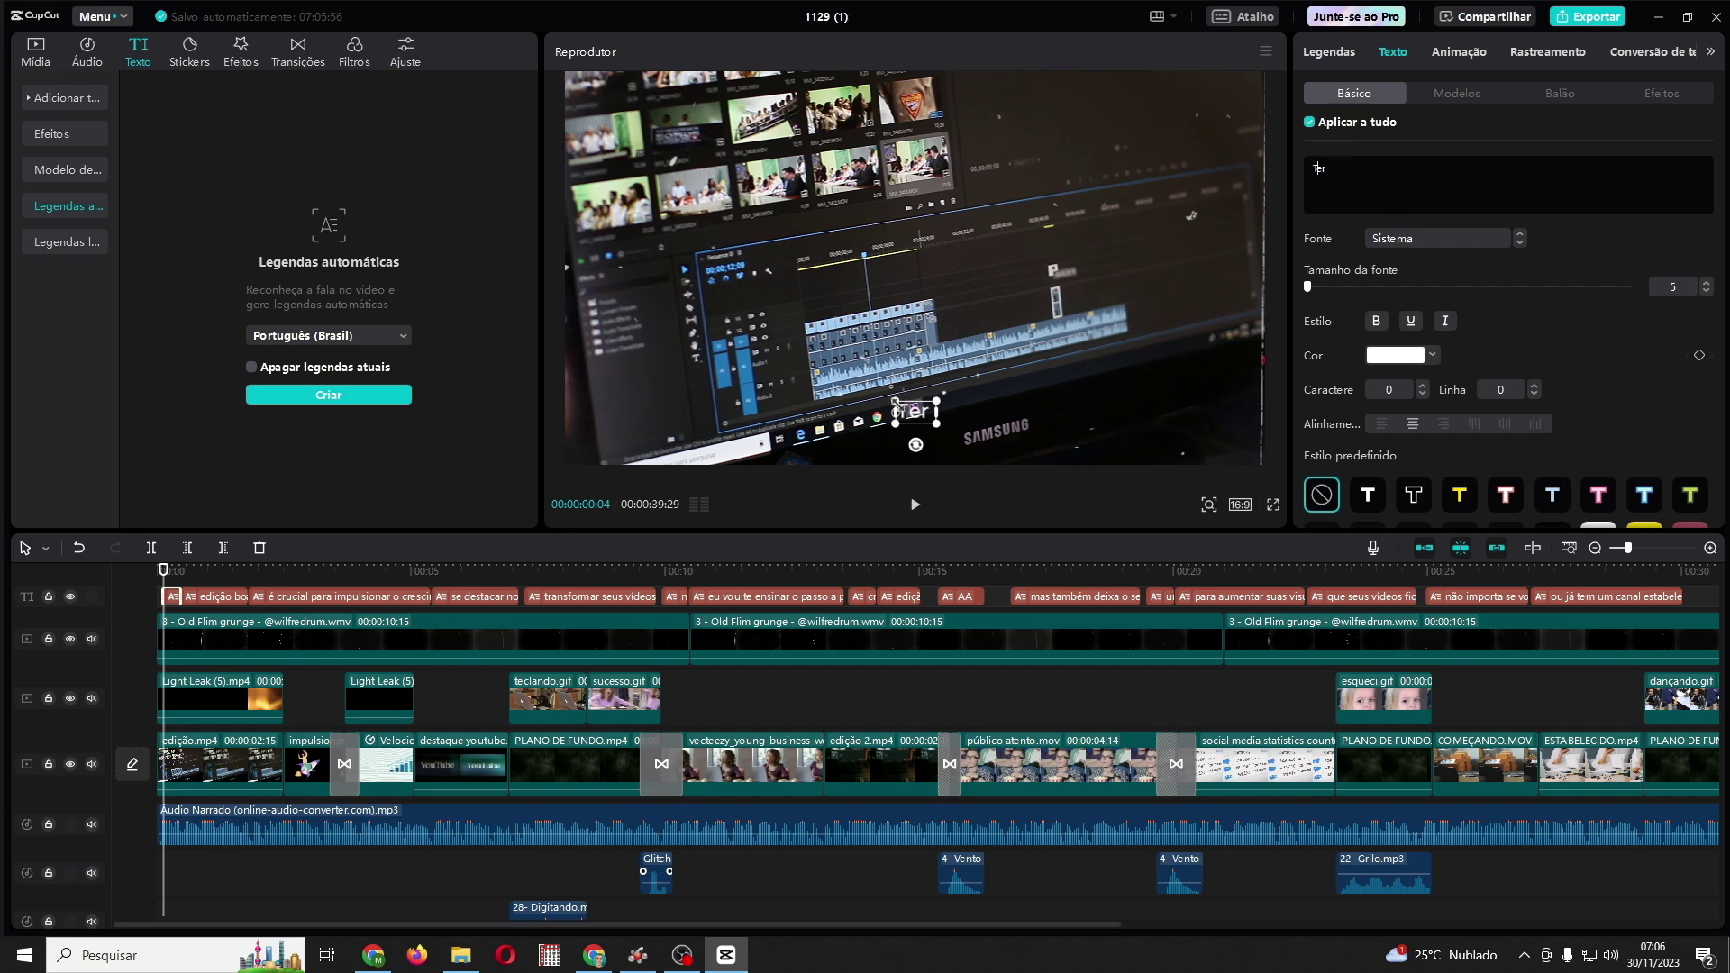
{"action": "left_click_drag", "start_coordinate": [896, 400], "coordinate": [901, 300]}
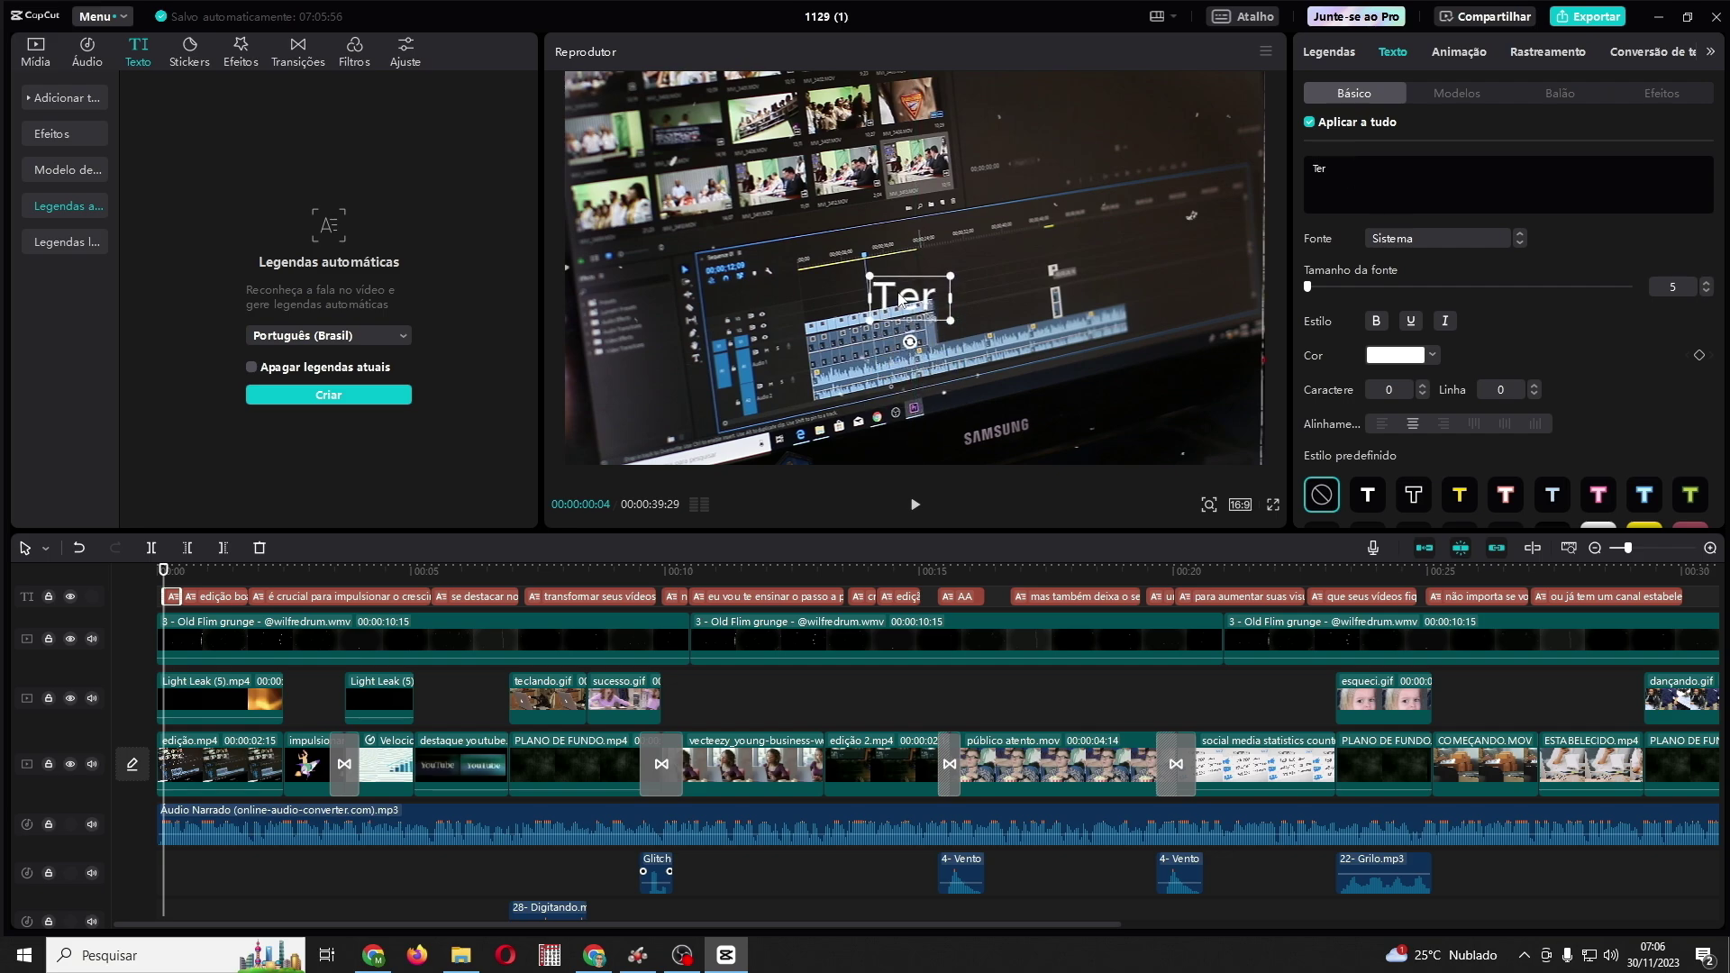
Step: Change the second caption to "uma" and the third to "edição", shortening both clips and placing them one after the other
{"action": "left_click", "coordinate": [198, 602]}
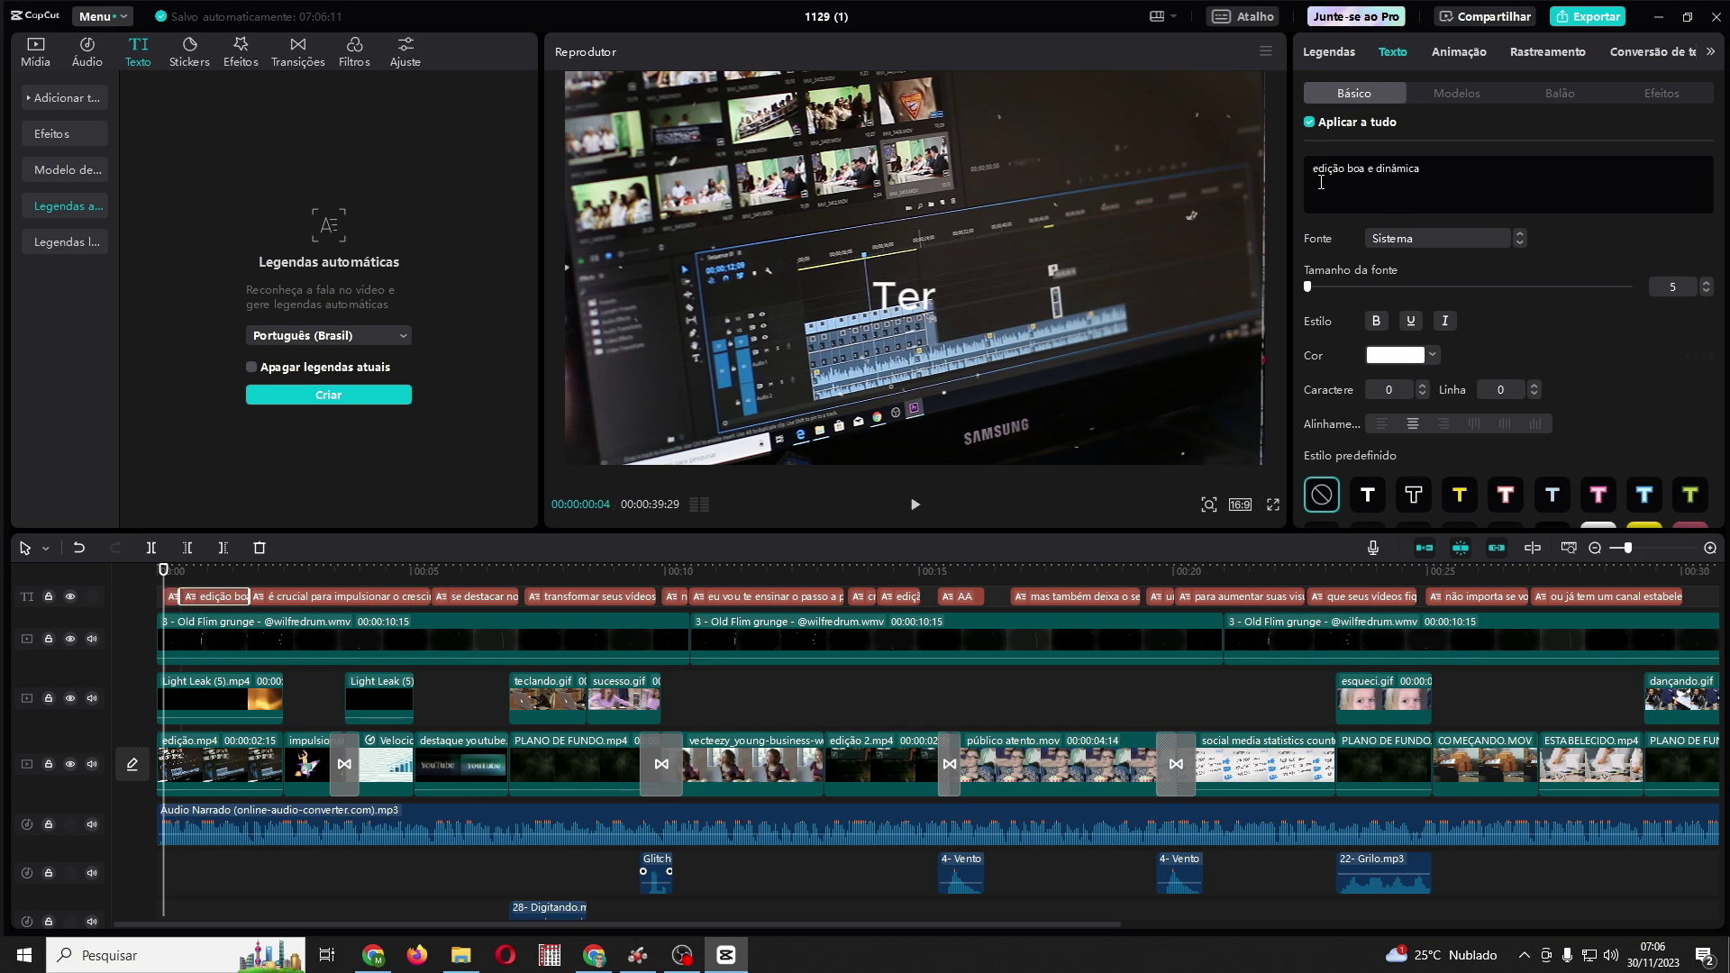
{"action": "left_click_drag", "start_coordinate": [1441, 179], "coordinate": [1318, 168]}
{"action": "type", "text": "uma"}
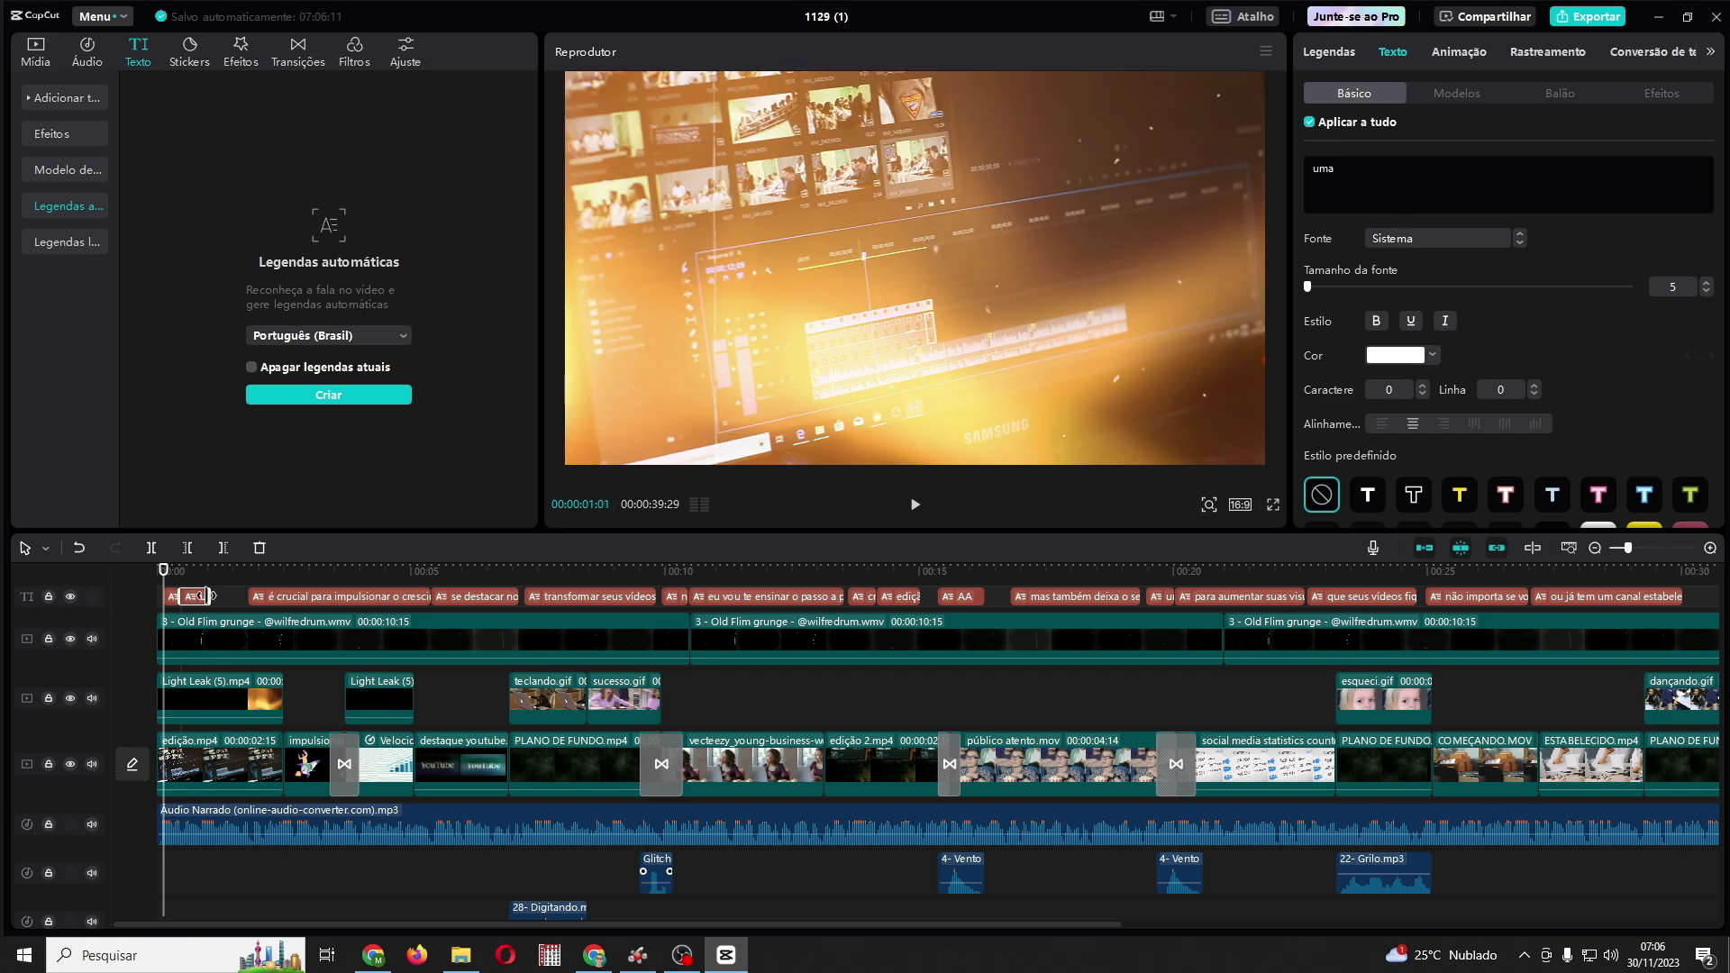
{"action": "left_click", "coordinate": [269, 602]}
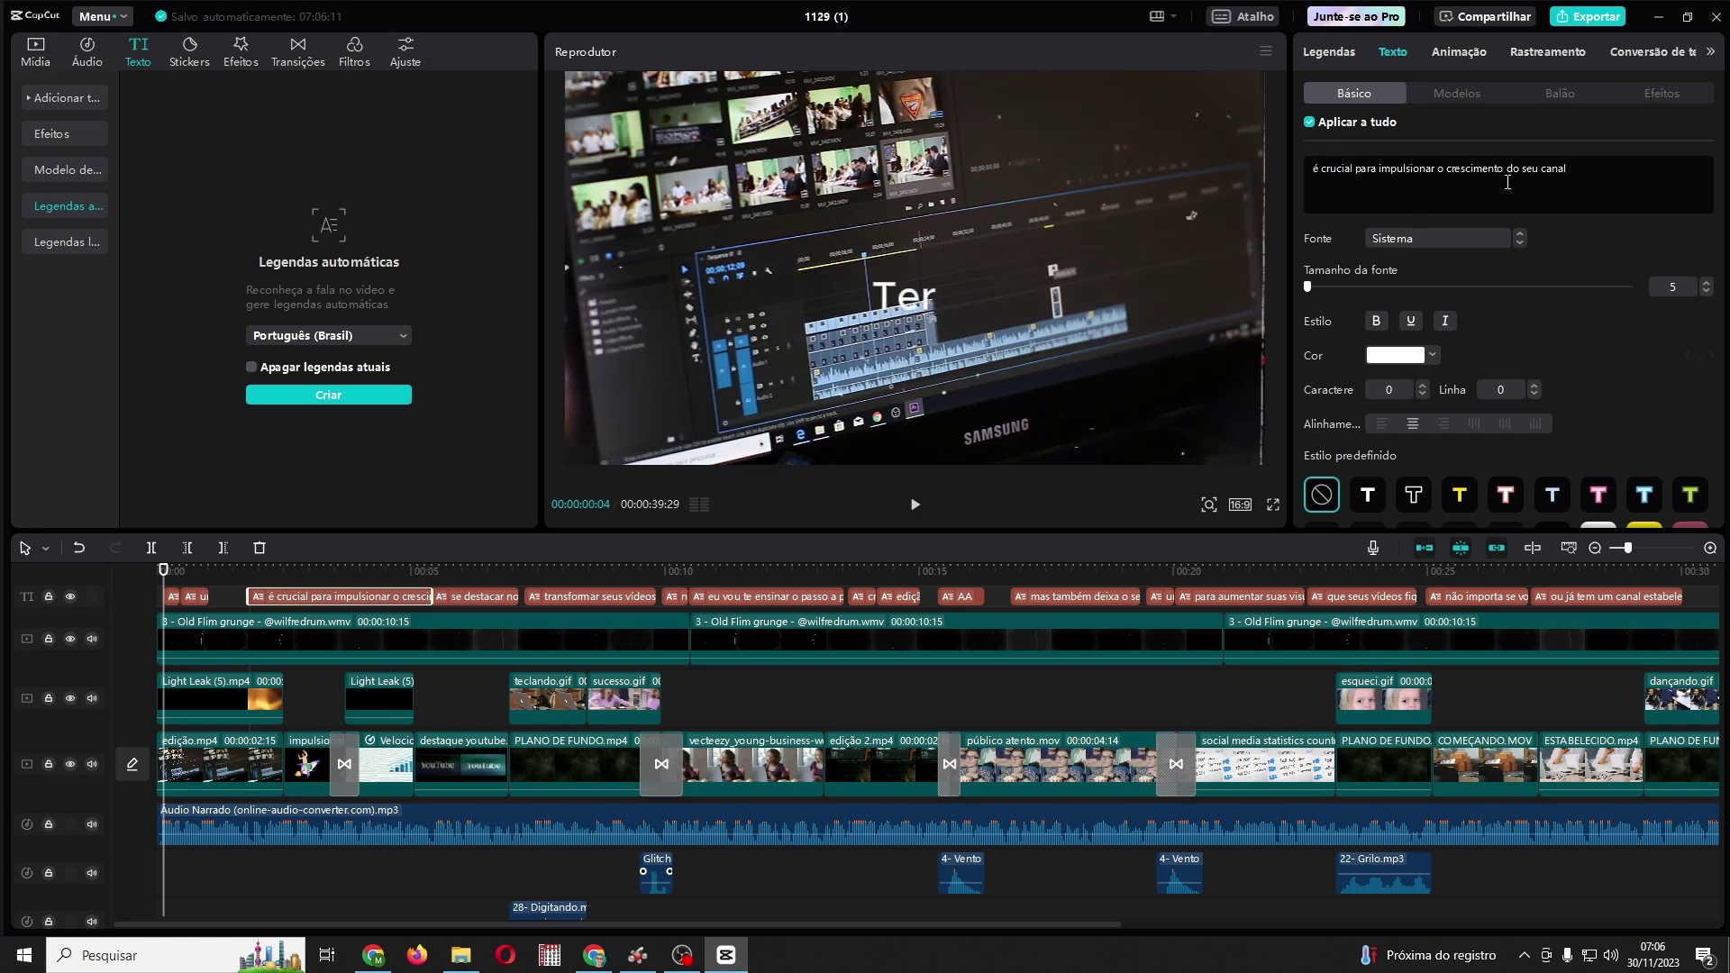
{"action": "left_click_drag", "start_coordinate": [1586, 166], "coordinate": [1307, 169]}
{"action": "type", "text": "edição"}
{"action": "left_click_drag", "start_coordinate": [373, 602], "coordinate": [284, 586]}
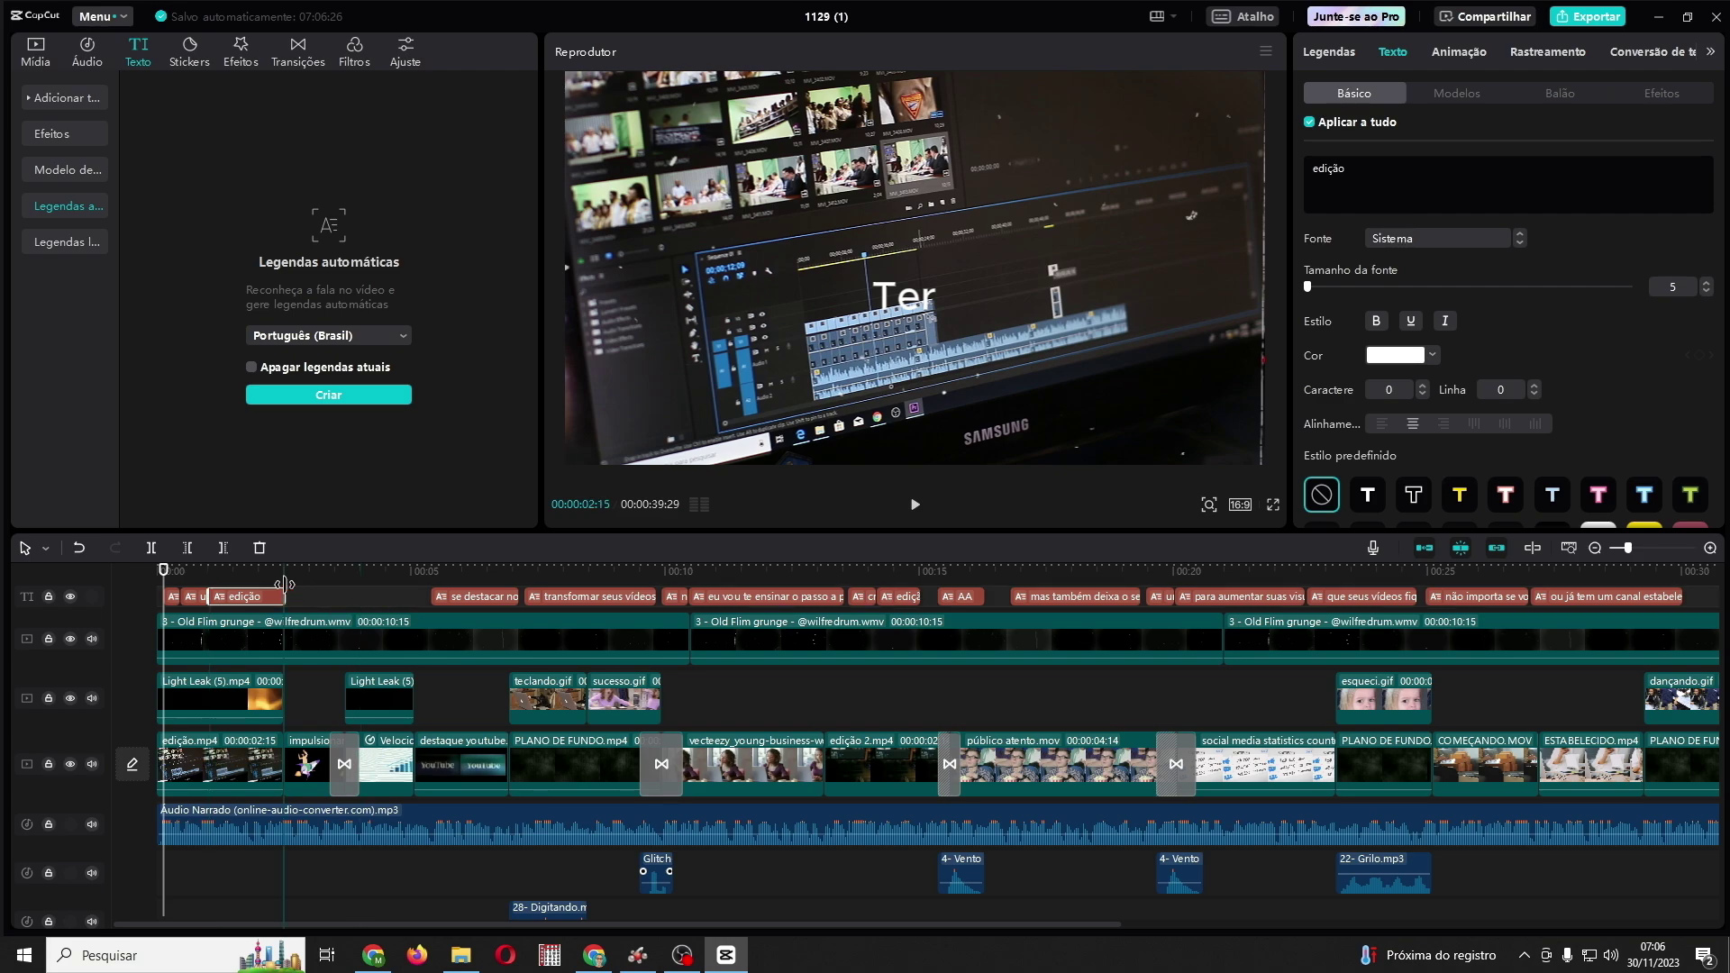
Step: Change the fourth caption to "boa e" and the fifth to "dinâmica", placing each directly behind the preceding caption
{"action": "left_click", "coordinate": [496, 602]}
{"action": "triple_click", "coordinate": [1417, 168]}
{"action": "type", "text": "boa e"}
{"action": "left_click_drag", "start_coordinate": [475, 597], "coordinate": [315, 633]}
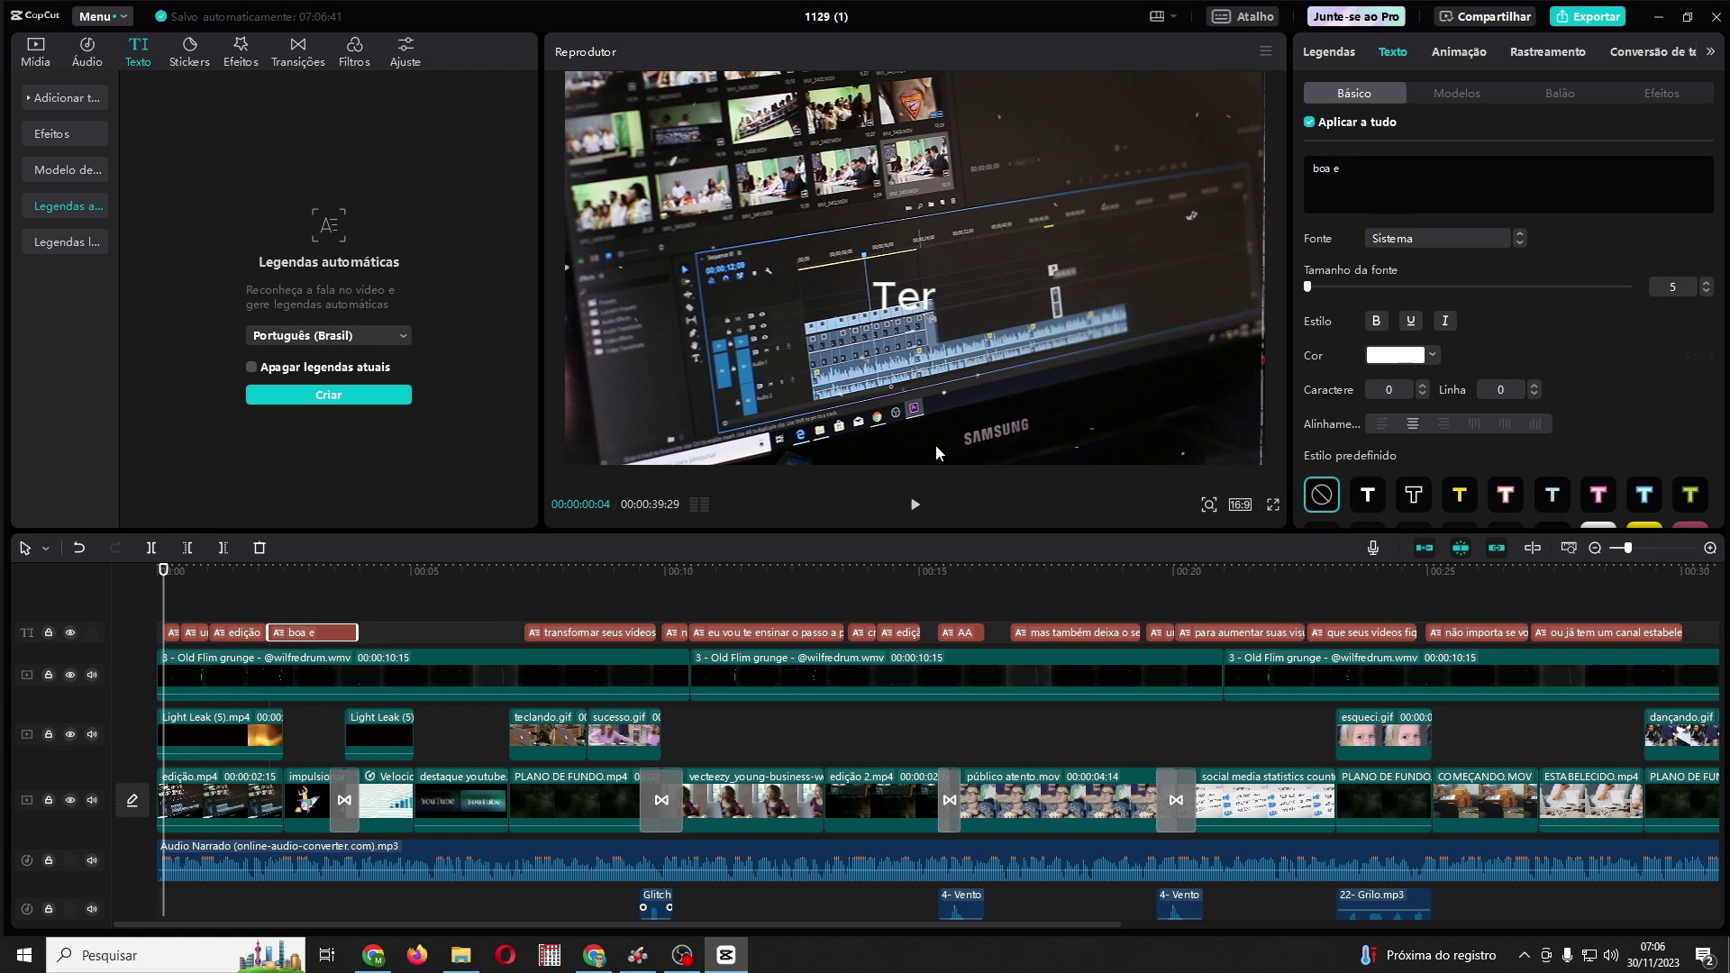
{"action": "left_click", "coordinate": [590, 633]}
{"action": "triple_click", "coordinate": [1360, 168]}
{"action": "type", "text": "dinâmica"}
{"action": "left_click_drag", "start_coordinate": [586, 633], "coordinate": [433, 640]}
Step: Delete all remaining automatic captions after "dinâmica"
{"action": "left_click", "coordinate": [618, 587]}
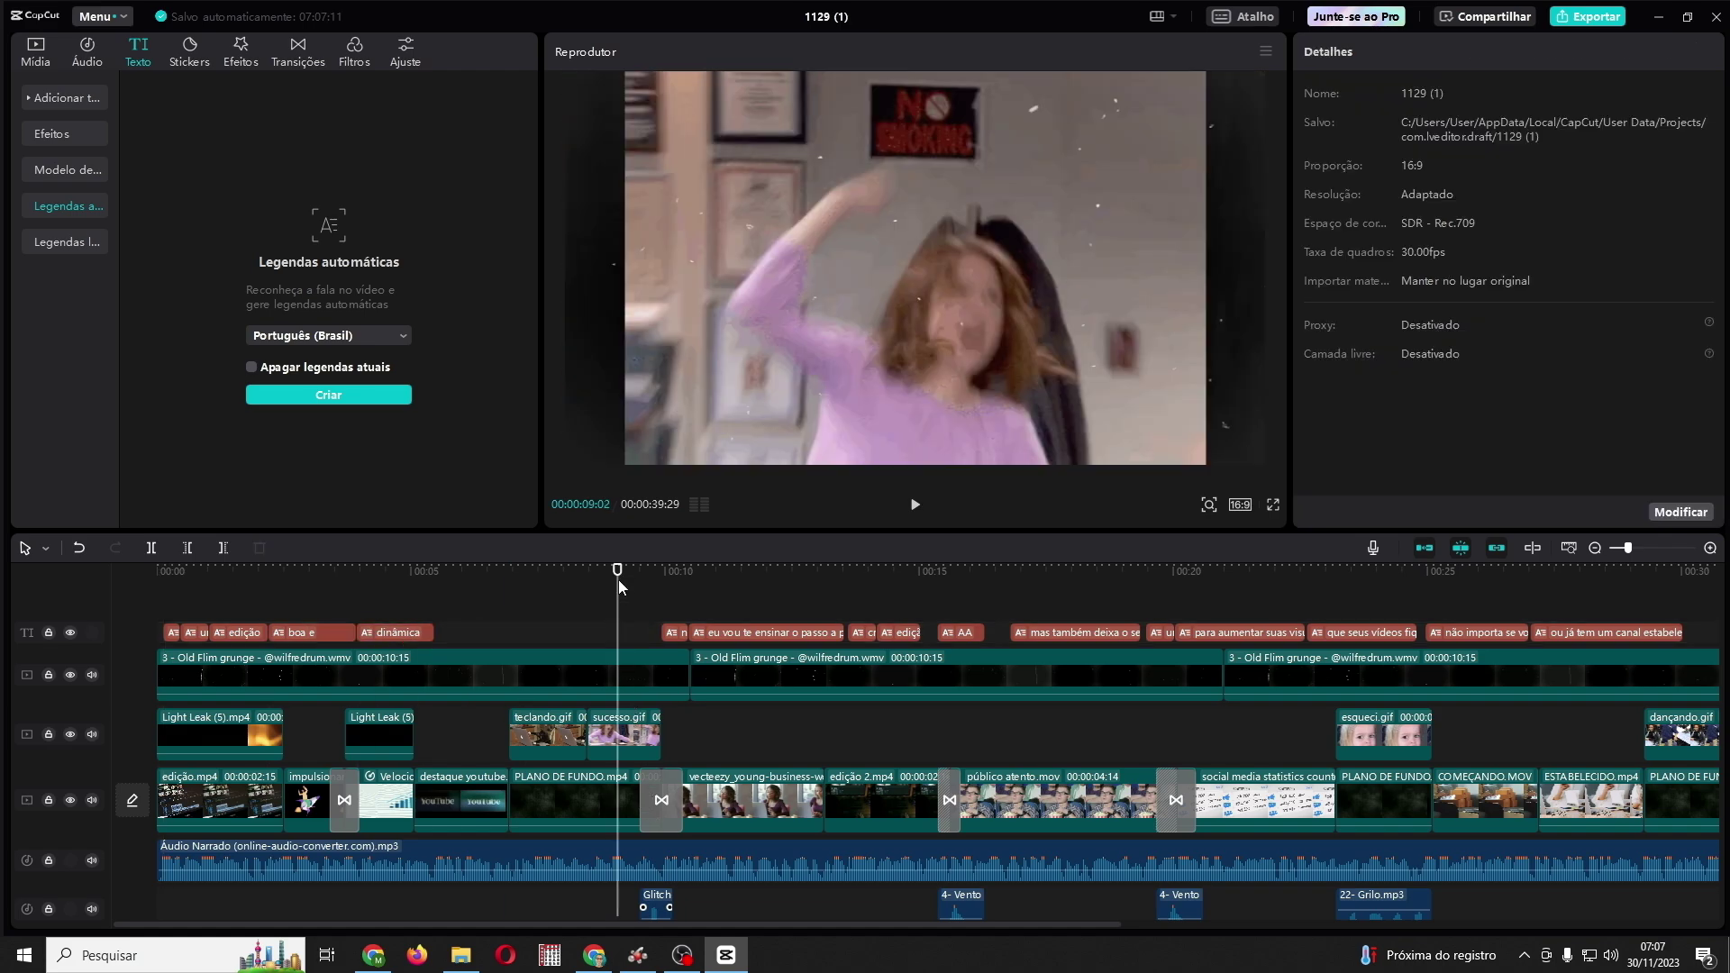
{"action": "left_click_drag", "start_coordinate": [636, 576], "coordinate": [1623, 644]}
{"action": "key", "text": "Delete"}
Step: Shorten the five word captions and close their gaps from the start of the timeline to match the narration, and play them back
{"action": "left_click_drag", "start_coordinate": [617, 569], "coordinate": [157, 628]}
{"action": "left_click", "coordinate": [177, 633]}
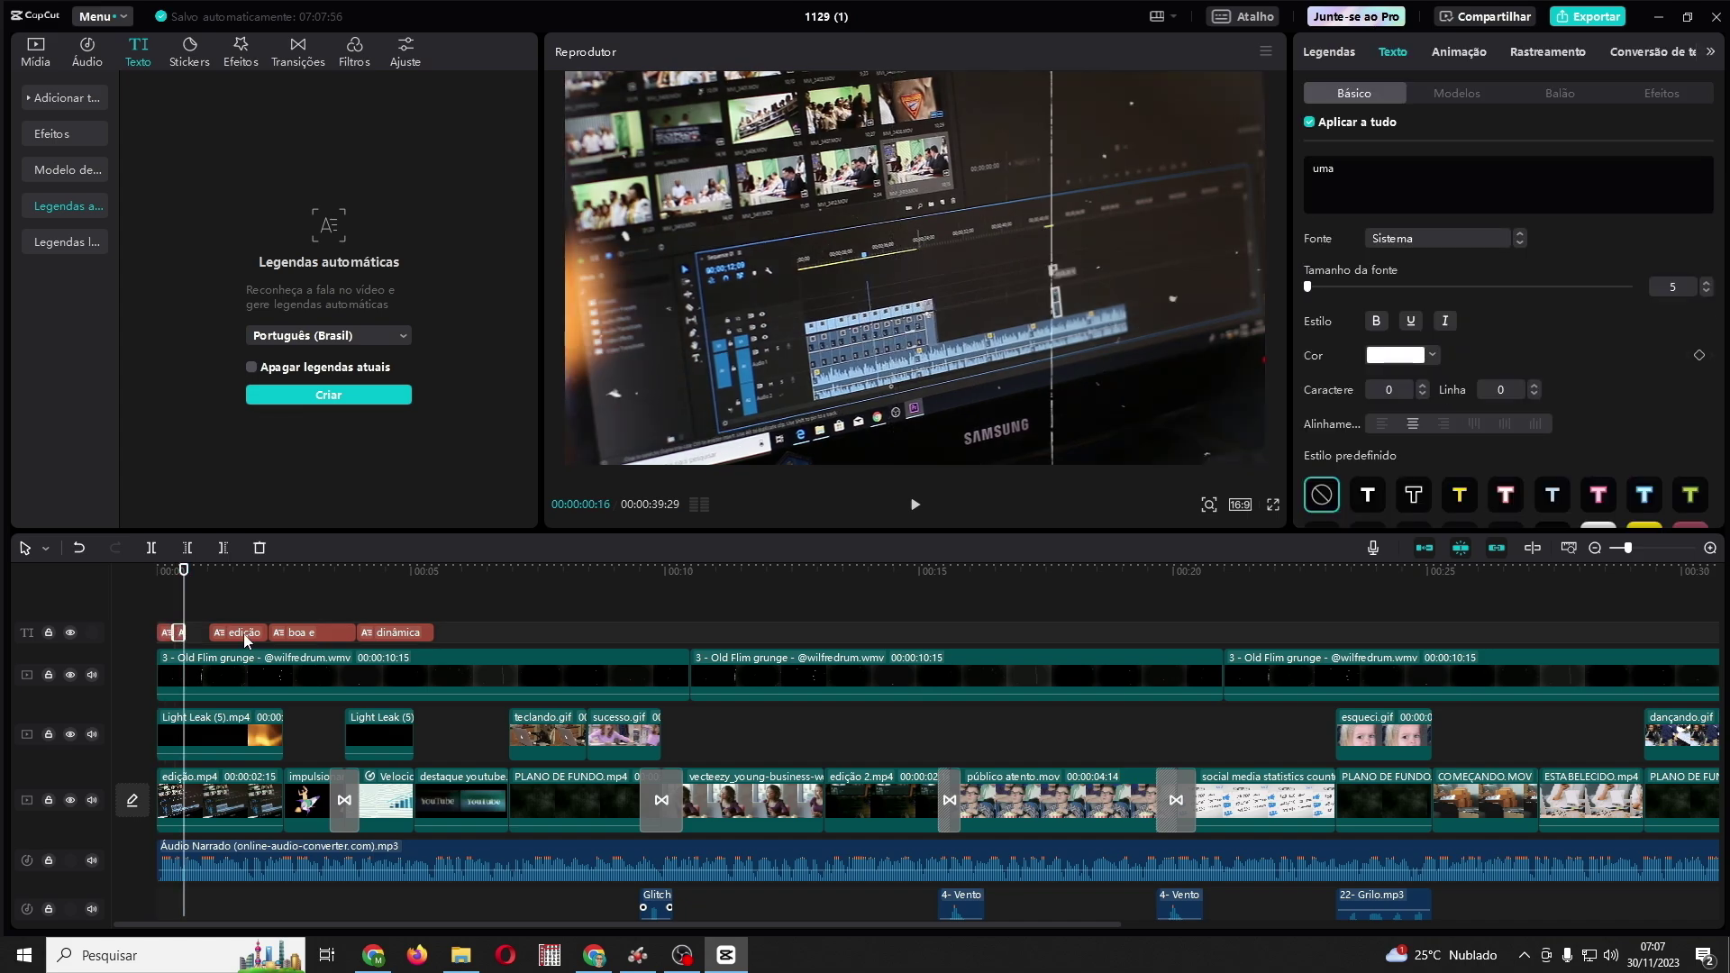
{"action": "mouse_move", "coordinate": [243, 634]}
{"action": "left_mouse_down"}
{"action": "mouse_move", "coordinate": [211, 634]}
{"action": "mouse_move", "coordinate": [270, 634]}
{"action": "mouse_move", "coordinate": [234, 634]}
{"action": "left_mouse_up"}
{"action": "left_click_drag", "start_coordinate": [415, 633], "coordinate": [271, 633]}
{"action": "left_click", "coordinate": [155, 588]}
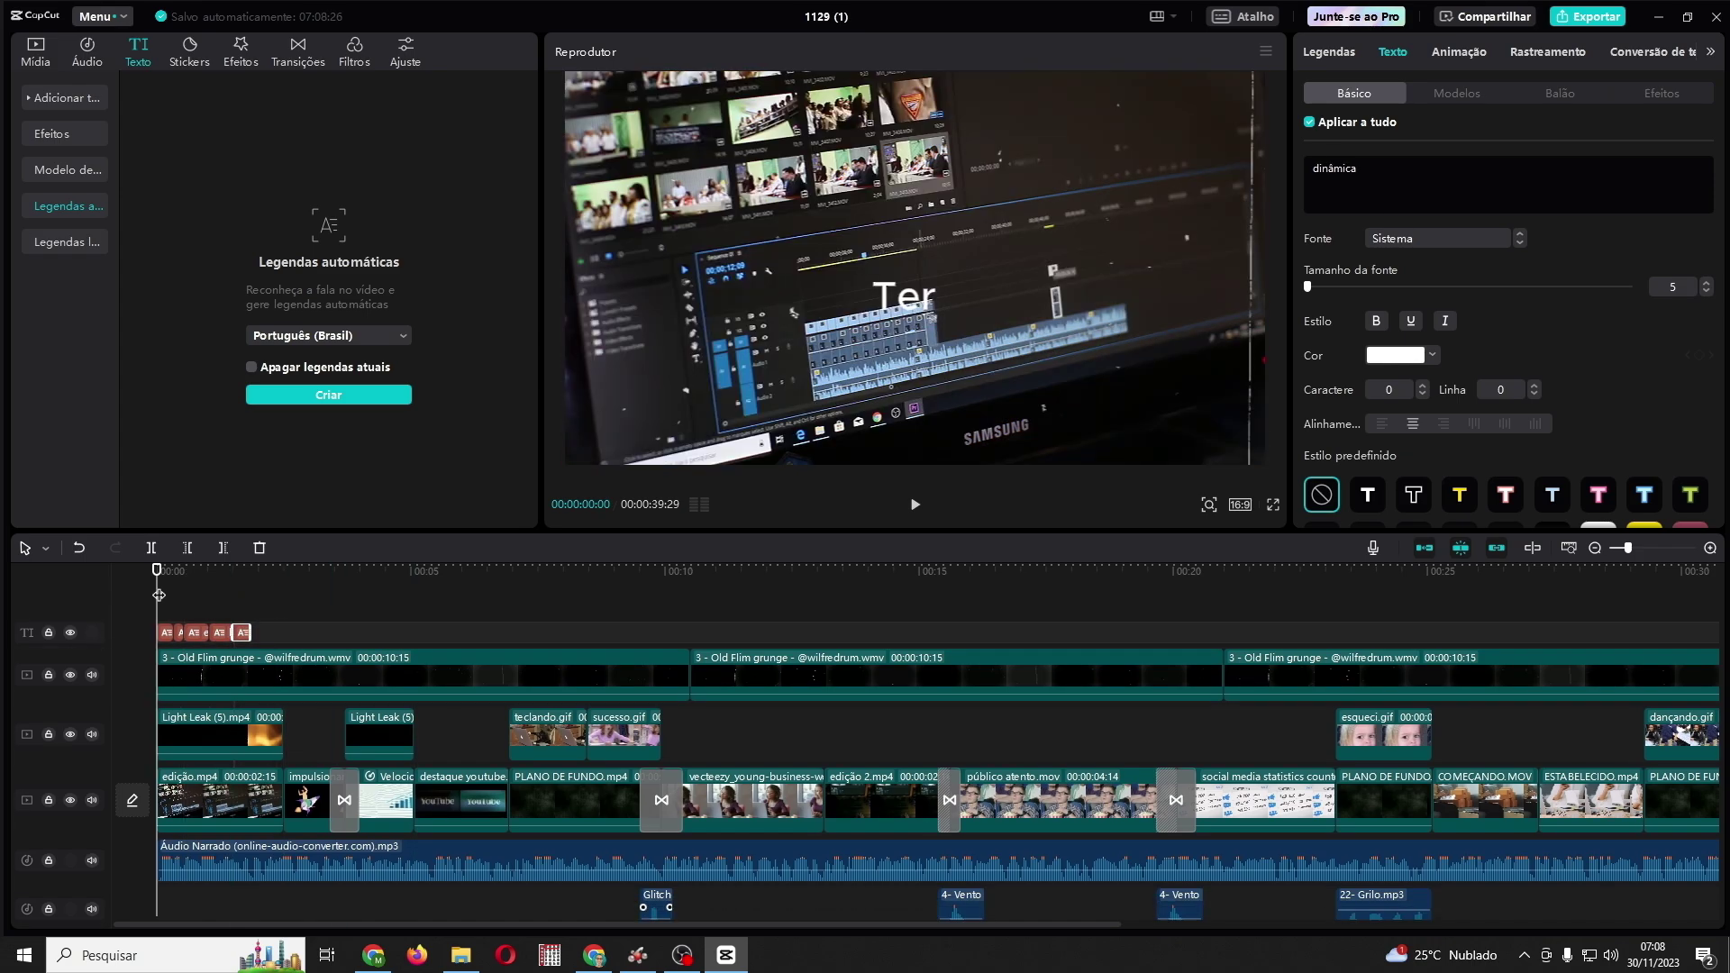
{"action": "left_click", "coordinate": [915, 504]}
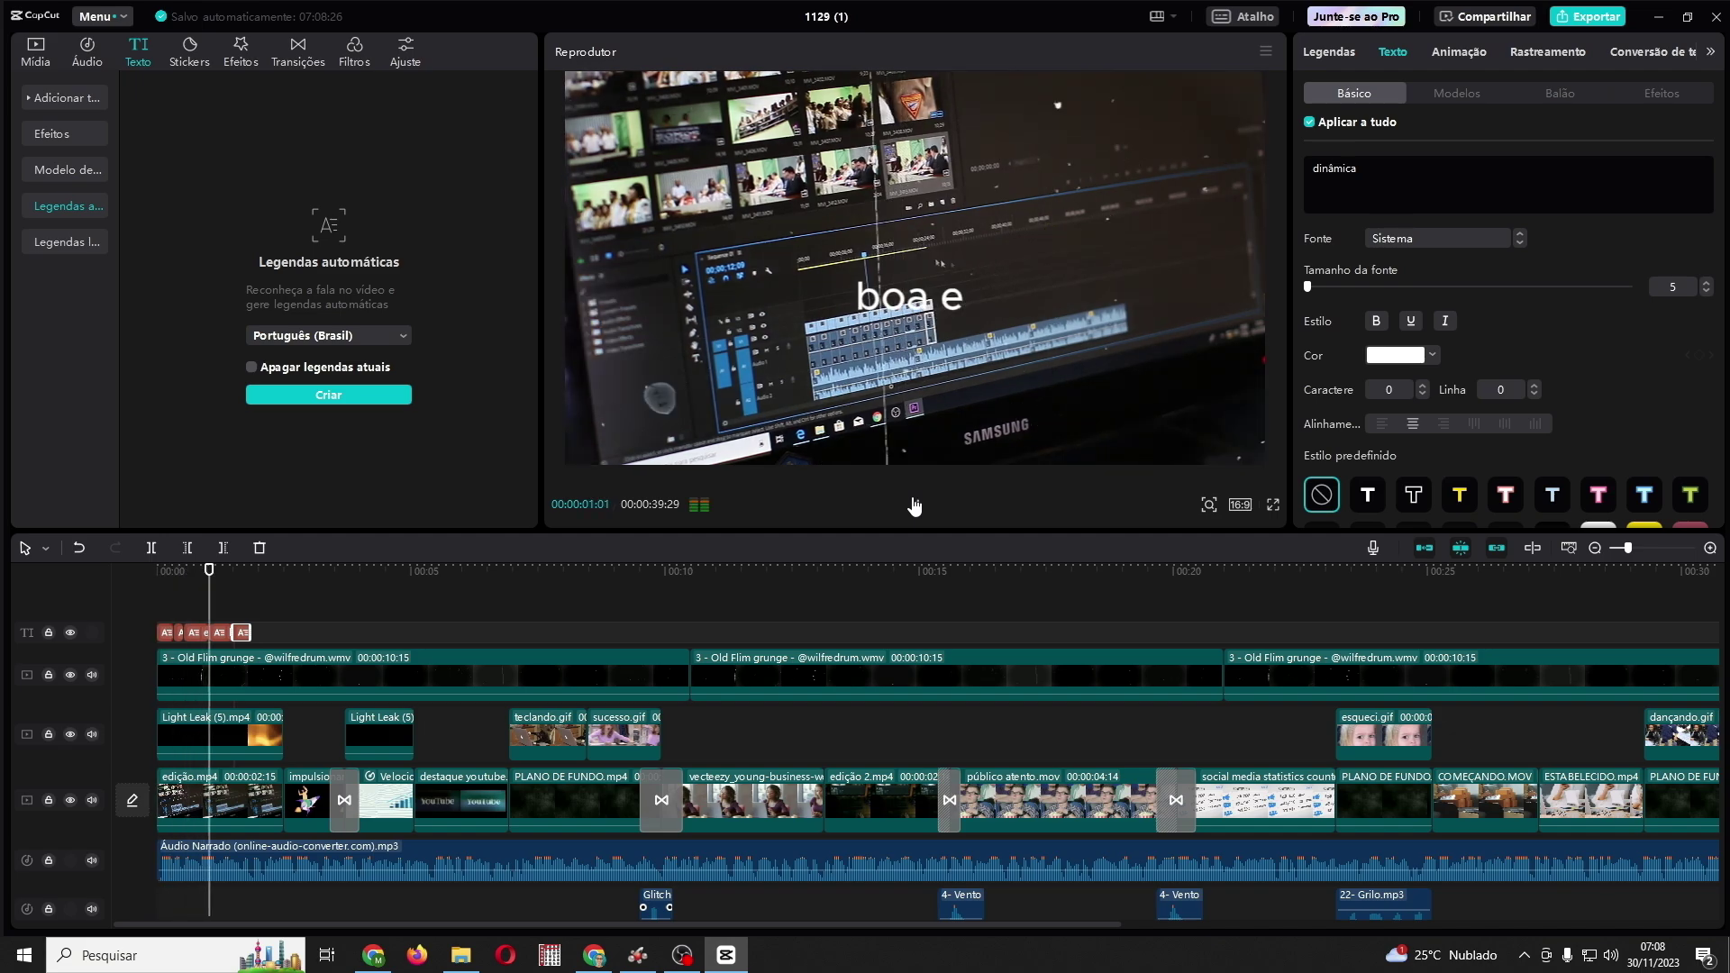
Step: Give all five captions the white preset style with black outline, recolour their text yellow, and preview them
{"action": "left_click", "coordinate": [184, 588]}
{"action": "left_click", "coordinate": [207, 615]}
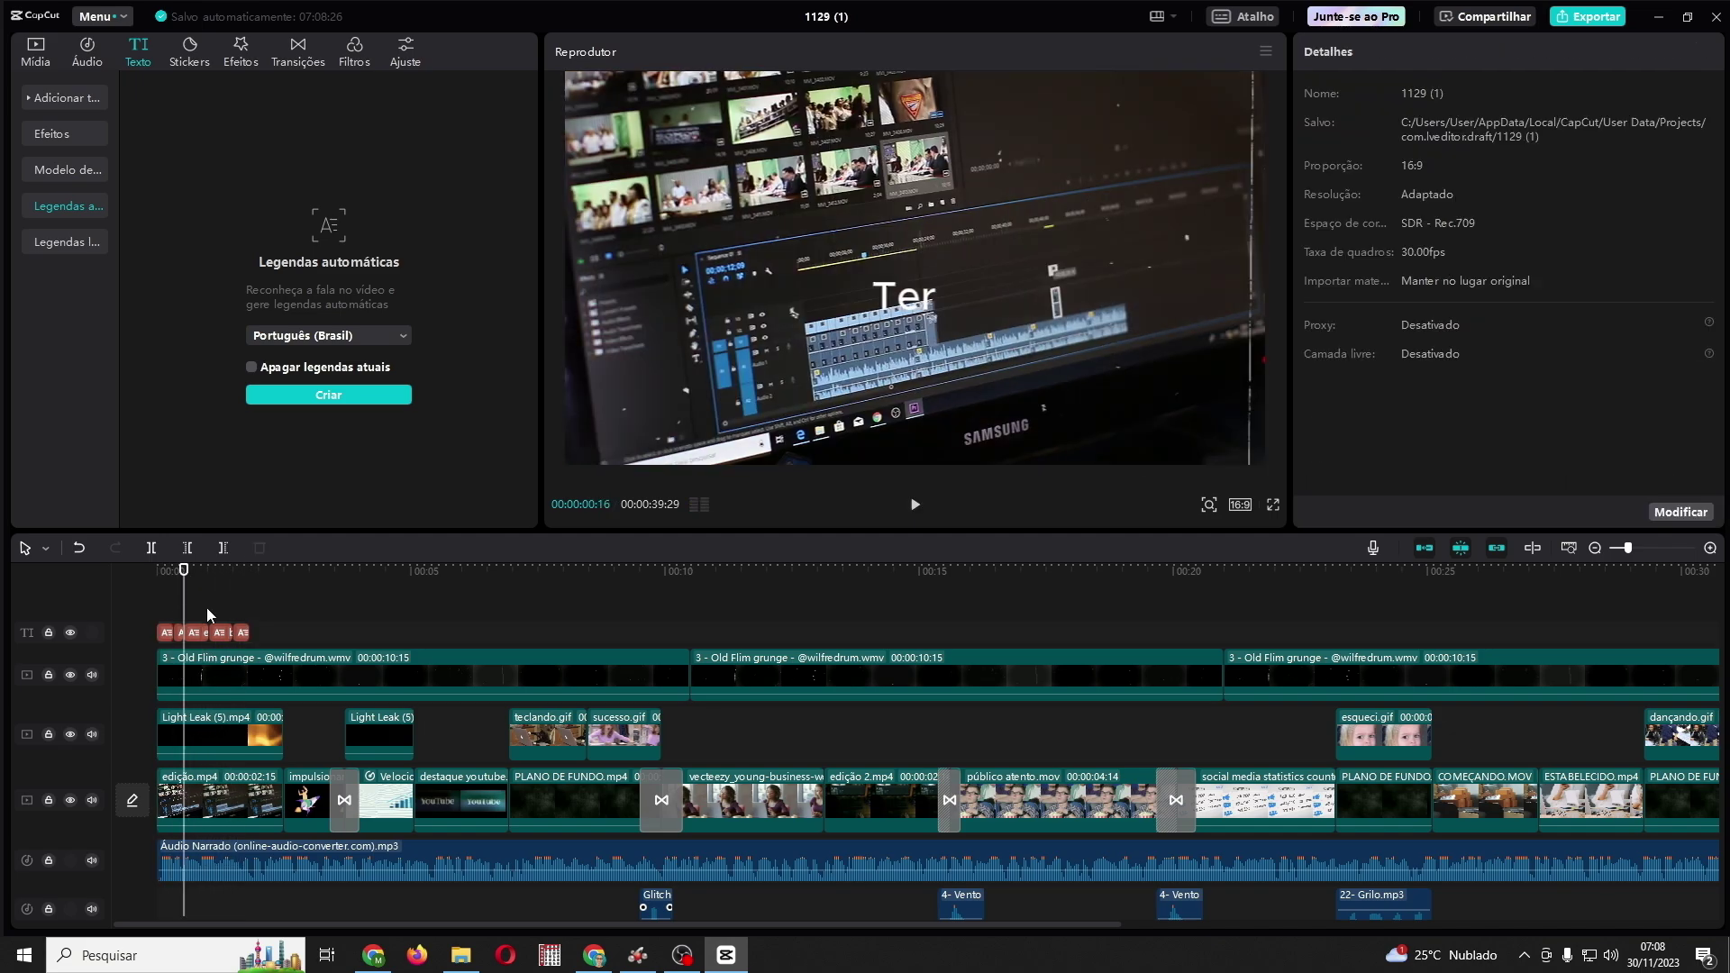
{"action": "left_click", "coordinate": [209, 632]}
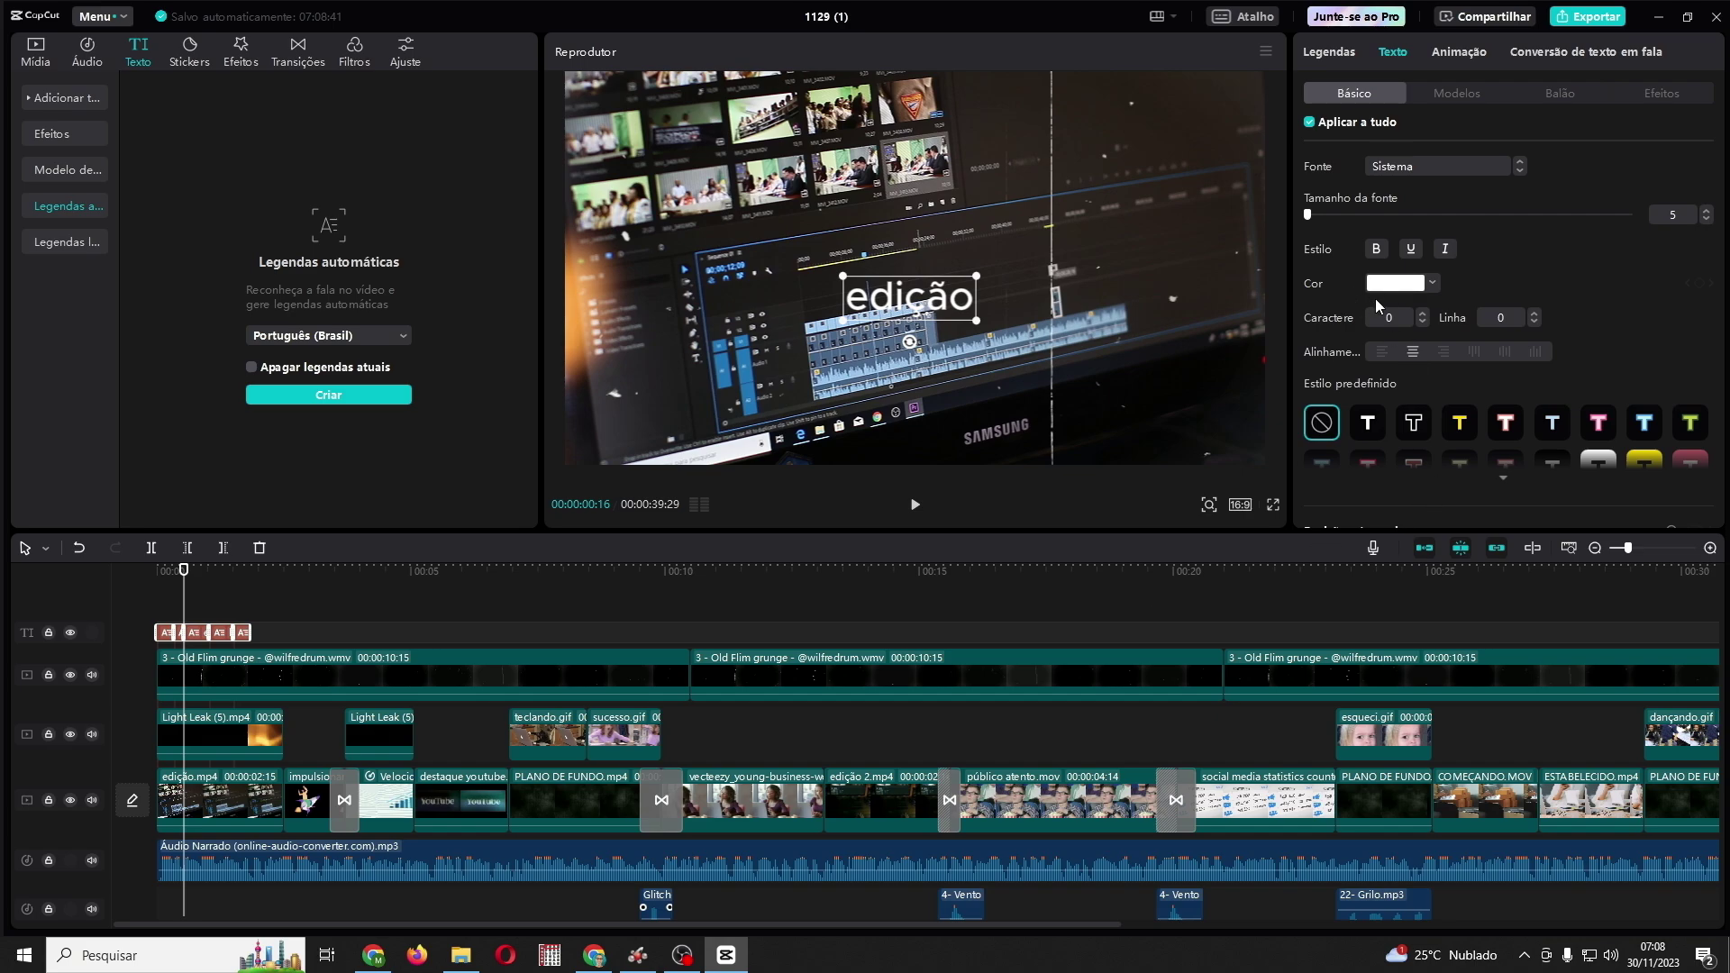
{"action": "left_click", "coordinate": [1393, 283]}
{"action": "left_click", "coordinate": [1432, 531]}
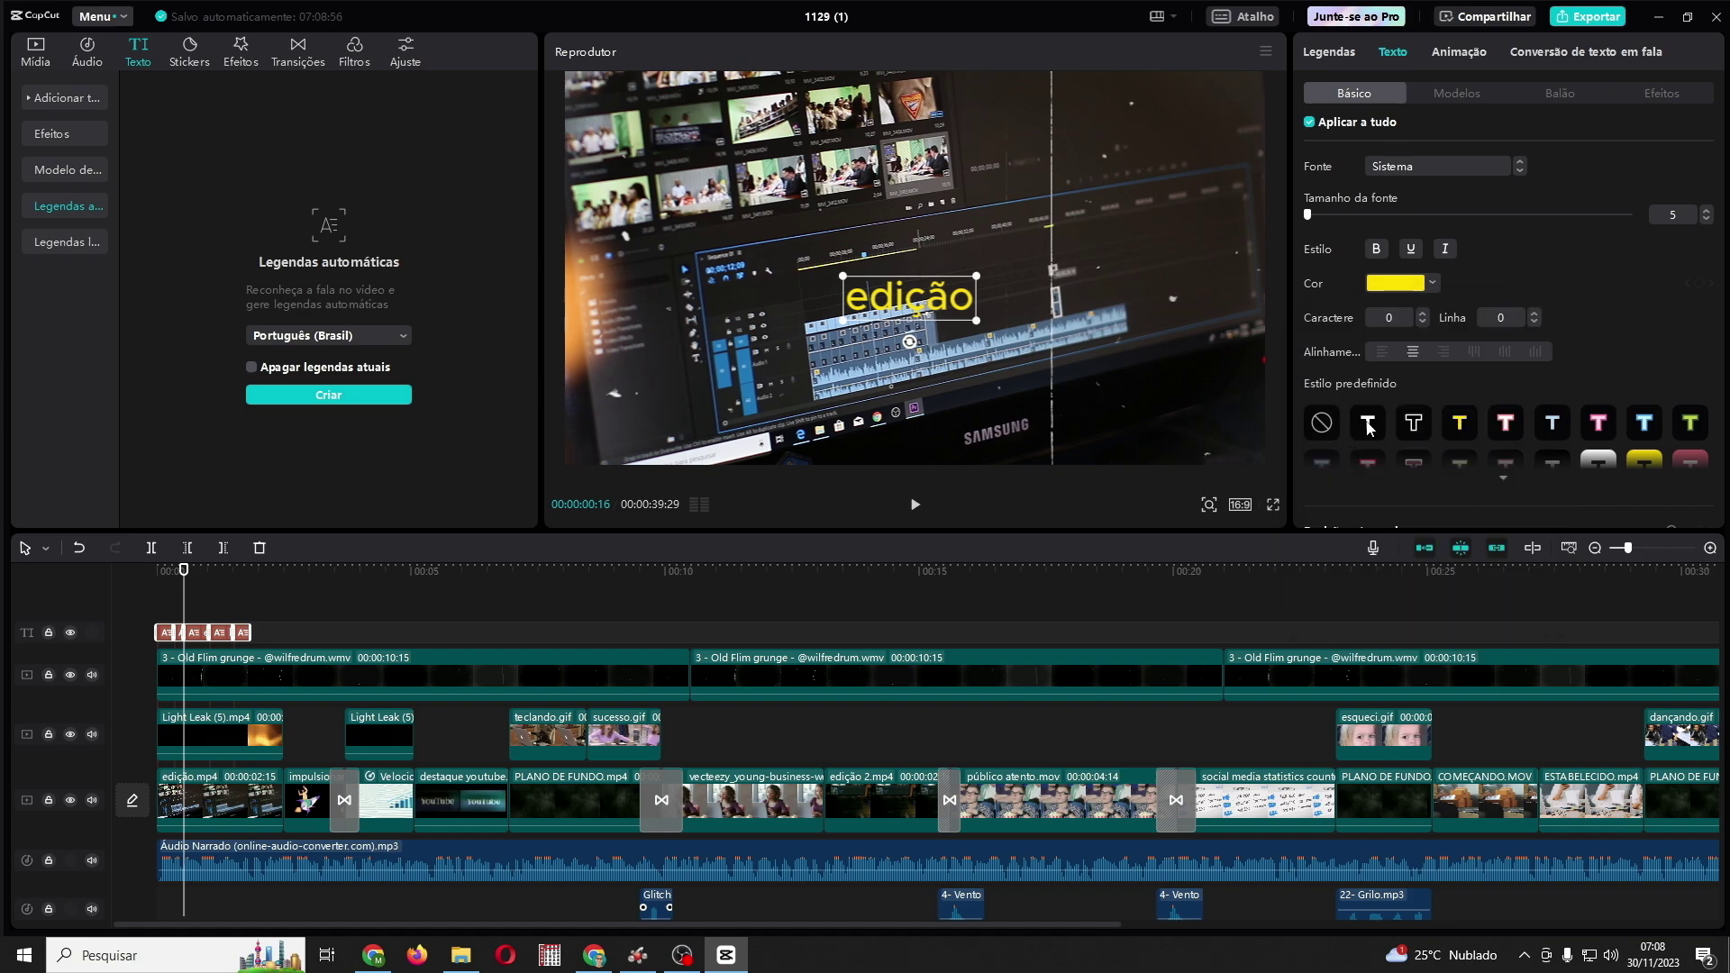
{"action": "left_click", "coordinate": [1368, 423]}
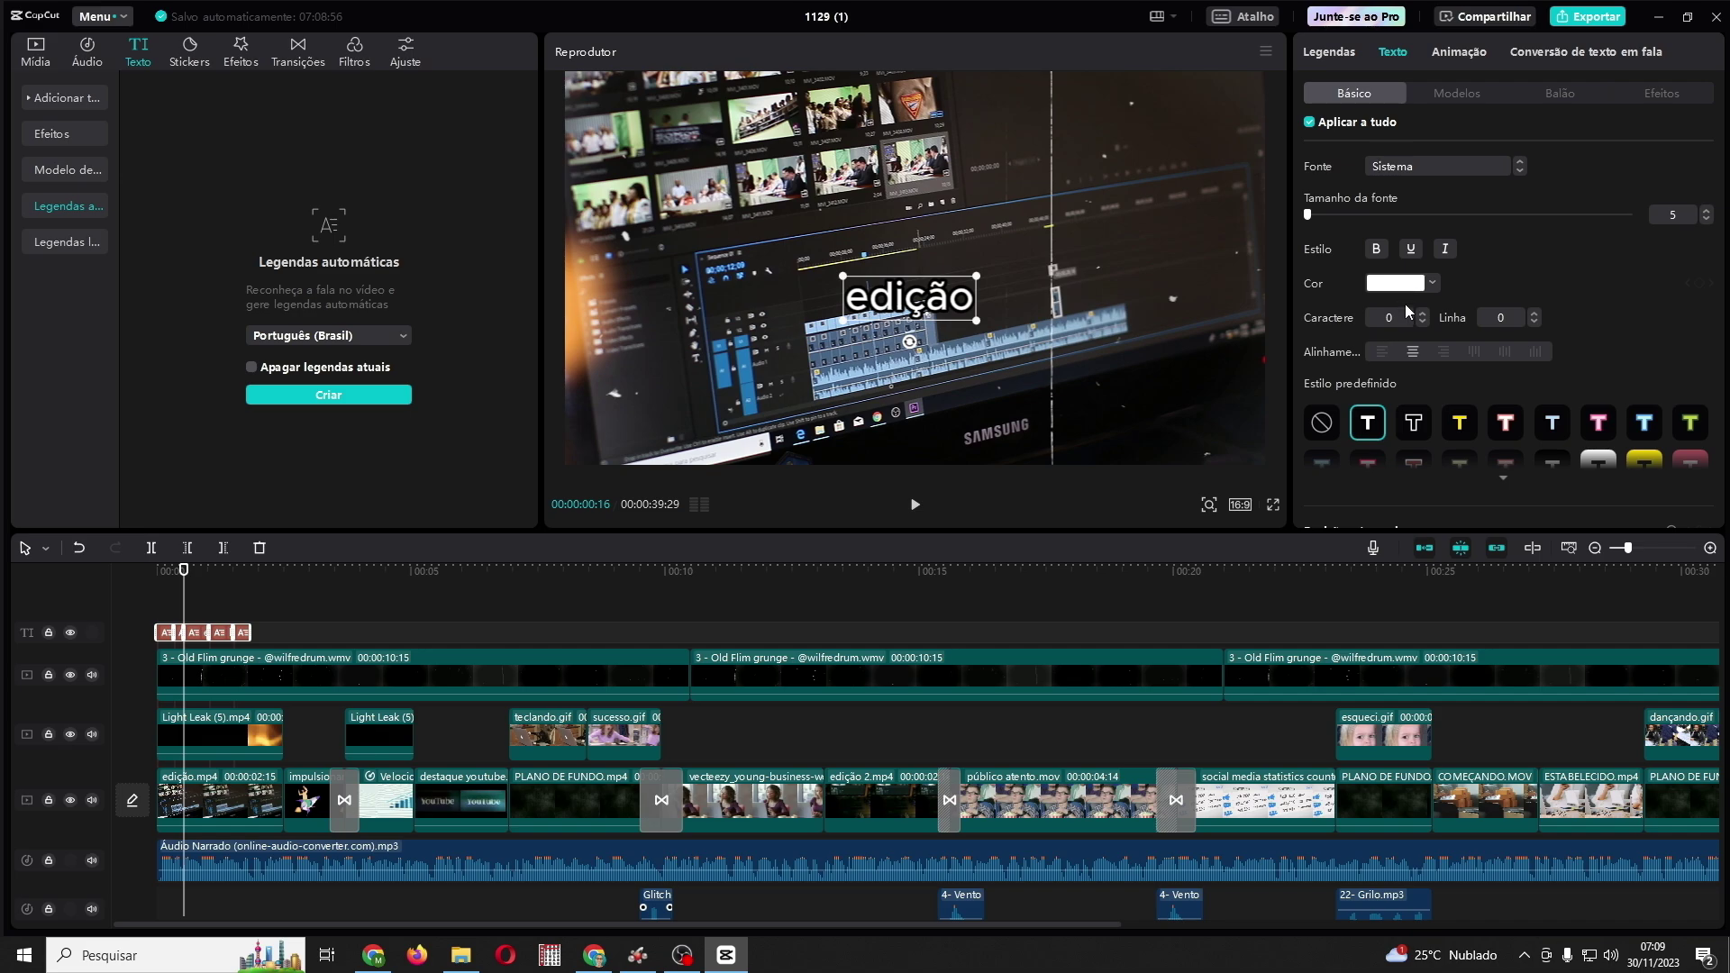
{"action": "left_click", "coordinate": [1432, 284]}
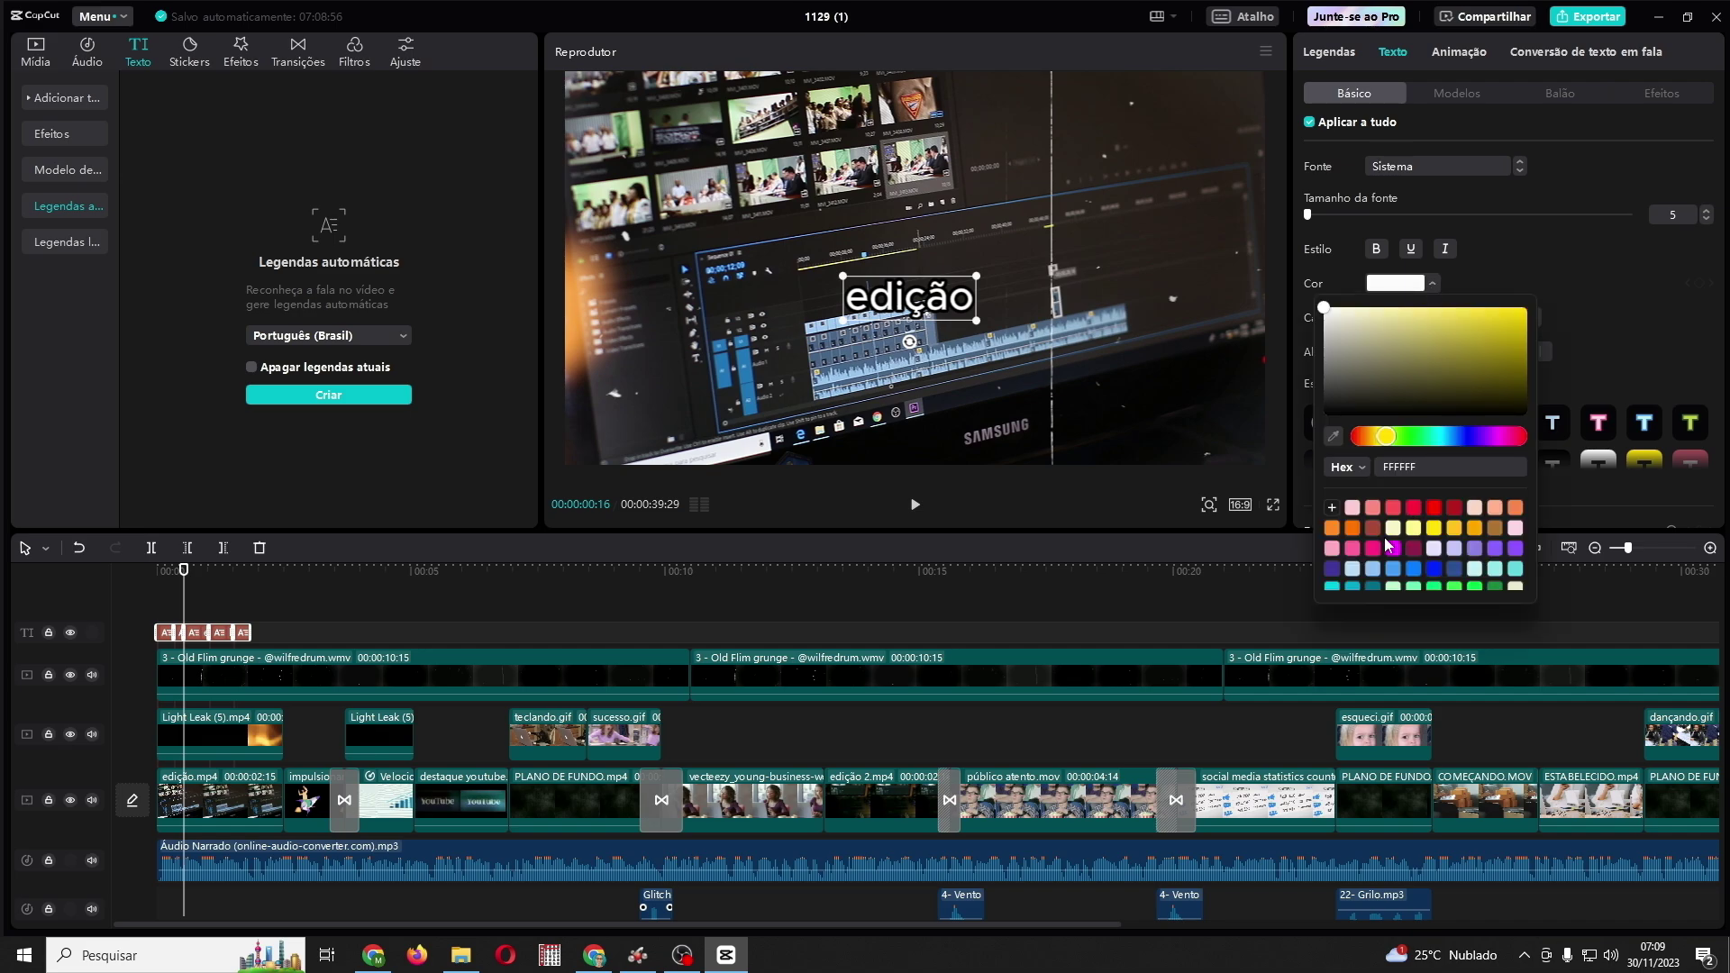
{"action": "left_click", "coordinate": [1434, 529]}
{"action": "left_click", "coordinate": [189, 605]}
{"action": "key", "text": "space"}
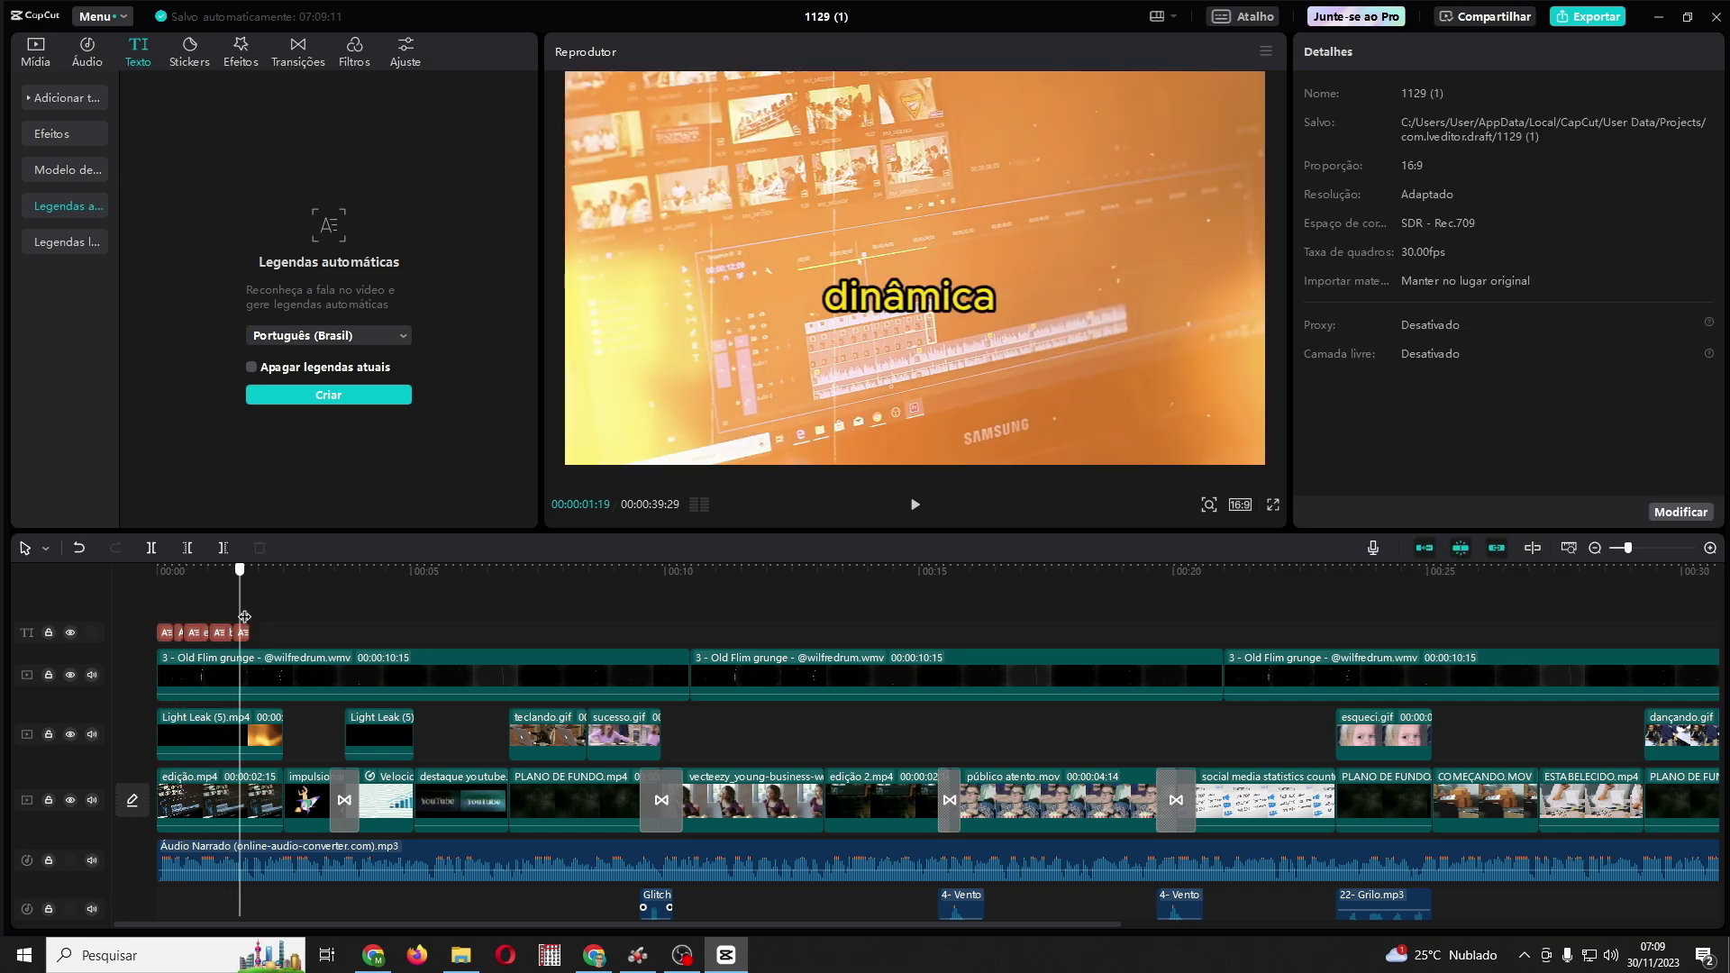
Step: Set the font size of all five captions to 9 and move them slightly higher, to the middle of the frame
{"action": "key", "text": "Home"}
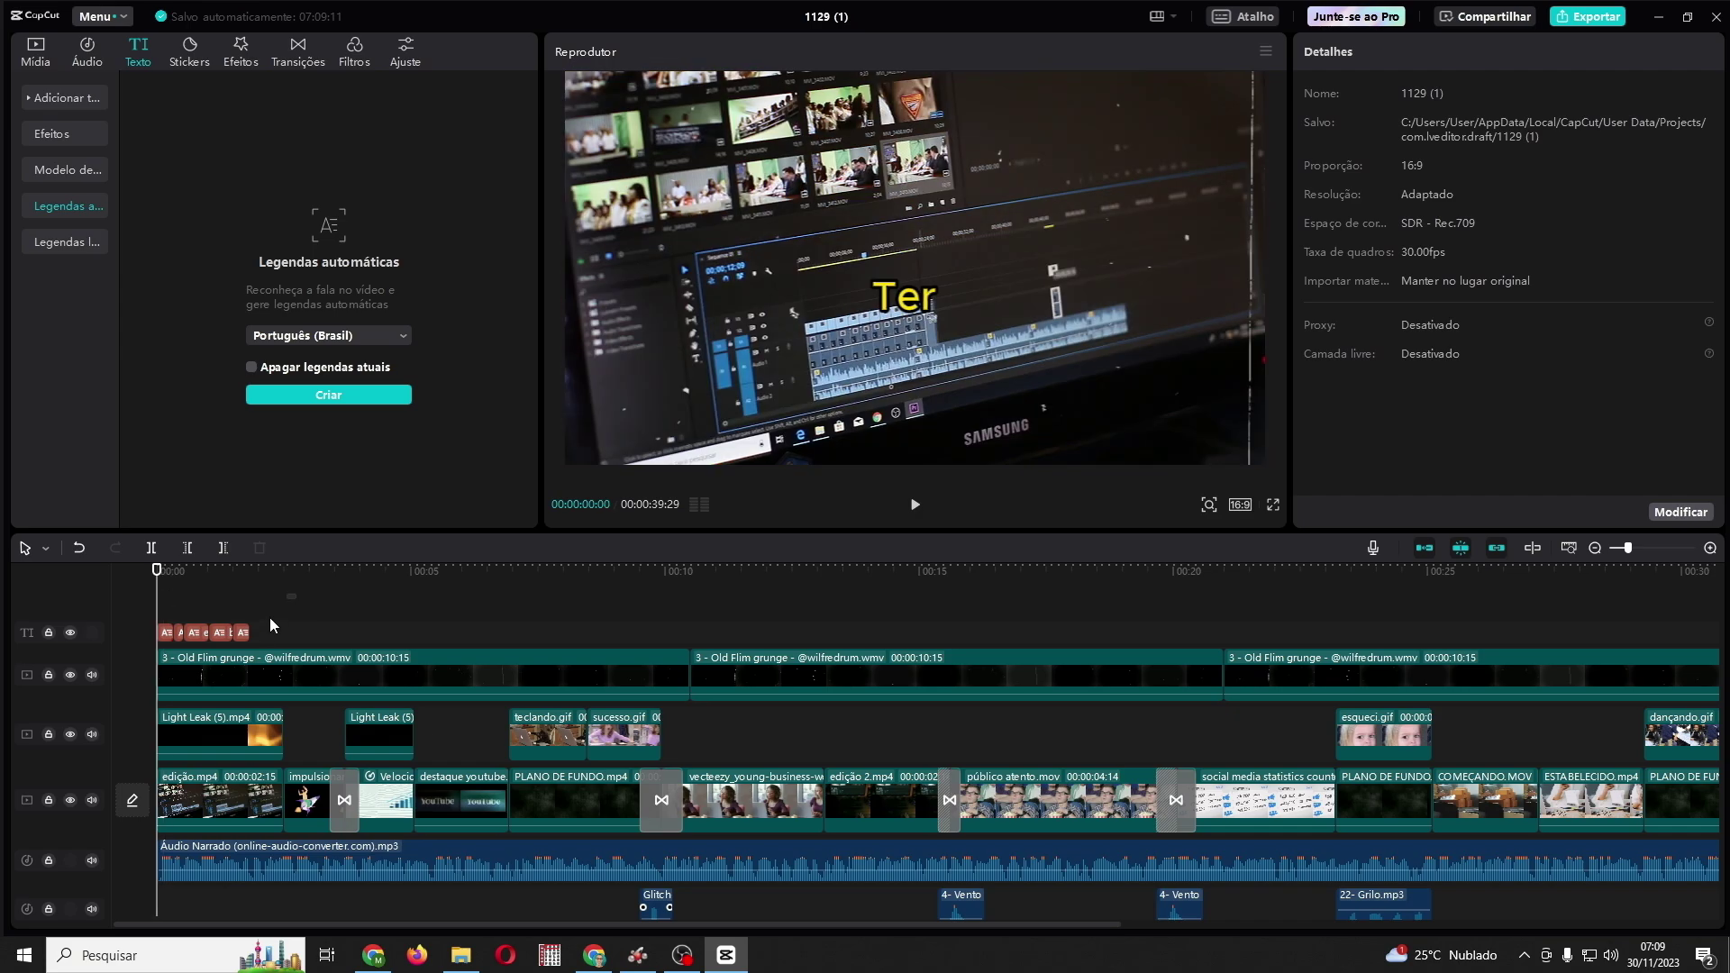
{"action": "left_click", "coordinate": [192, 632]}
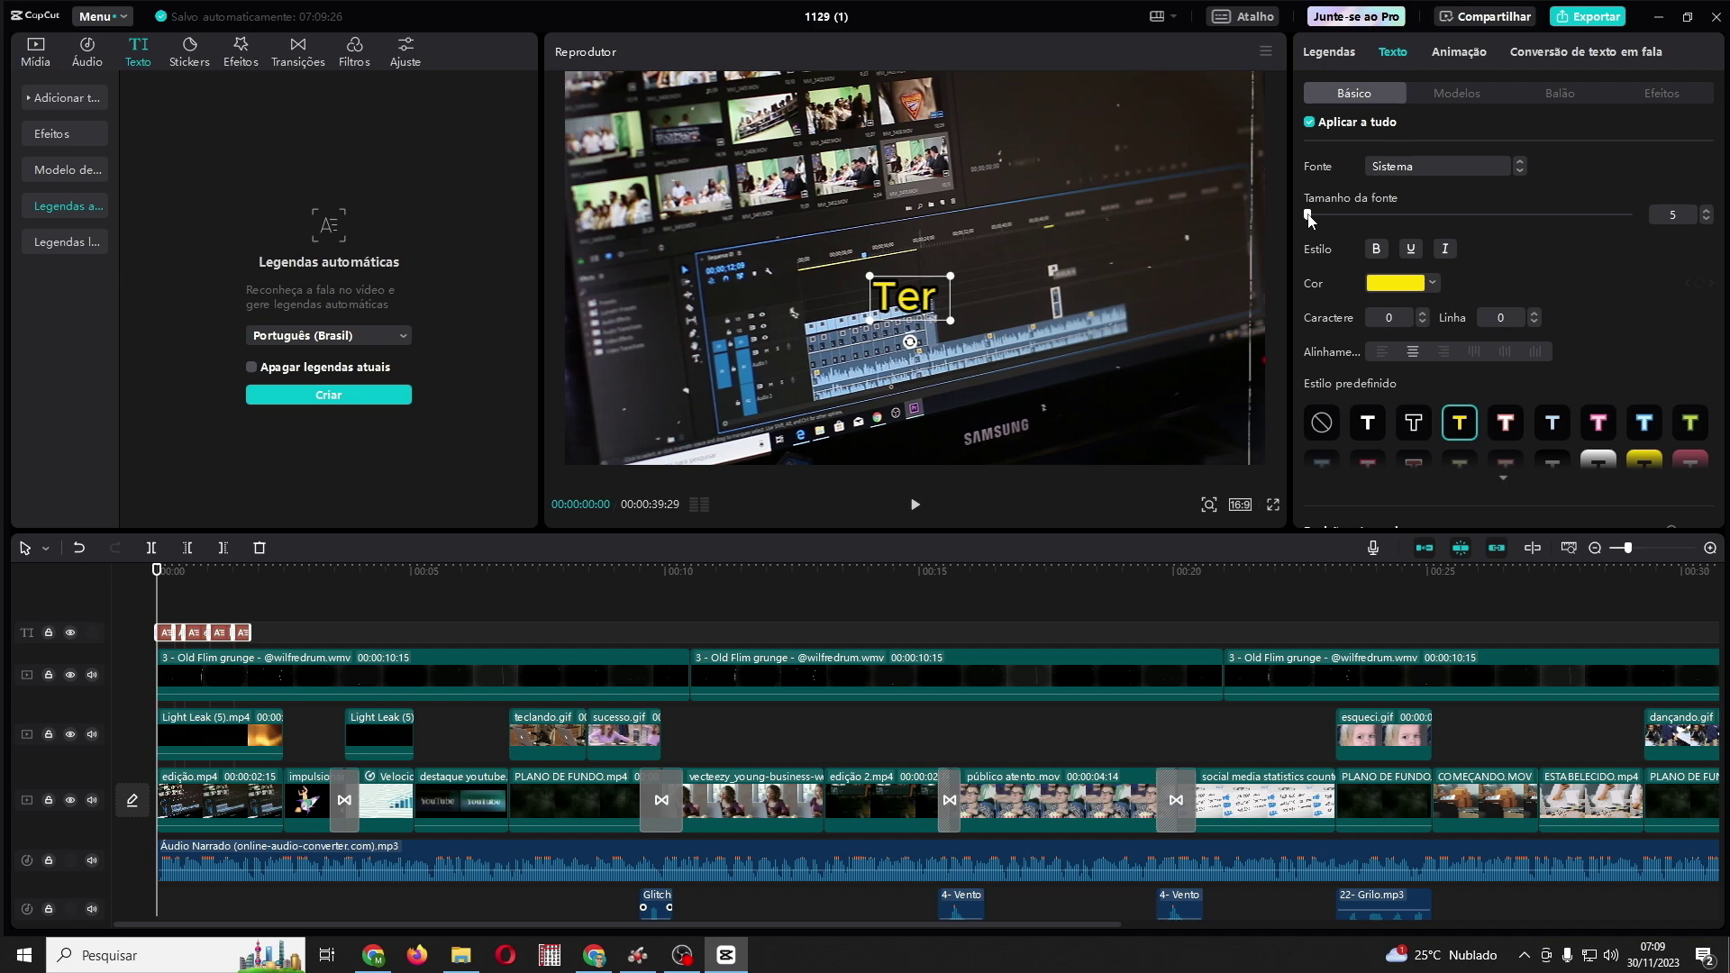
{"action": "left_click_drag", "start_coordinate": [1309, 220], "coordinate": [1312, 216]}
{"action": "left_click_drag", "start_coordinate": [921, 299], "coordinate": [917, 269]}
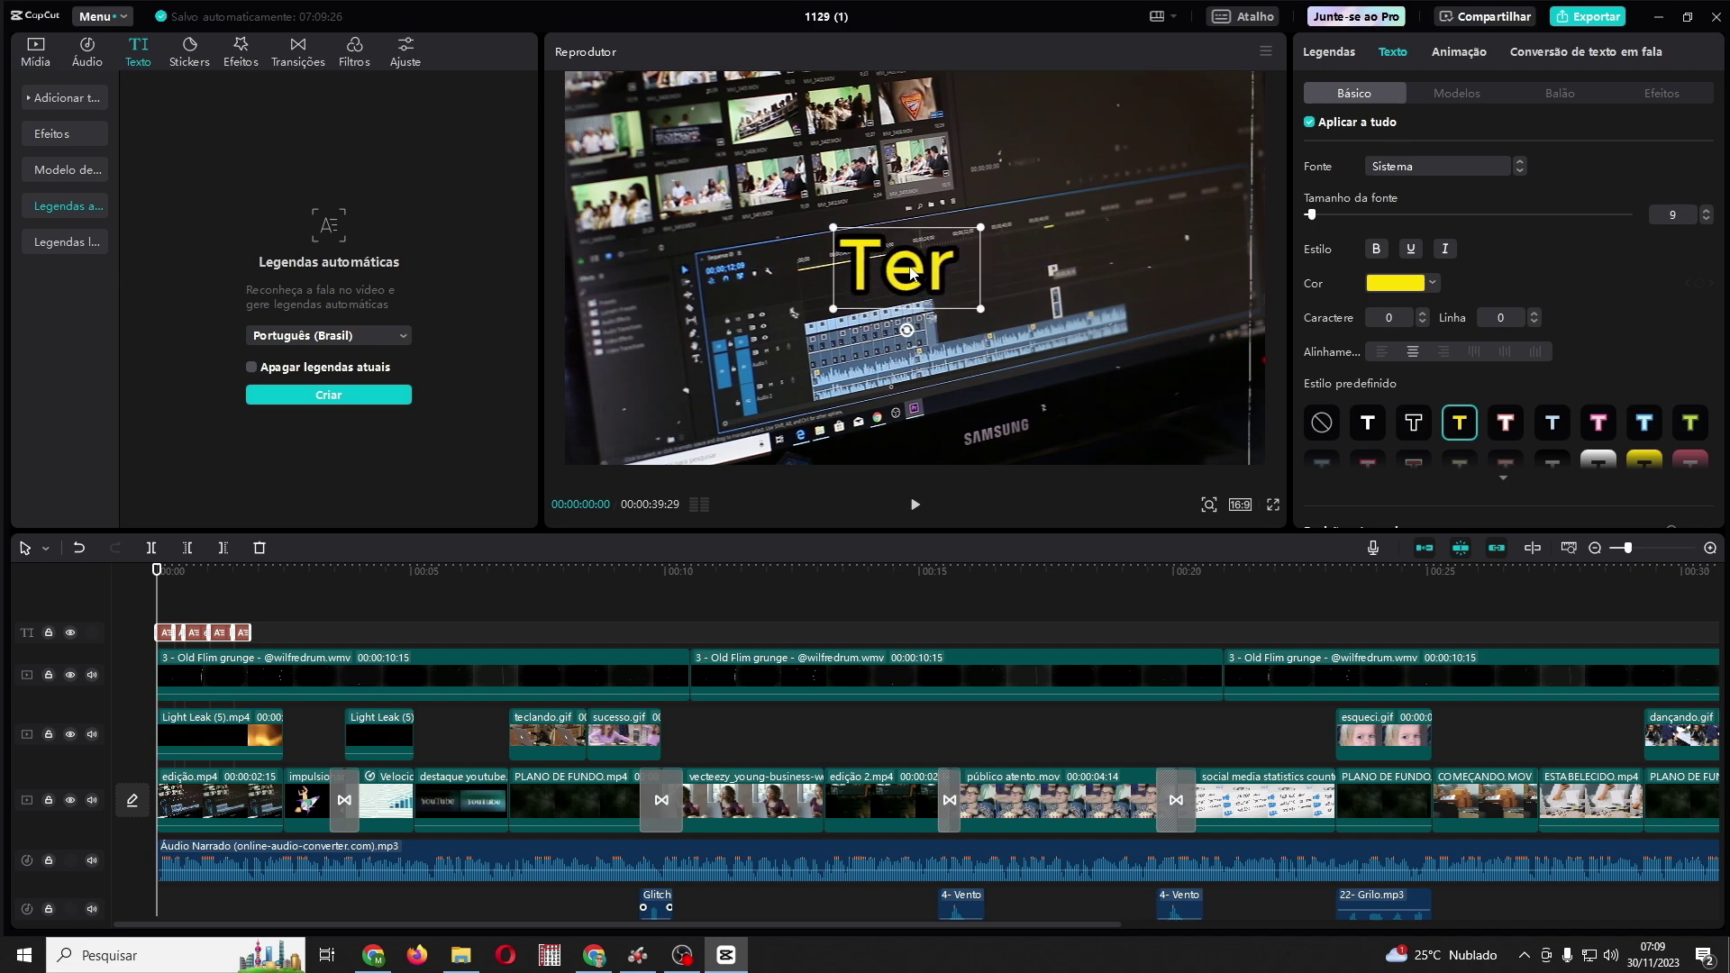
Step: Find the spot at 00:00:14:05 over edição 2.mp4 and add a default text clip there on a new track
{"action": "left_click", "coordinate": [359, 592]}
{"action": "left_click_drag", "start_coordinate": [359, 591], "coordinate": [824, 642]}
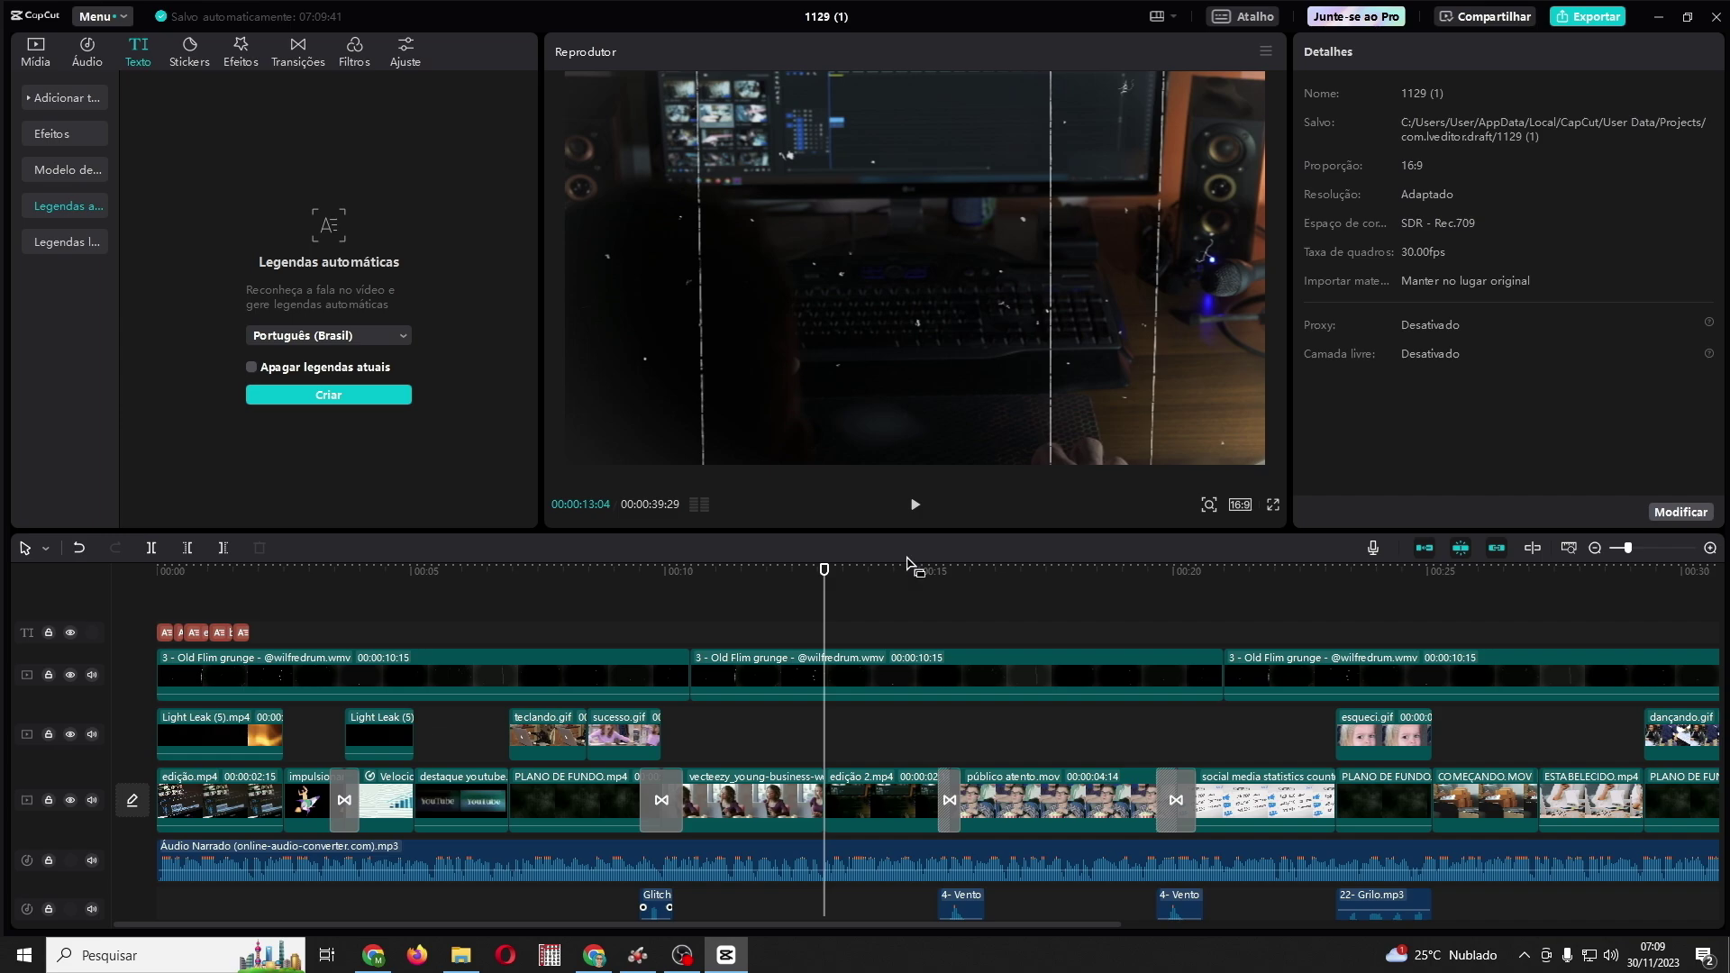
{"action": "left_click", "coordinate": [915, 504]}
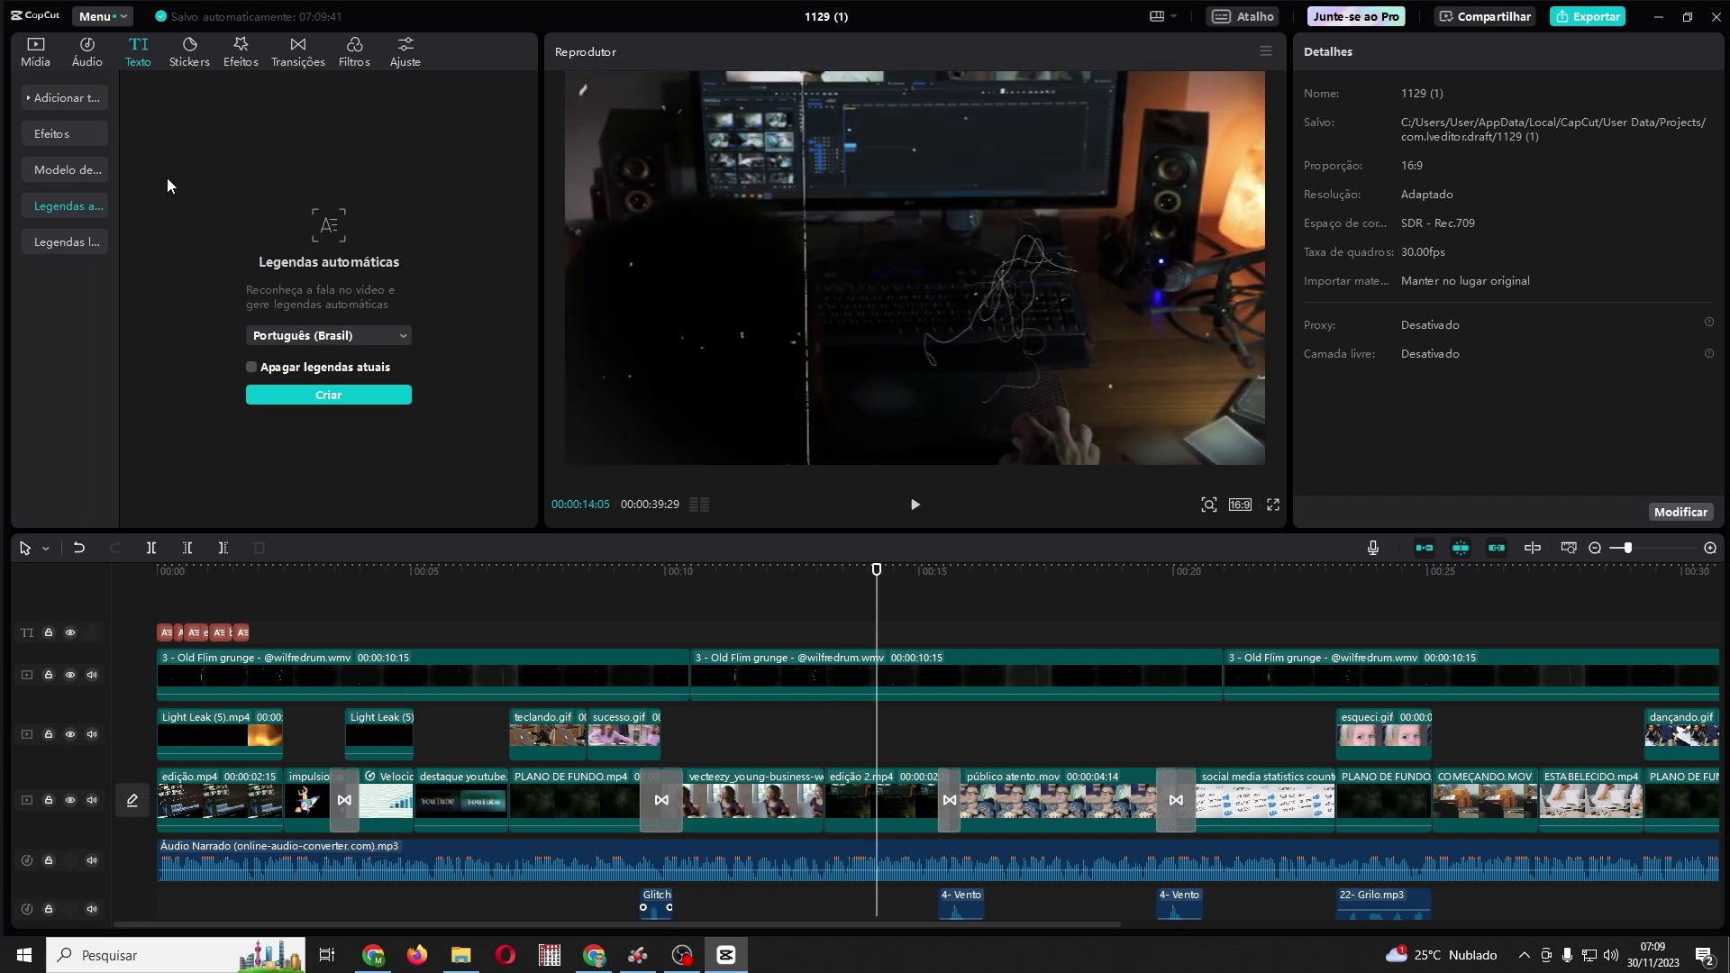
{"action": "left_click", "coordinate": [56, 101]}
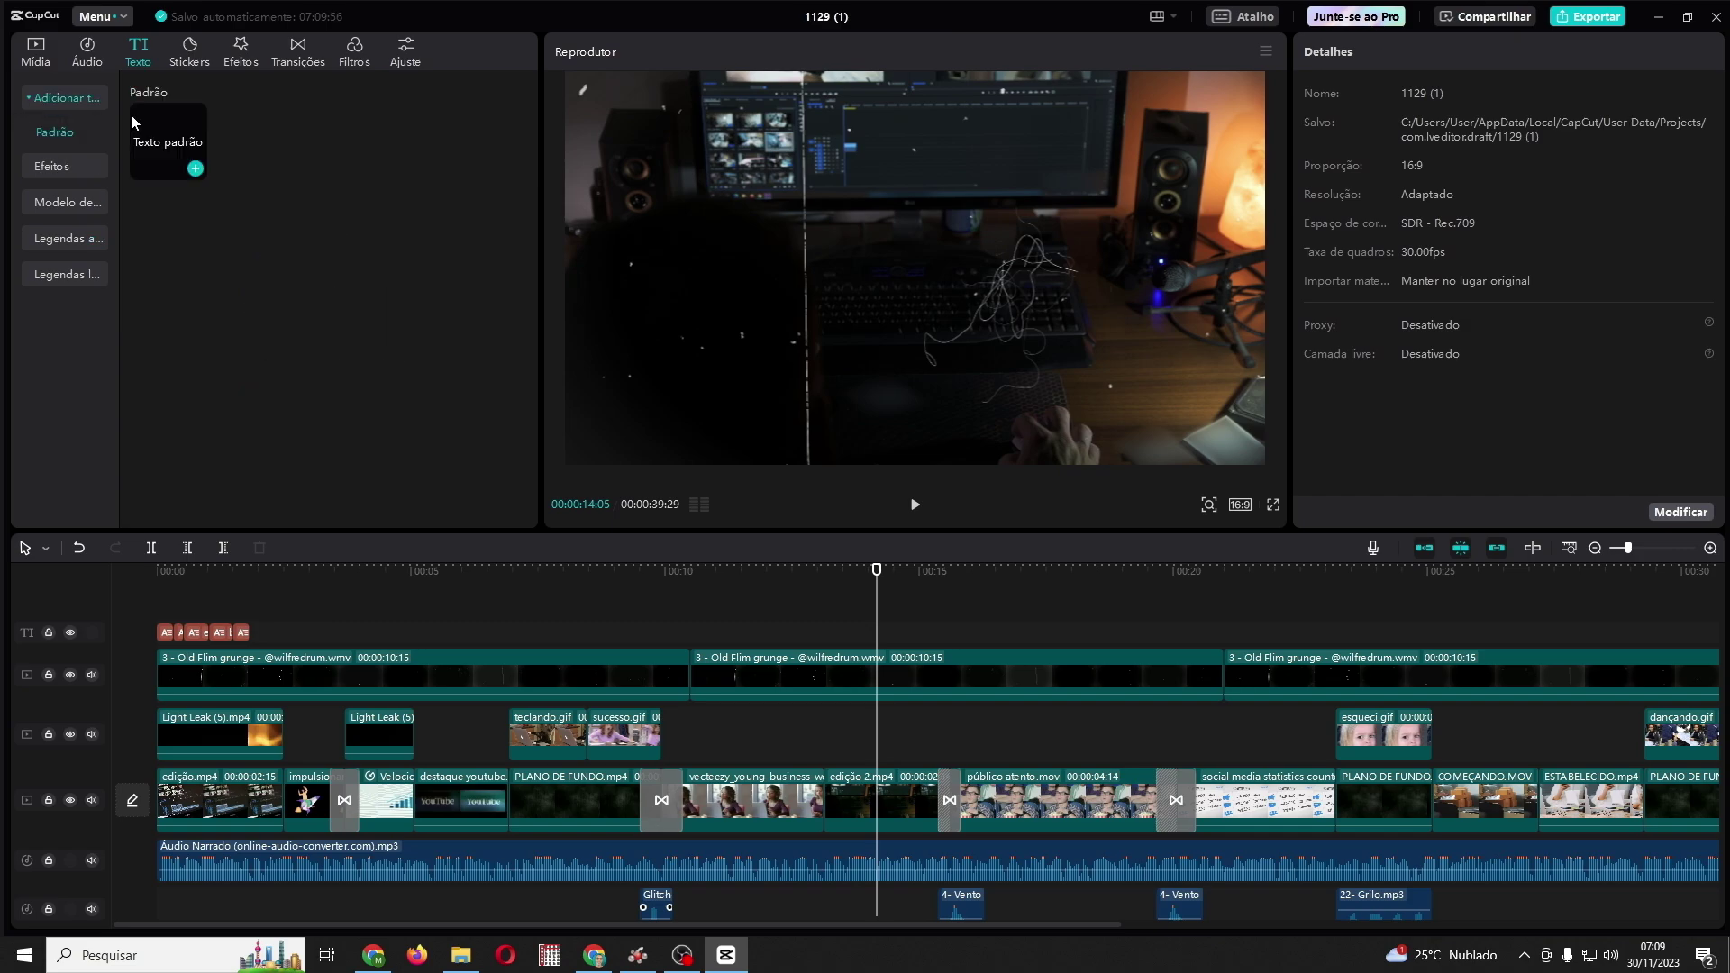
{"action": "left_click_drag", "start_coordinate": [133, 121], "coordinate": [878, 759]}
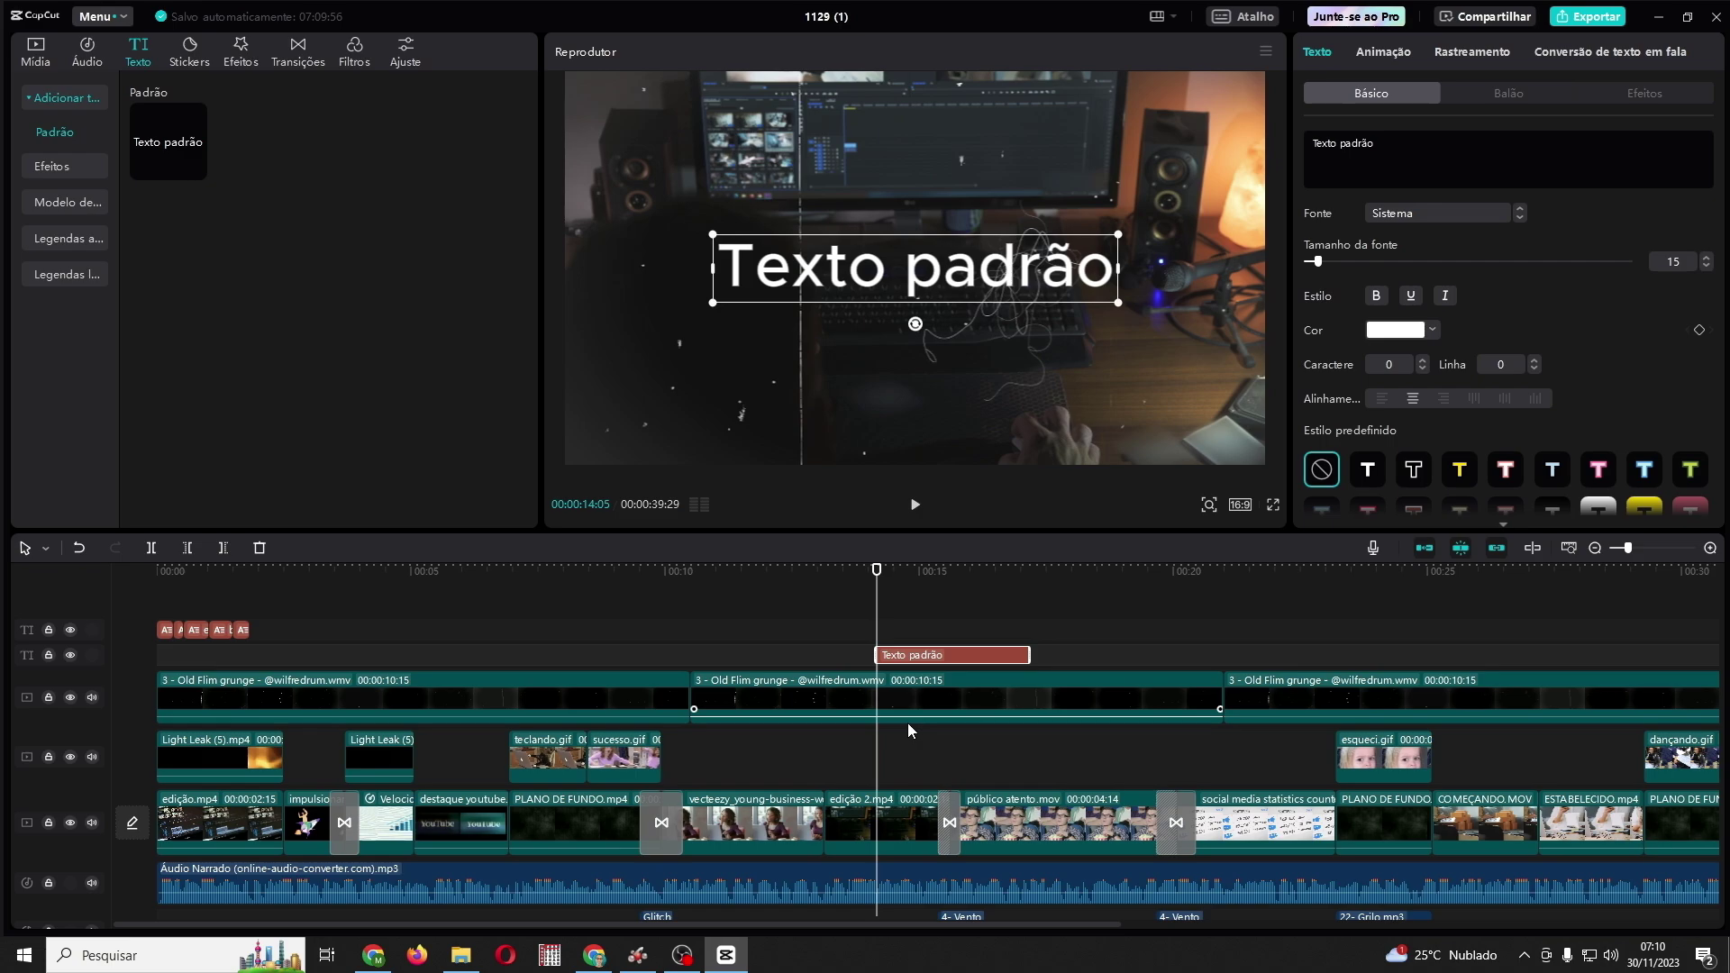
Step: Change the new text to "EDIÇÃO DINÂMICA", nudge it in the frame, and apply the white preset style with black outline
{"action": "triple_click", "coordinate": [1324, 145]}
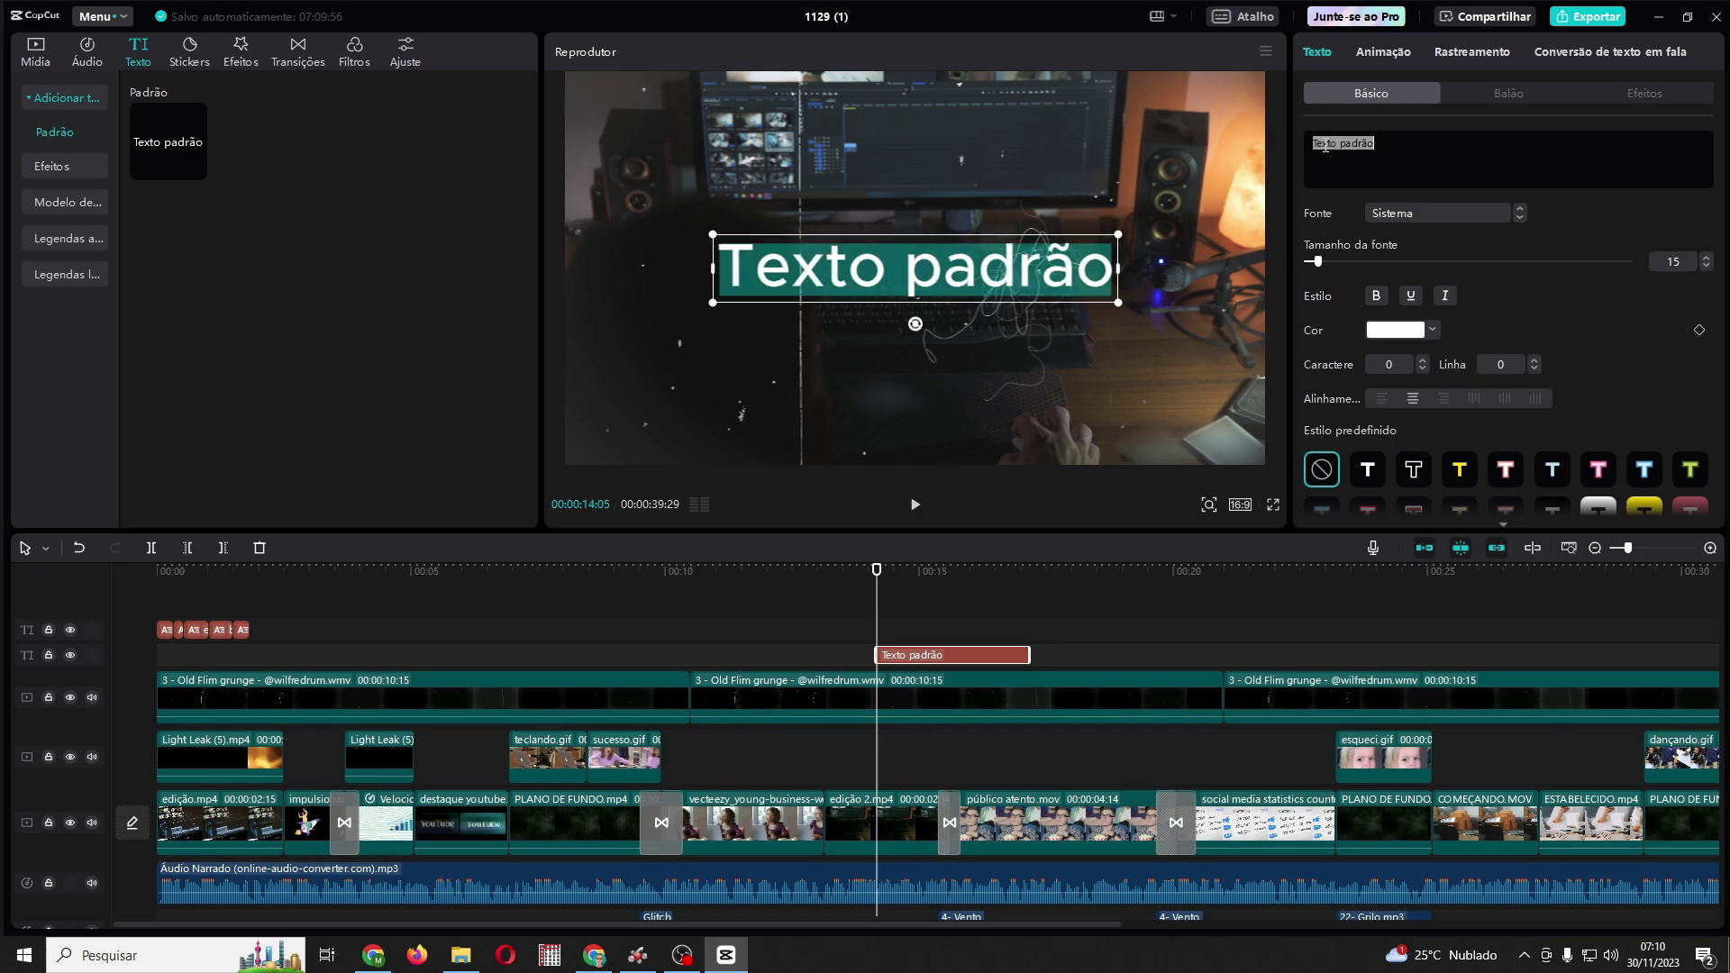
{"action": "type", "text": "EDIÇÃO DINÂMICA"}
{"action": "left_click_drag", "start_coordinate": [1026, 268], "coordinate": [1033, 264]}
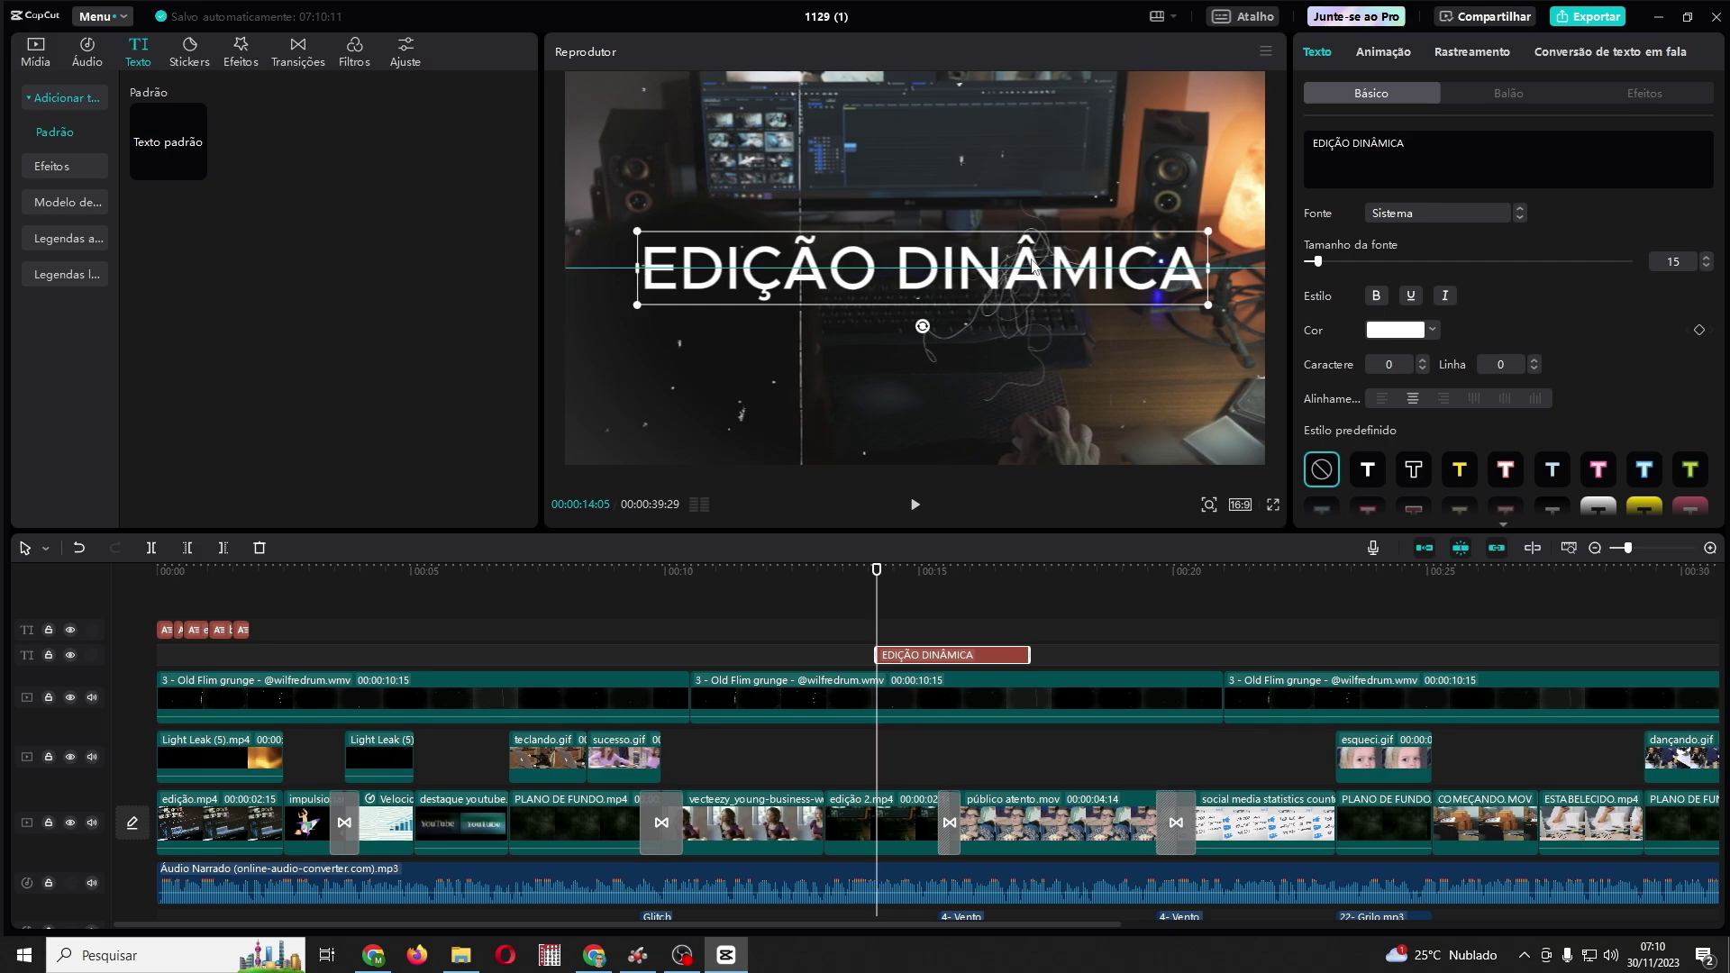
{"action": "left_click", "coordinate": [1377, 474]}
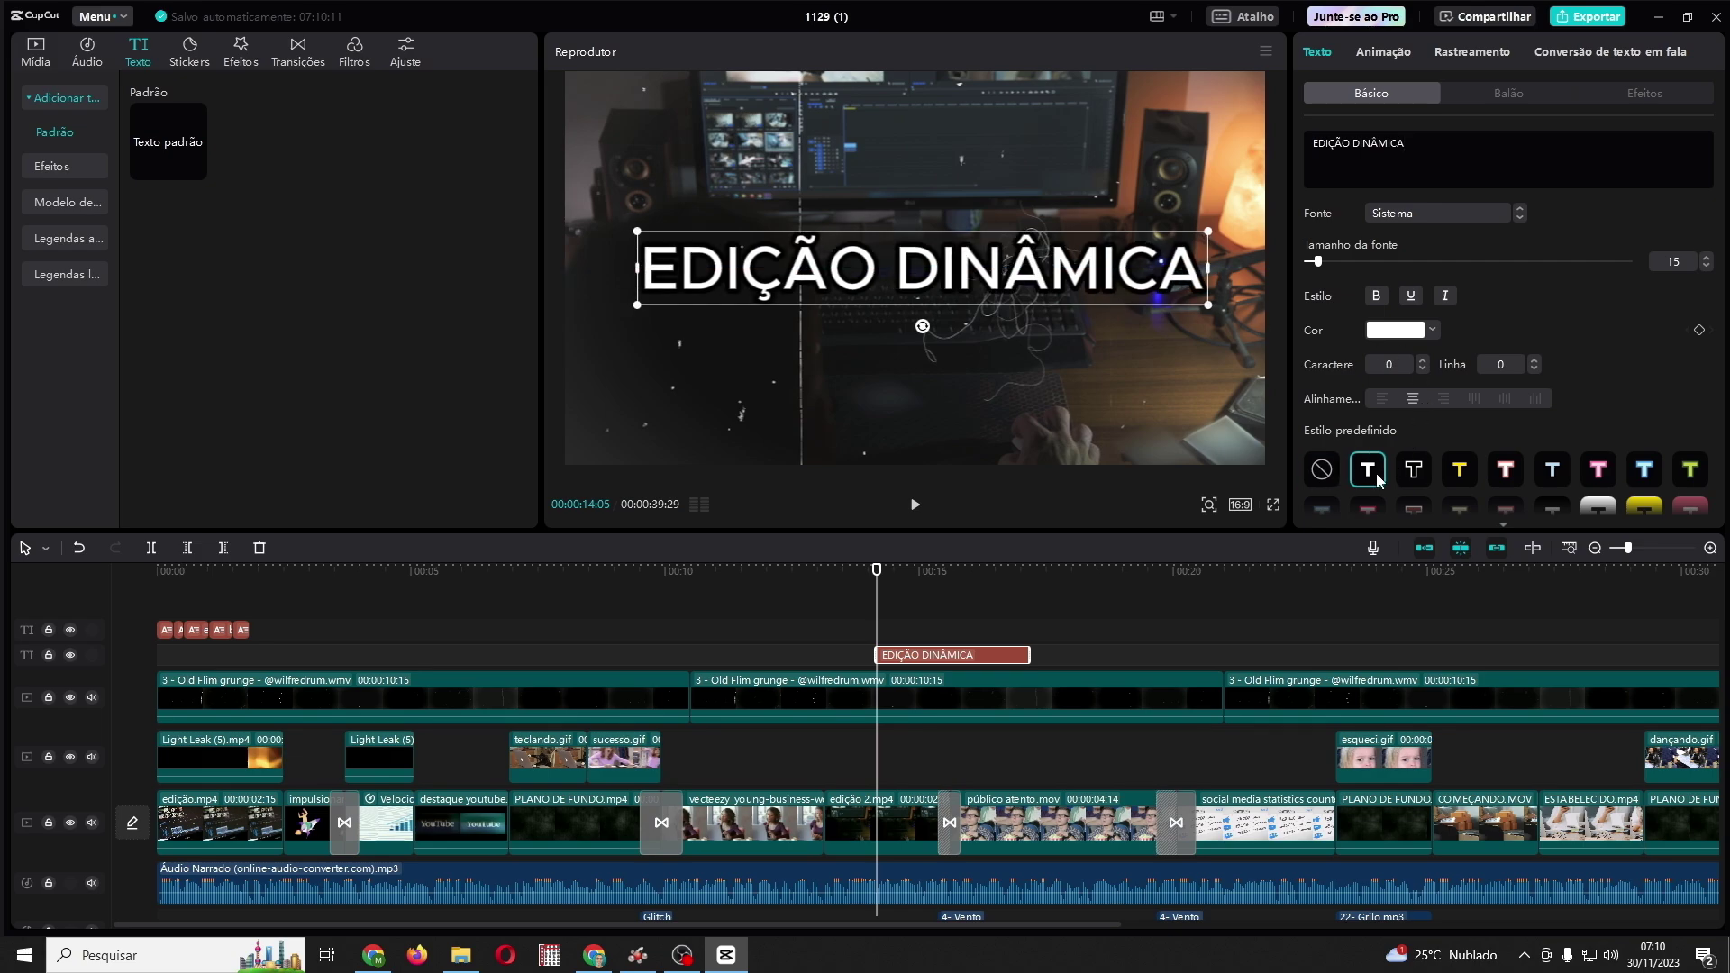
Step: Recolour the "EDIÇÃO DINÂMICA" title text yellow
{"action": "left_click", "coordinate": [1432, 331]}
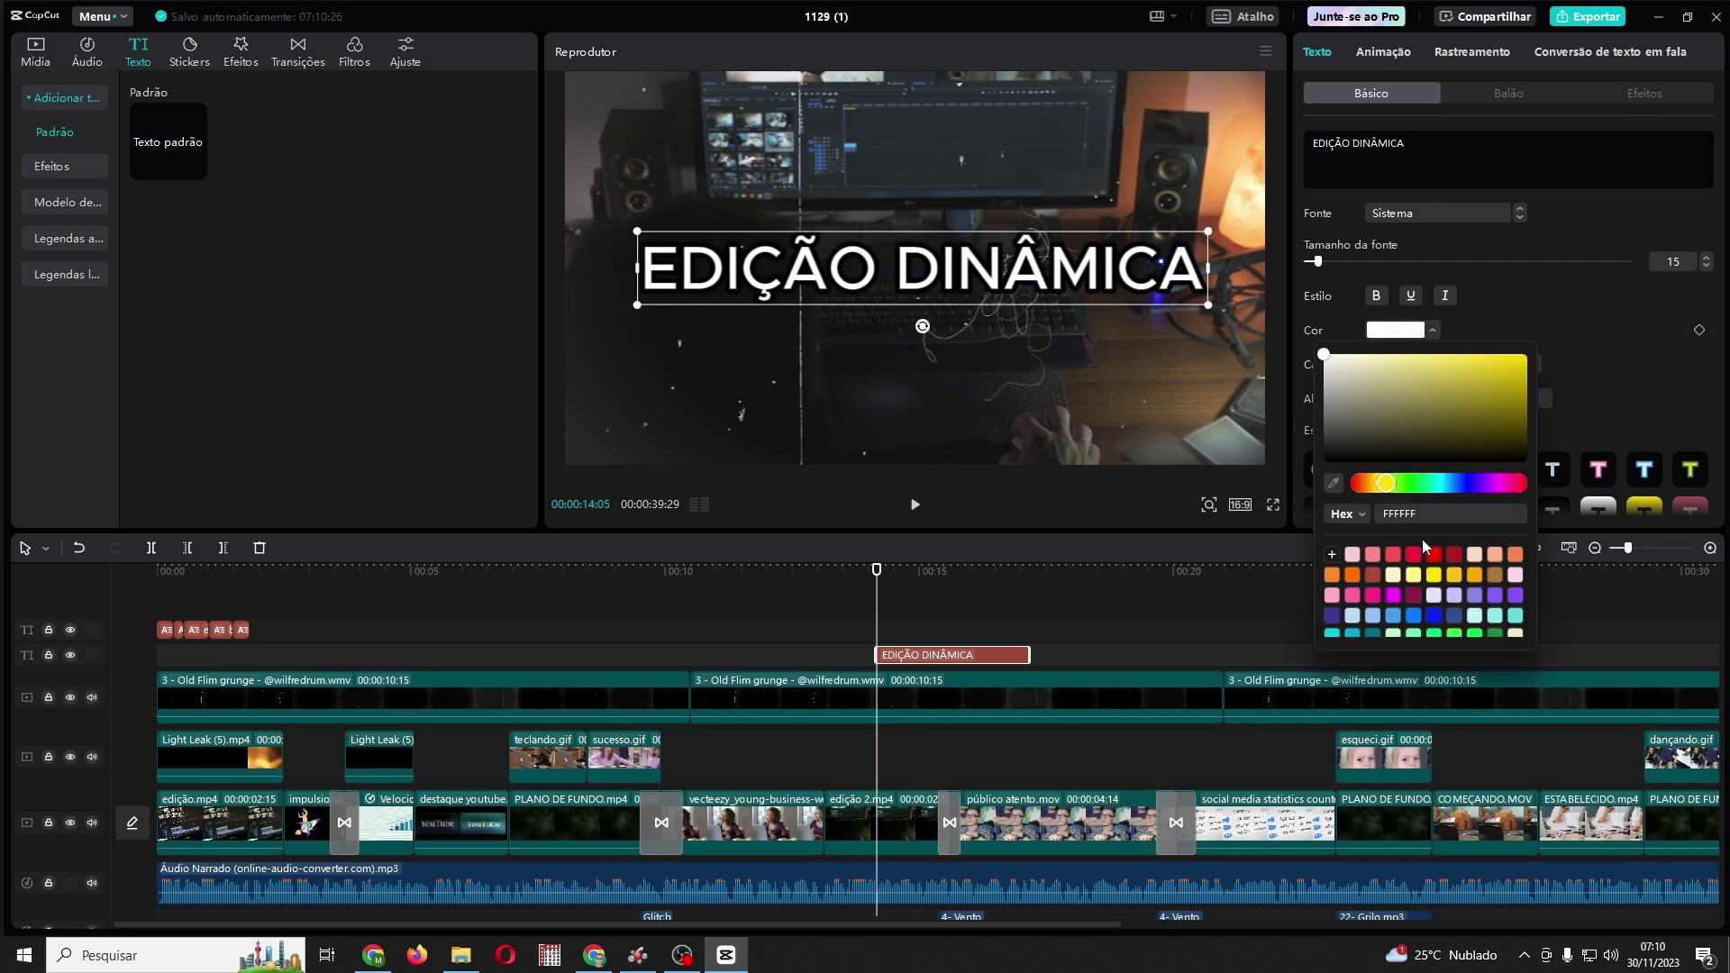
{"action": "left_click", "coordinate": [1434, 574]}
Step: Try the Chinoz and Praho fonts on the "EDIÇÃO DINÂMICA" title and return it to the Sistema font
{"action": "left_click", "coordinate": [1444, 216]}
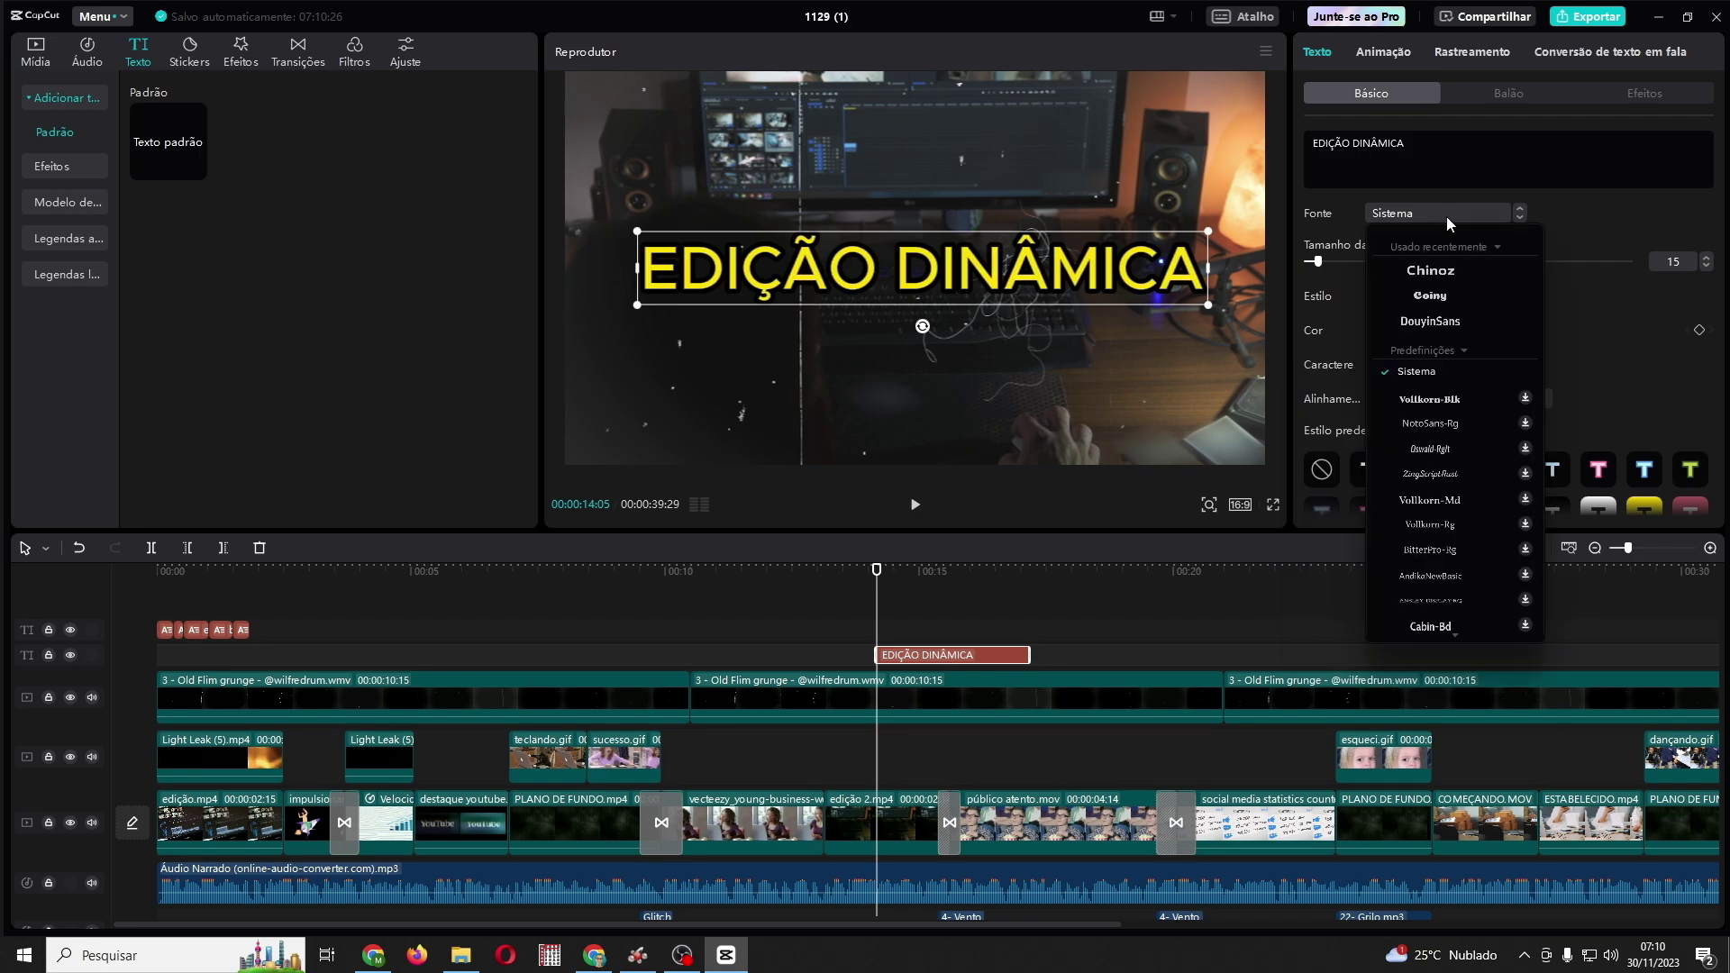
{"action": "left_click", "coordinate": [1429, 273]}
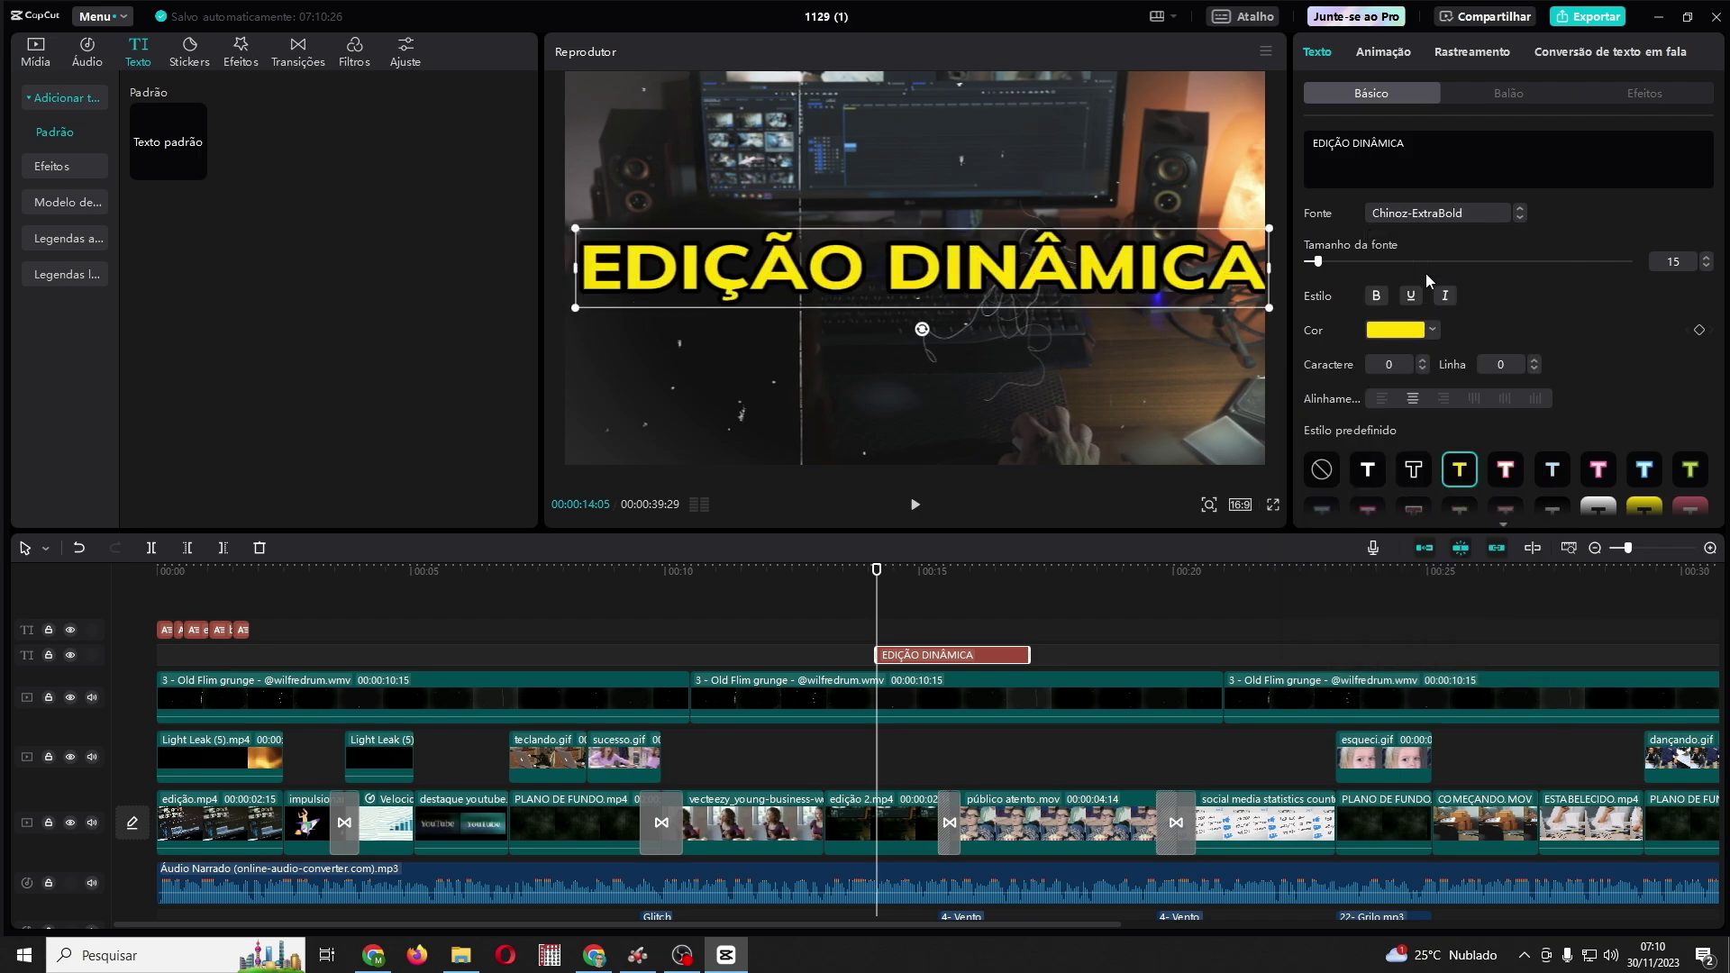
{"action": "left_click", "coordinate": [1485, 212]}
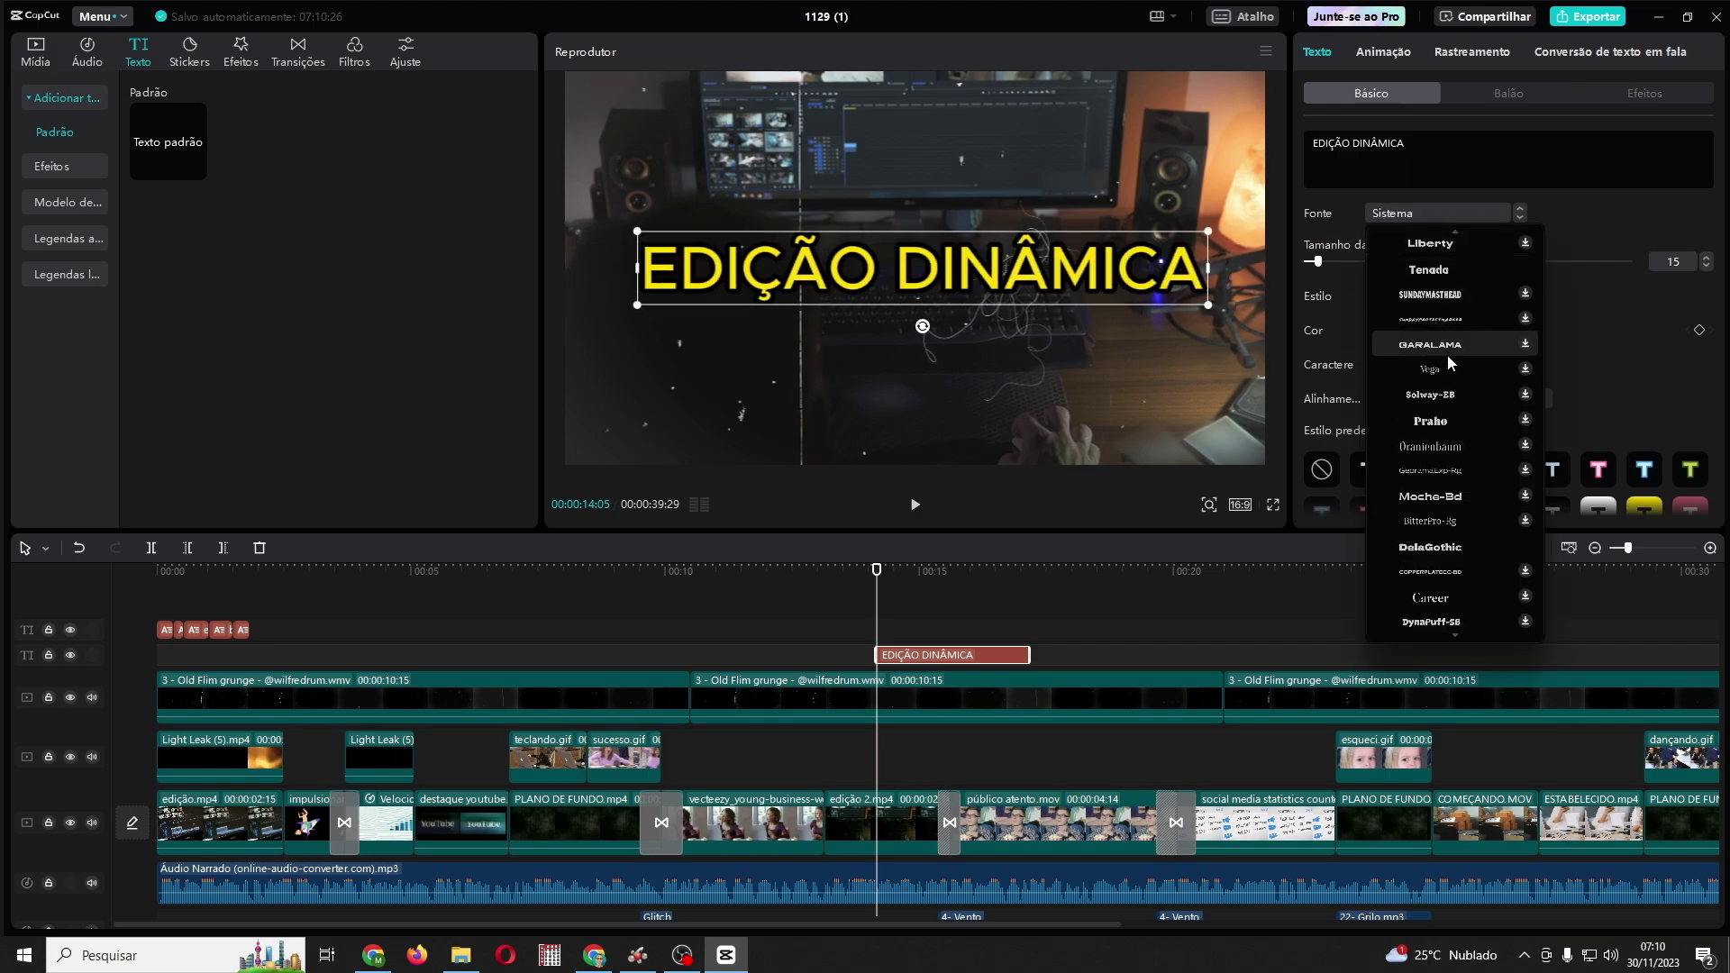
{"action": "left_click", "coordinate": [1440, 424]}
{"action": "scroll", "coordinate": [1440, 426], "scroll_direction": "up", "scroll_amount": 1}
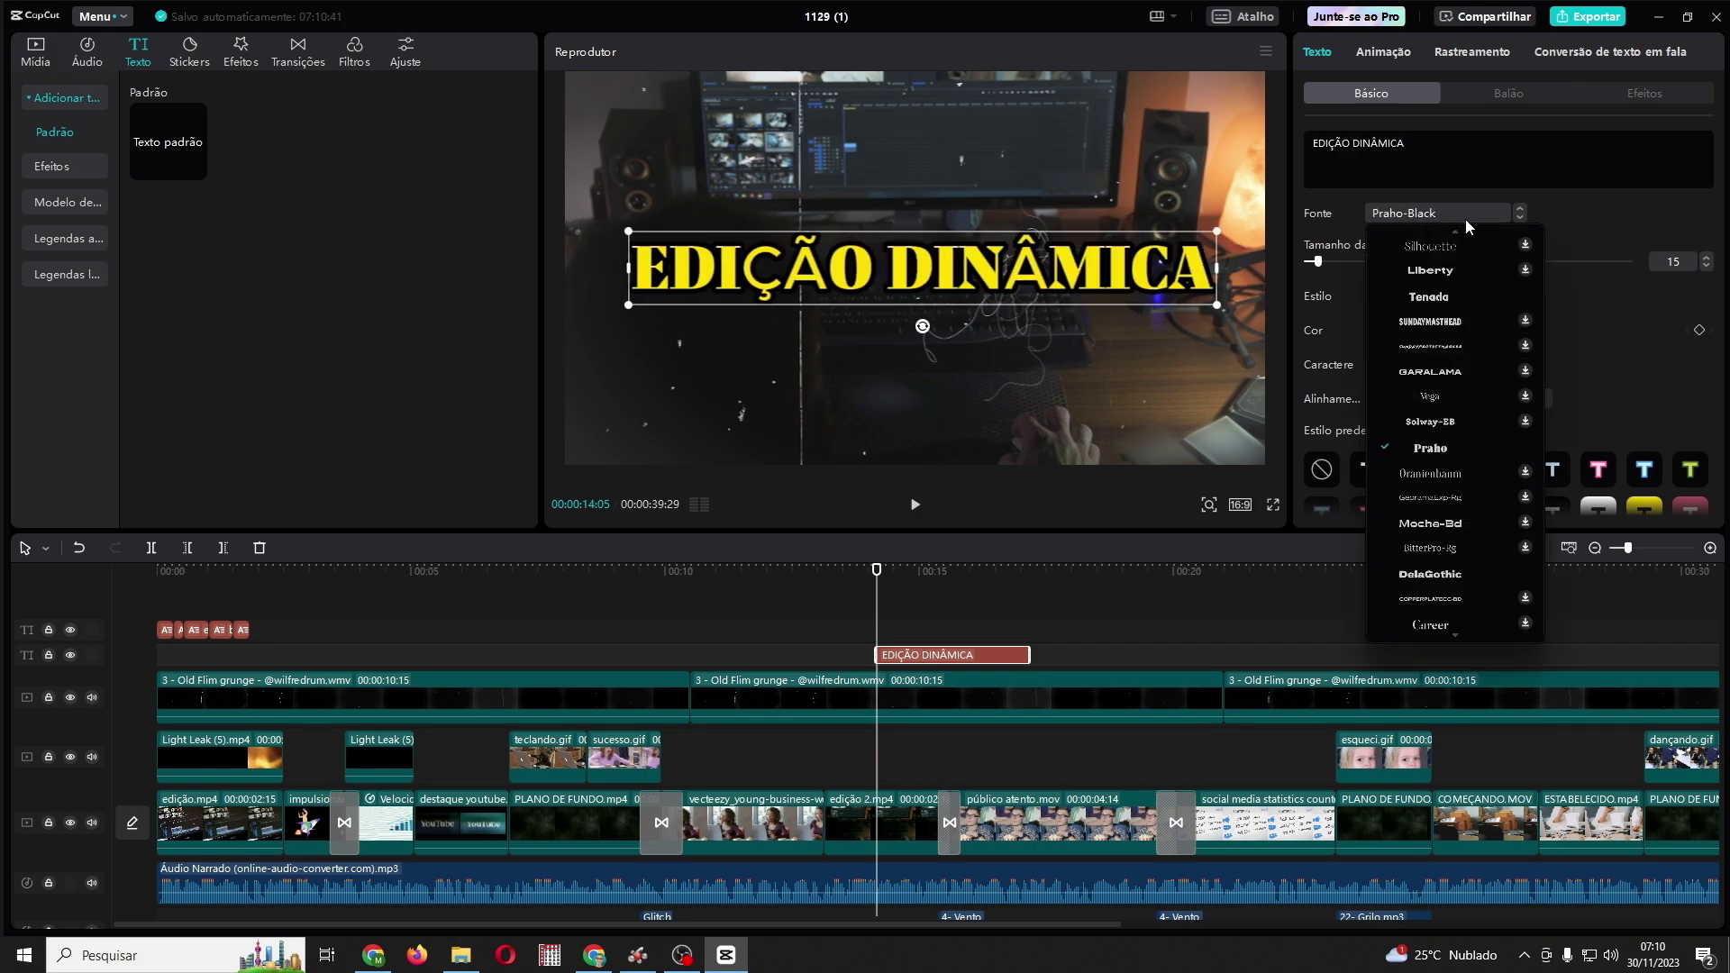
{"action": "left_click", "coordinate": [1457, 247]}
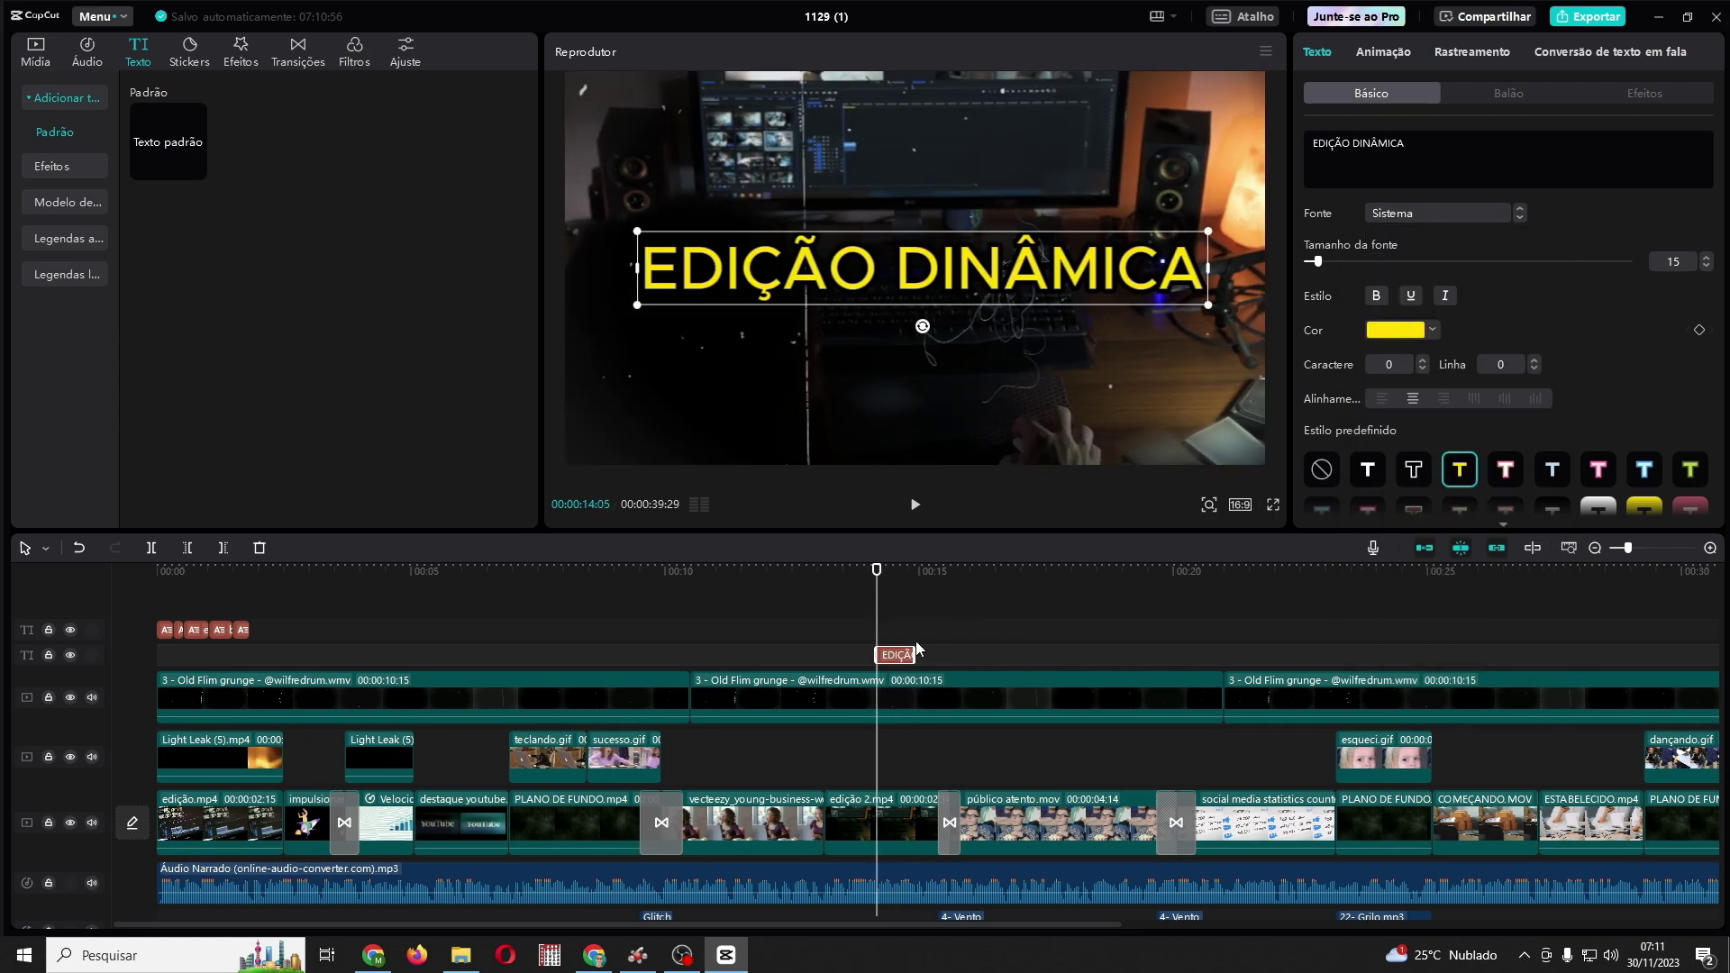
Step: Give the "EDIÇÃO DINÂMICA" title the entrance animation starting with "Aber" and add 4- Vento Lento.mp3 beneath it at 00:00:14:05
{"action": "left_click", "coordinate": [1383, 51]}
{"action": "left_click", "coordinate": [1487, 164]}
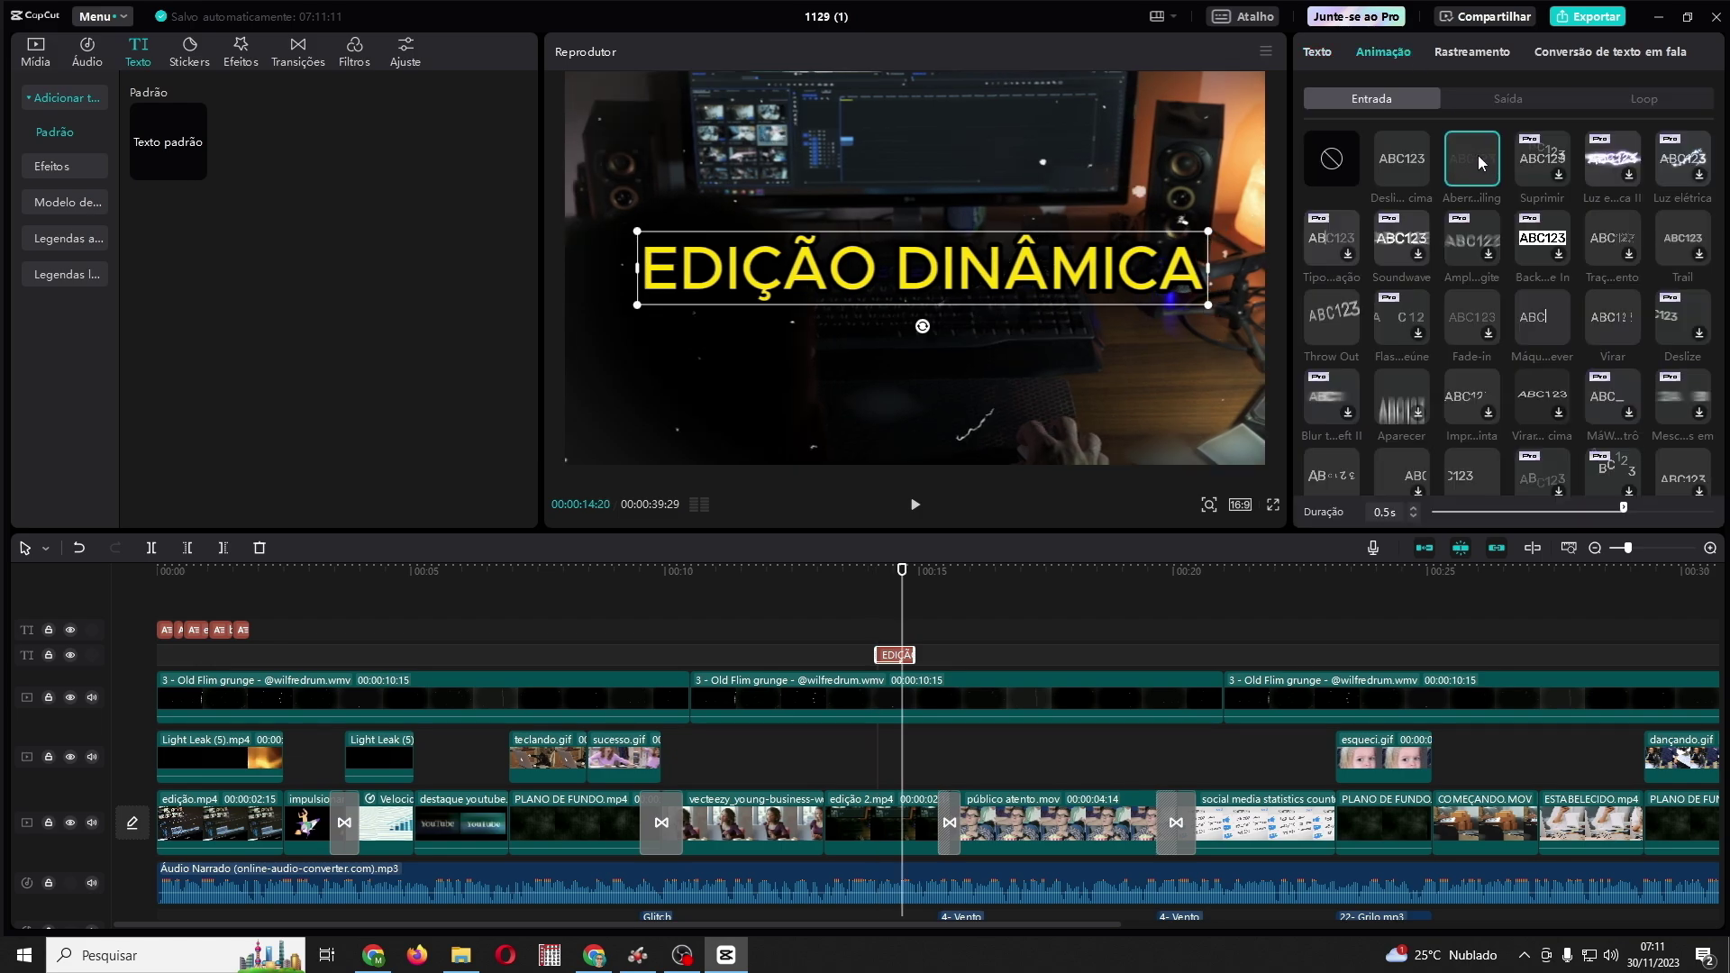
{"action": "left_click", "coordinate": [880, 605]}
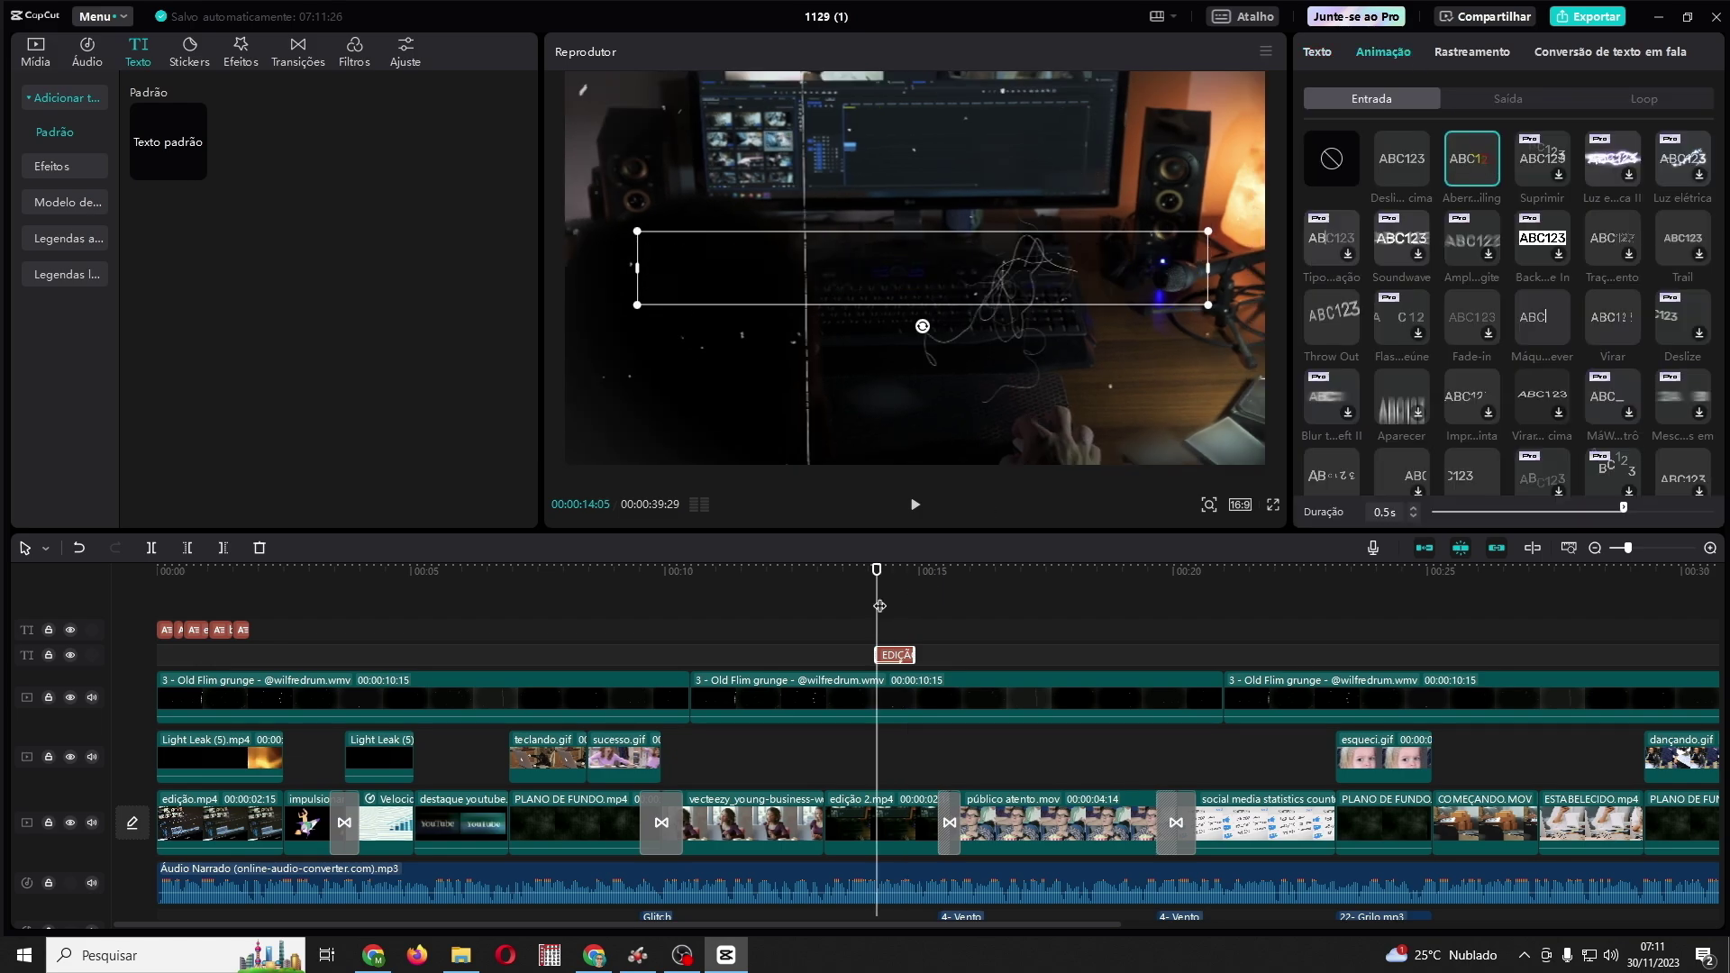
{"action": "left_click", "coordinate": [37, 54]}
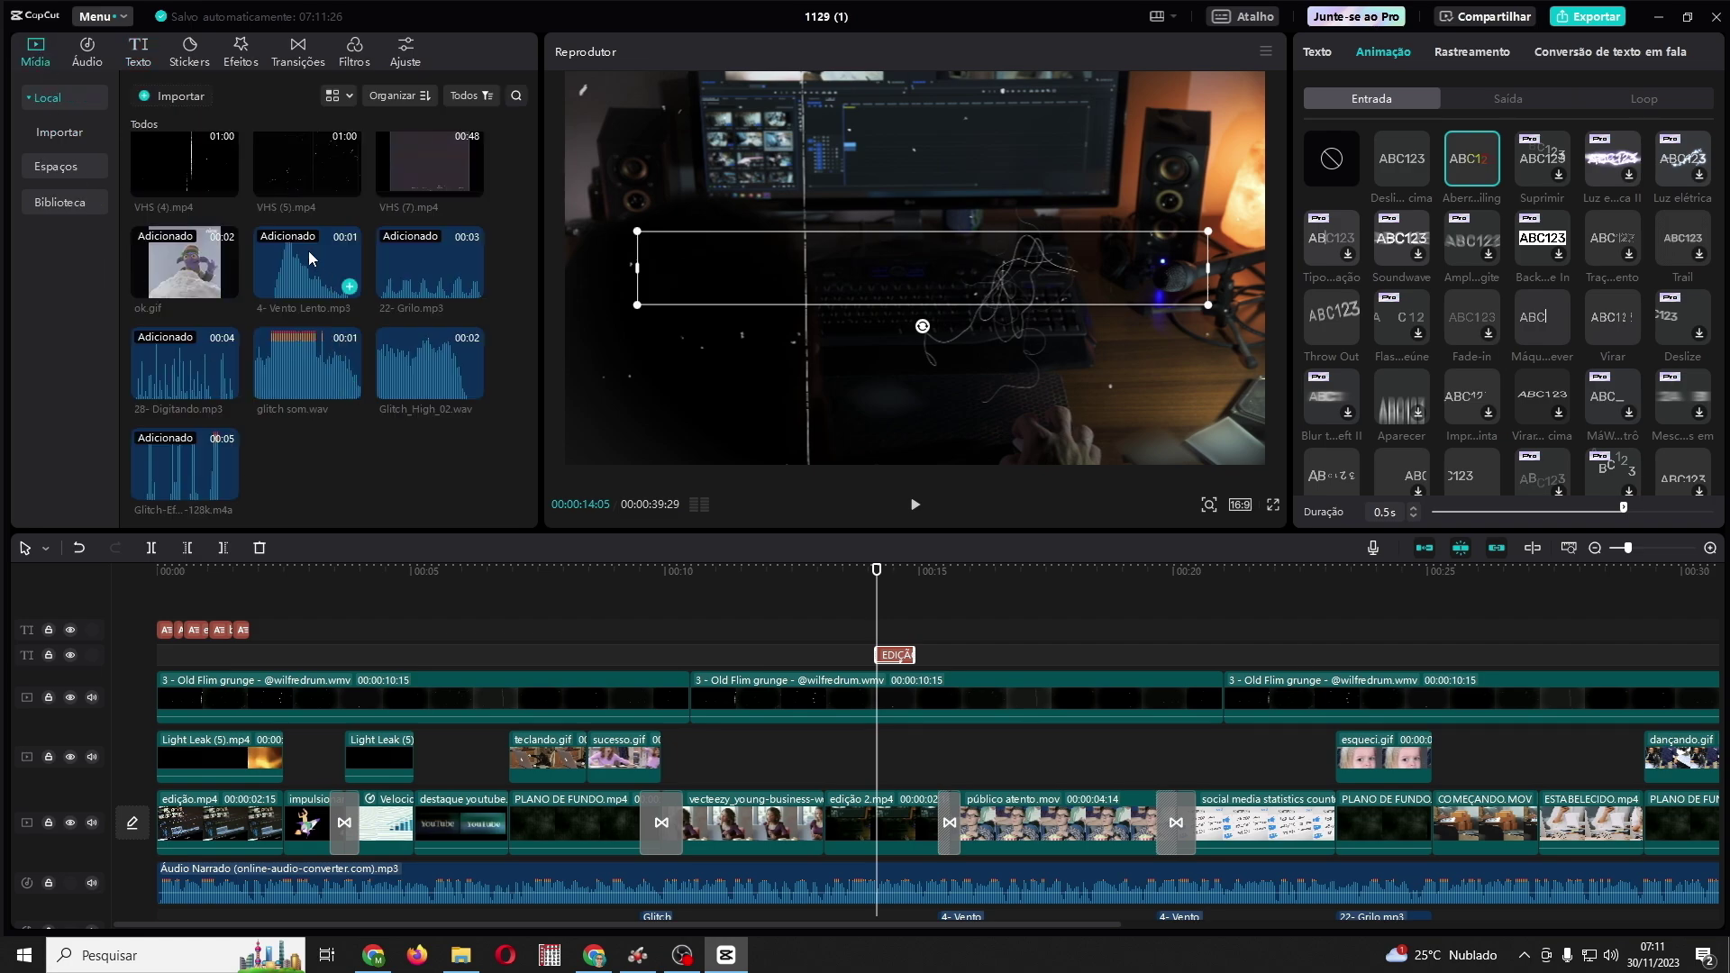
{"action": "left_click_drag", "start_coordinate": [311, 259], "coordinate": [885, 906]}
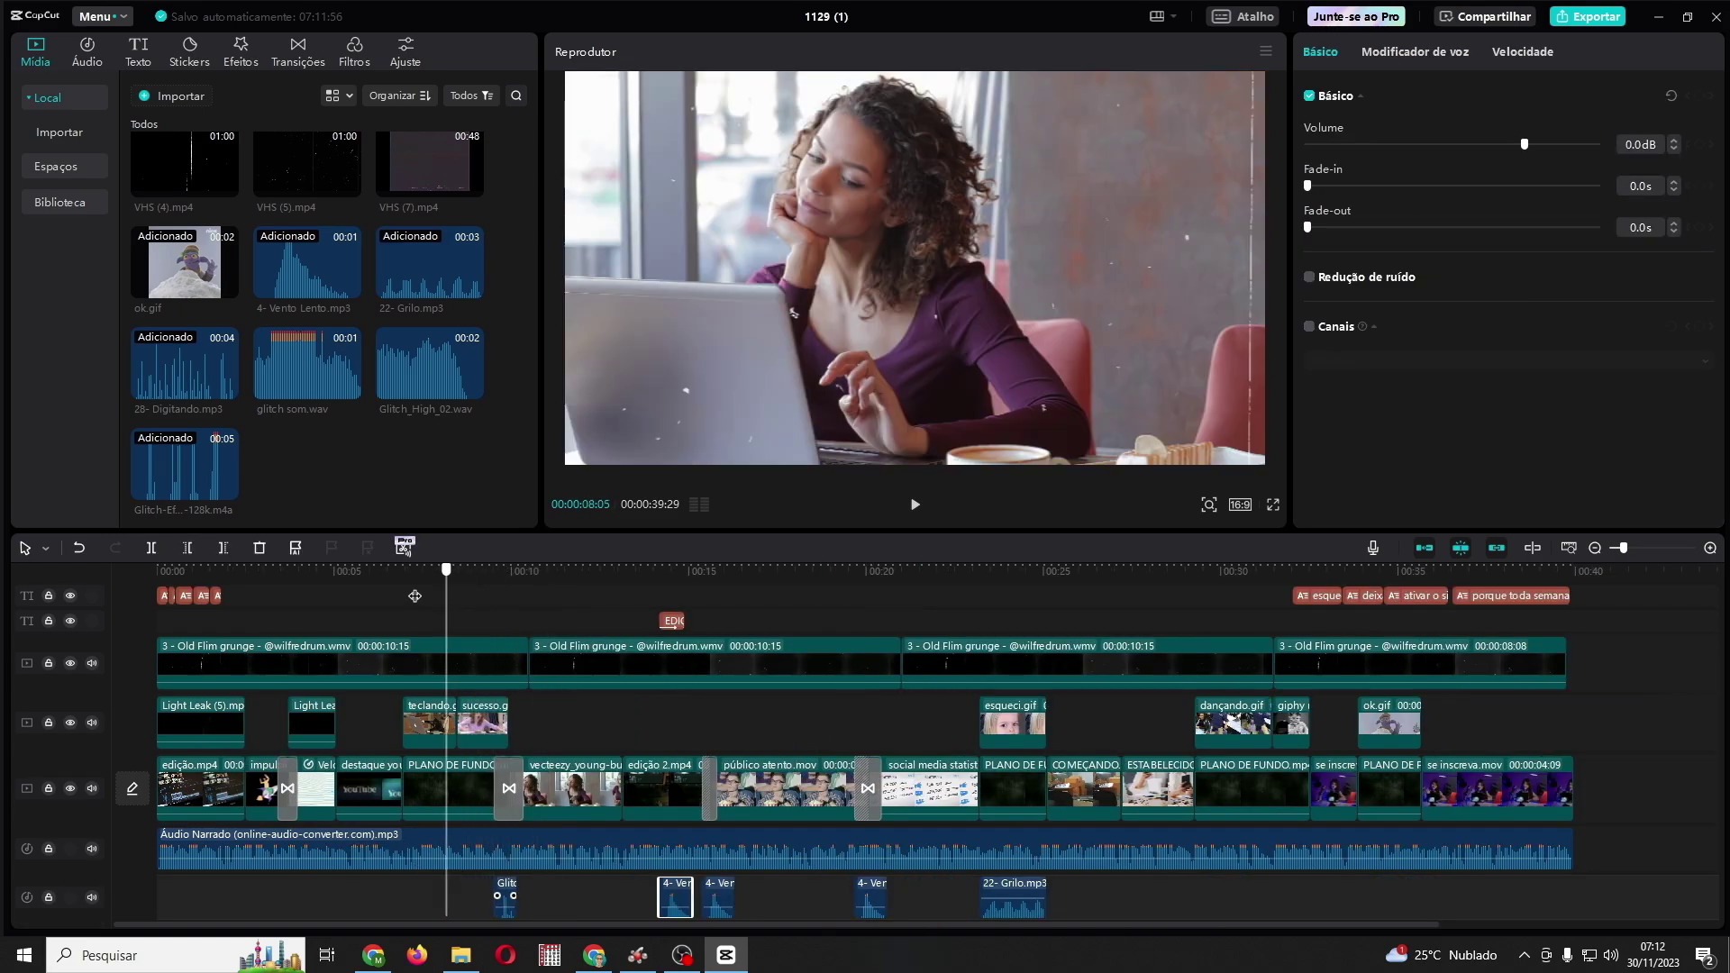
Step: Add Sprite Star - Saidbysed.mp3 as music from the timeline start, trimming off its opening eight seconds and everything past 00:00:39:29
{"action": "left_click_drag", "start_coordinate": [414, 596], "coordinate": [144, 581]}
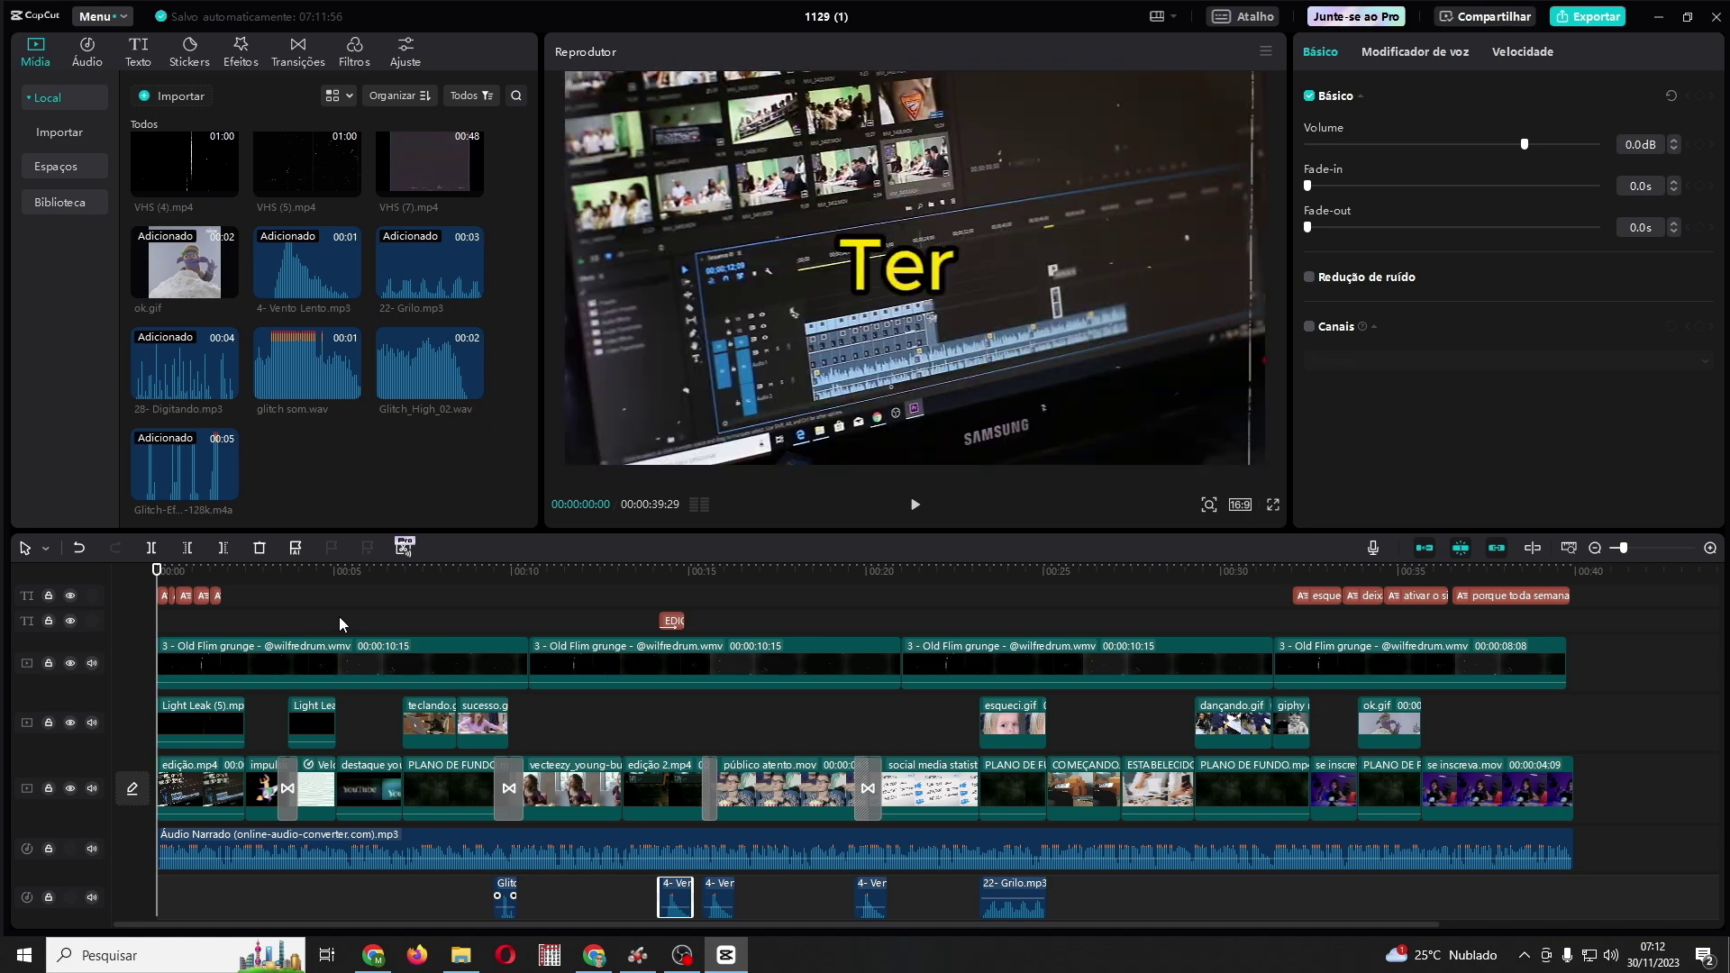
{"action": "left_click", "coordinate": [339, 619]}
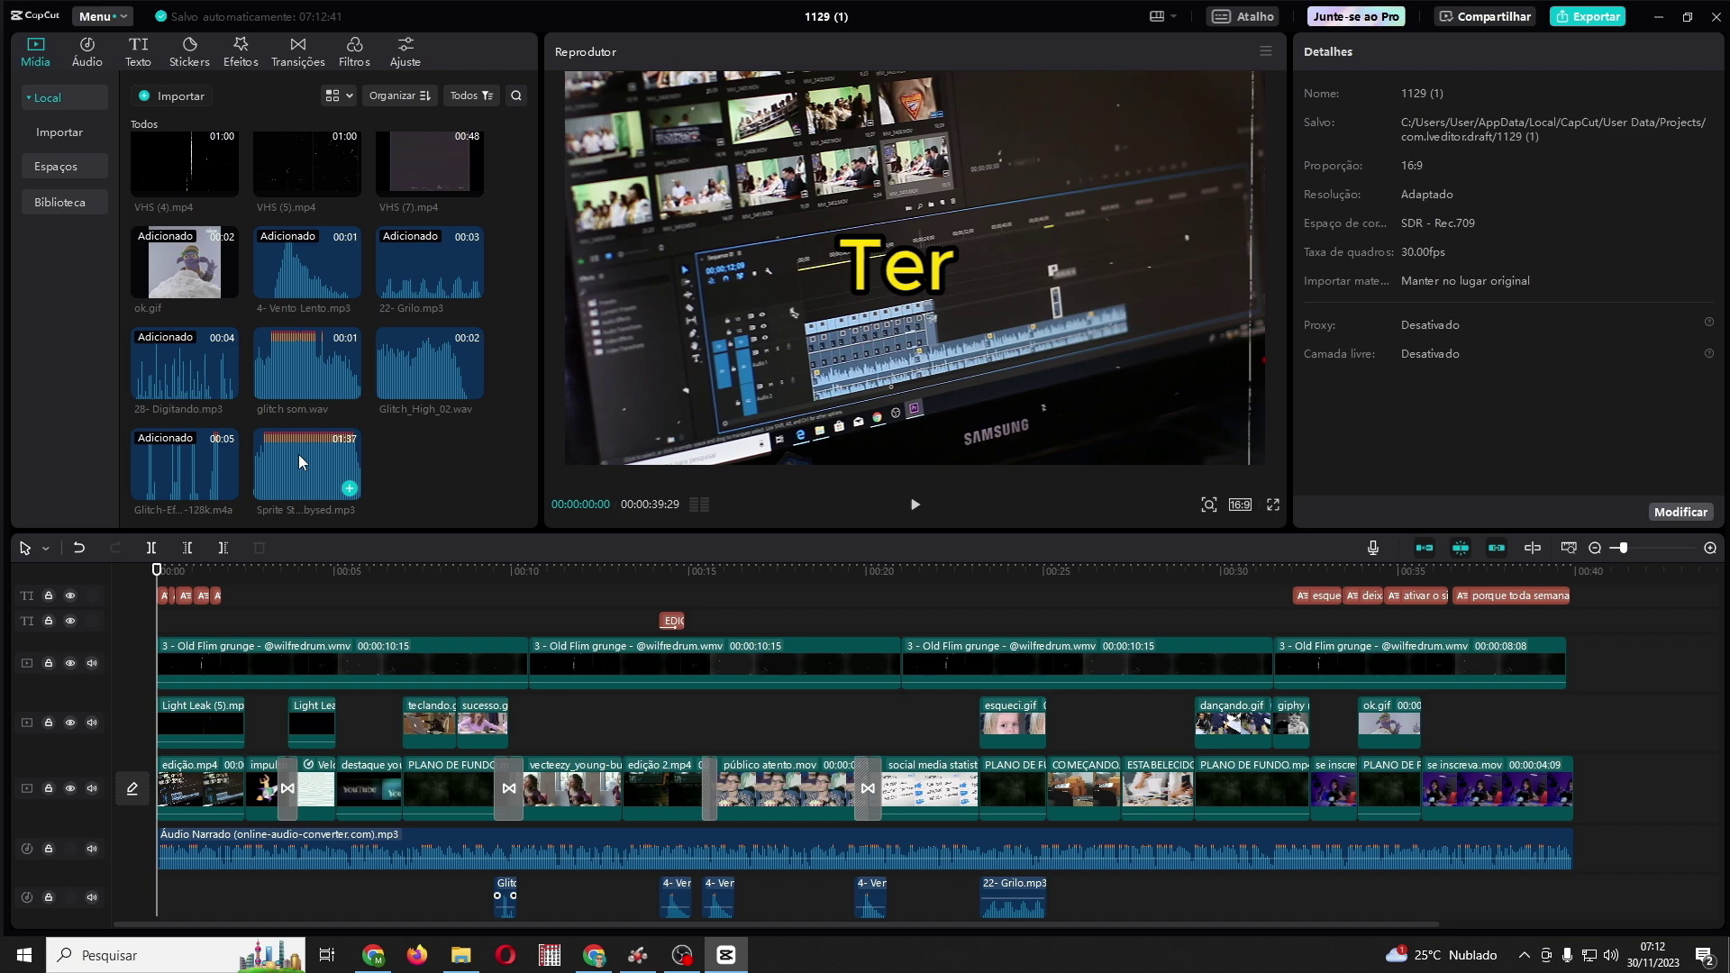
{"action": "left_click_drag", "start_coordinate": [300, 454], "coordinate": [445, 913]}
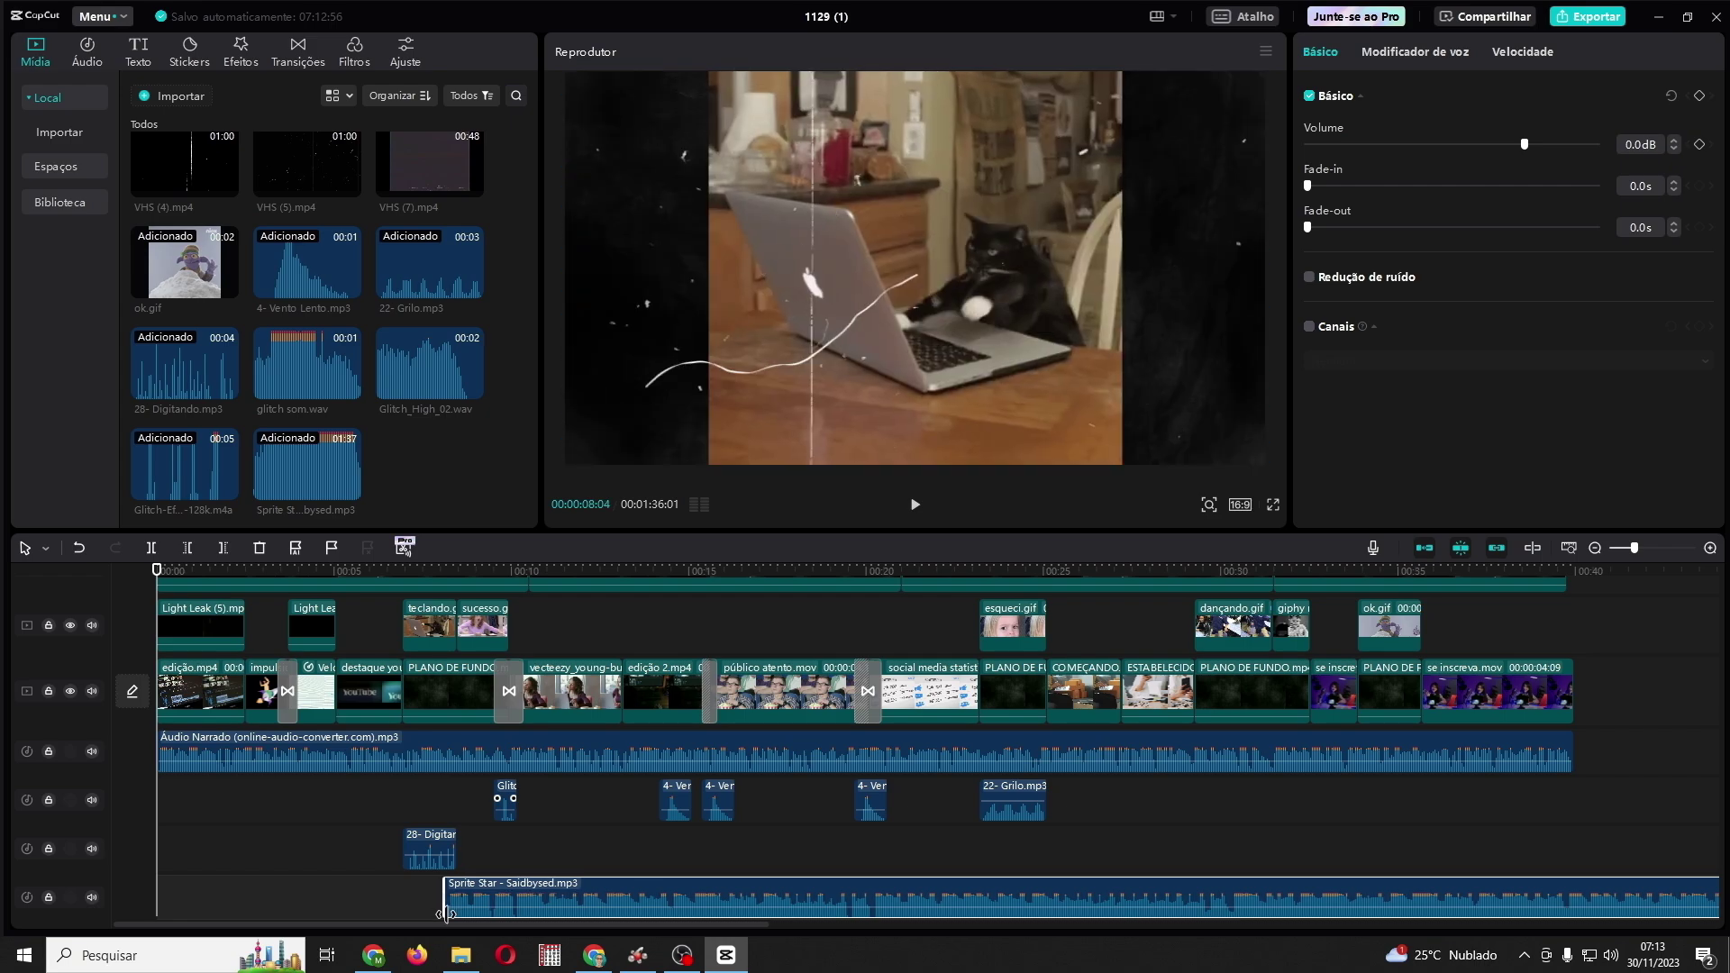
{"action": "left_click_drag", "start_coordinate": [705, 895], "coordinate": [412, 893]}
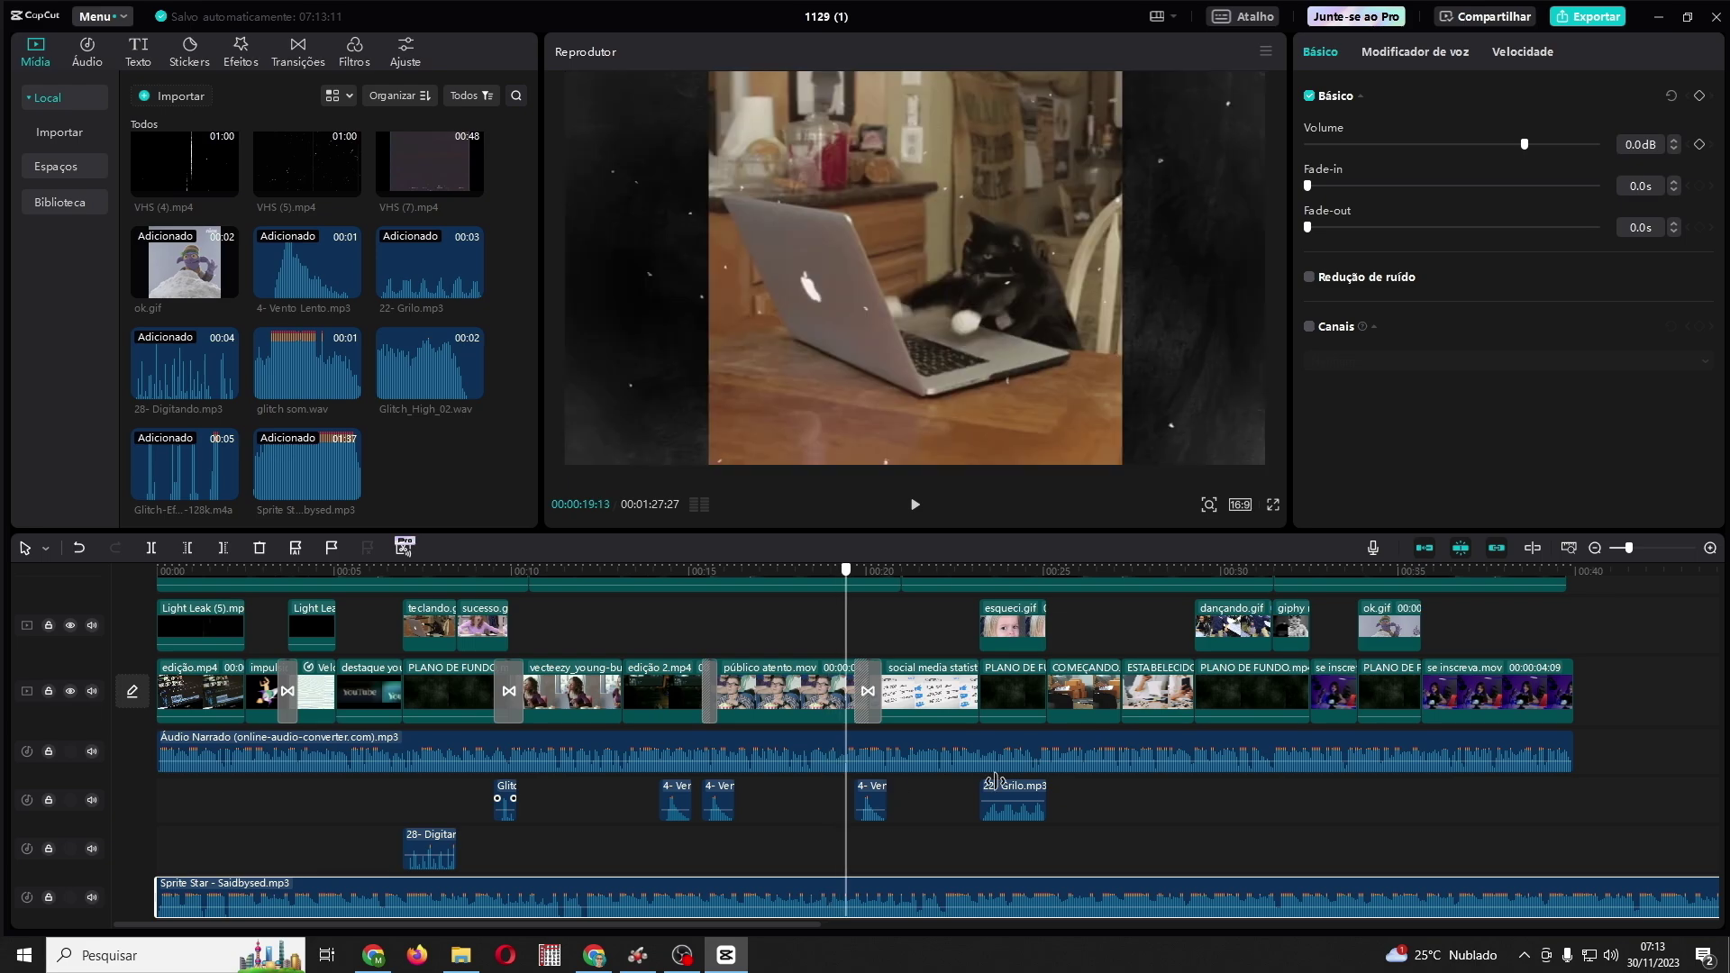
{"action": "left_click", "coordinate": [151, 548]}
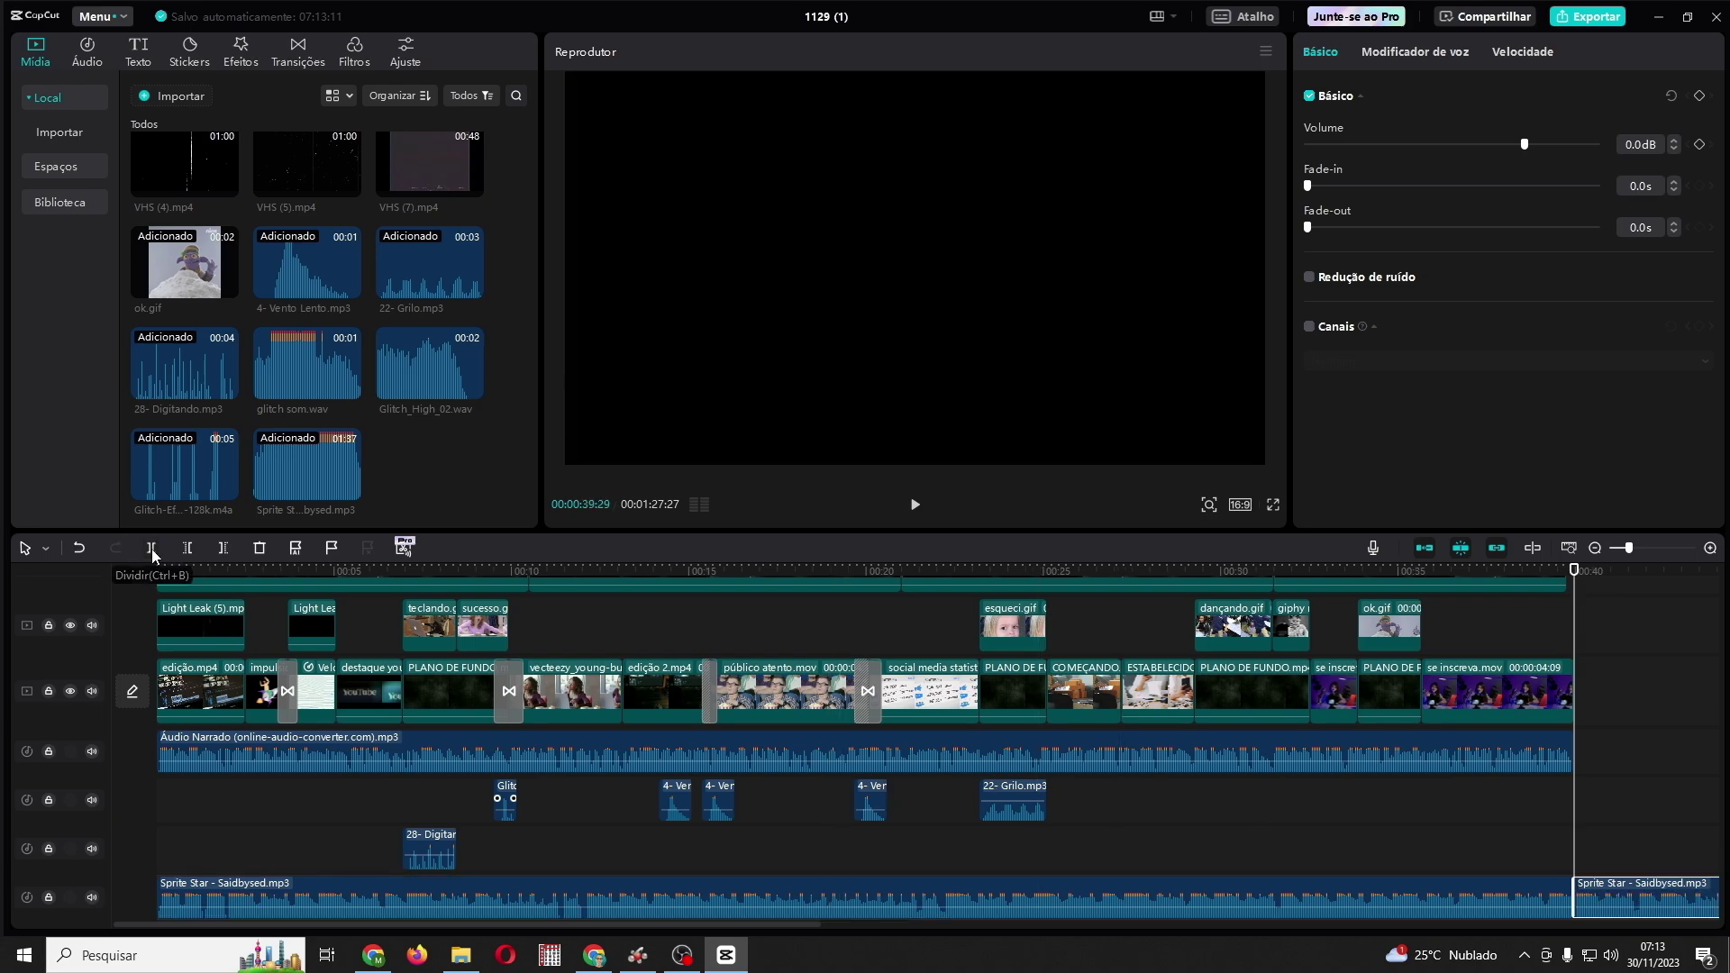
{"action": "key", "text": "Delete"}
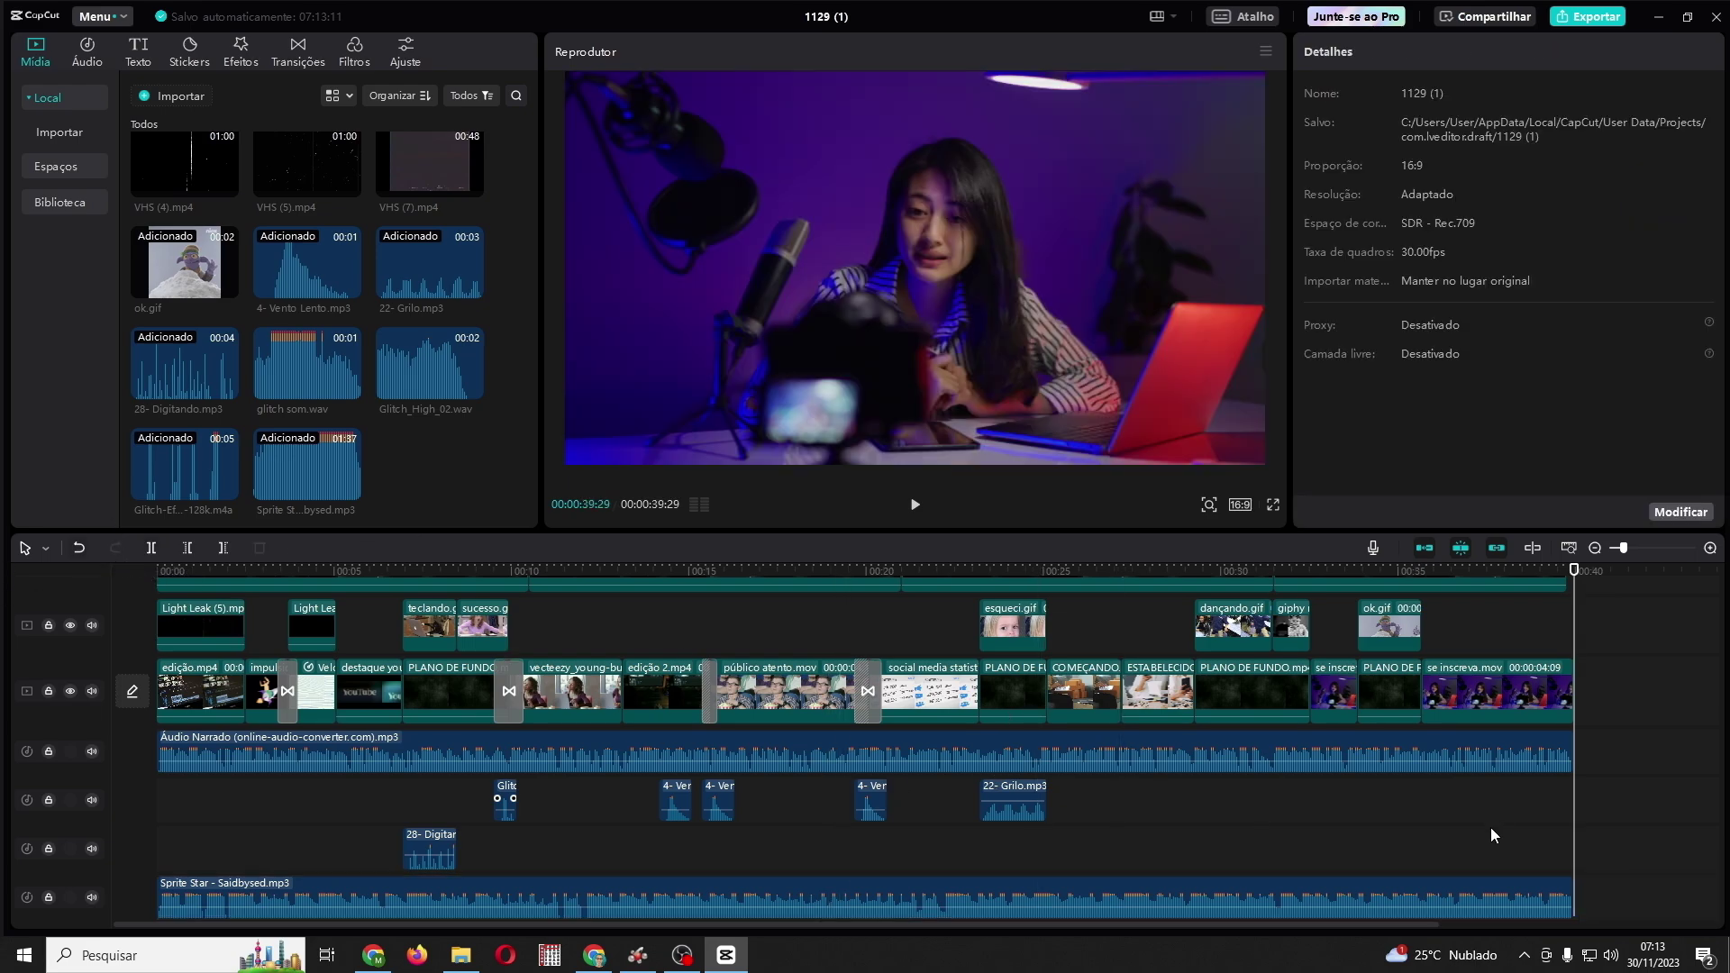
Step: Lower the Sprite Star music clip's volume to -20.6 dB and add a fade-out at its end
{"action": "left_click", "coordinate": [1469, 895]}
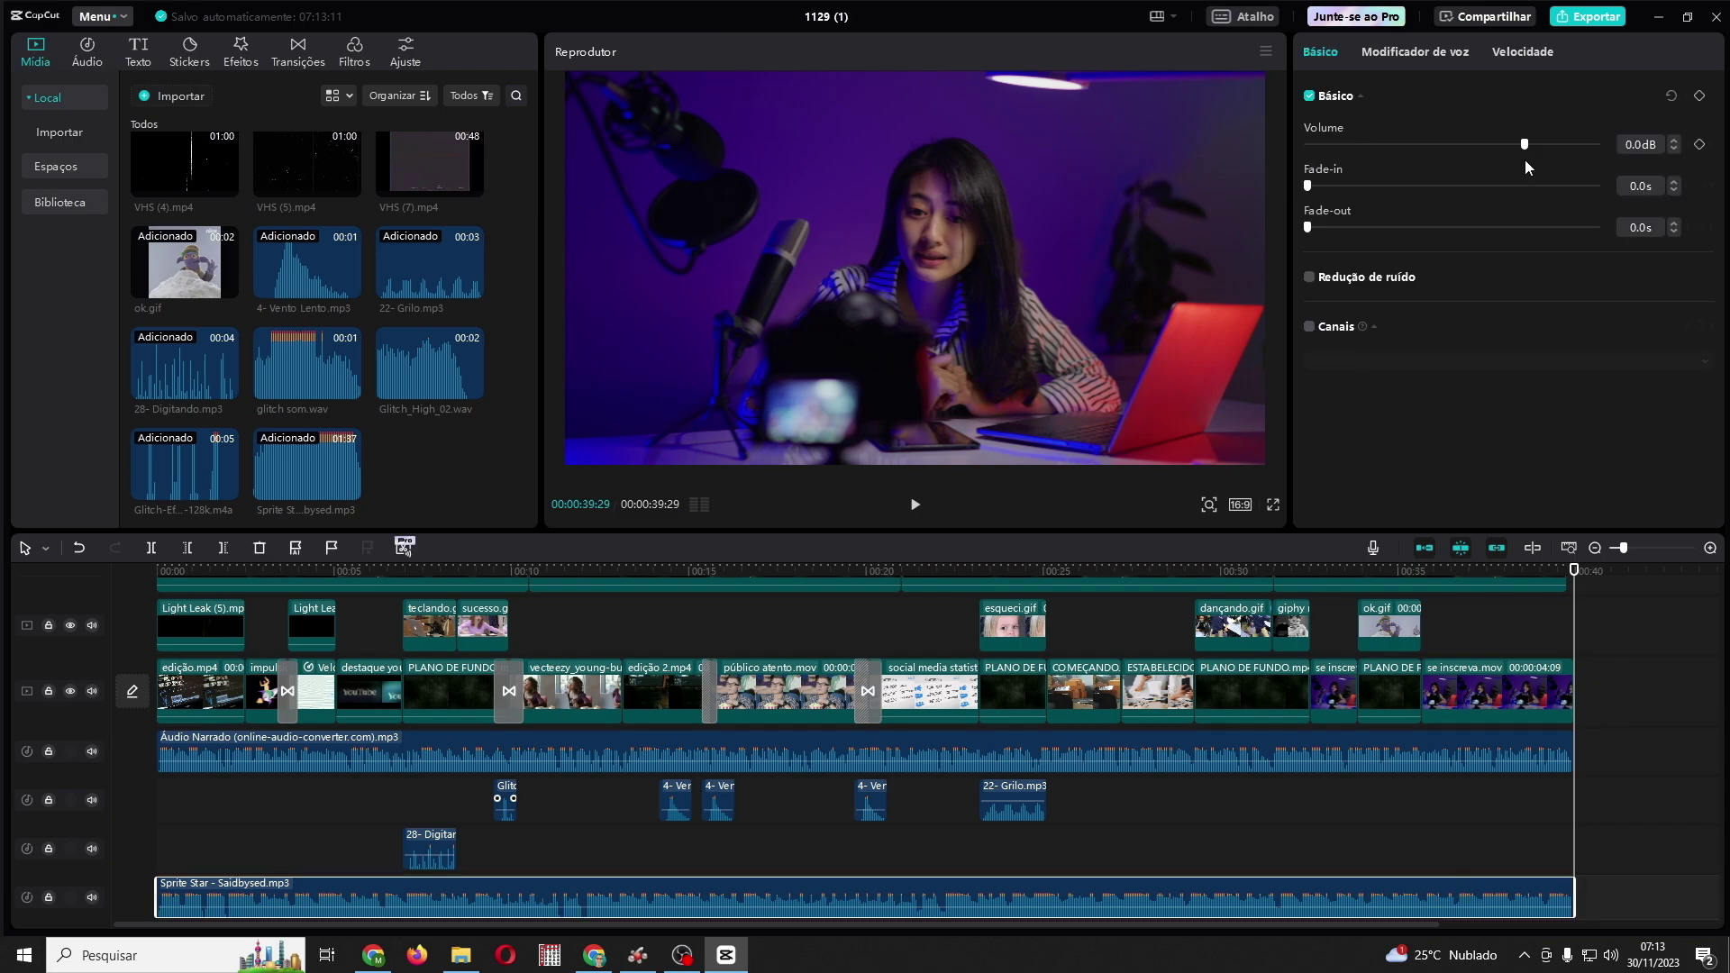
{"action": "left_click_drag", "start_coordinate": [1523, 146], "coordinate": [1450, 150]}
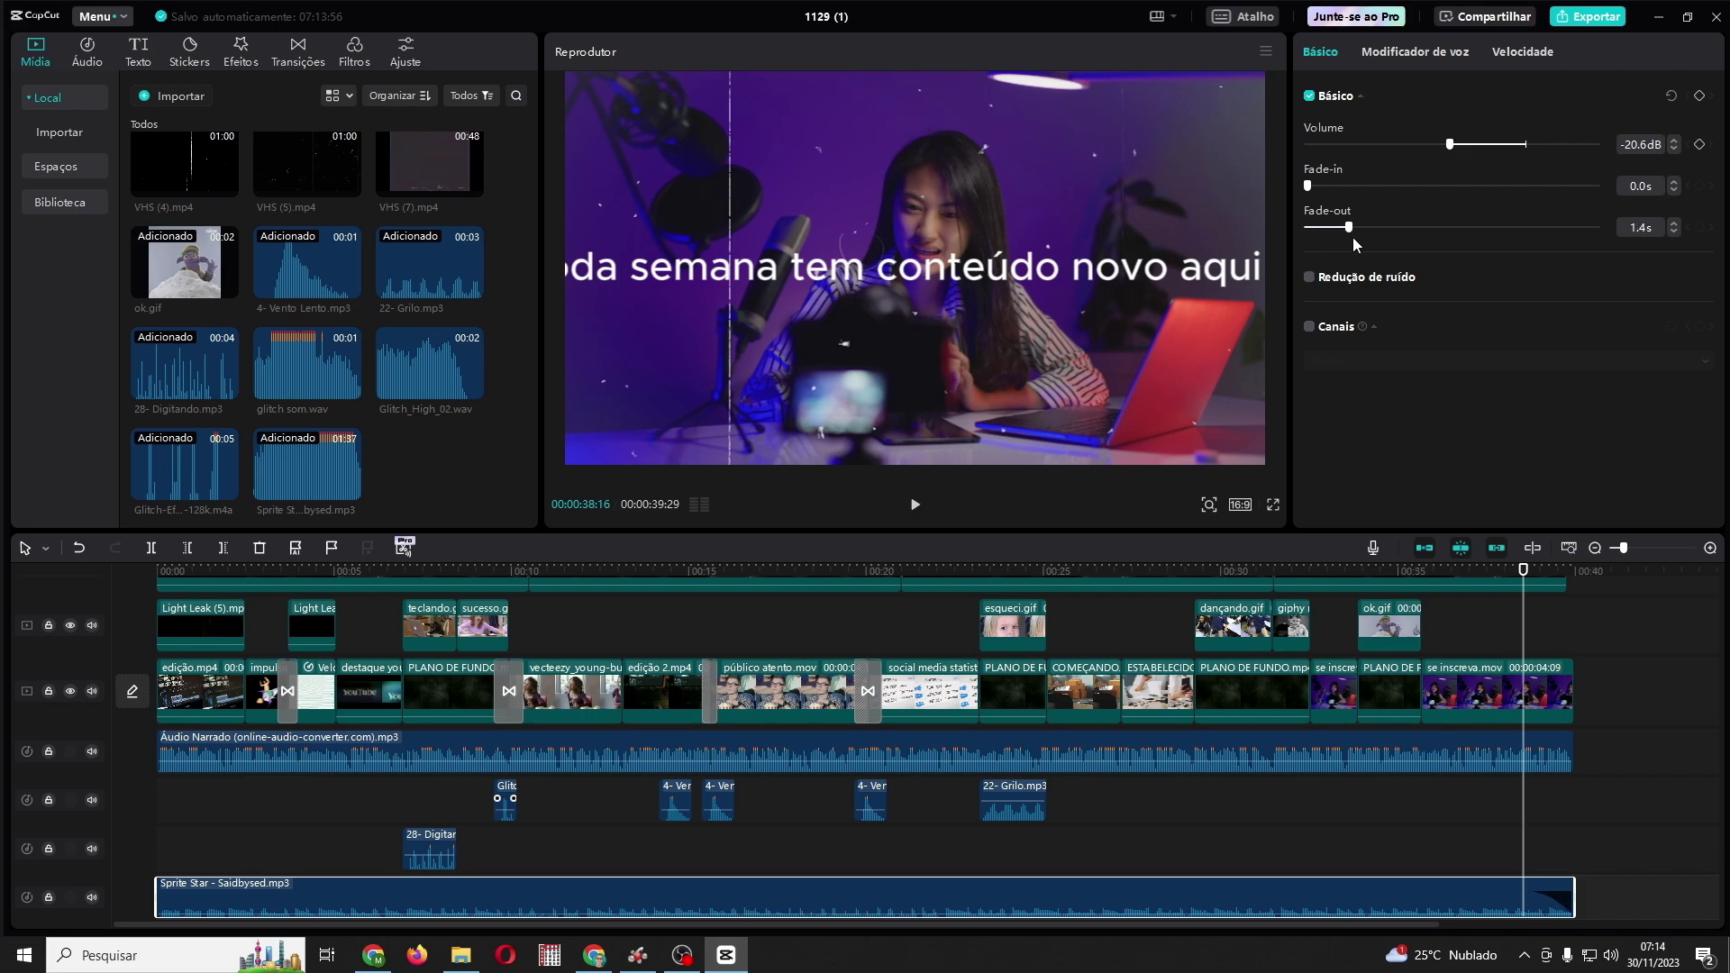
{"action": "left_click_drag", "start_coordinate": [1360, 238], "coordinate": [1391, 252]}
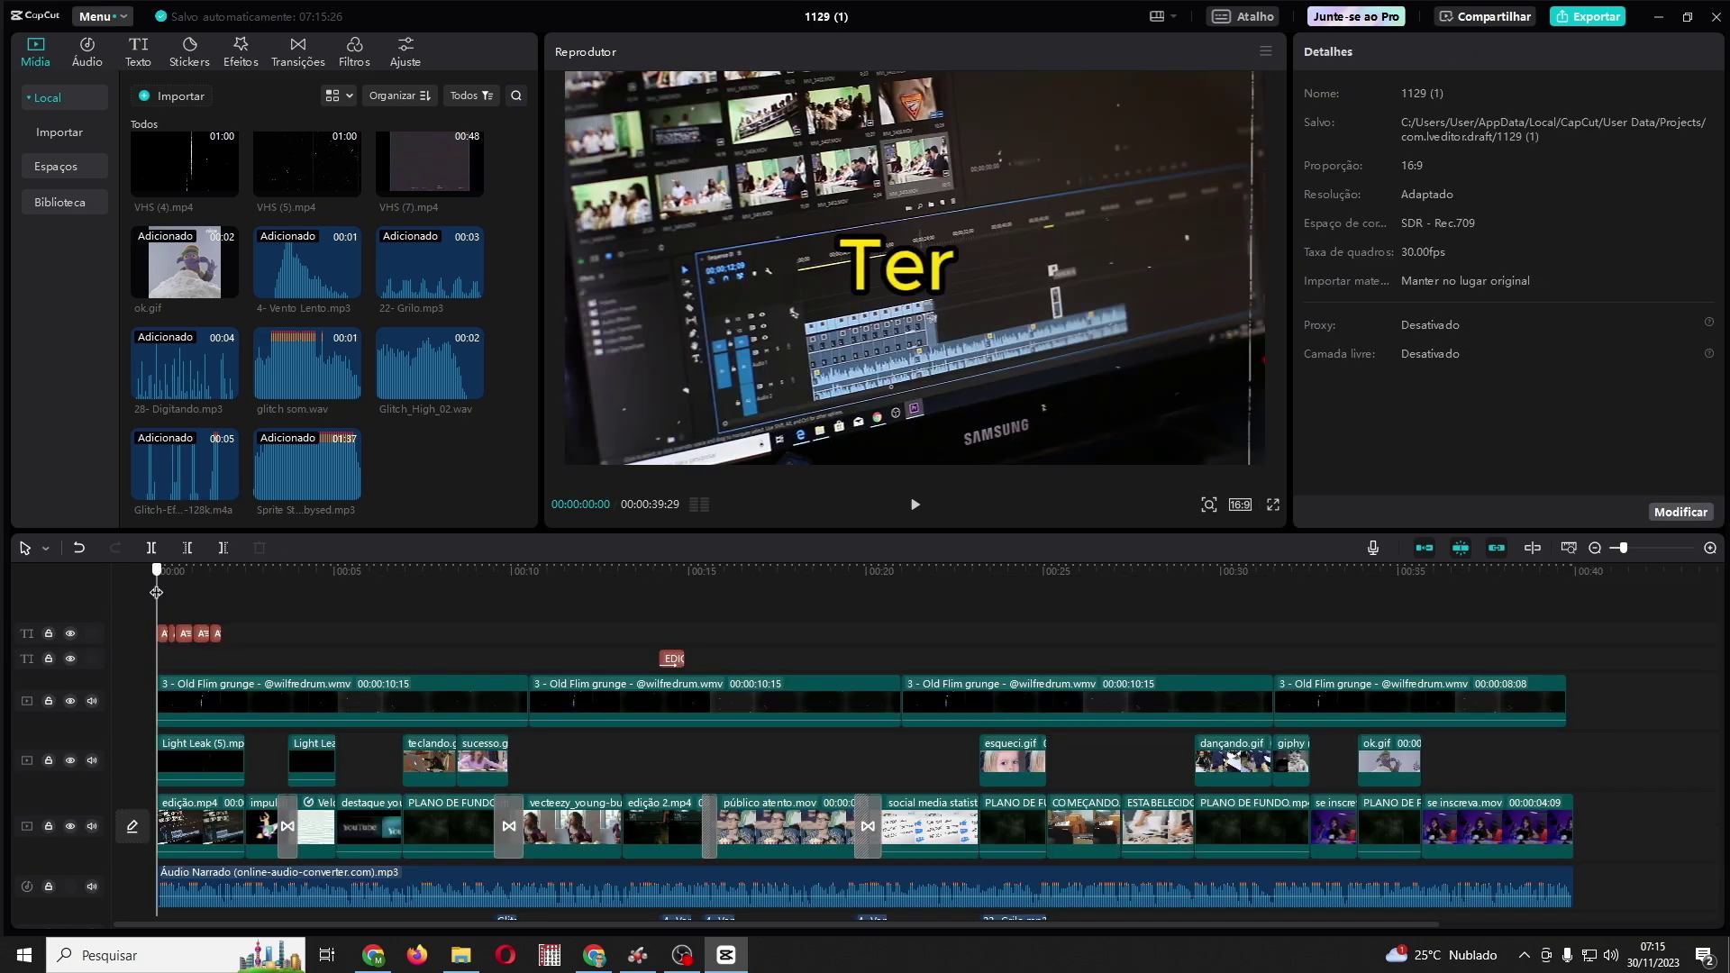
Step: Import the green-screen "Animação inscreva se" video and place it on a new track above the film grunge overlay at 00:00:33:26
{"action": "left_click_drag", "start_coordinate": [157, 787], "coordinate": [1358, 835]}
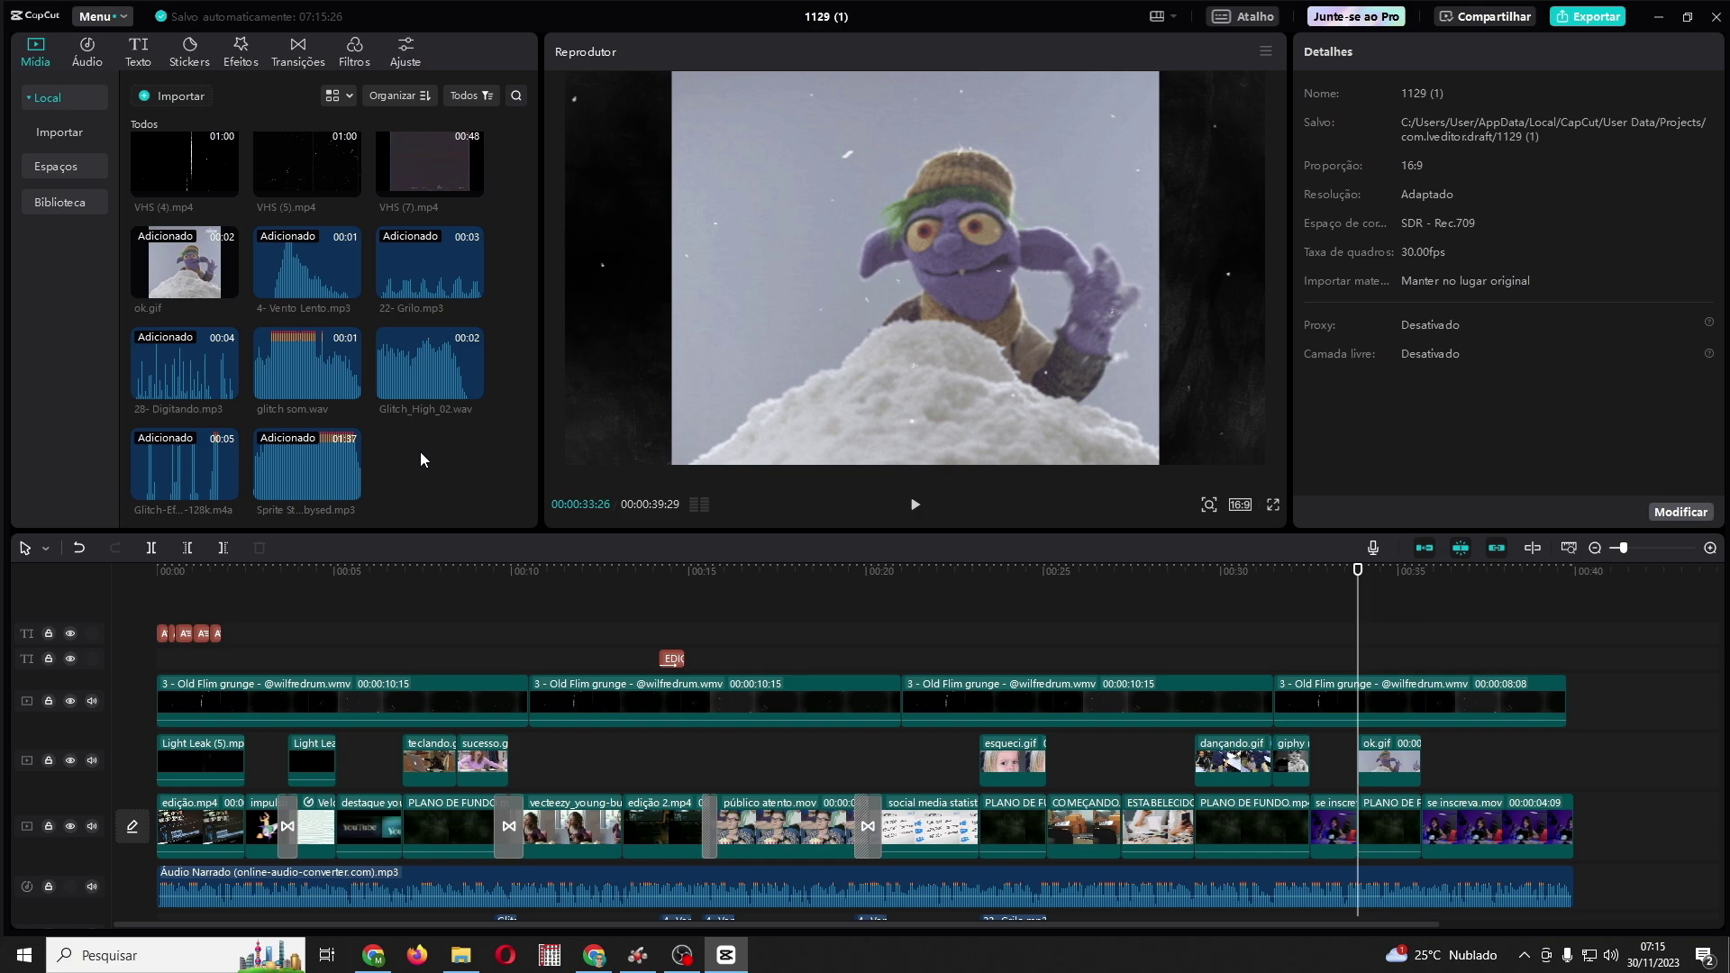
{"action": "left_click", "coordinate": [182, 96]}
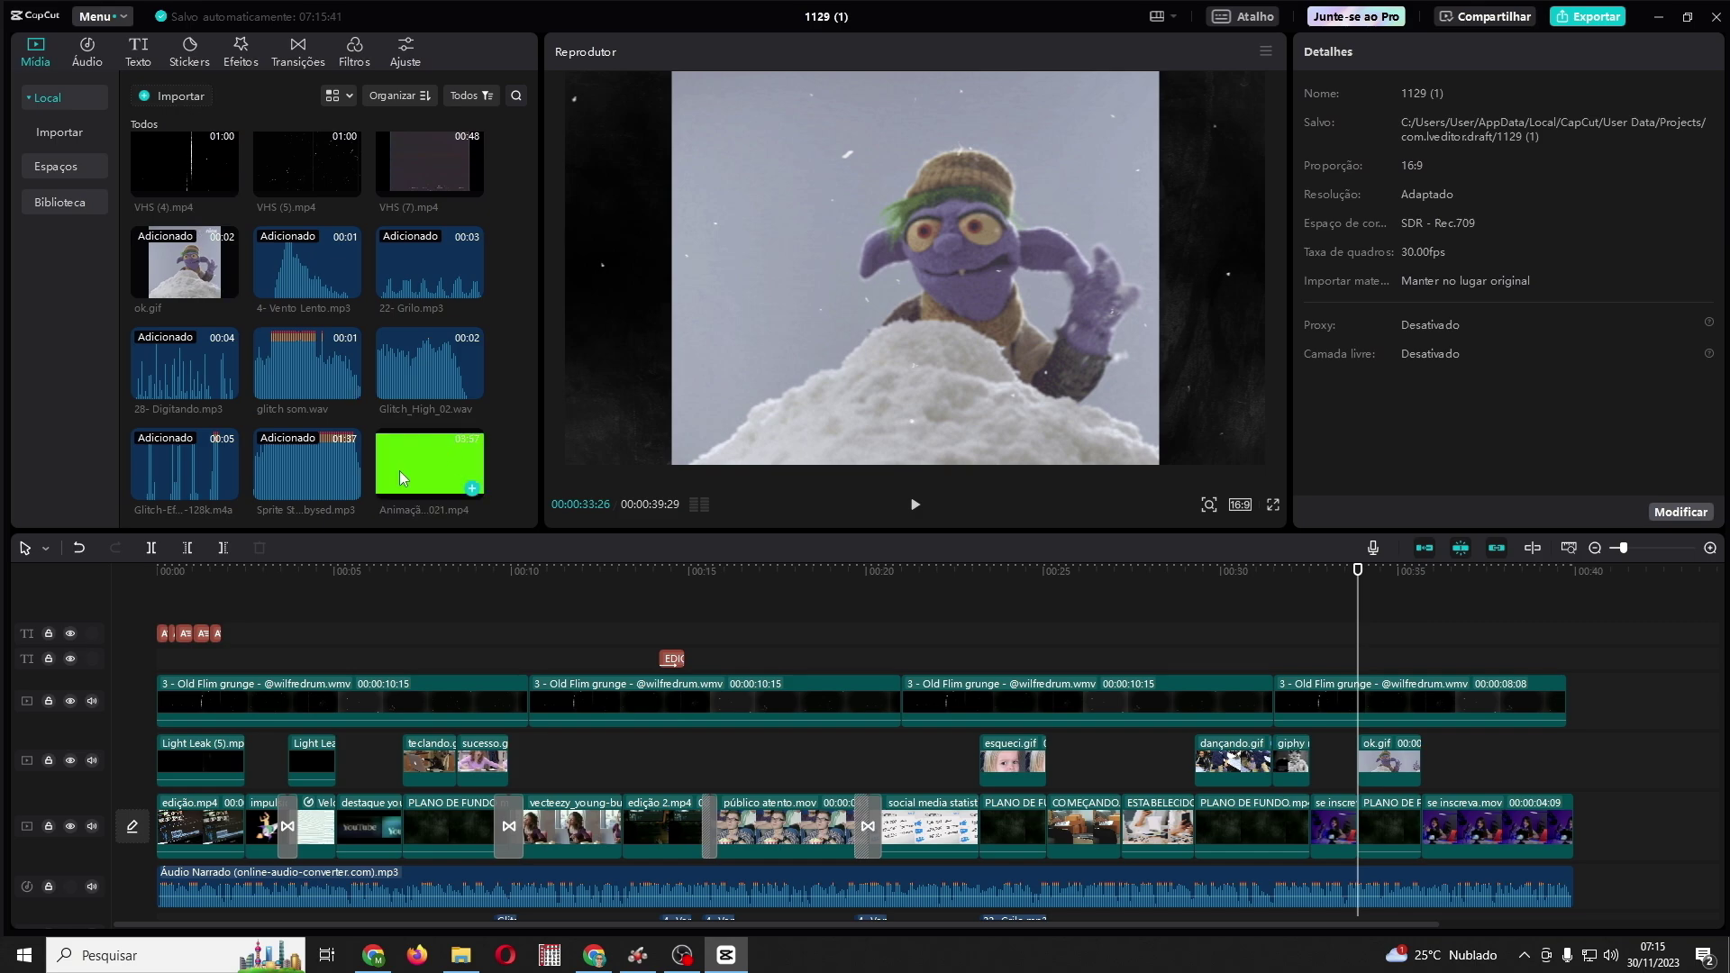
{"action": "left_click_drag", "start_coordinate": [401, 463], "coordinate": [1354, 656]}
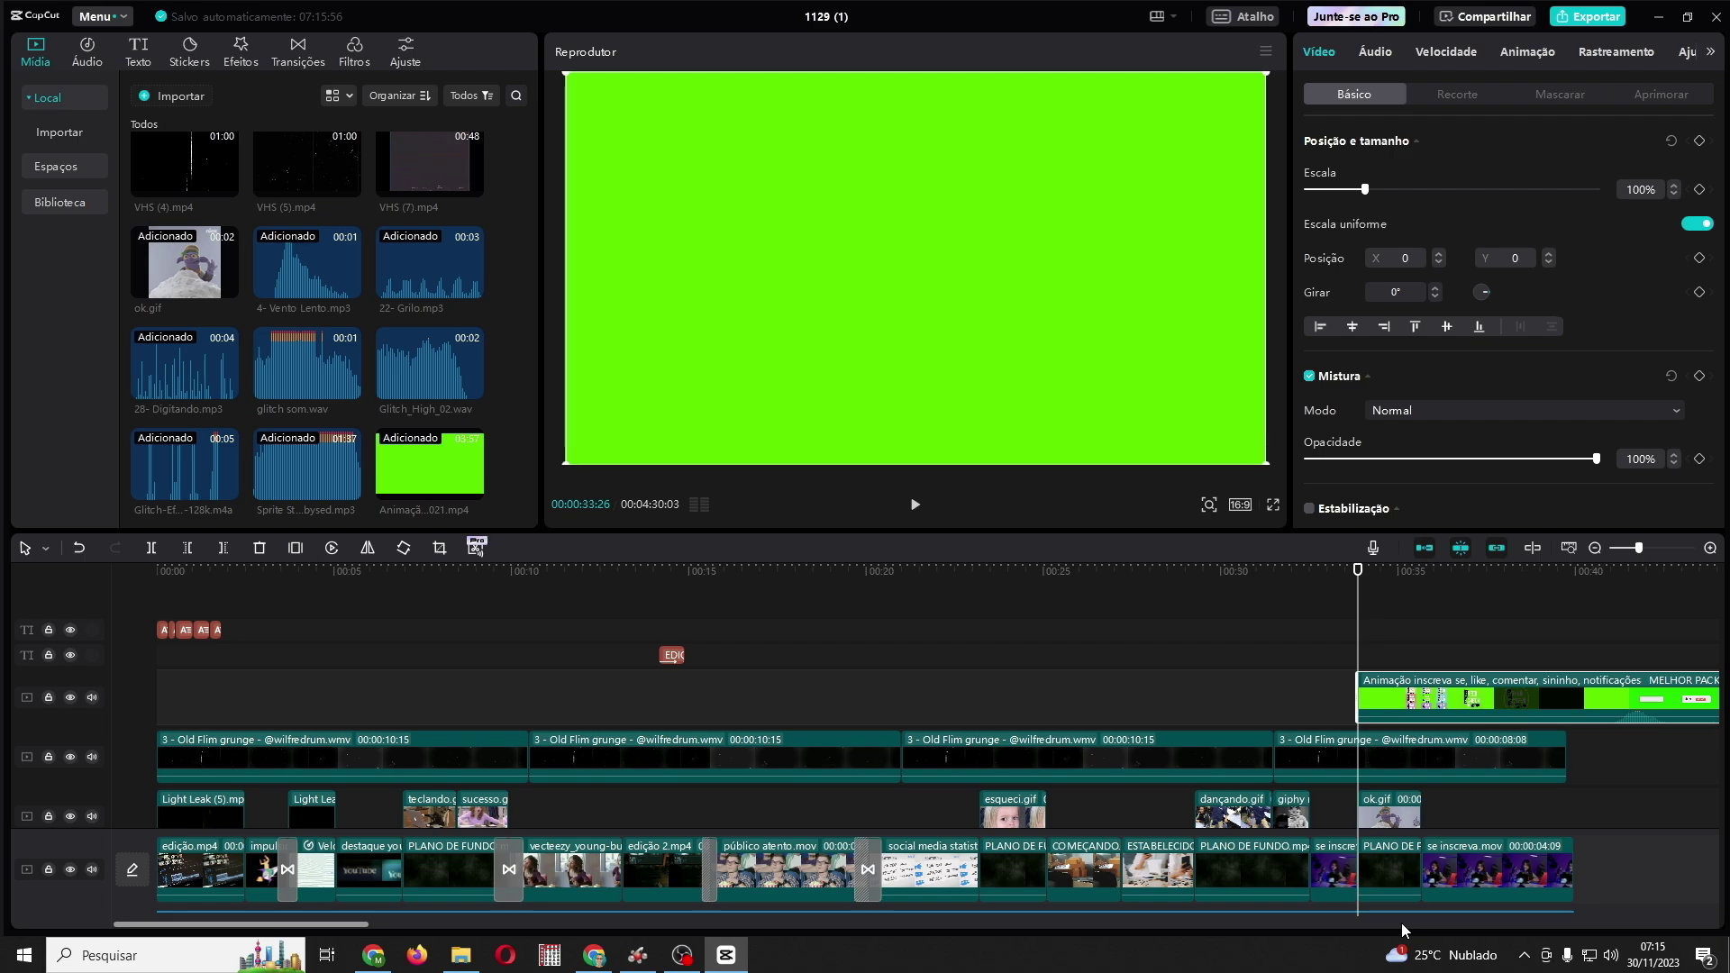
Step: Trim the green-screen animation to the segment between 00:00:23:06 and 00:00:34:02 on the timeline, deleting the remainder
{"action": "left_click_drag", "start_coordinate": [1527, 701], "coordinate": [940, 700]}
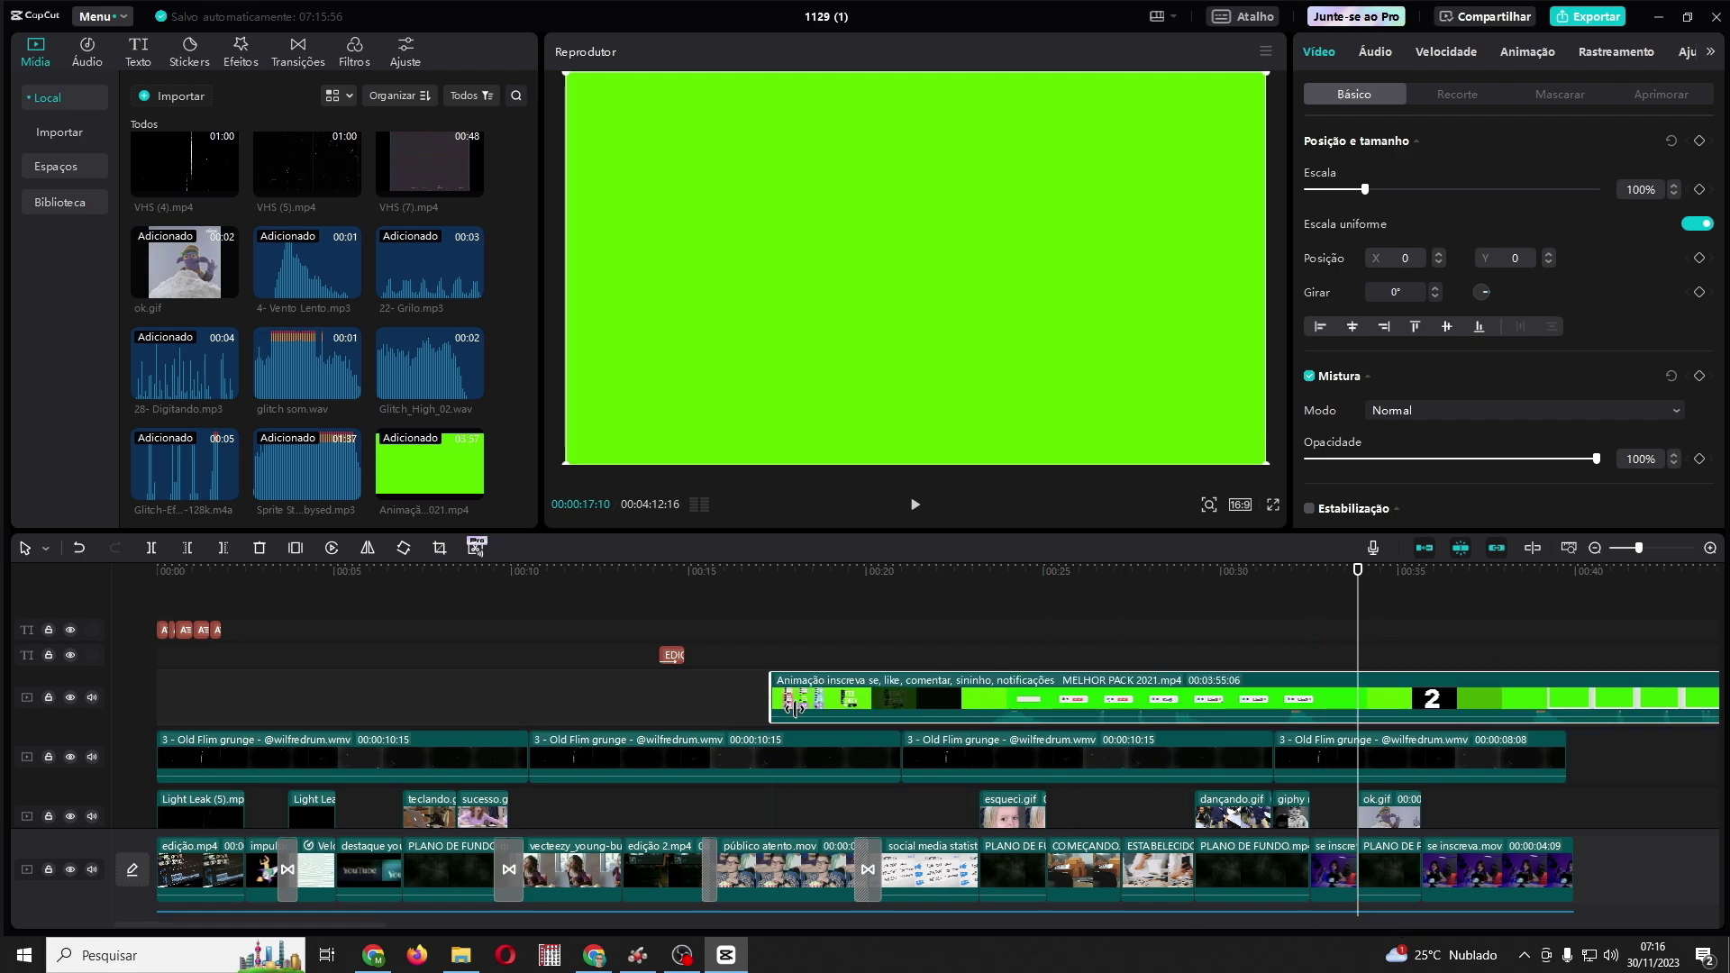
{"action": "left_click_drag", "start_coordinate": [771, 690], "coordinate": [1128, 689]}
{"action": "left_click_drag", "start_coordinate": [1120, 690], "coordinate": [980, 703]}
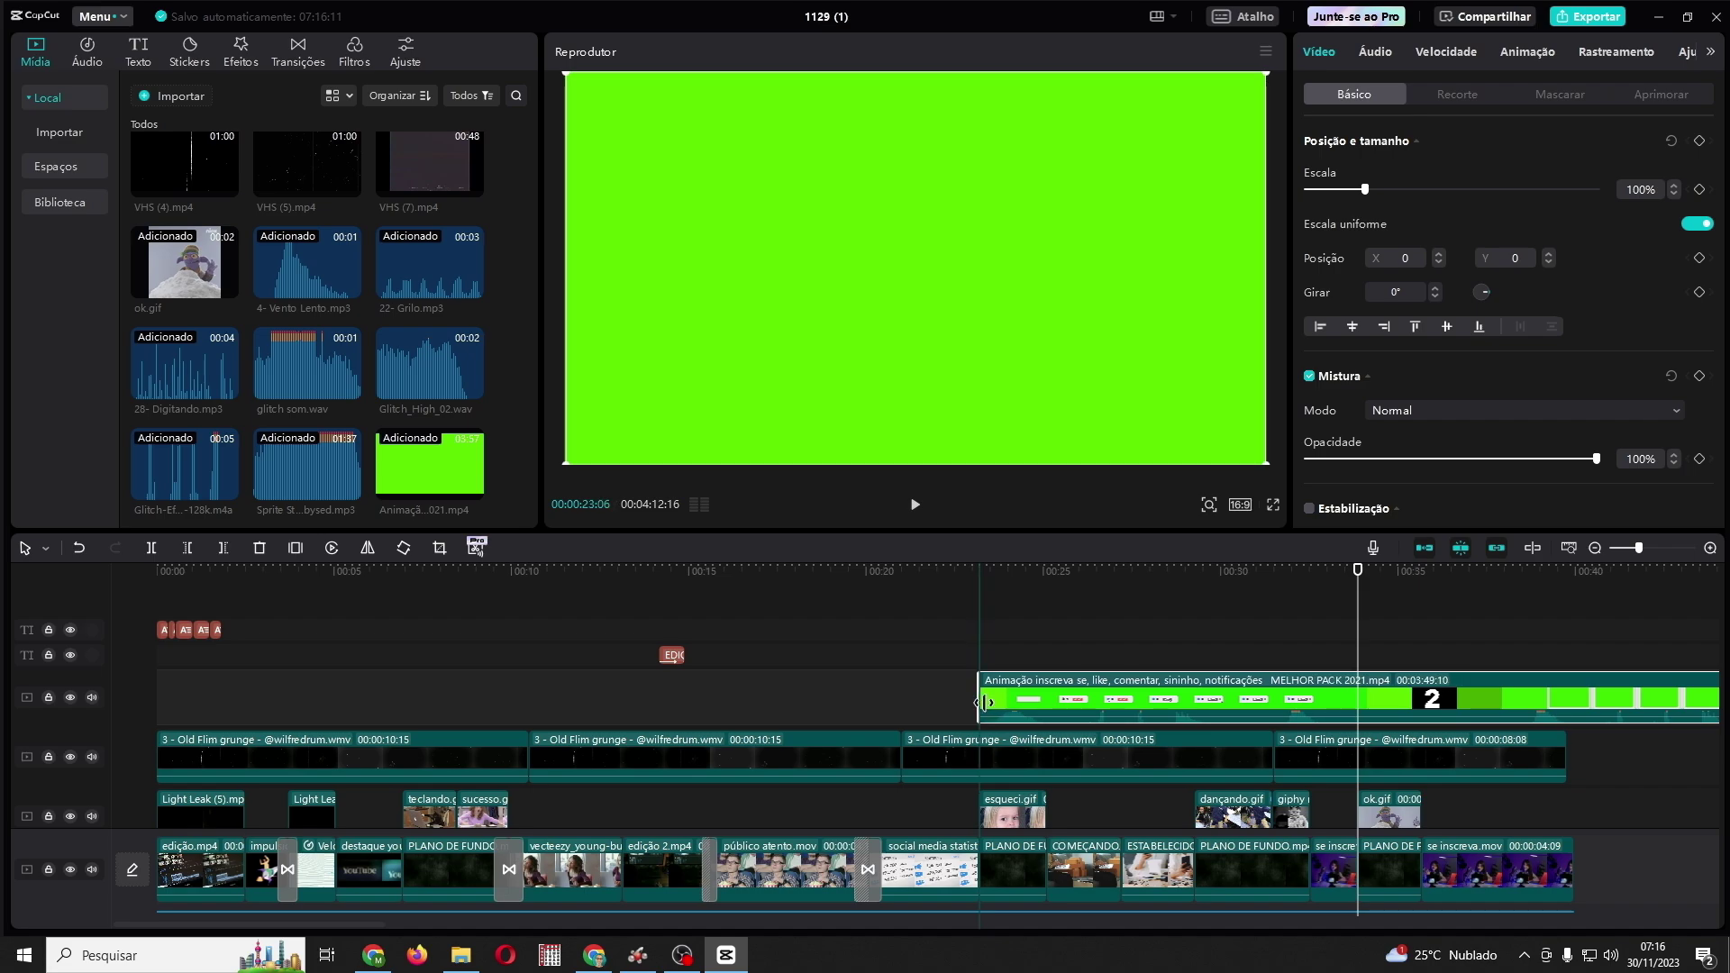
{"action": "left_click_drag", "start_coordinate": [1359, 618], "coordinate": [1369, 619]}
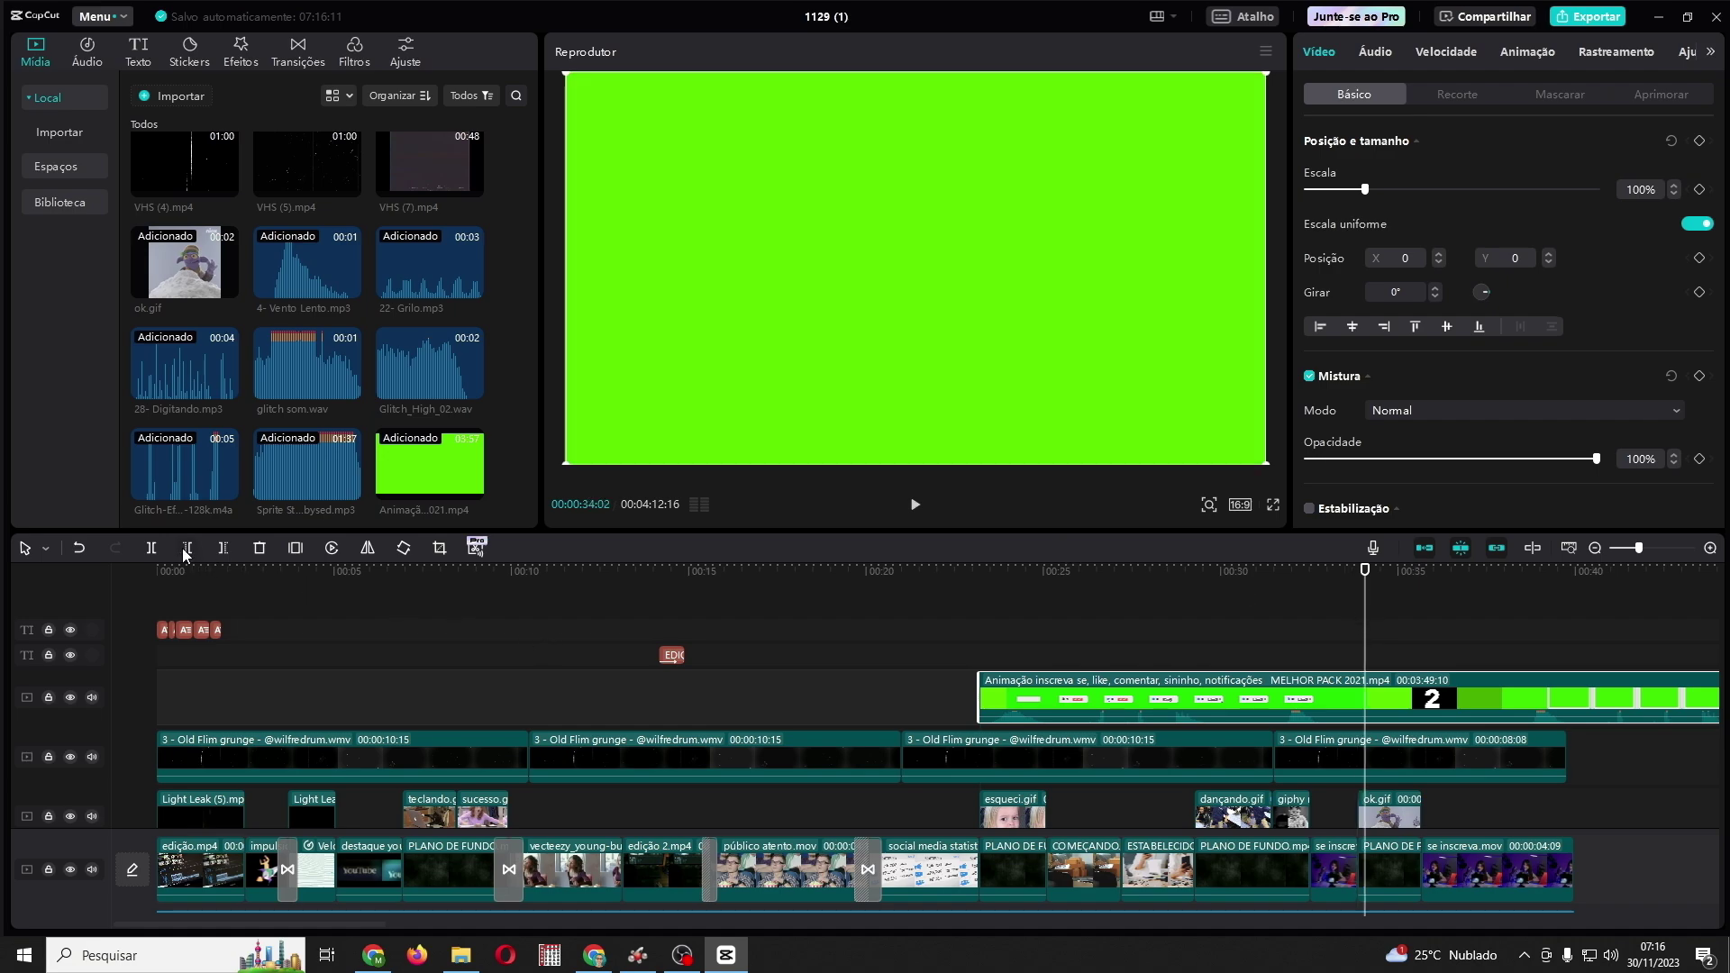
{"action": "left_click", "coordinate": [152, 548]}
{"action": "key", "text": "Delete"}
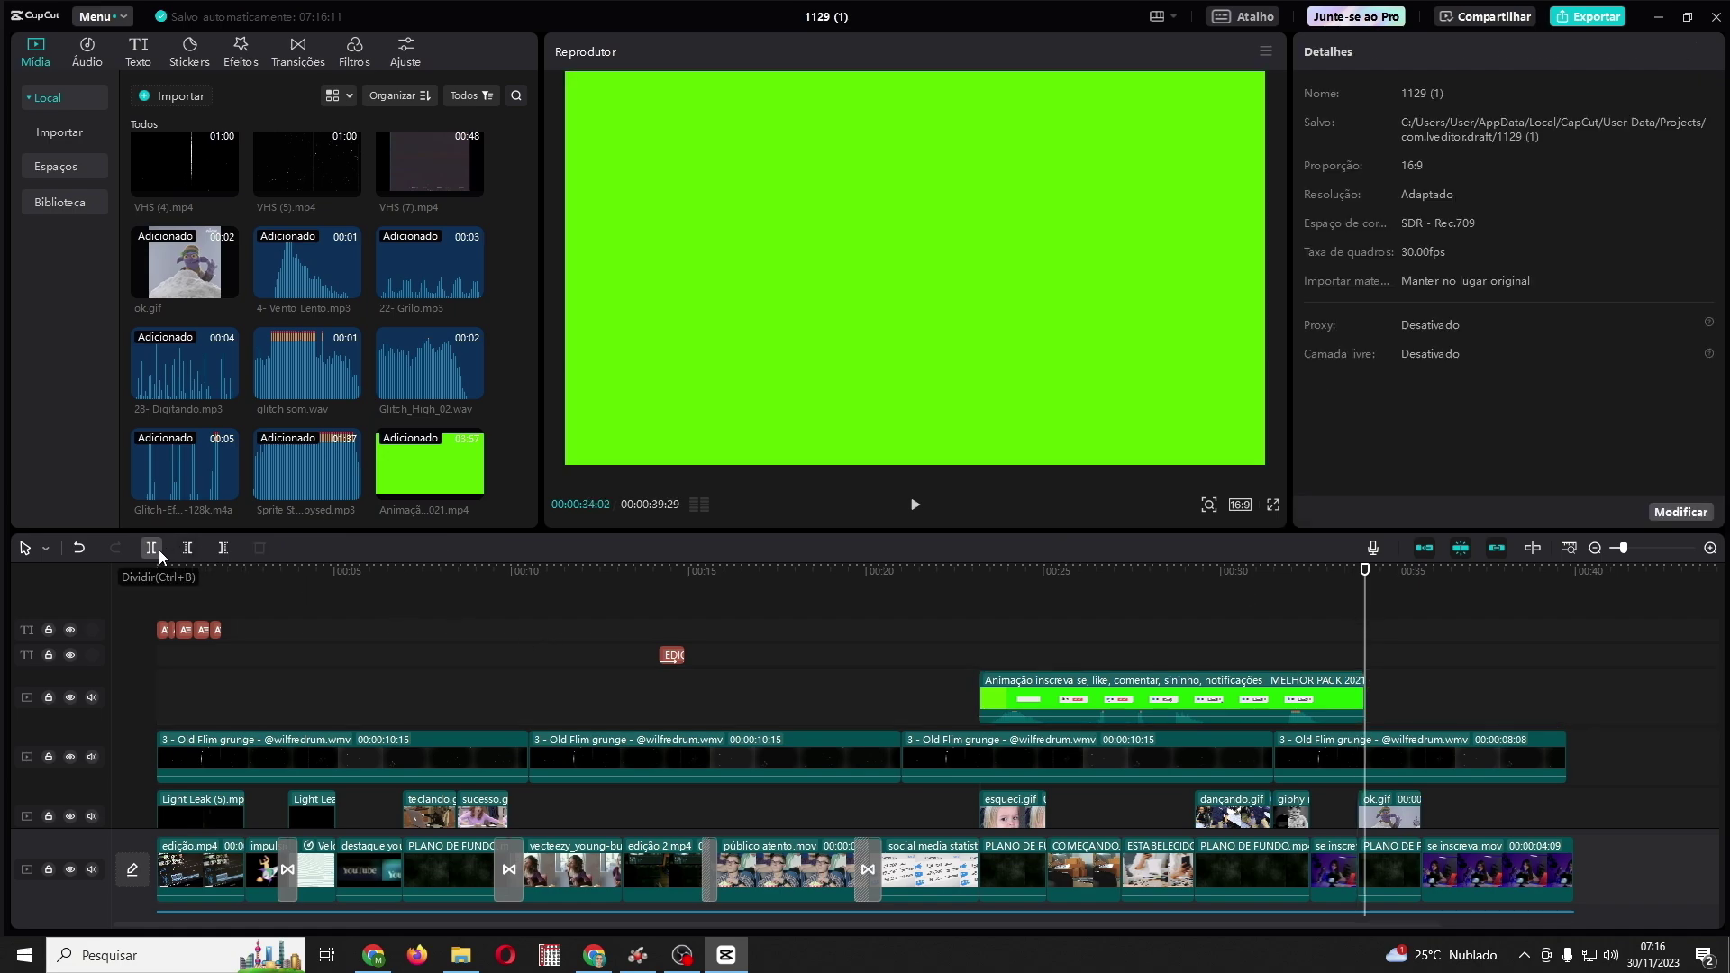
Step: Move the trimmed animation to start with the first "se inscreva" clip and set its speed to 1.5x
{"action": "left_click_drag", "start_coordinate": [1353, 696], "coordinate": [1684, 697]}
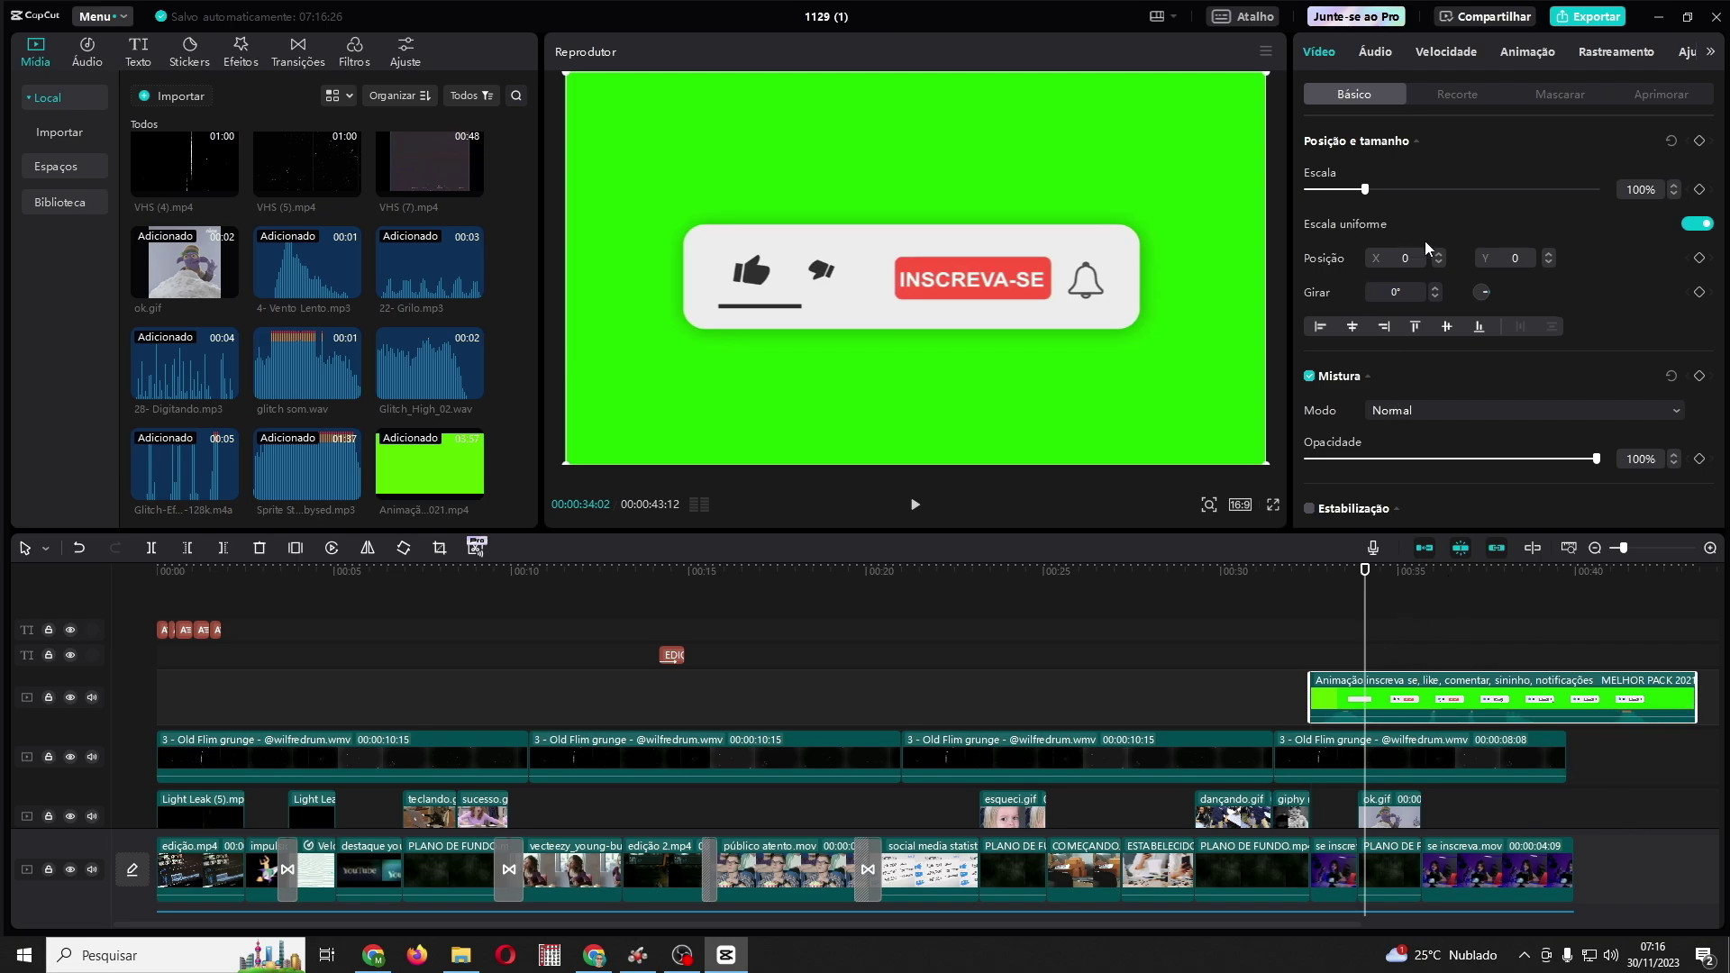
{"action": "left_click", "coordinate": [1450, 57]}
{"action": "left_click", "coordinate": [1398, 171]}
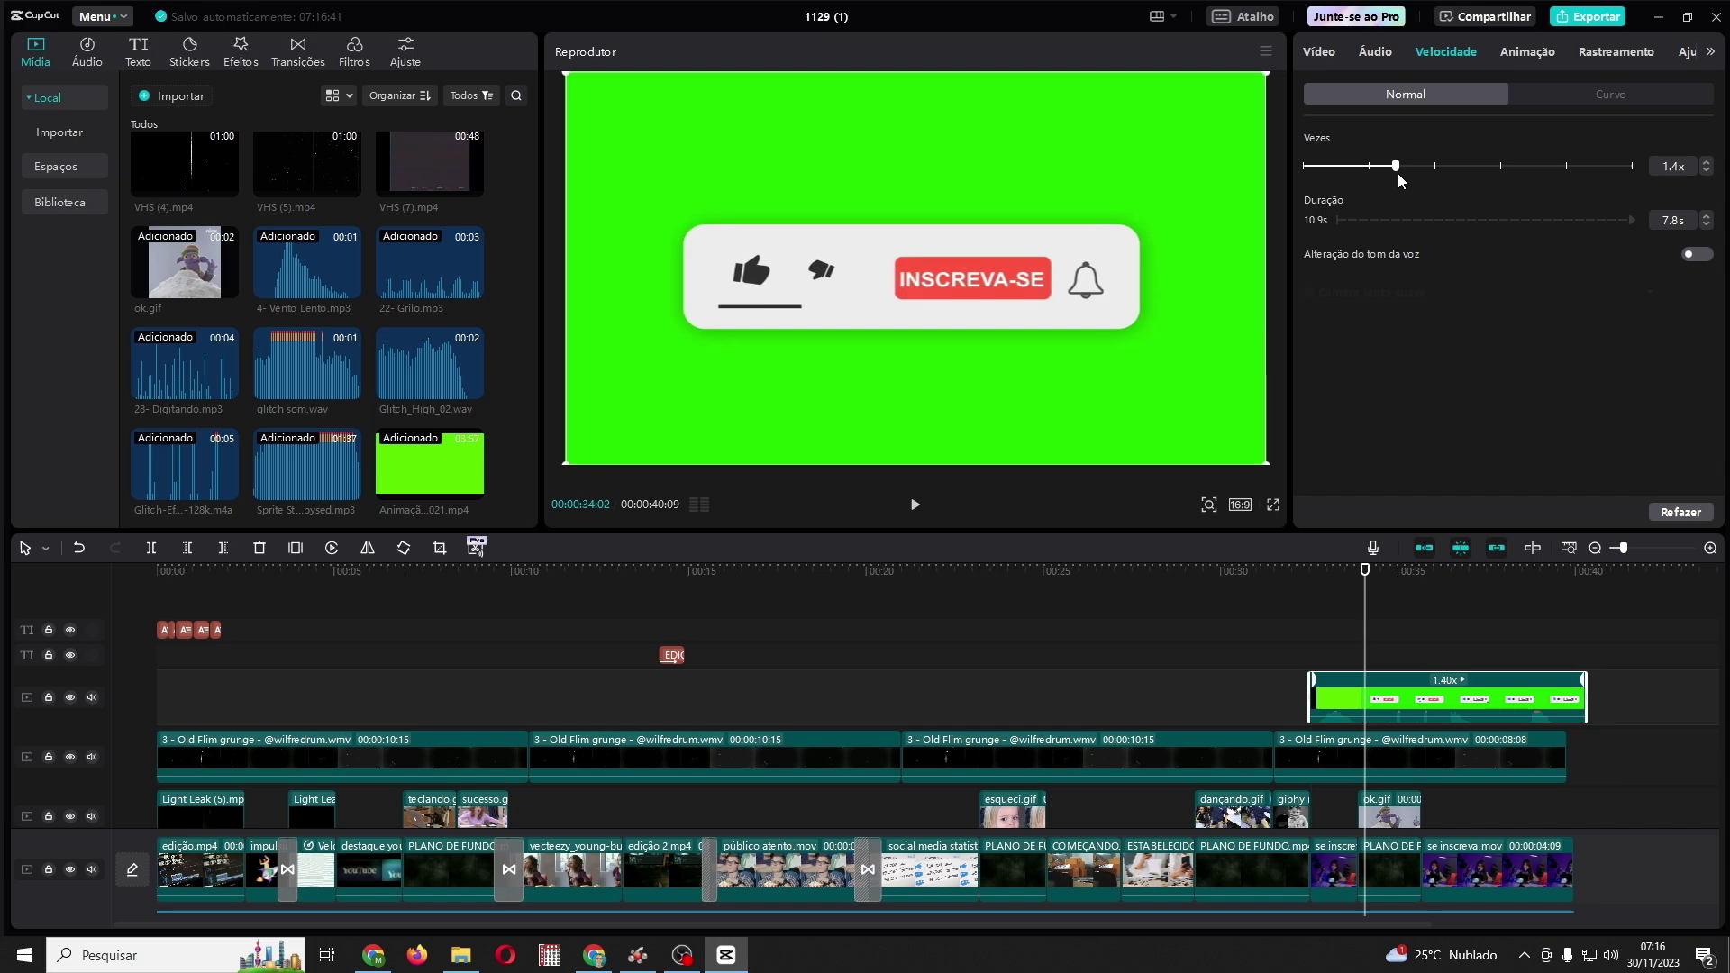
{"action": "left_click_drag", "start_coordinate": [1399, 169], "coordinate": [1403, 169]}
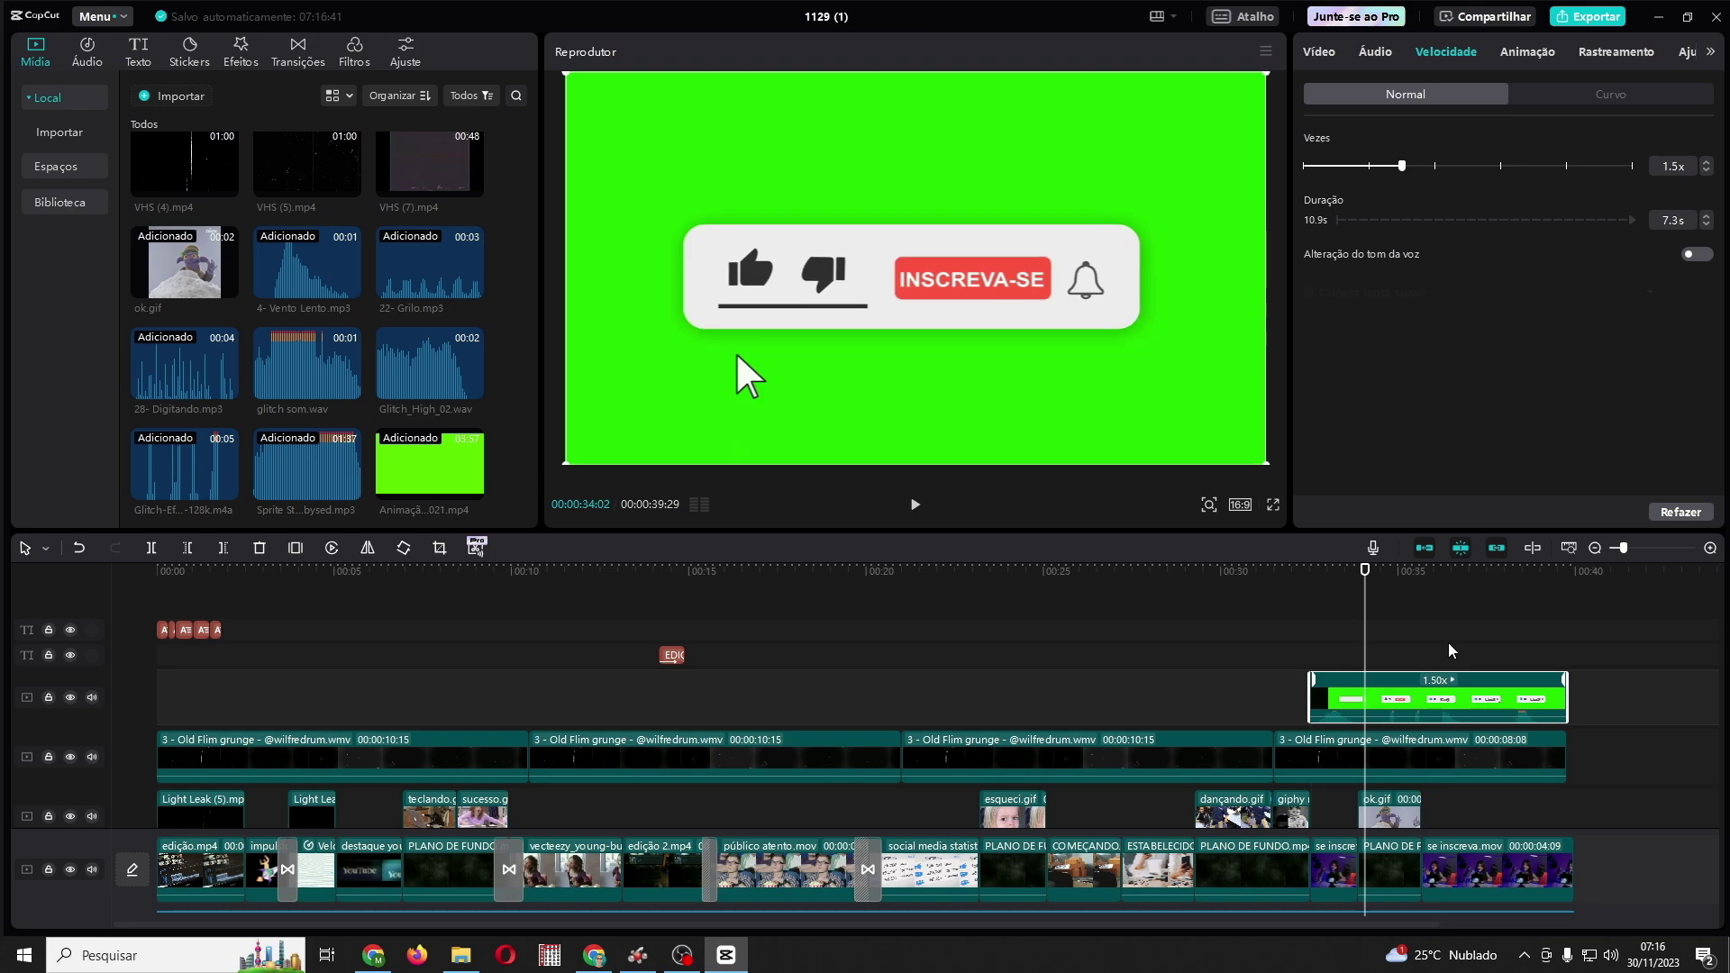
Step: Enable chroma key on the subscribe animation, sample its green background, and set the key strength (Força) to 83
{"action": "left_click", "coordinate": [1318, 56]}
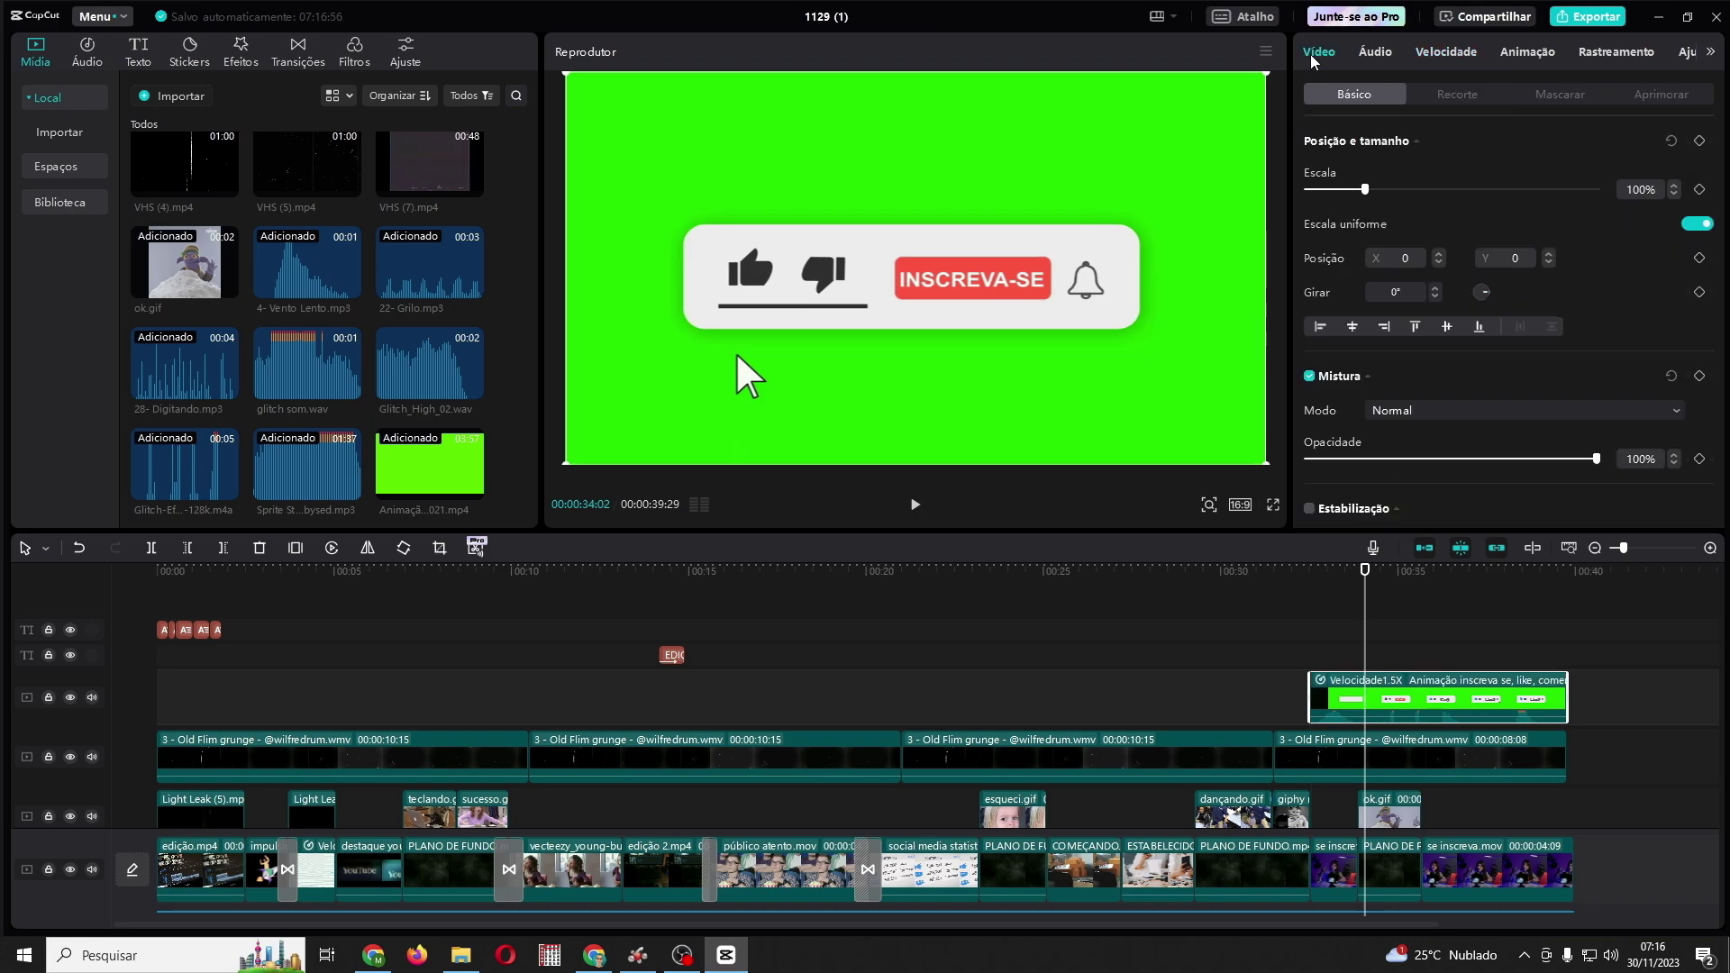
{"action": "left_click", "coordinate": [1459, 97]}
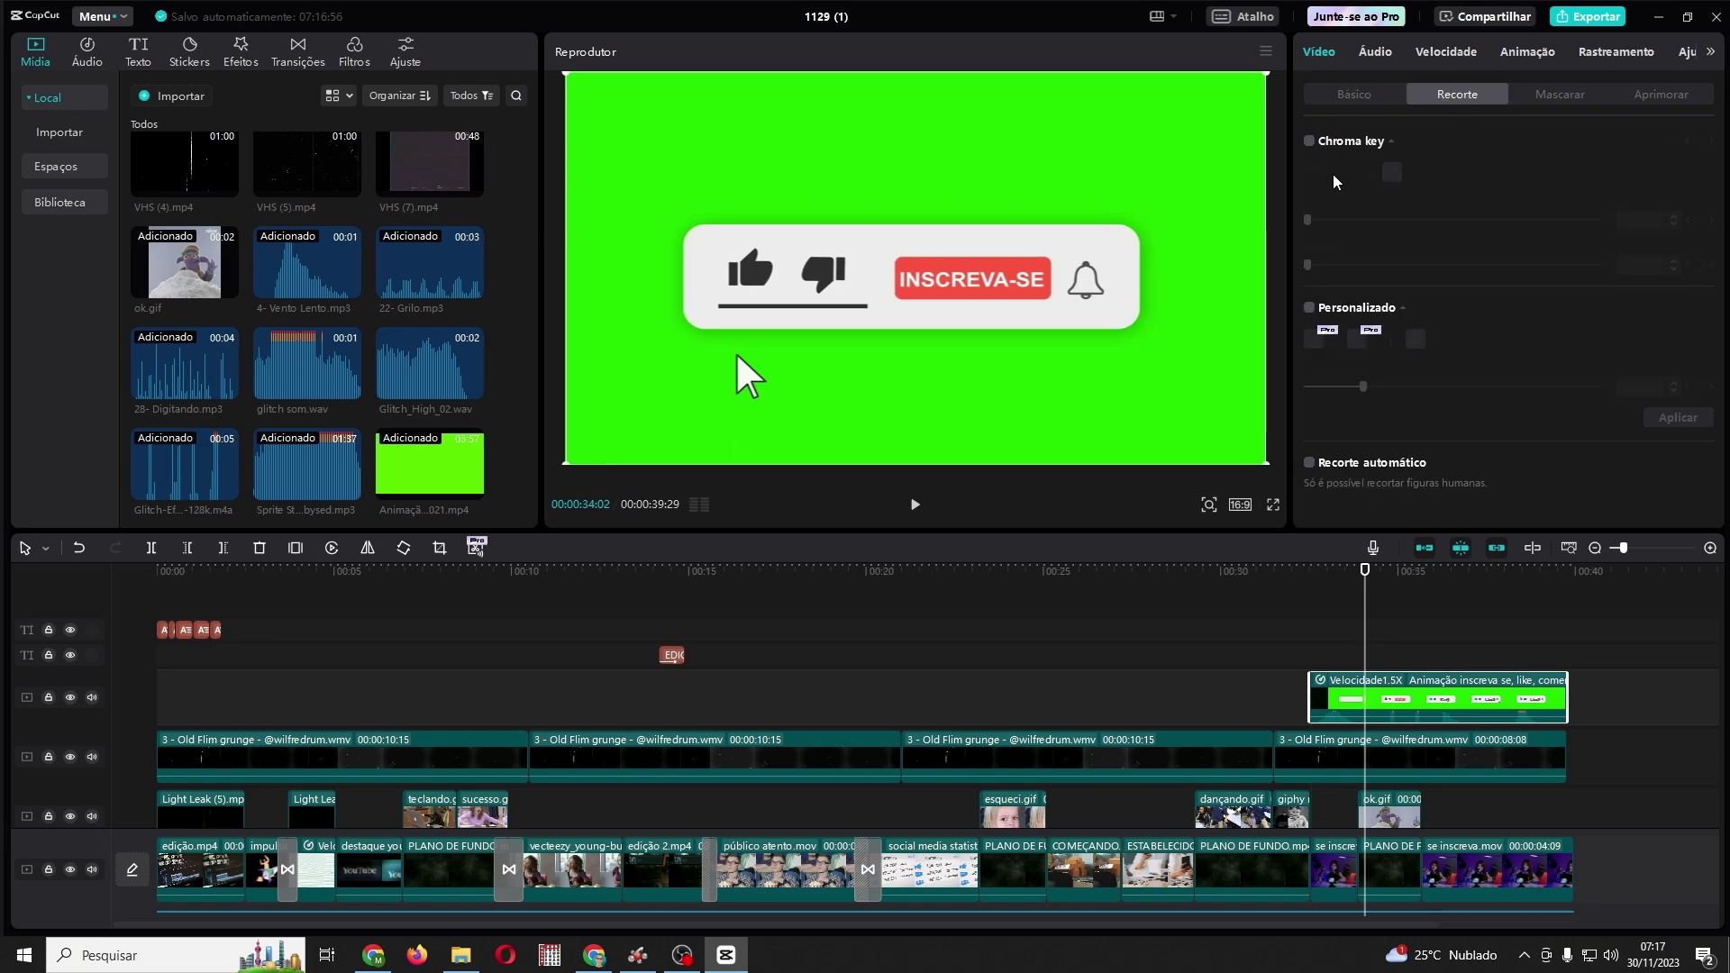
{"action": "left_click", "coordinate": [1314, 140]}
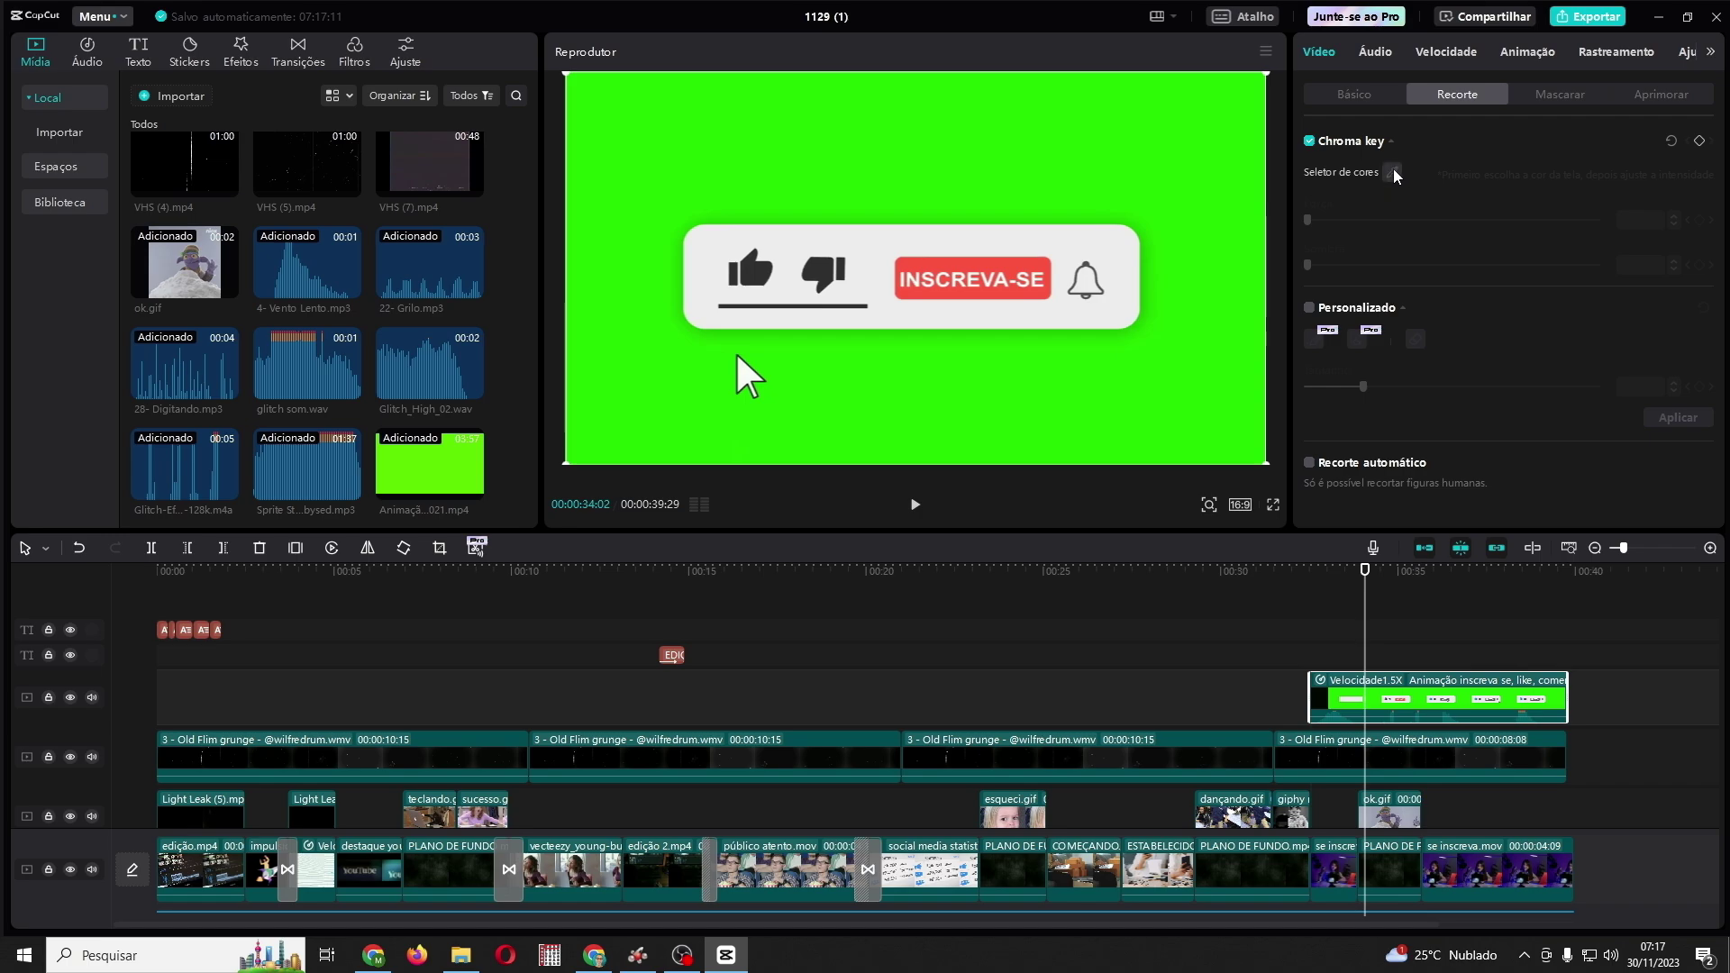
{"action": "left_click", "coordinate": [1395, 173]}
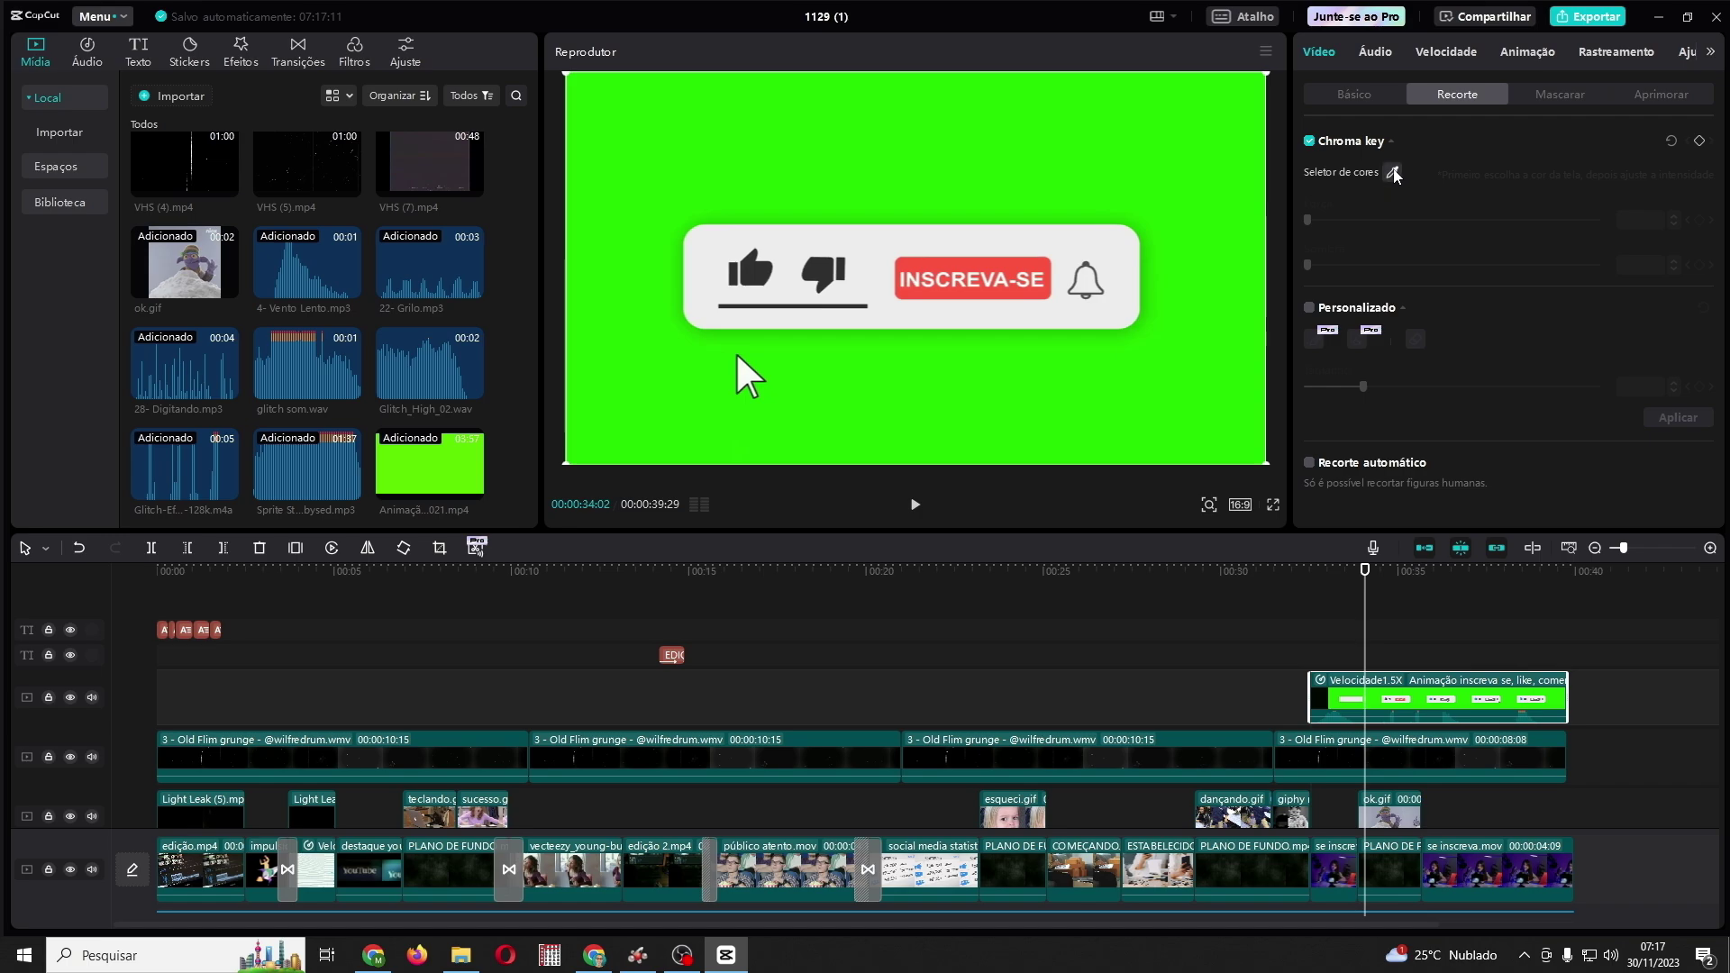
{"action": "left_click", "coordinate": [1037, 157]}
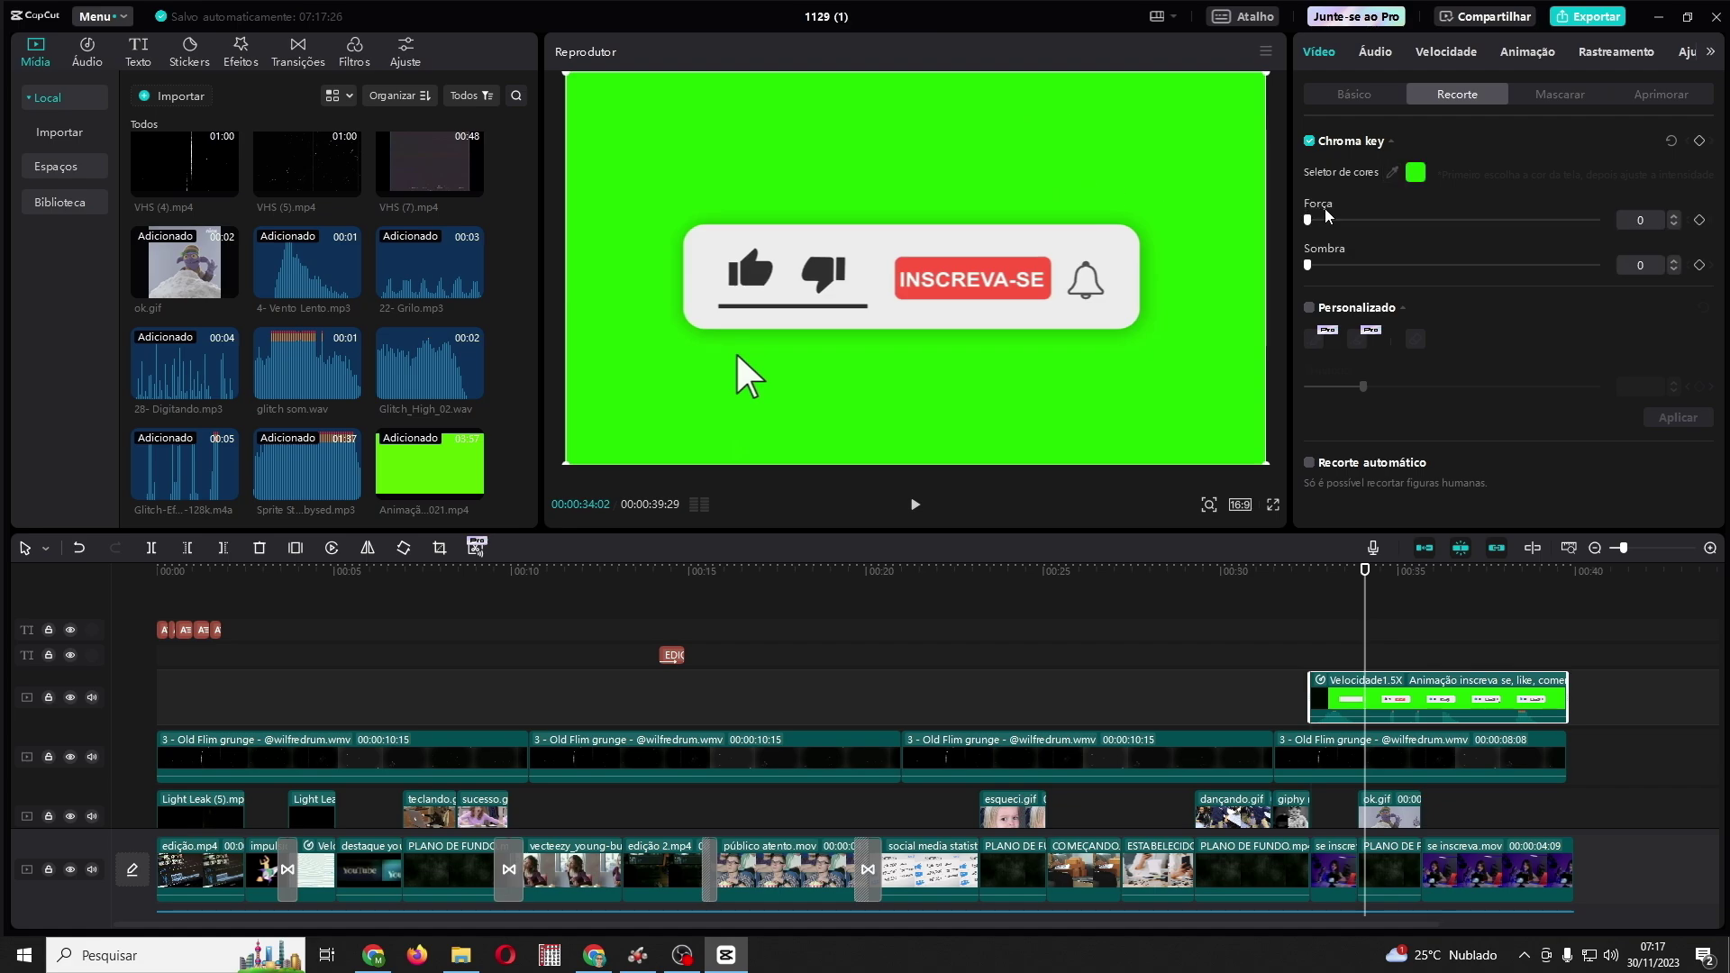
{"action": "left_click_drag", "start_coordinate": [1309, 221], "coordinate": [1547, 222]}
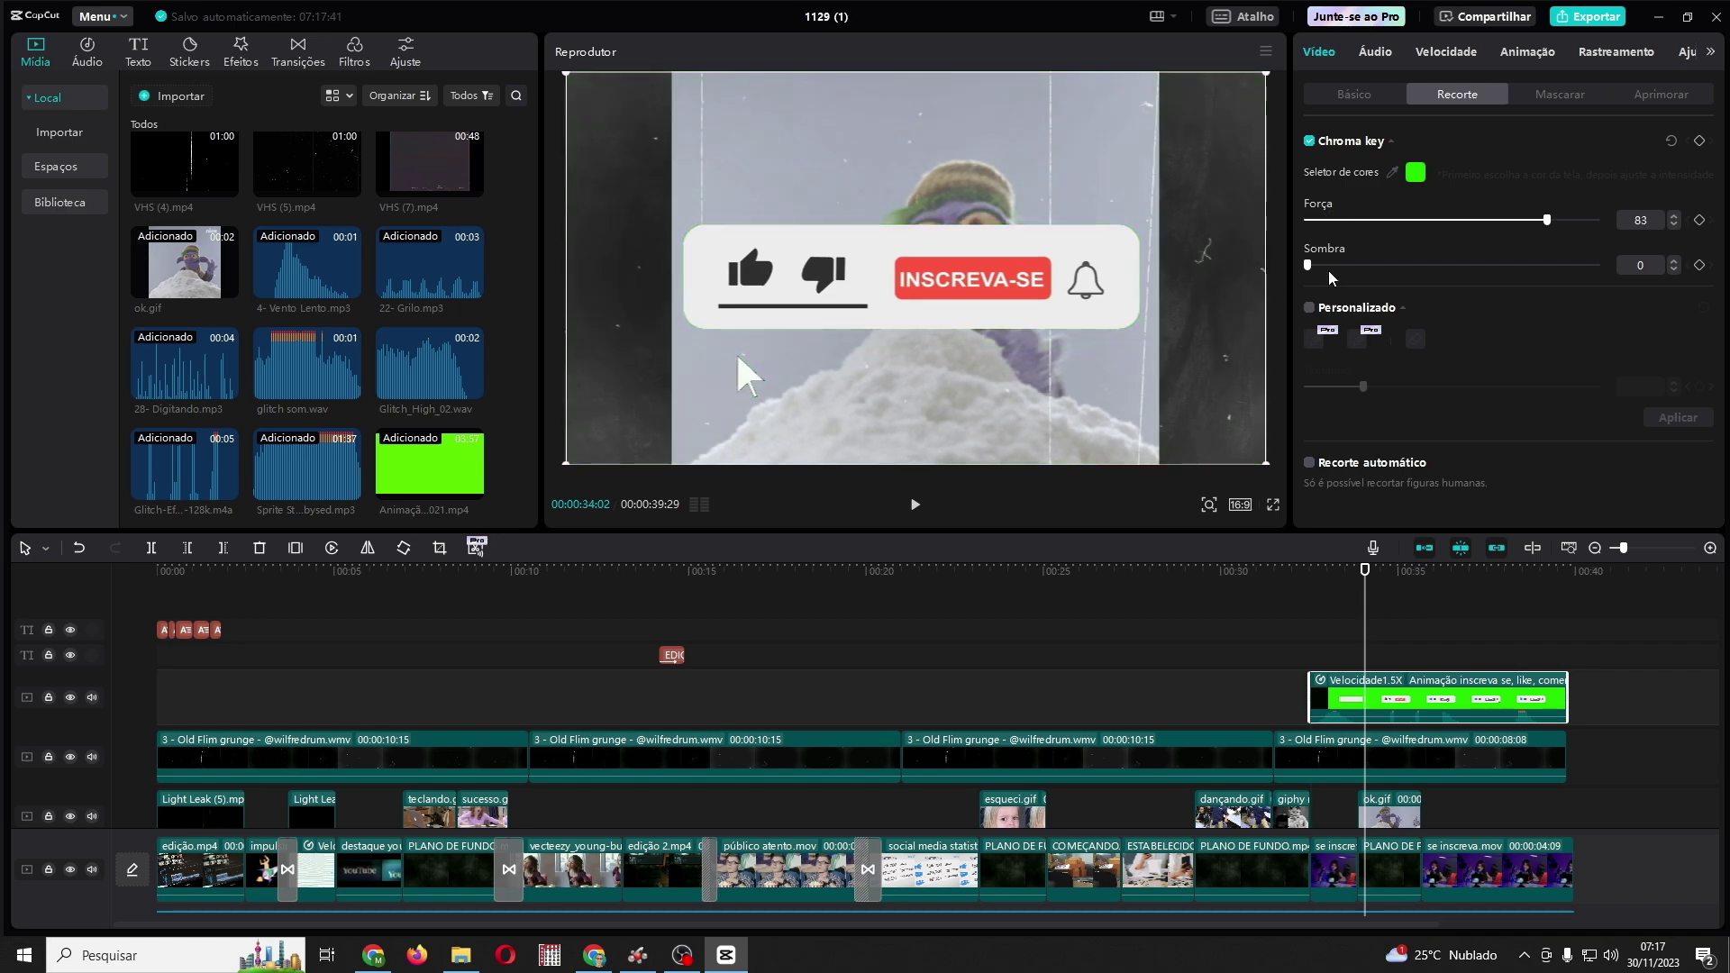
Step: Set the chroma key shadow (Sombra) to 30, then shrink the subscribe animation and place it in the video frame's lower-left corner
{"action": "left_click_drag", "start_coordinate": [1309, 268], "coordinate": [1395, 273]}
{"action": "left_click_drag", "start_coordinate": [735, 352], "coordinate": [626, 452]}
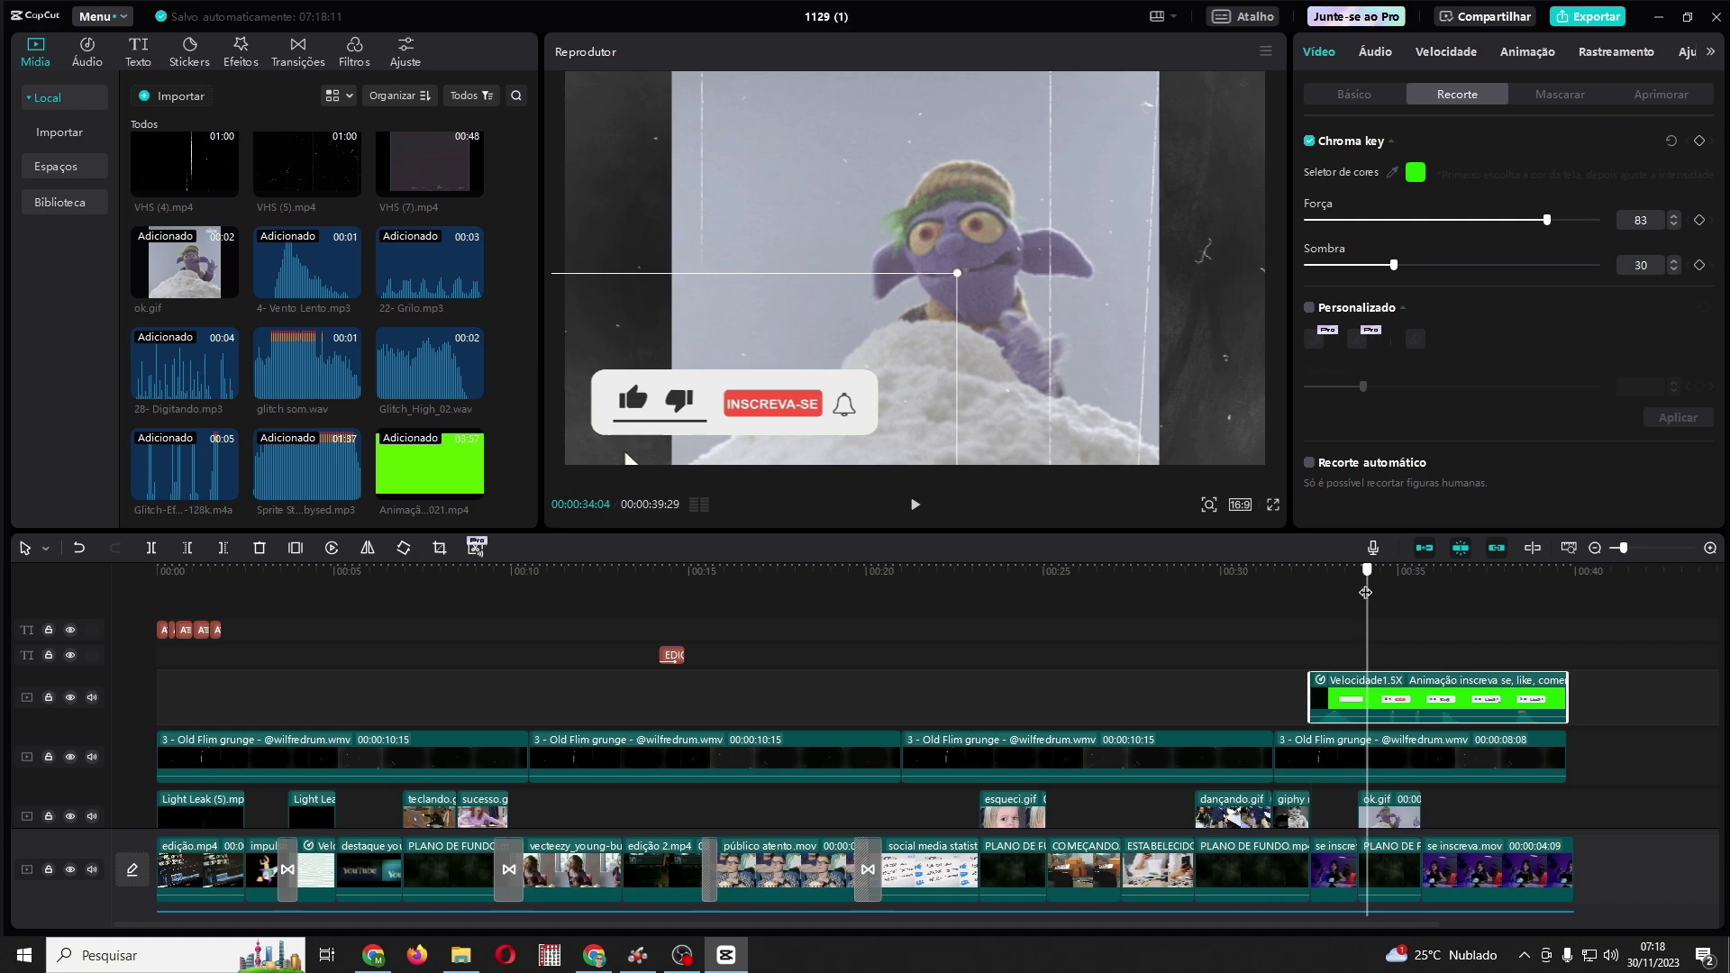
Step: Align the subscribe animation's start with the last film grunge clip and set its speed to 1.4x
{"action": "left_click_drag", "start_coordinate": [1364, 592], "coordinate": [1340, 623]}
{"action": "left_click", "coordinate": [1376, 51]}
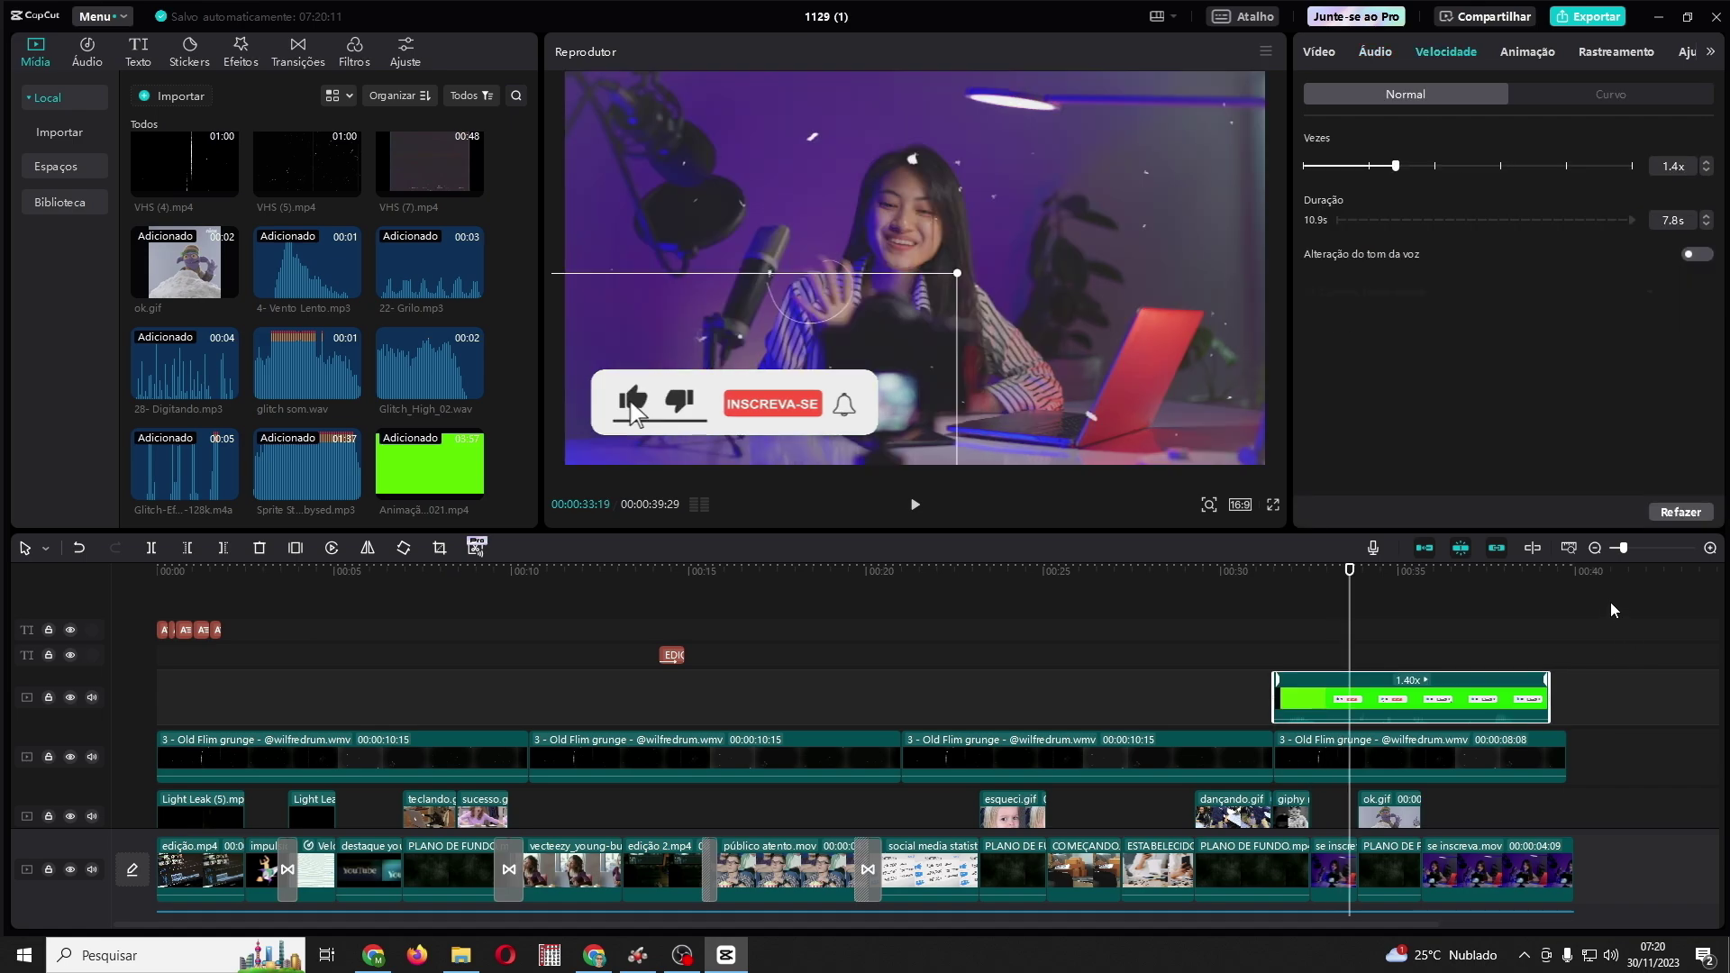
{"action": "left_click", "coordinate": [1610, 602]}
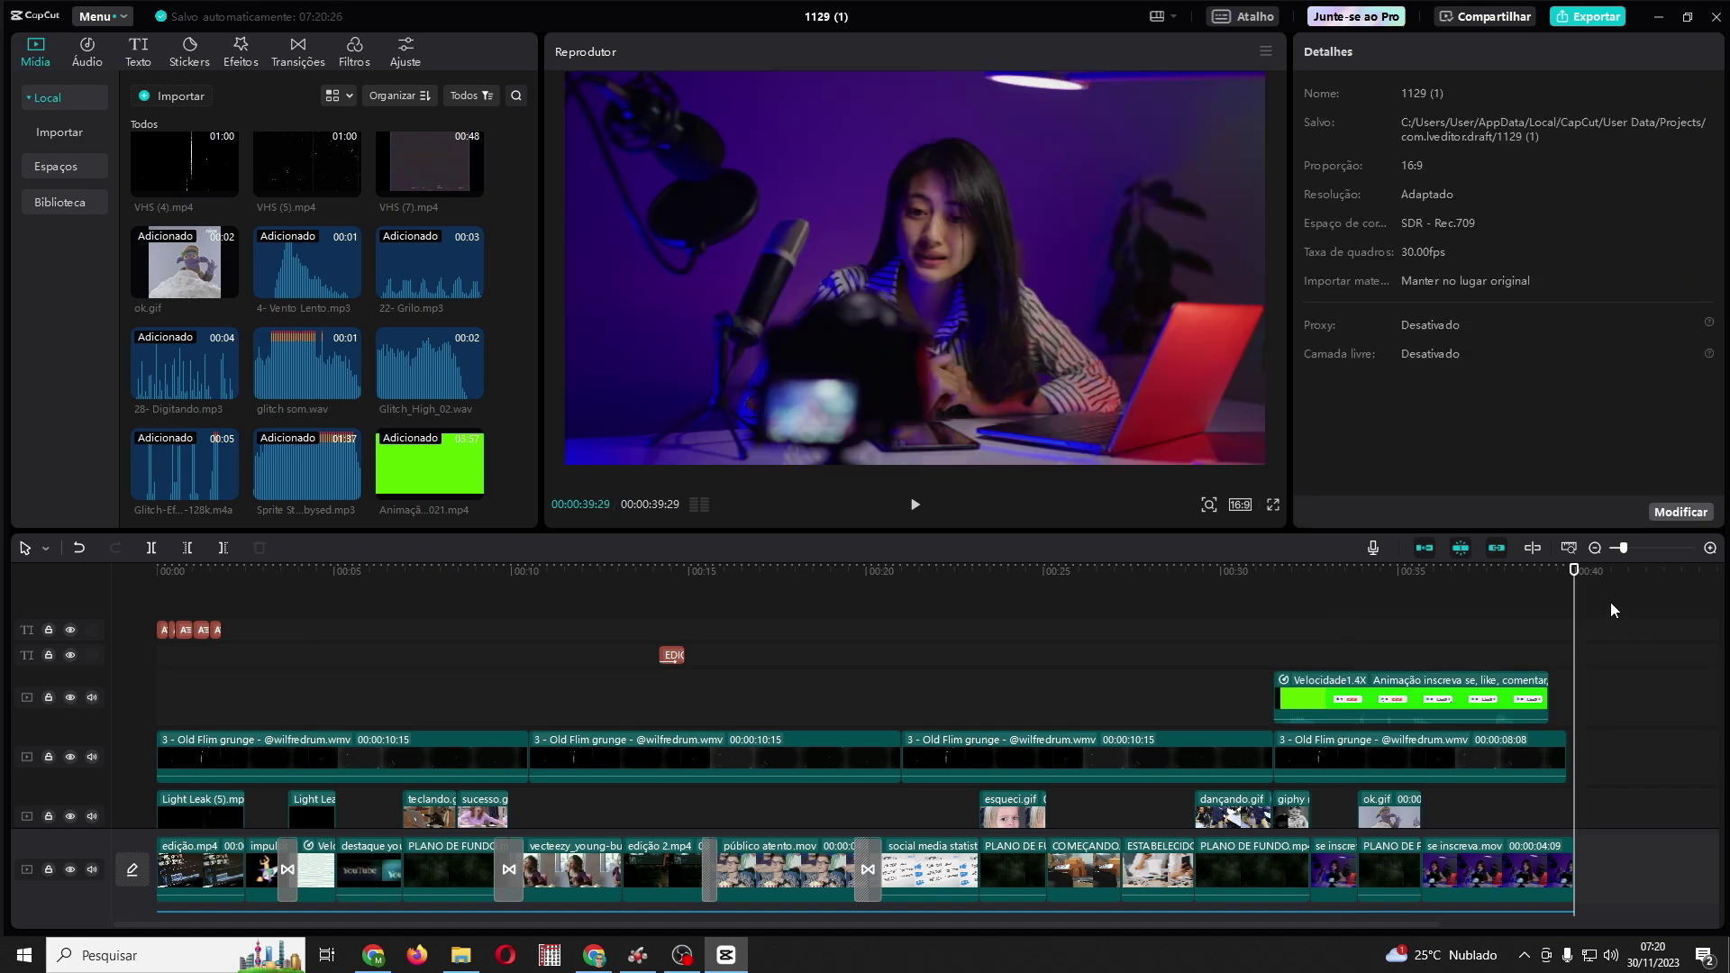
Step: Export the project with the title "EDIÇÃO DINÂMICA .." as a 4K, H.264, 30fps mp4 video
{"action": "left_click", "coordinate": [1583, 20]}
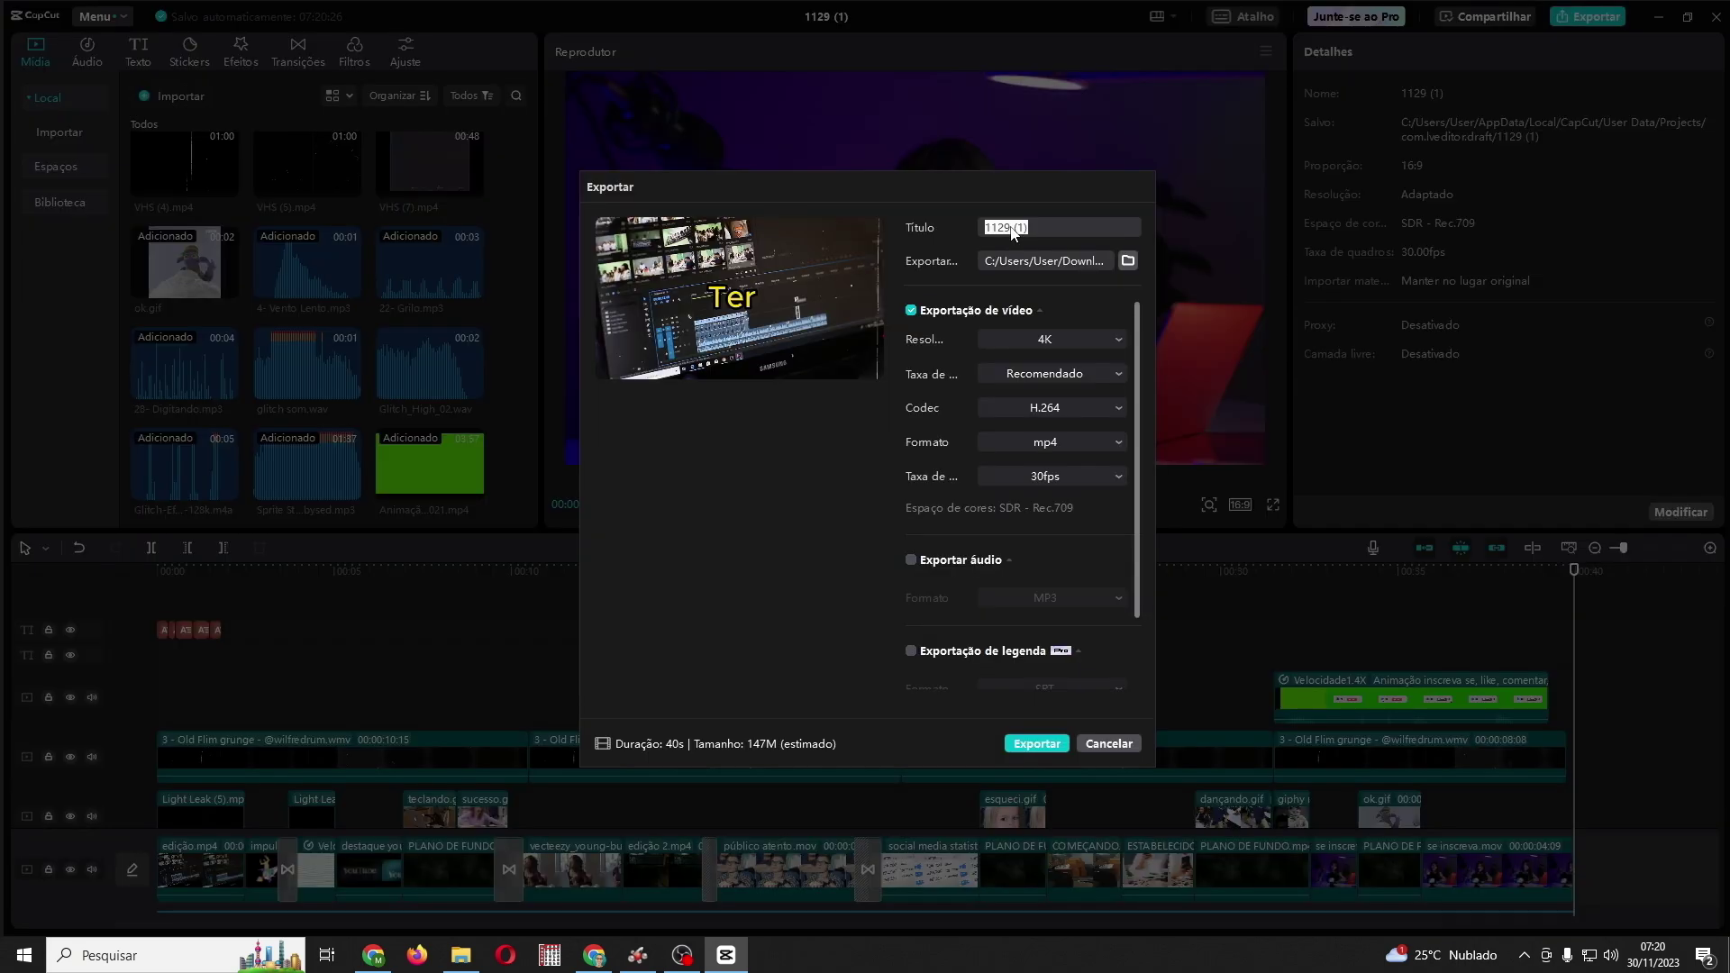
{"action": "type", "text": "EDIÇÃO DINÂMICA .."}
{"action": "left_click", "coordinate": [1028, 749]}
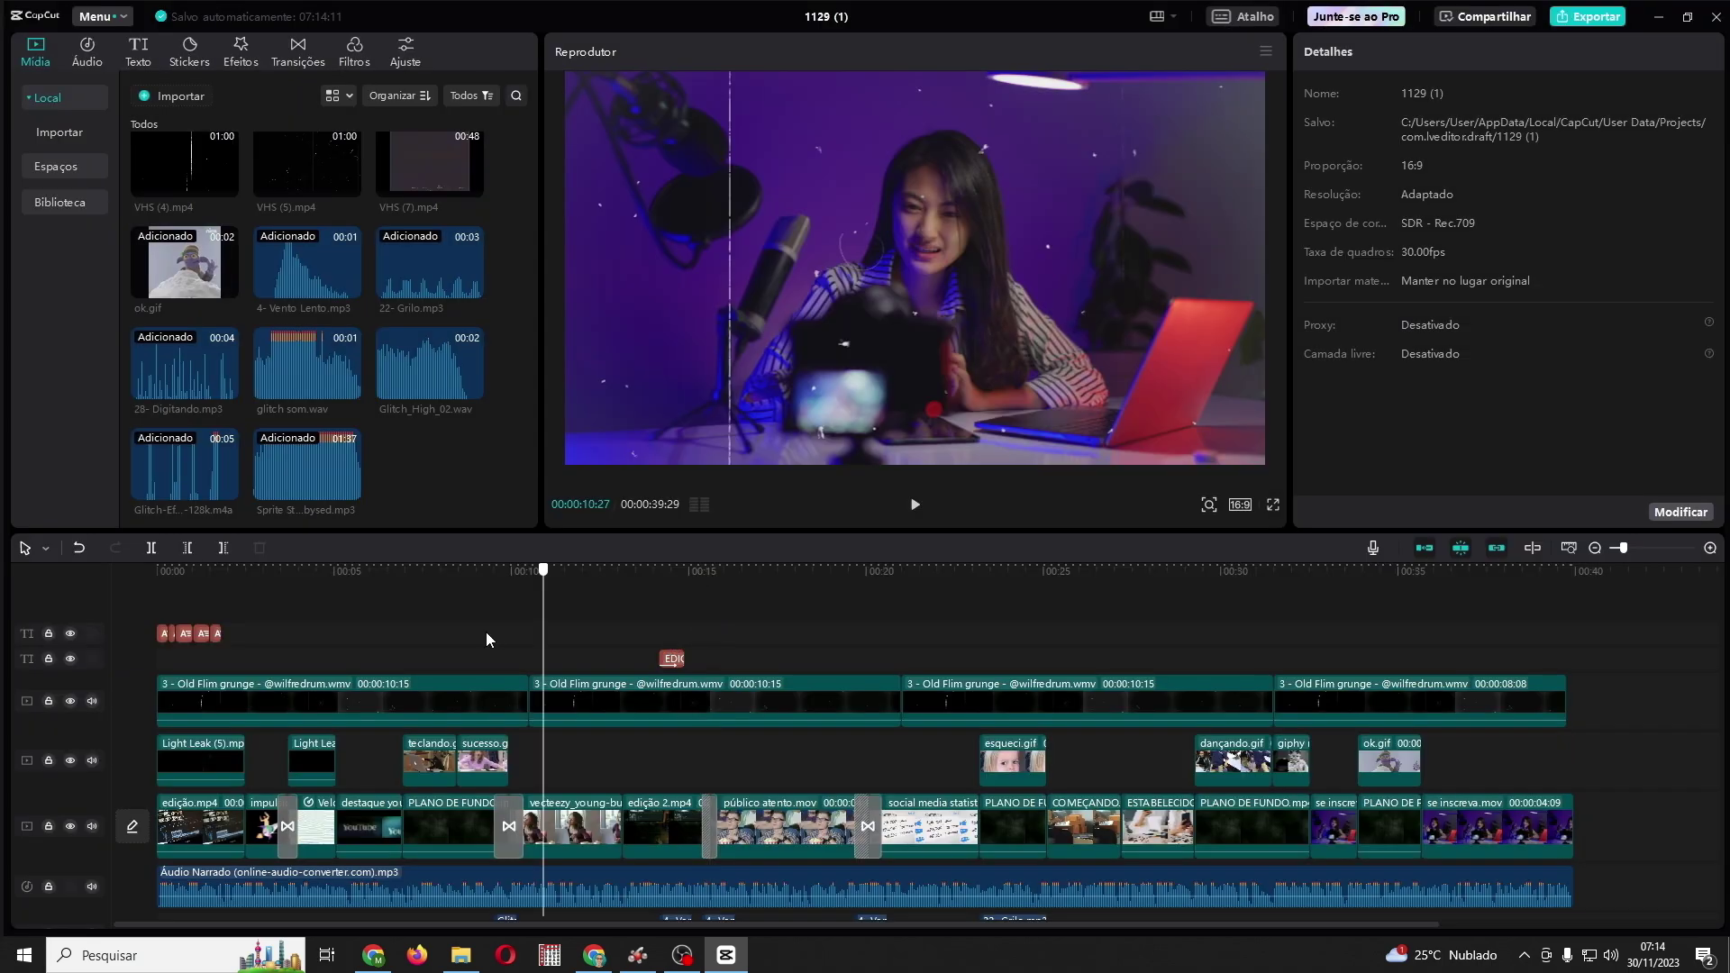
Step: Return the playhead to the beginning of the timeline at 00:00:00:00
{"action": "left_click", "coordinate": [155, 650]}
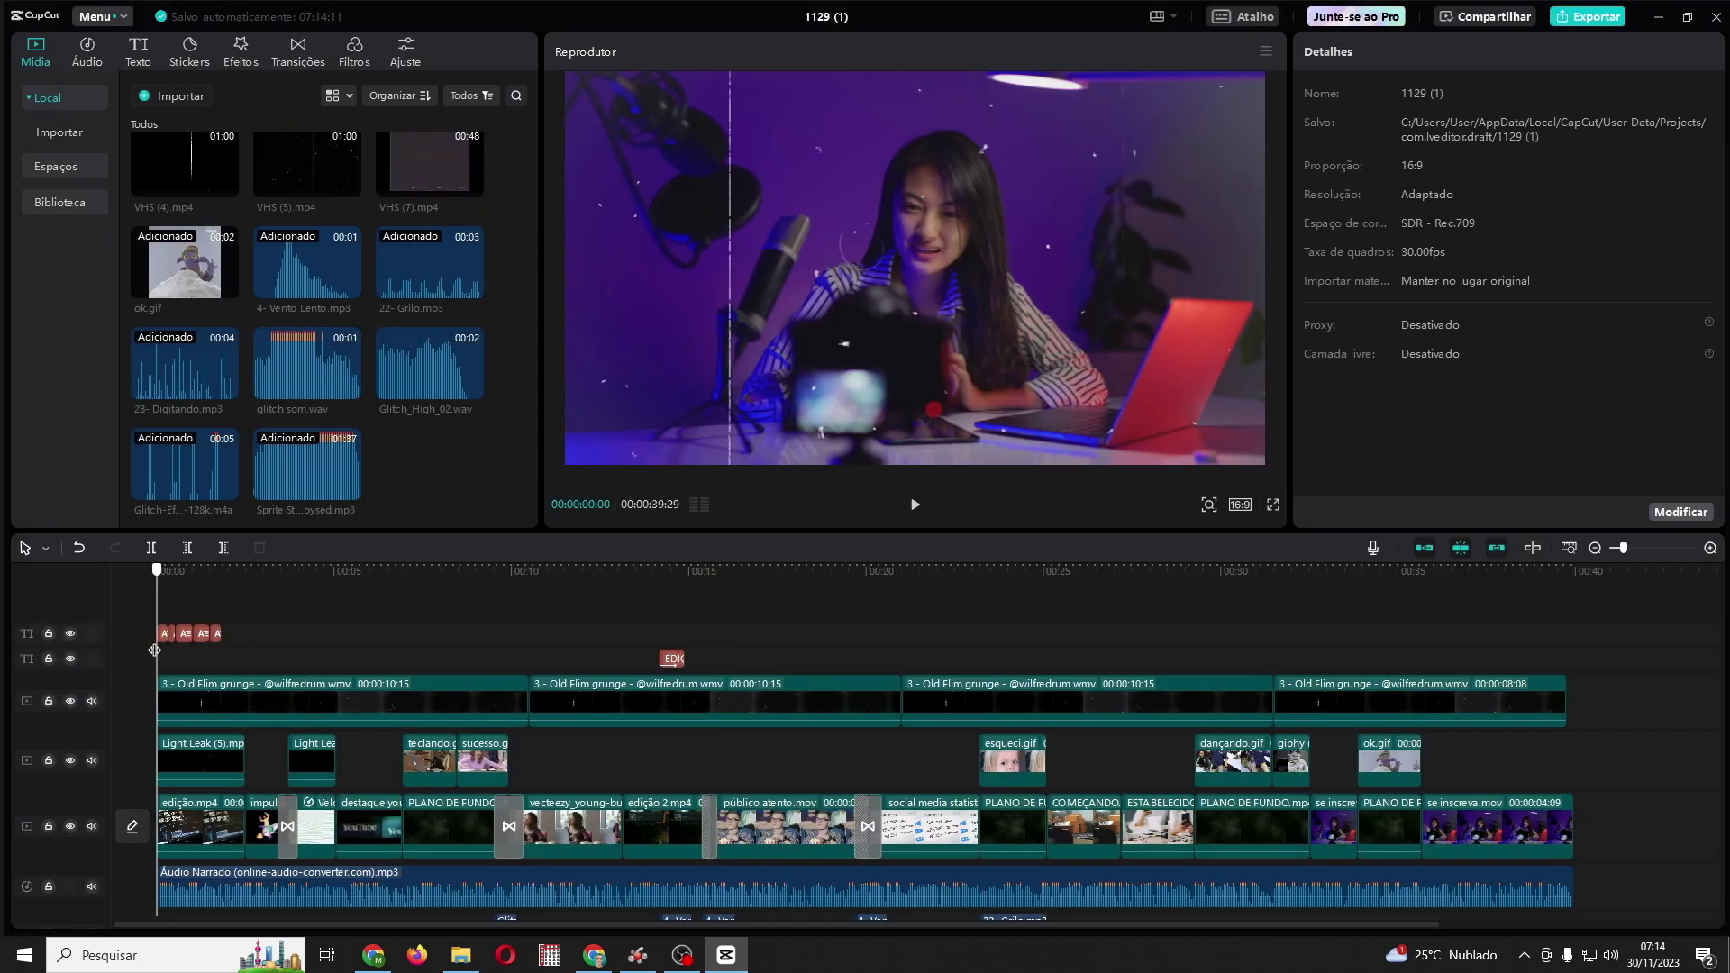